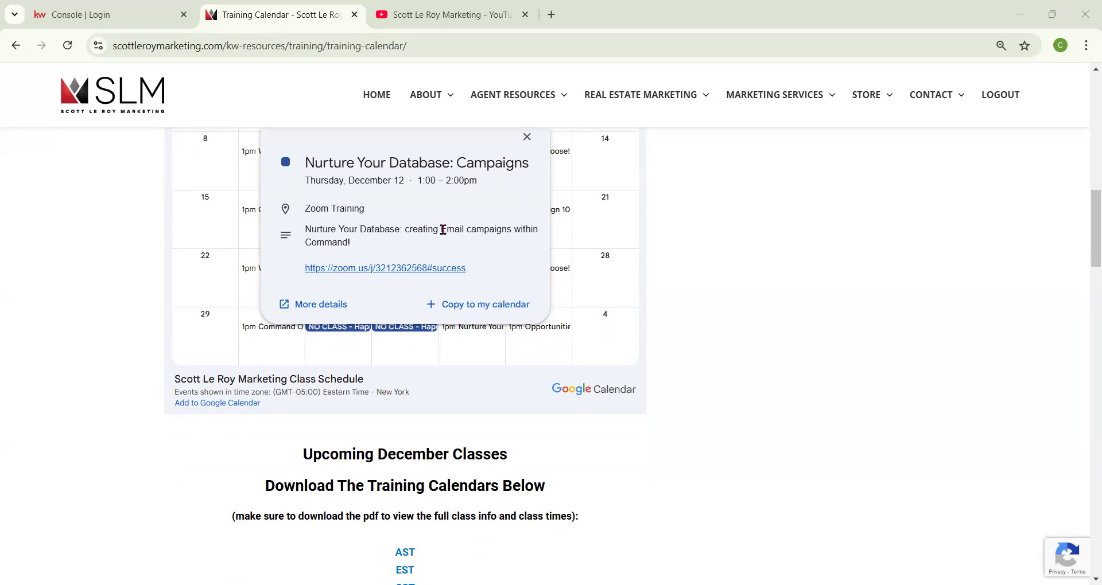
Switch to the KW console tab and sign in to Command.
drag(442, 230, 507, 230)
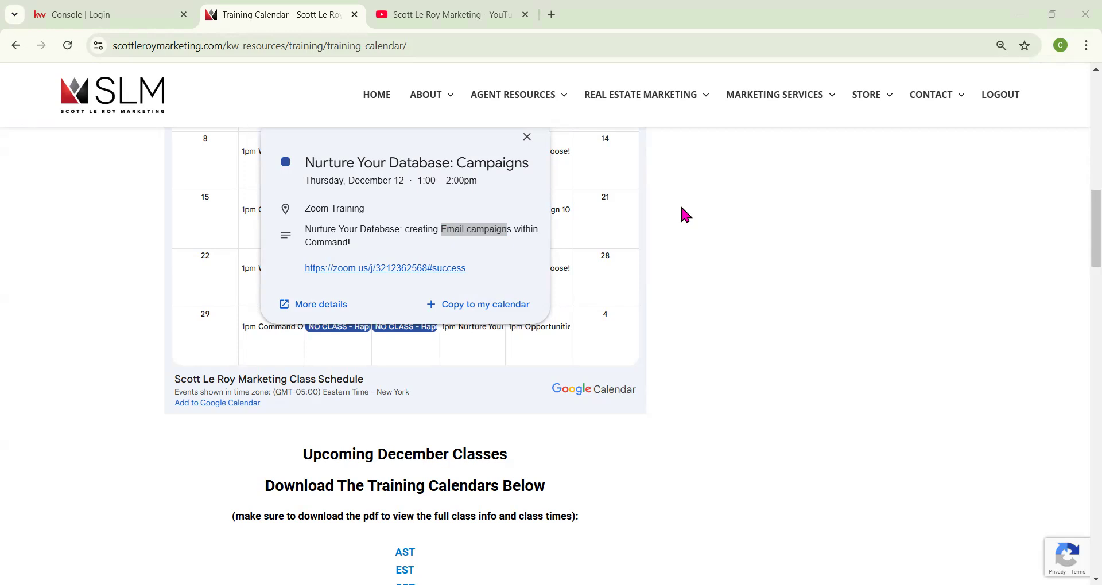
click(122, 10)
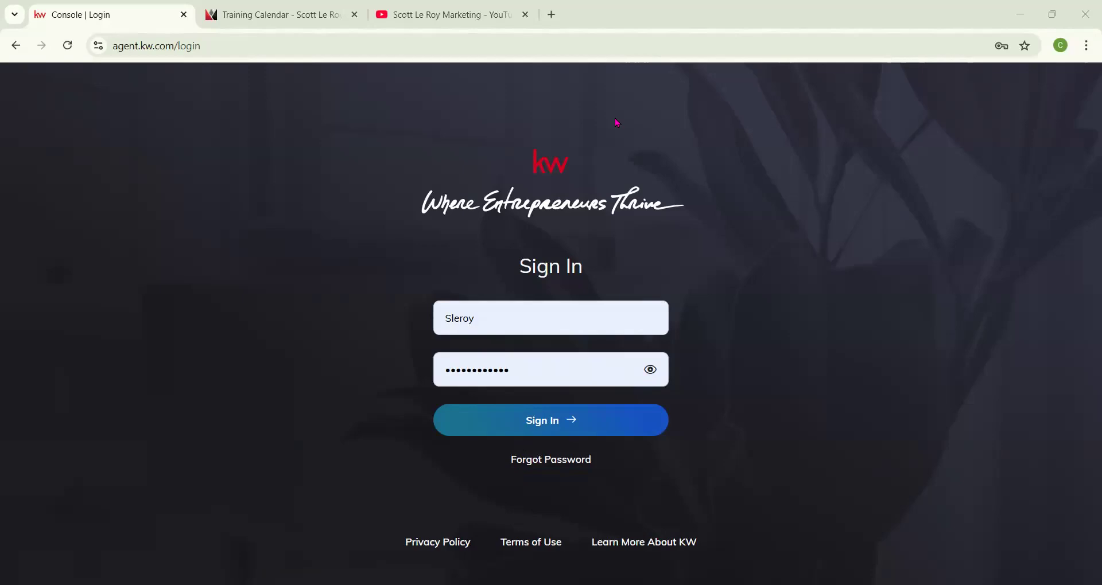
click(538, 428)
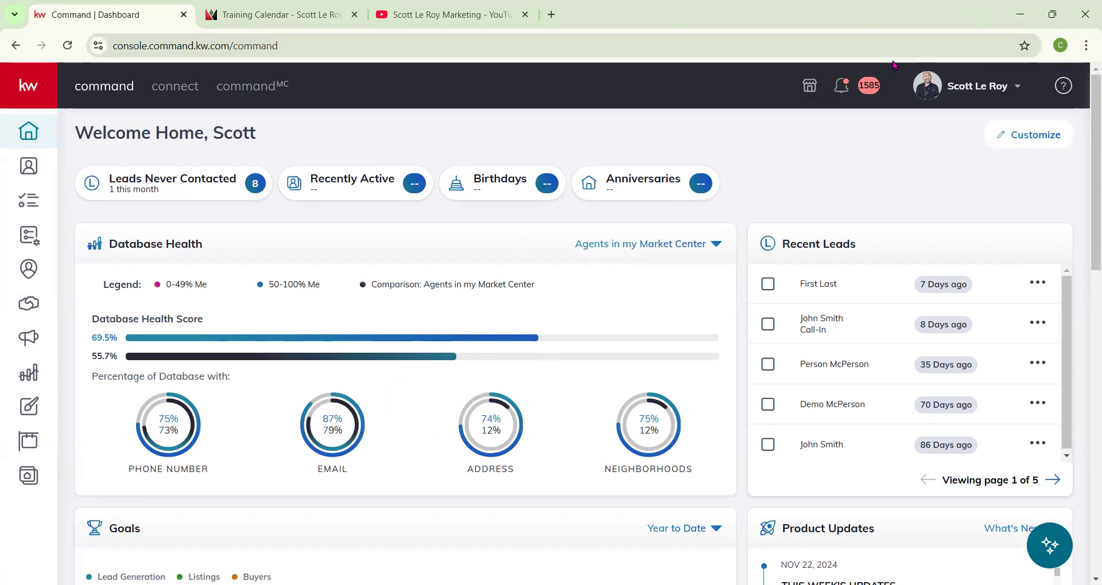
Open the account settings and go to the Marketing Profile page under Connect Settings.
click(1017, 90)
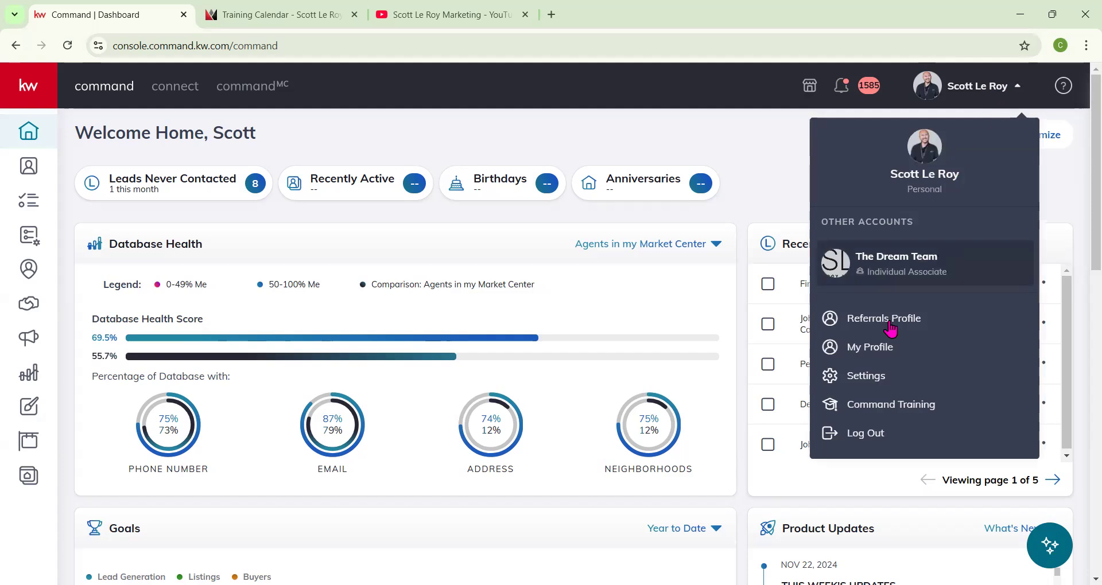
click(855, 382)
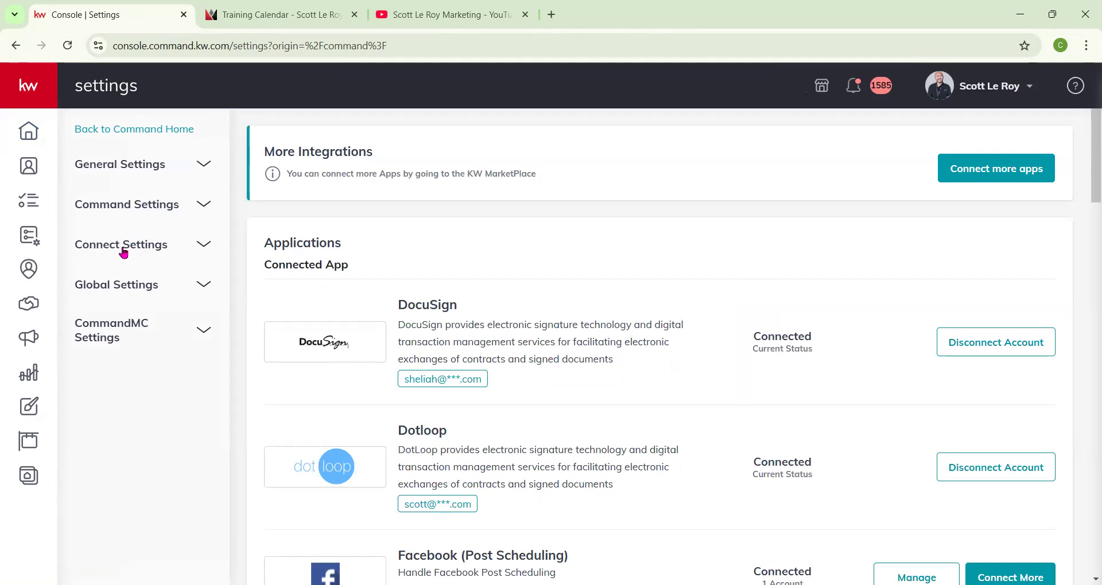
click(204, 246)
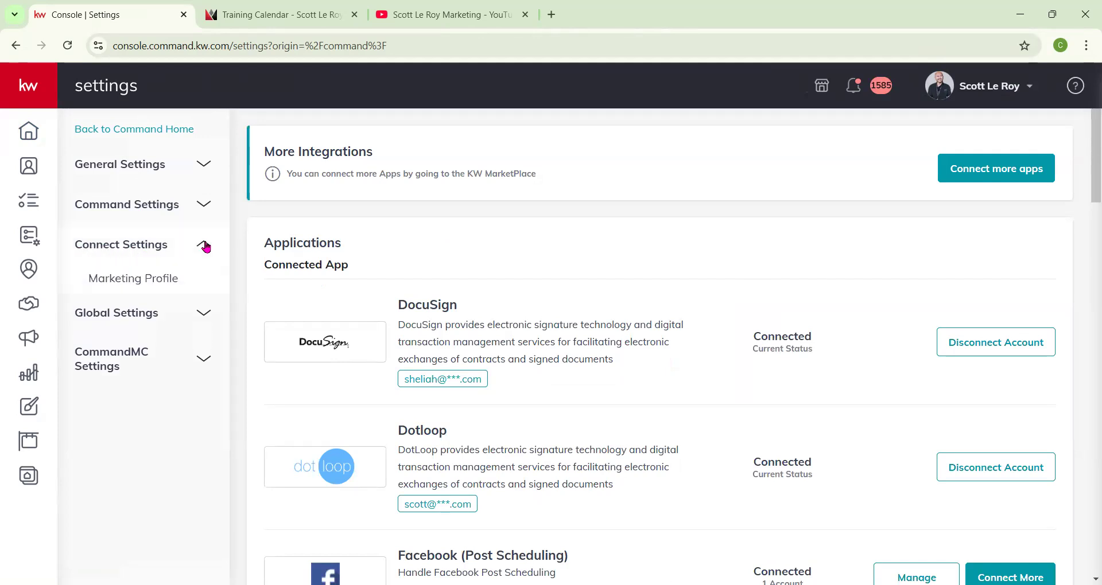
click(133, 283)
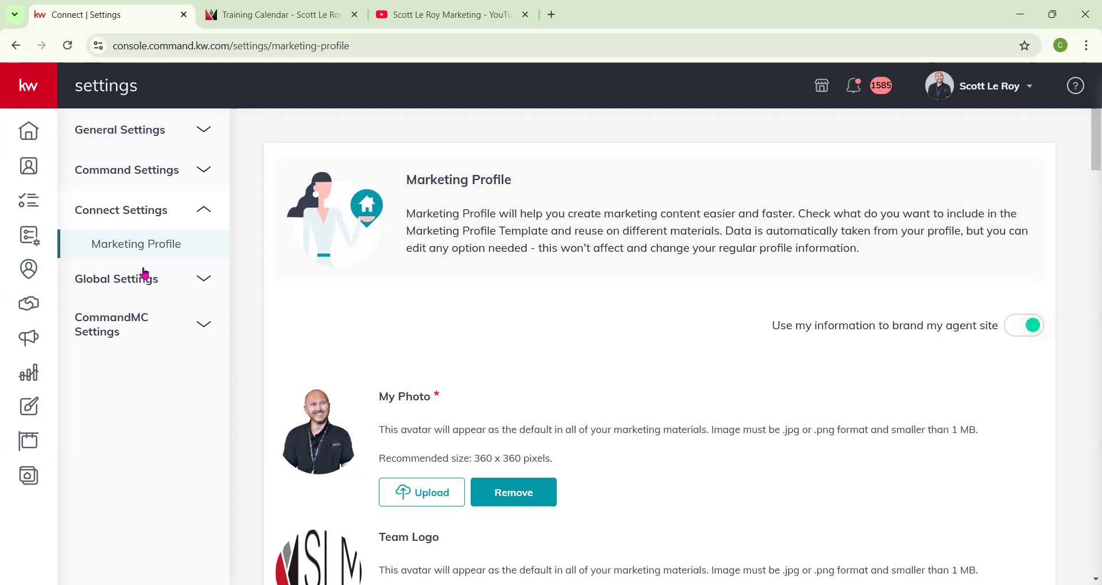
Review the Marketing Profile's photo, logo, details, bio and contact fields down to the market center section.
scroll(714, 320, down, 1)
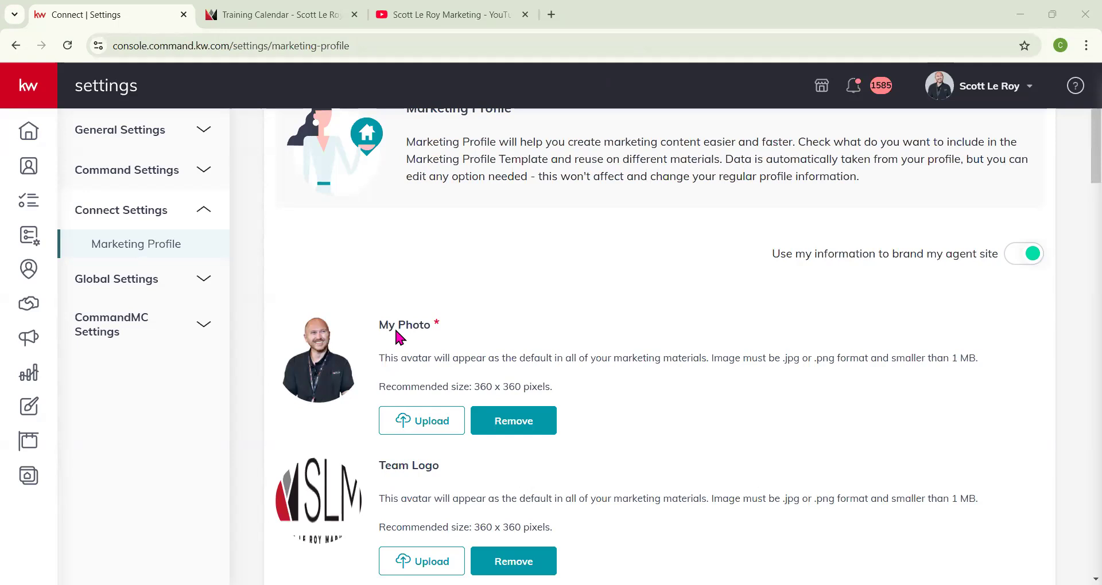
scroll(385, 338, down, 1)
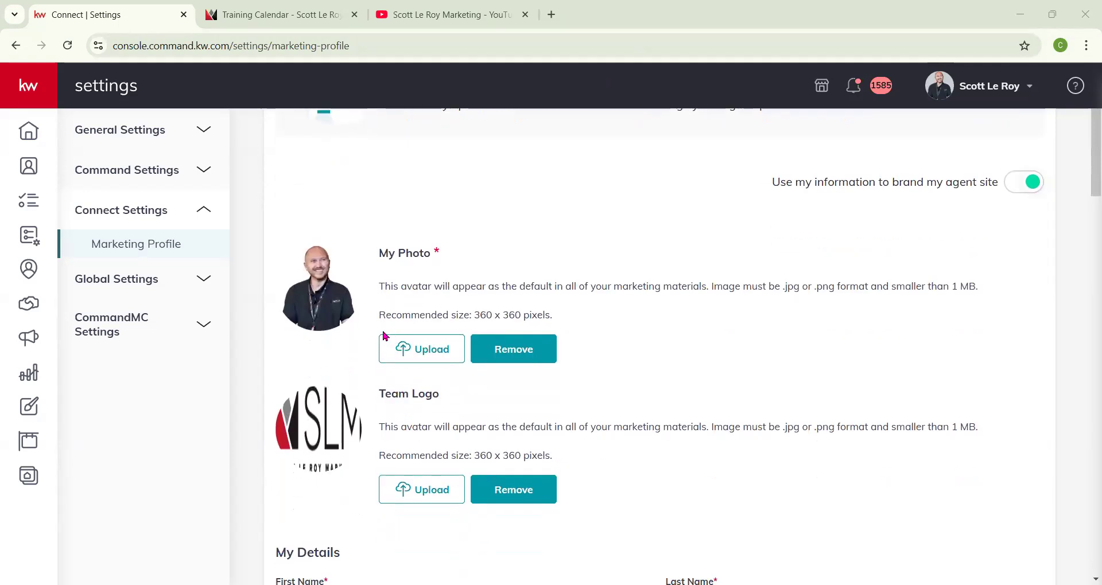
scroll(384, 333, down, 1)
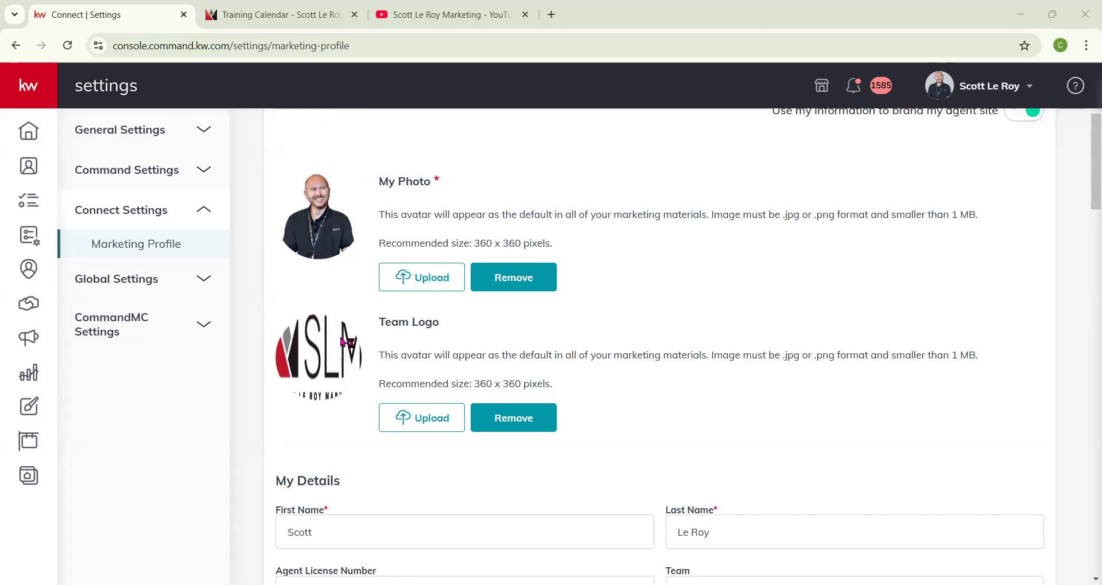
scroll(343, 342, down, 3)
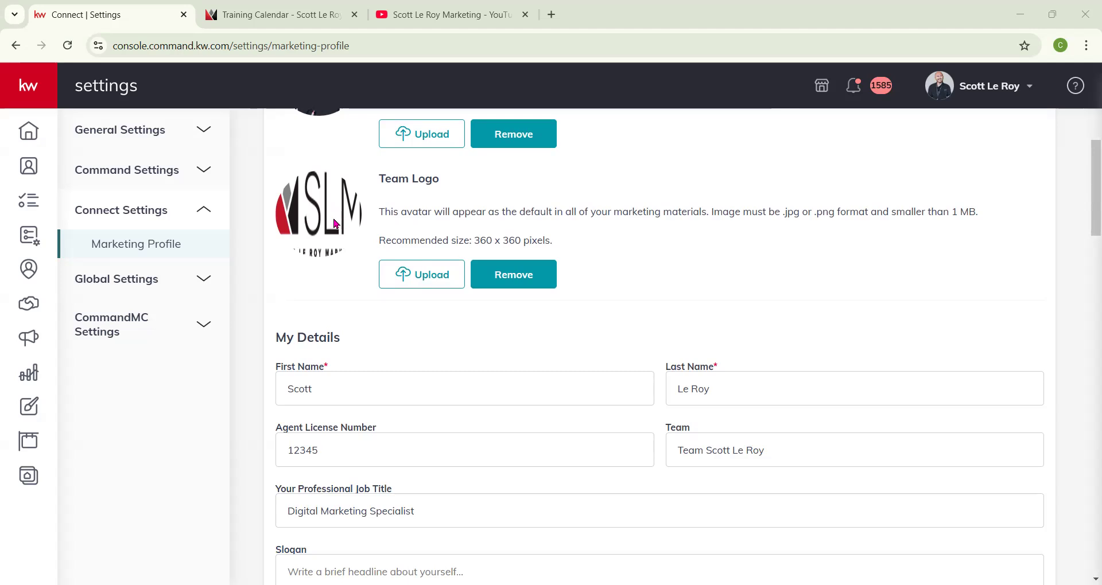
scroll(396, 369, down, 1)
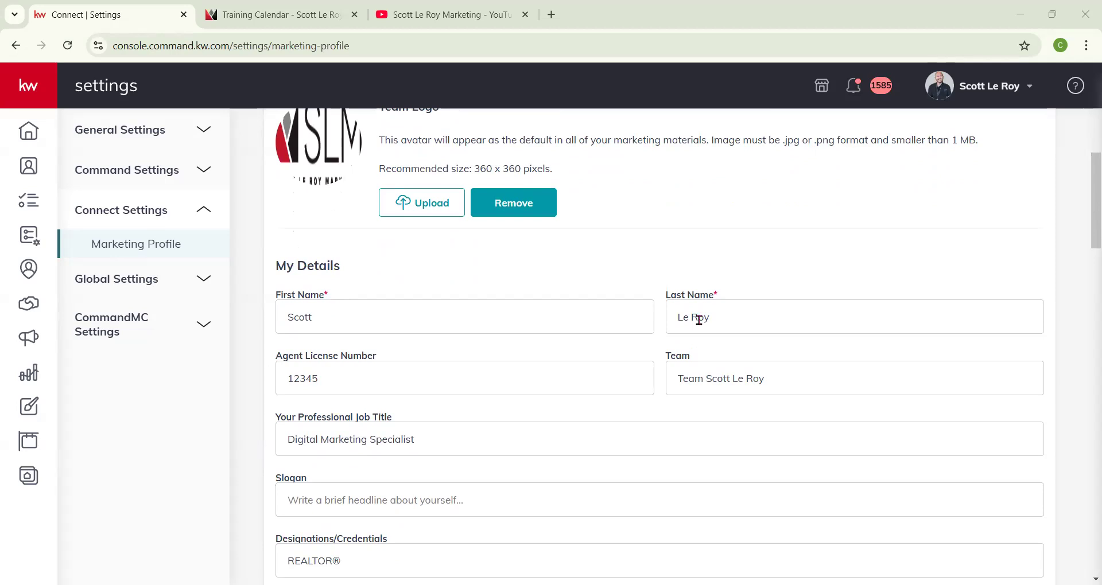
double_click(288, 380)
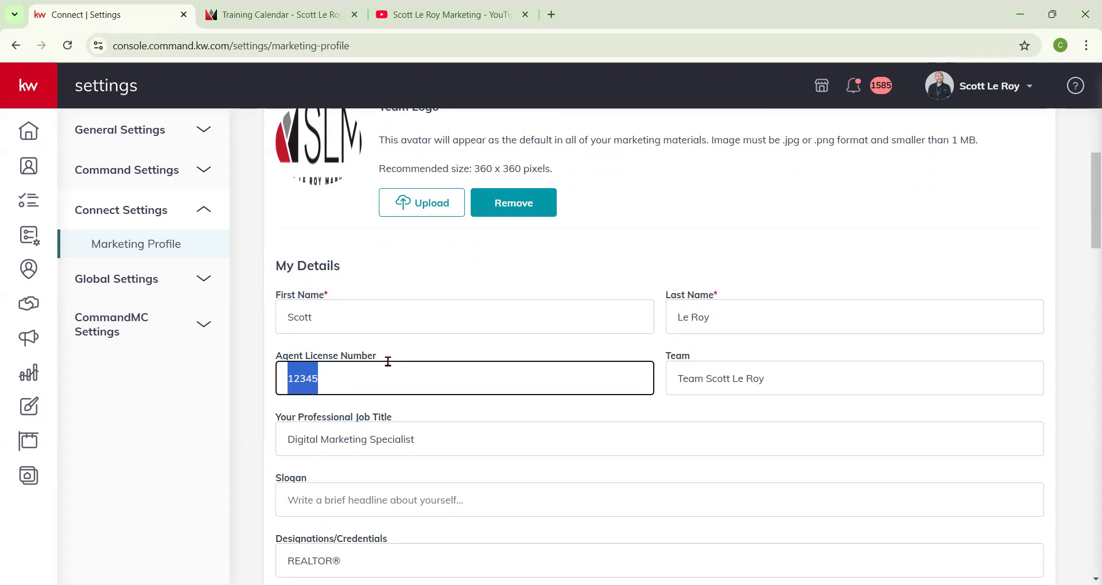
scroll(374, 384, down, 2)
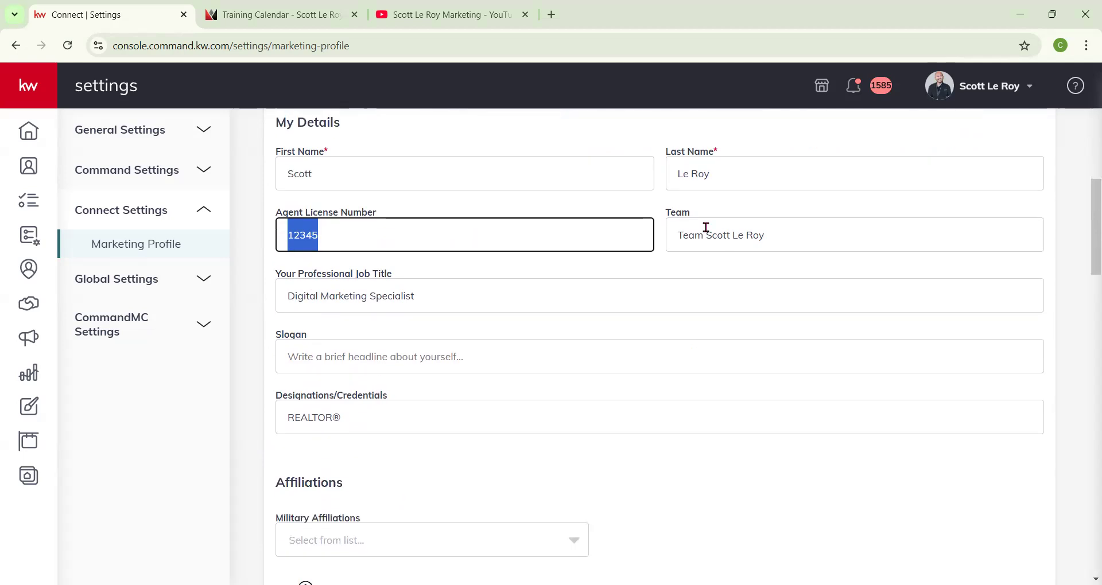
scroll(310, 361, down, 4)
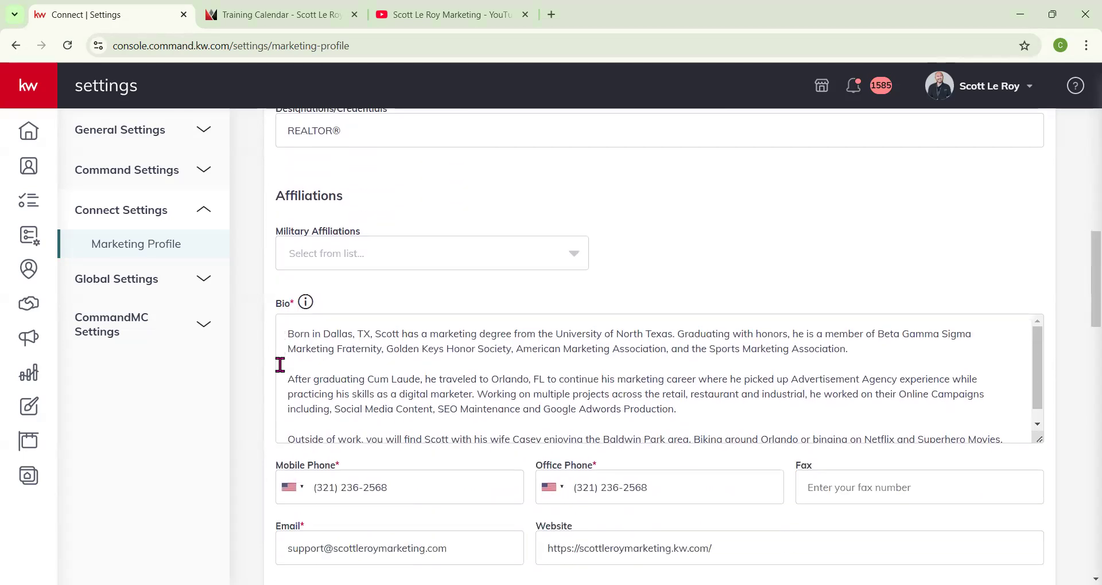
scroll(270, 410, down, 2)
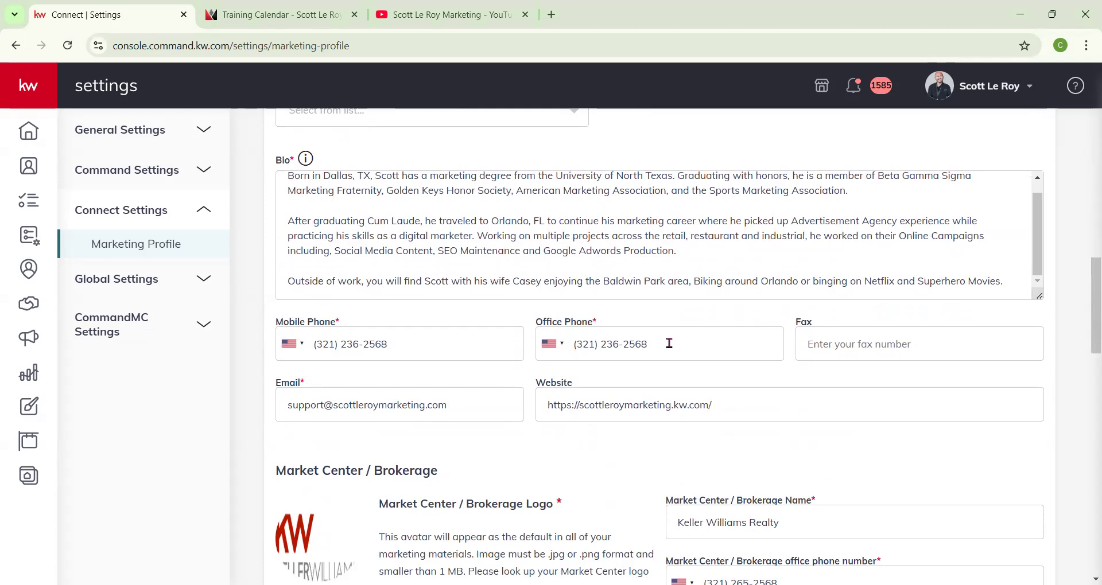
click(540, 409)
key(ctrl+a)
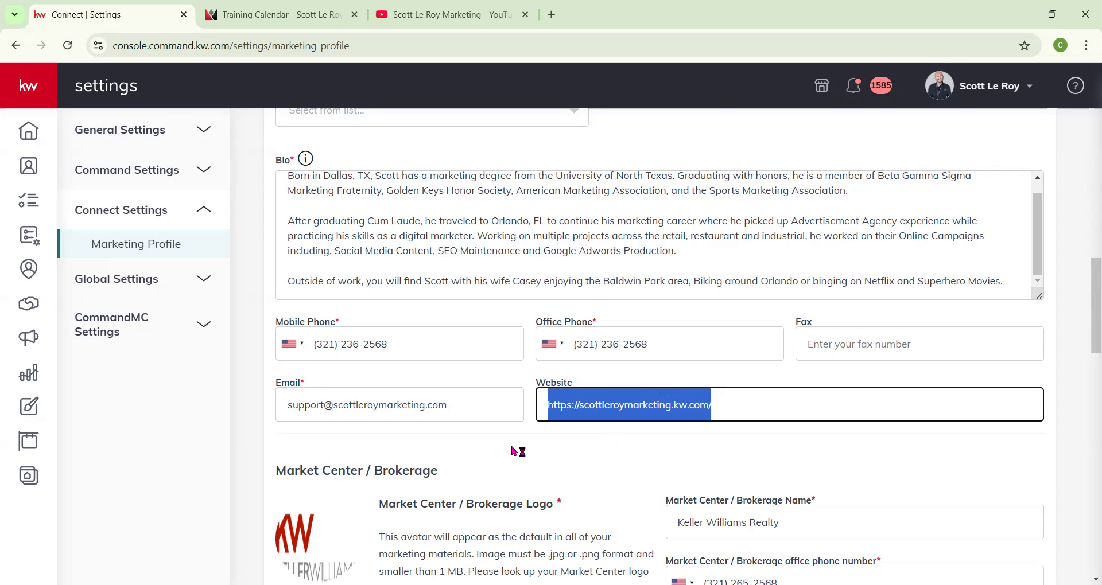
scroll(515, 447, down, 2)
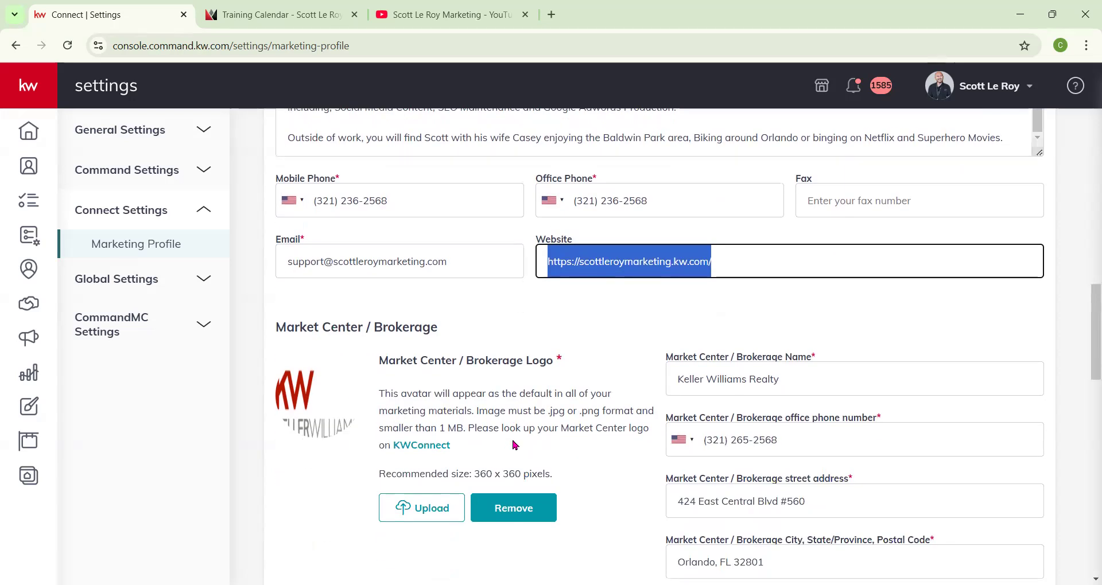
scroll(515, 445, down, 1)
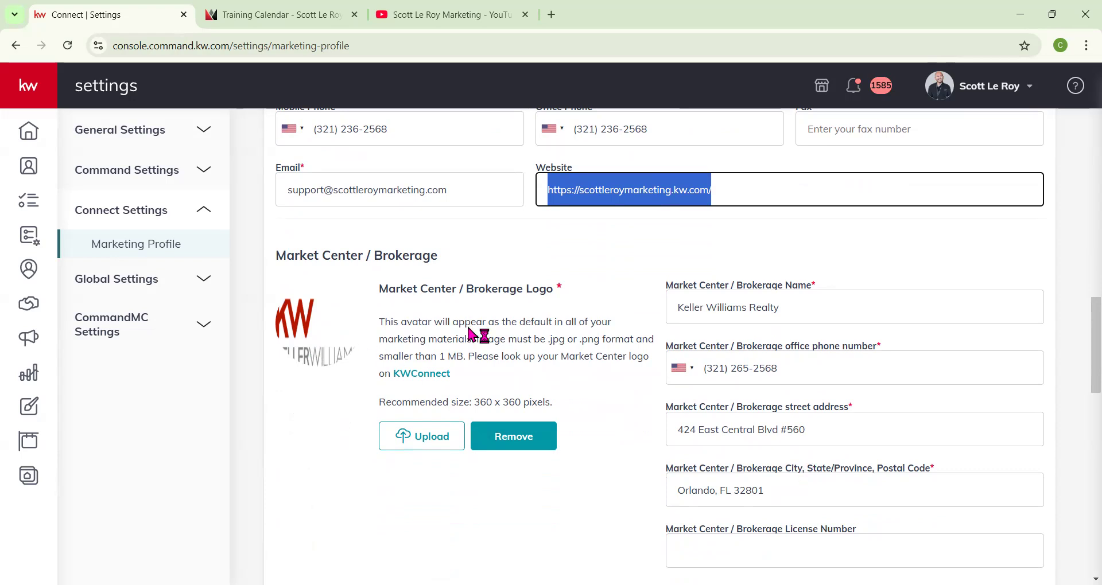
Open the KWConnect link to browse the market center logos page, and return to the settings tab.
click(421, 374)
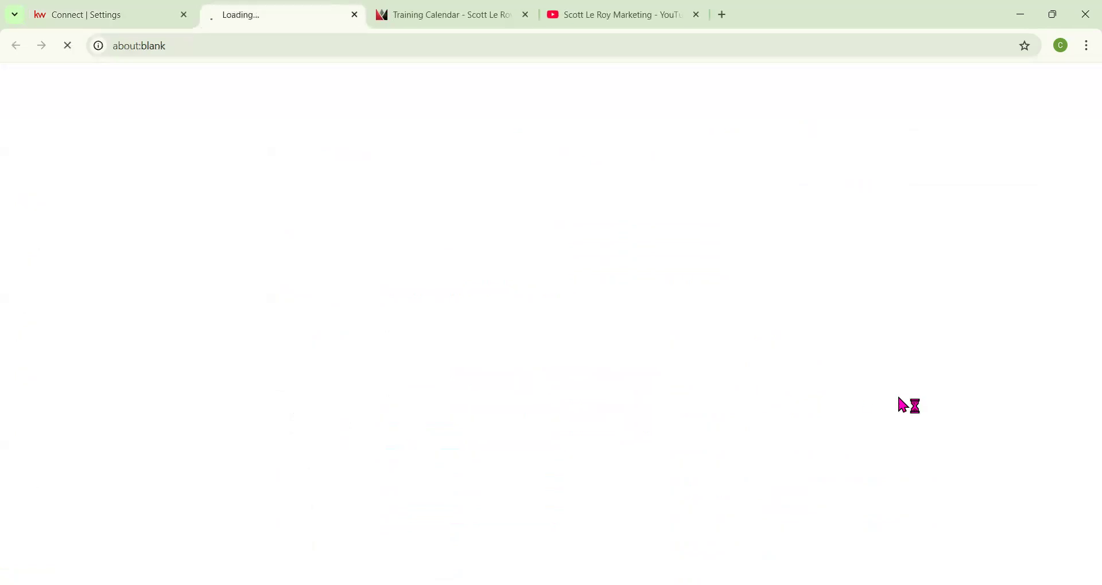
scroll(695, 373, down, 4)
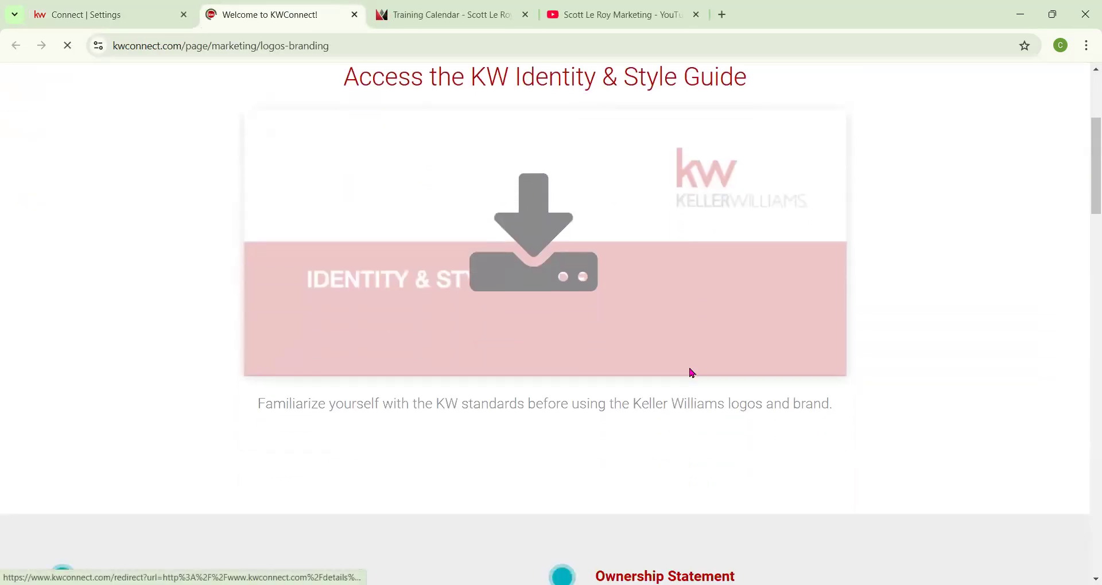
scroll(668, 298, down, 5)
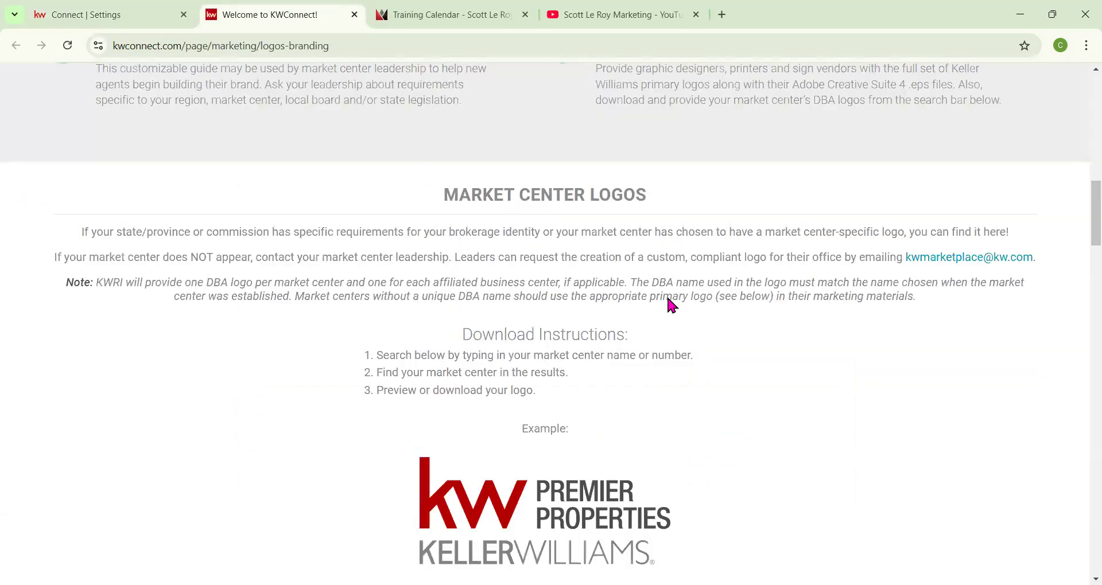
scroll(668, 298, down, 5)
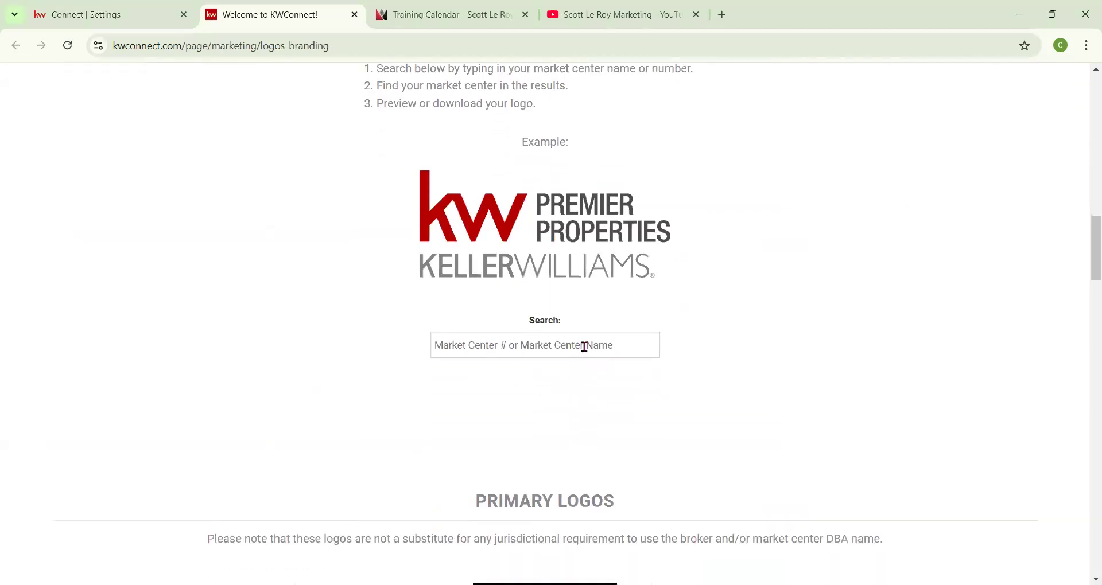
click(118, 14)
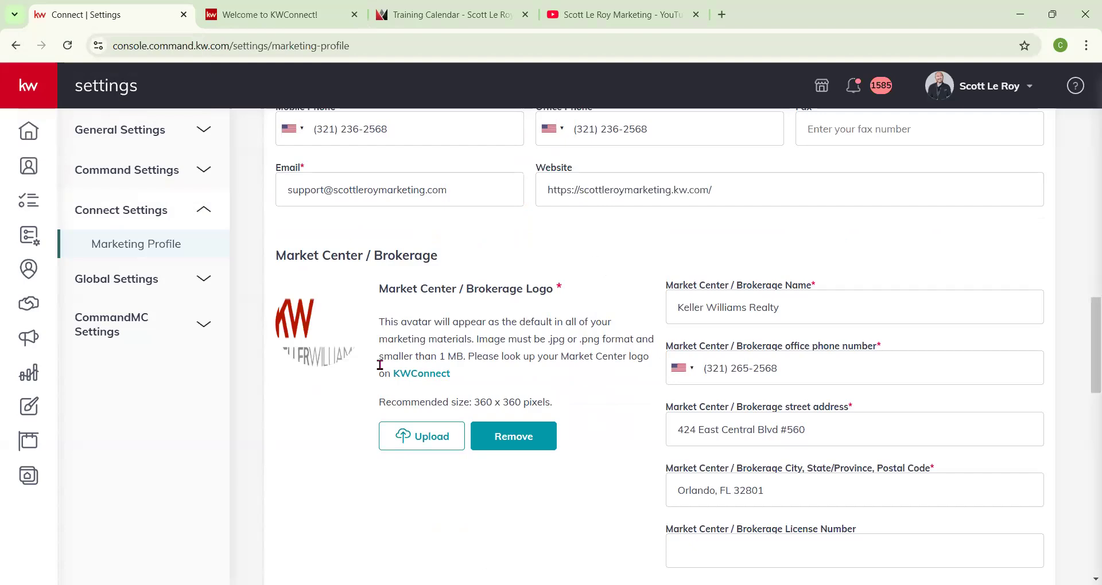
Review the compliance footer links, footer images and social media profile fields.
scroll(421, 353, down, 4)
scroll(421, 358, down, 6)
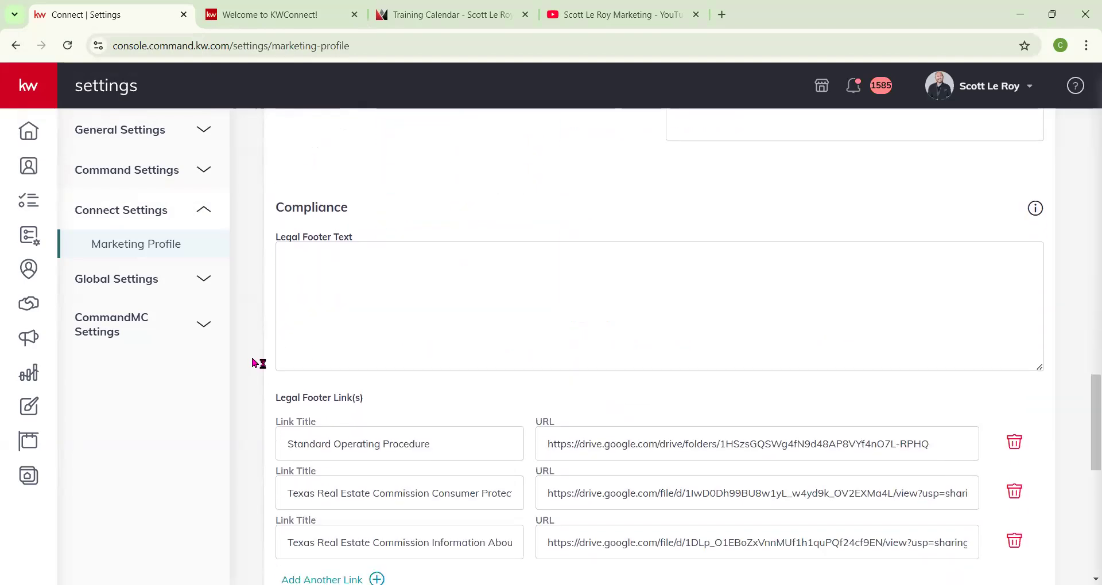
scroll(255, 358, down, 1)
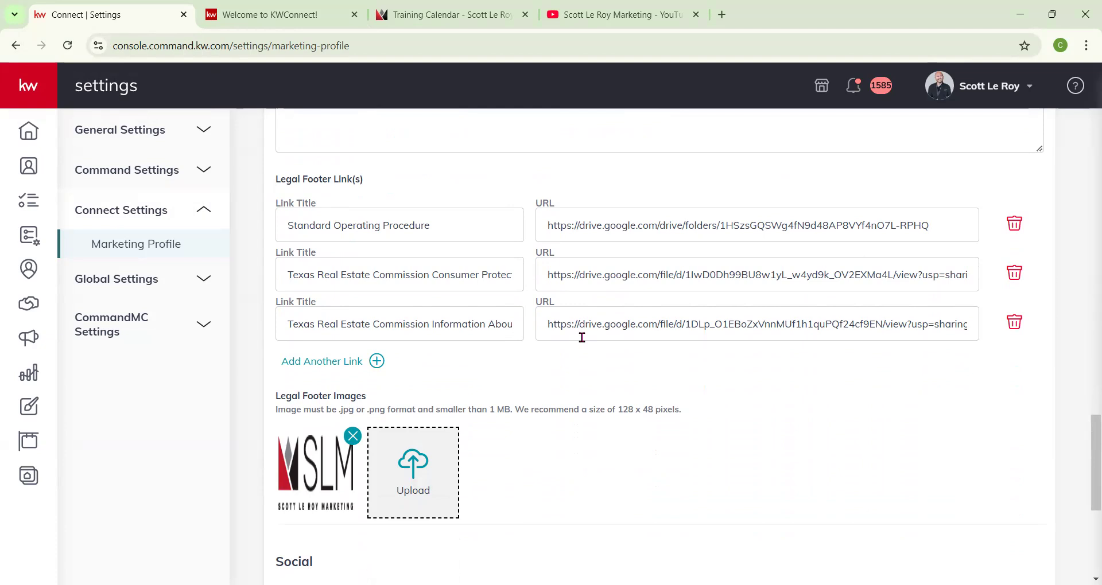
scroll(431, 402, down, 5)
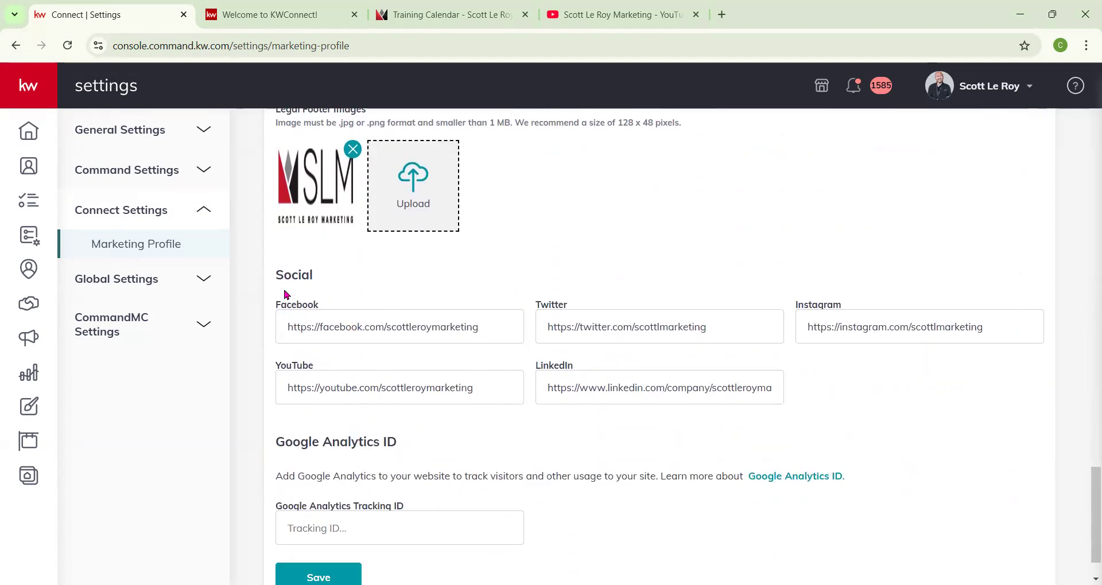
click(284, 326)
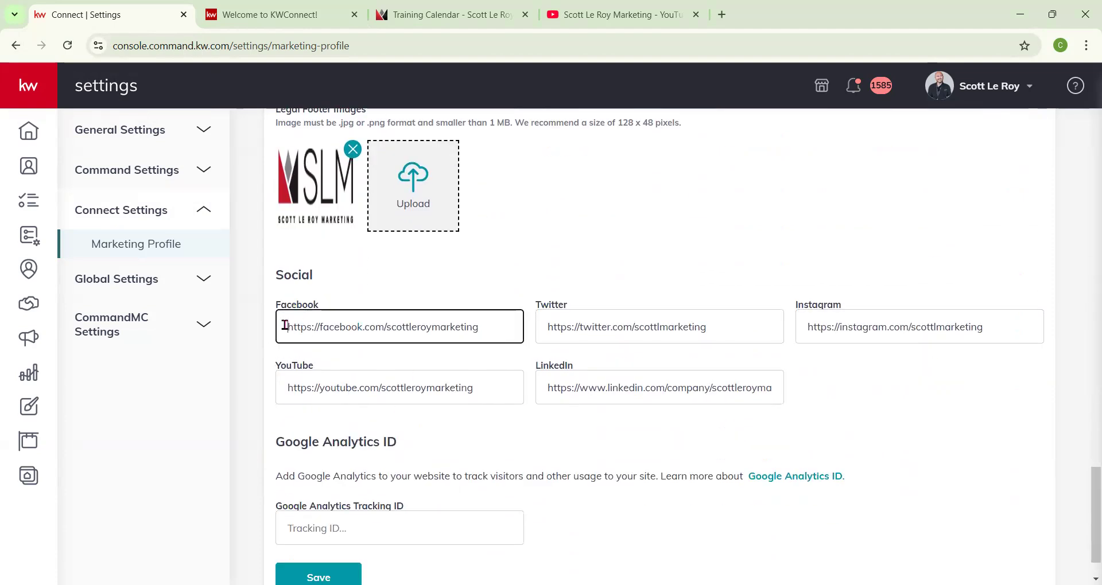
triple_click(509, 338)
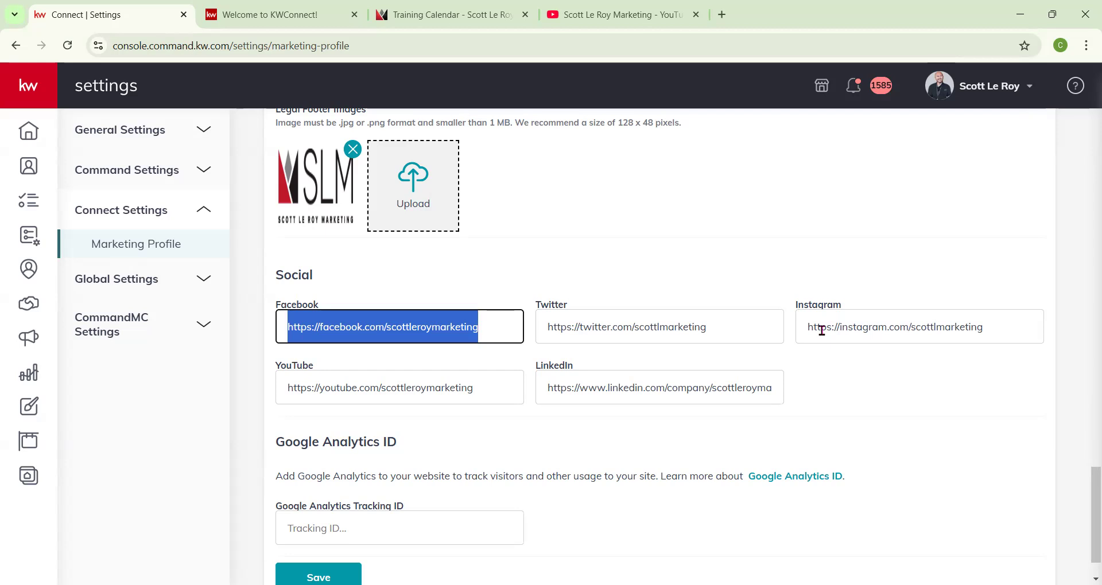
scroll(821, 331, down, 1)
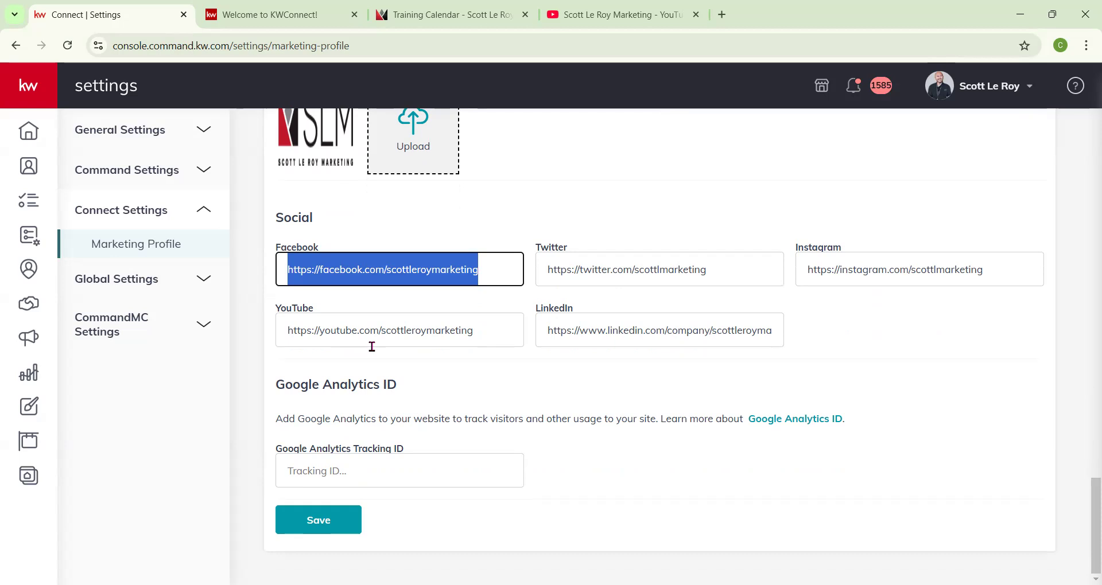
Save the Marketing Profile and close the confirmation dialog.
click(319, 520)
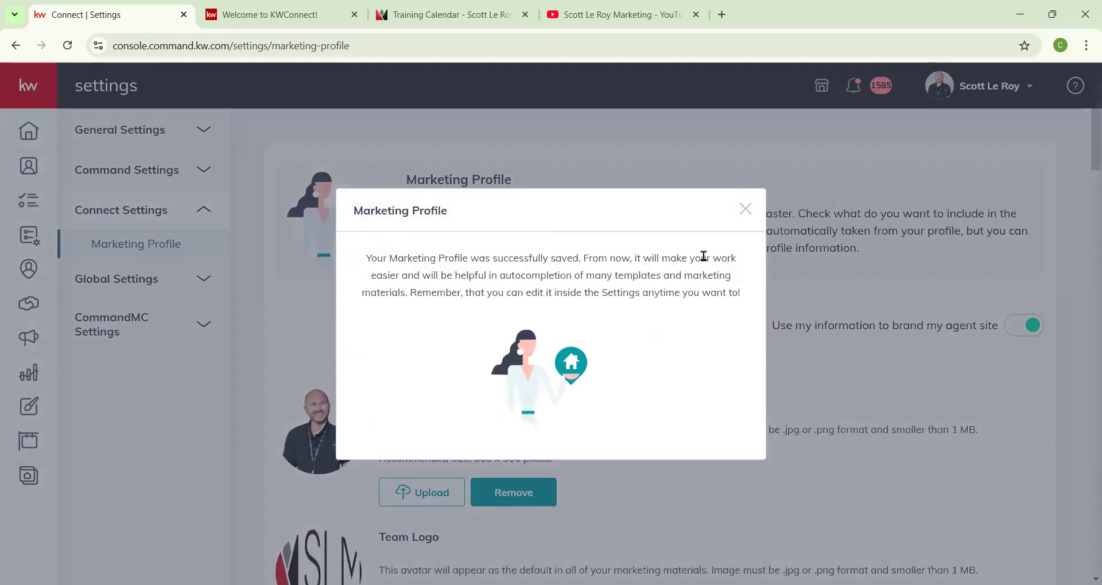
click(745, 209)
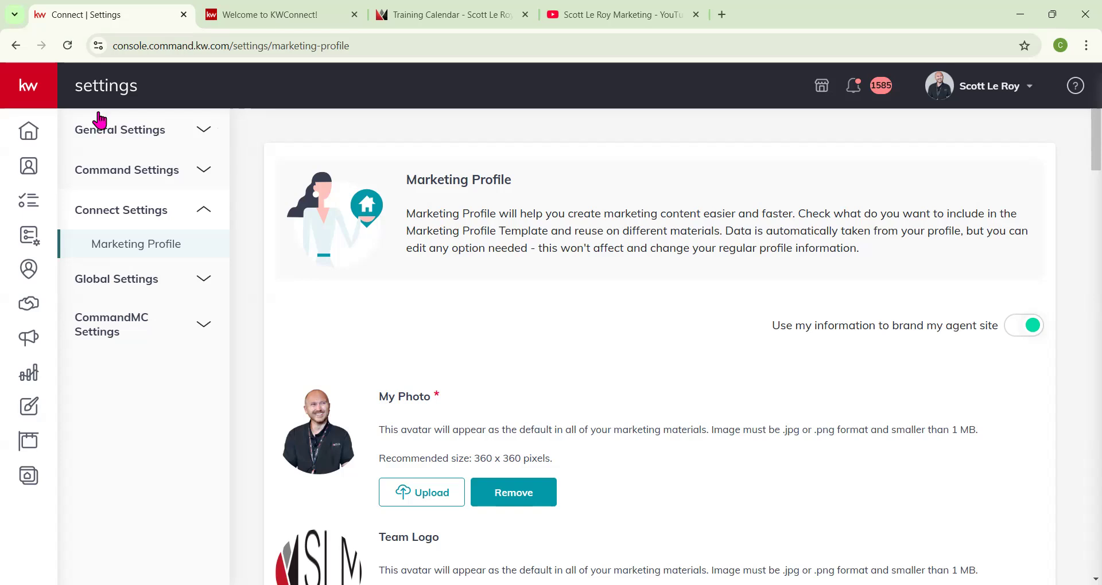
Return to the Command dashboard, expand the sidebar and open Designs.
click(30, 137)
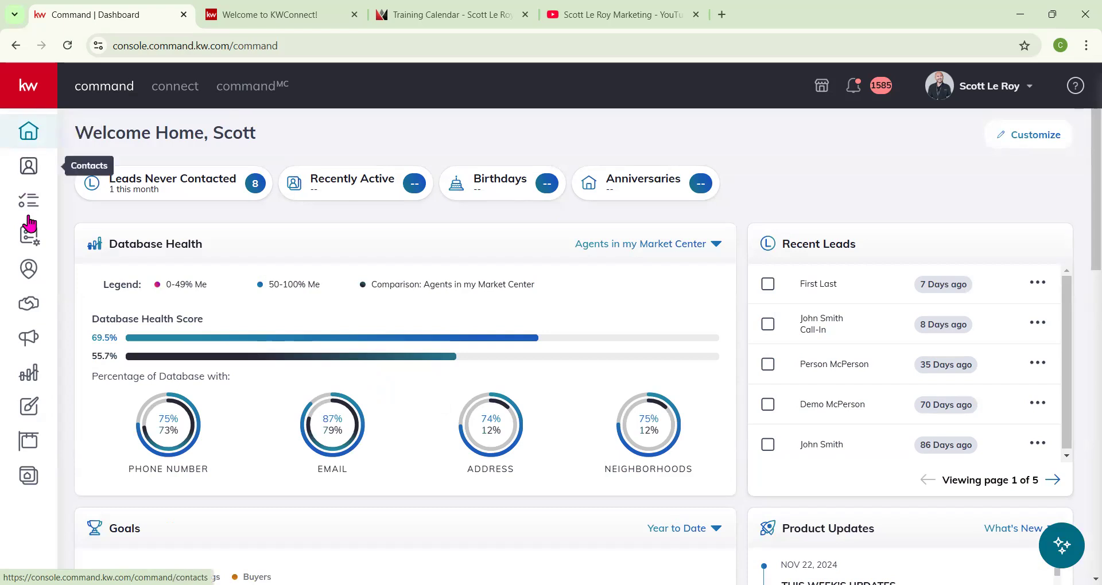
click(31, 93)
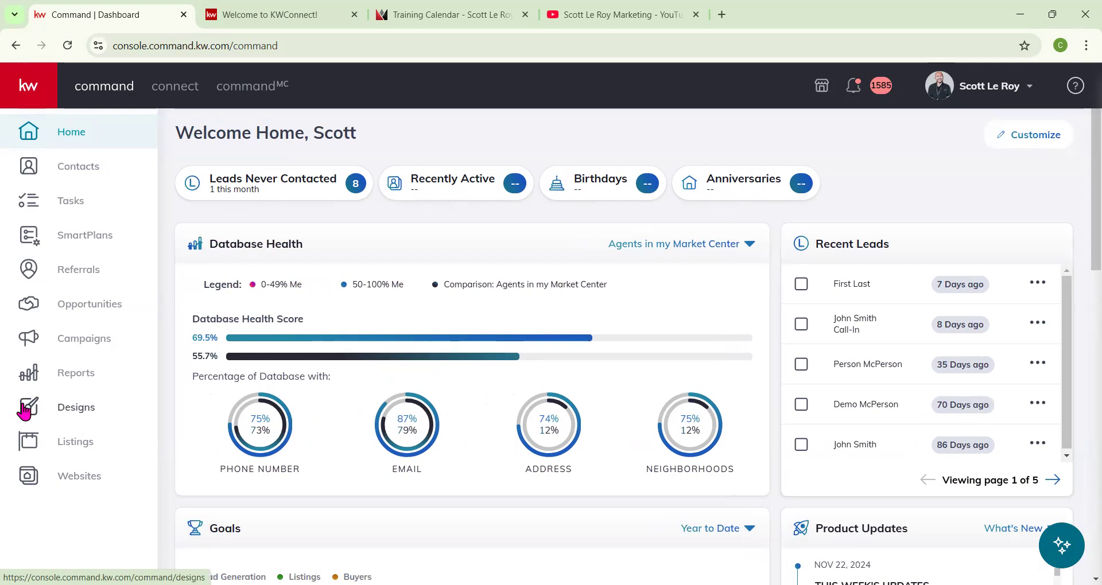
click(62, 412)
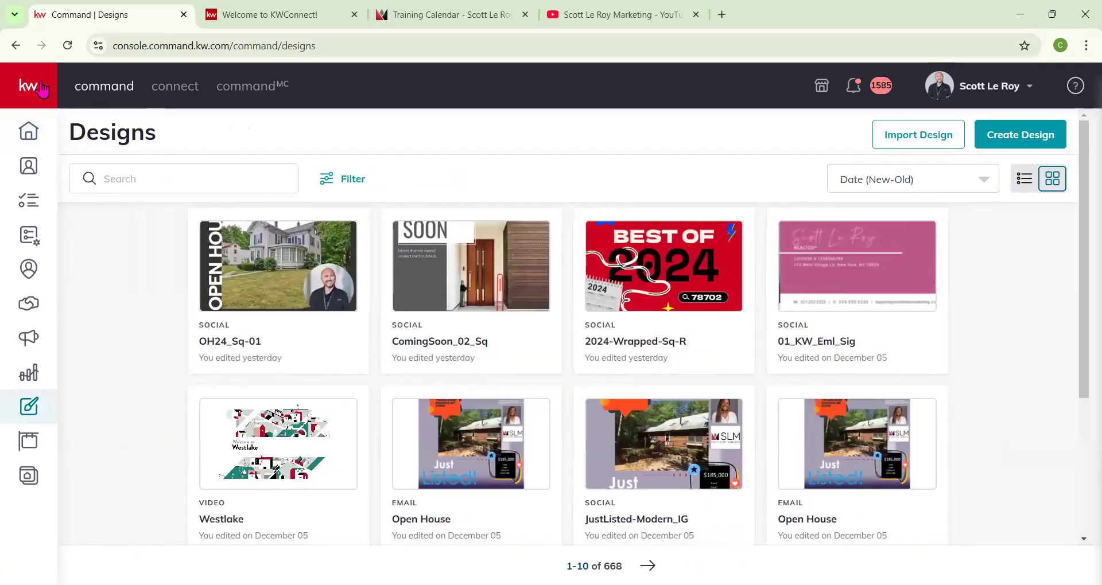
Start a new design and choose the Email type.
mouse_move(729, 401)
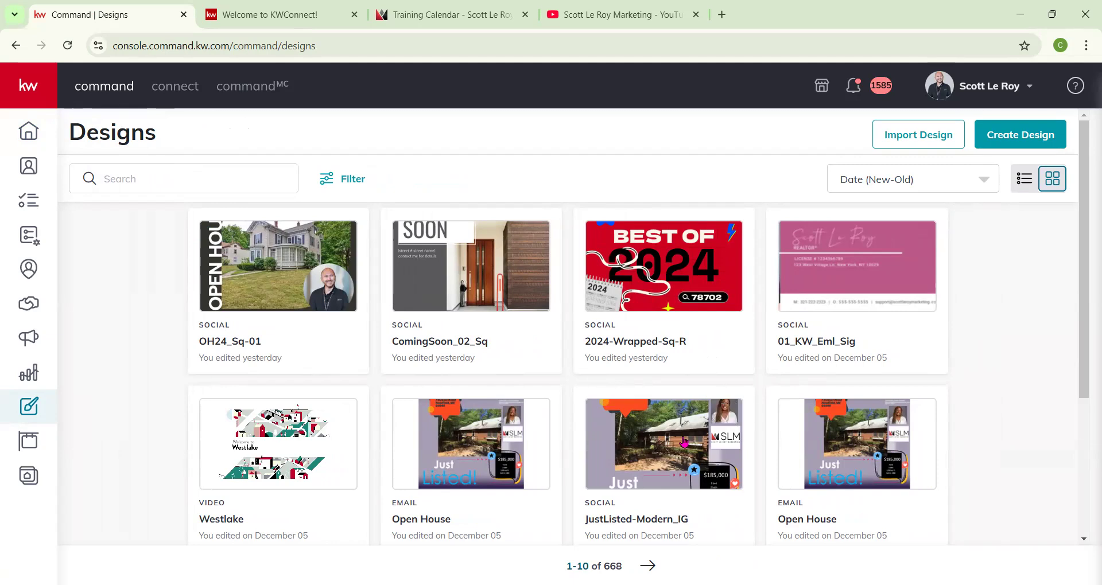
mouse_move(834, 305)
click(1019, 144)
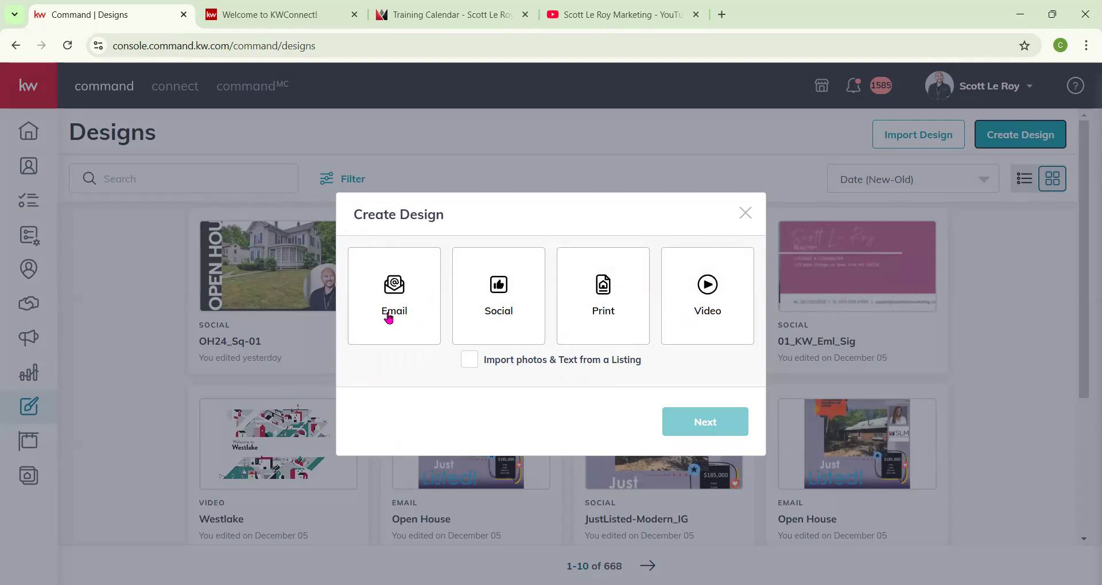
click(389, 314)
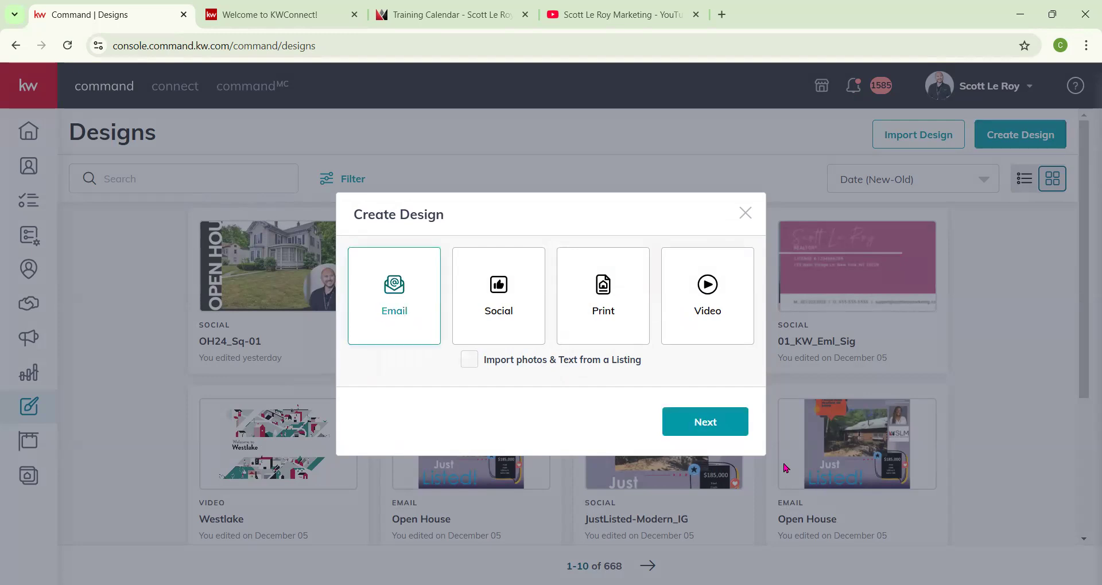
click(695, 424)
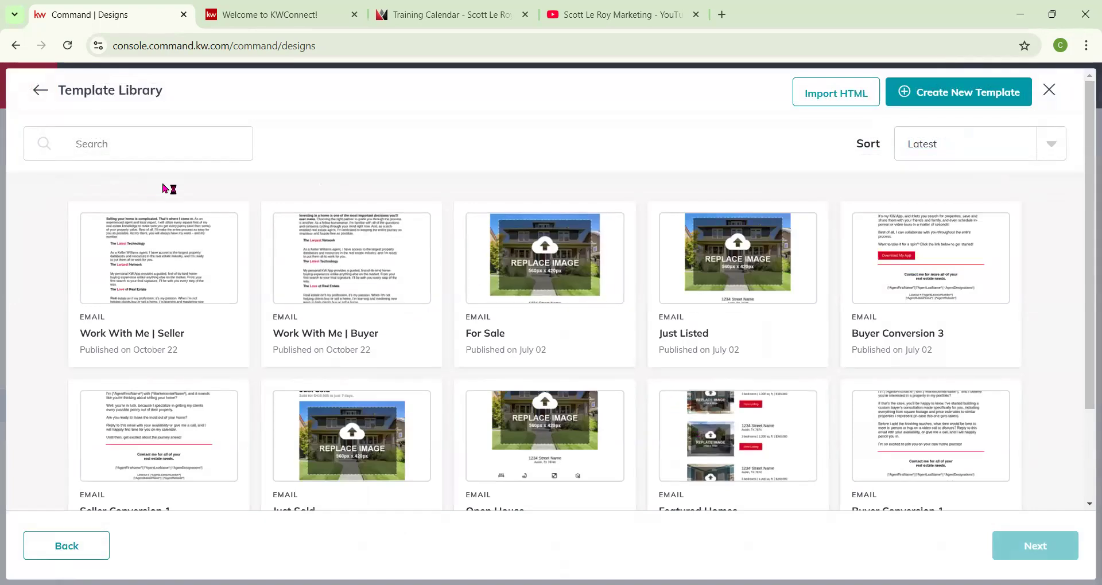
Browse the email template library, loading the remaining templates.
scroll(393, 312, down, 3)
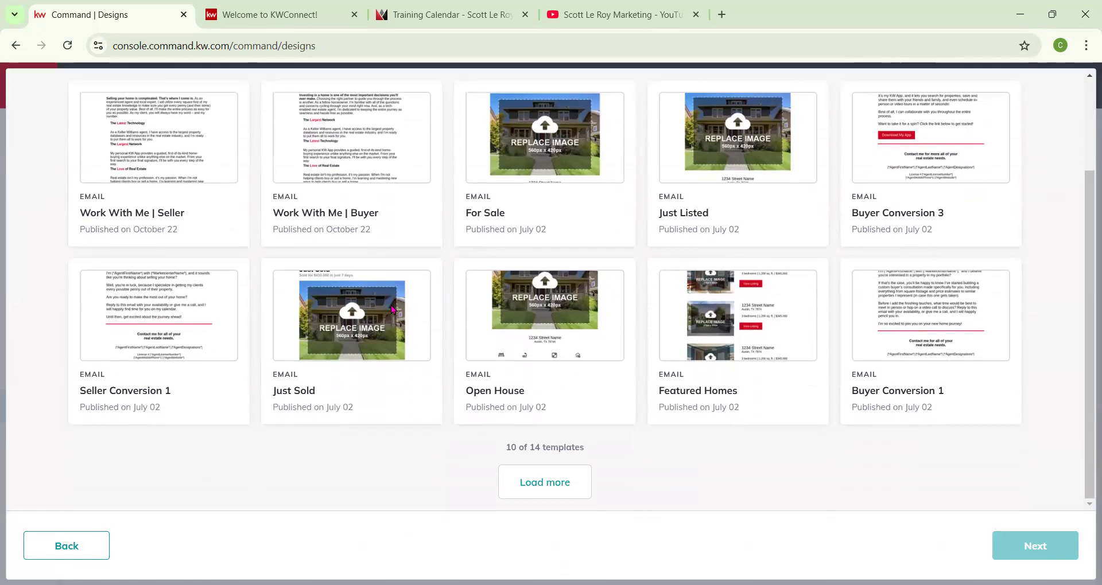
click(534, 482)
scroll(561, 425, down, 2)
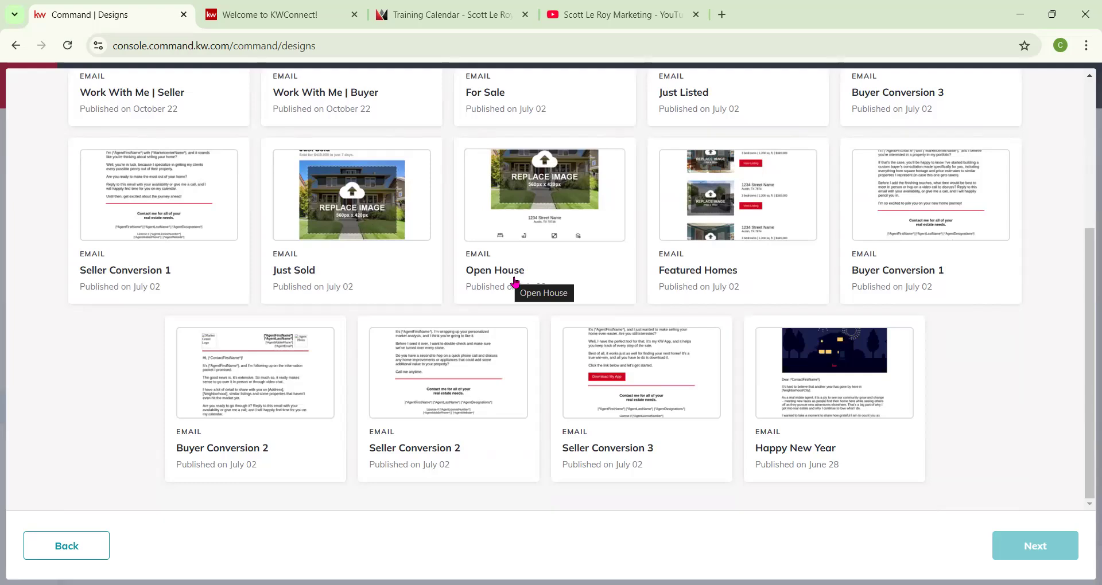
scroll(516, 281, up, 2)
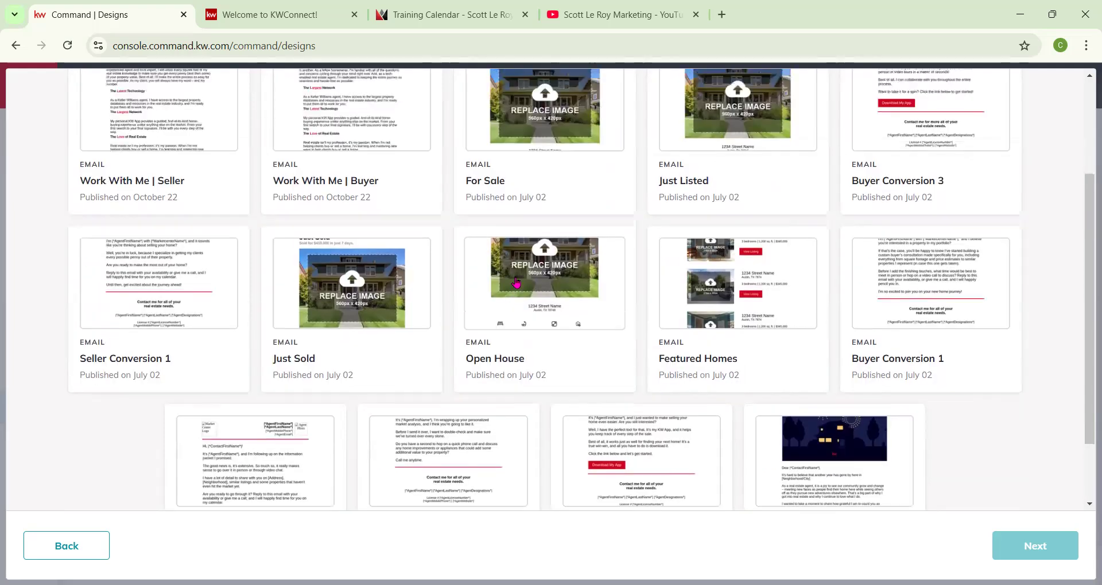
scroll(515, 281, up, 2)
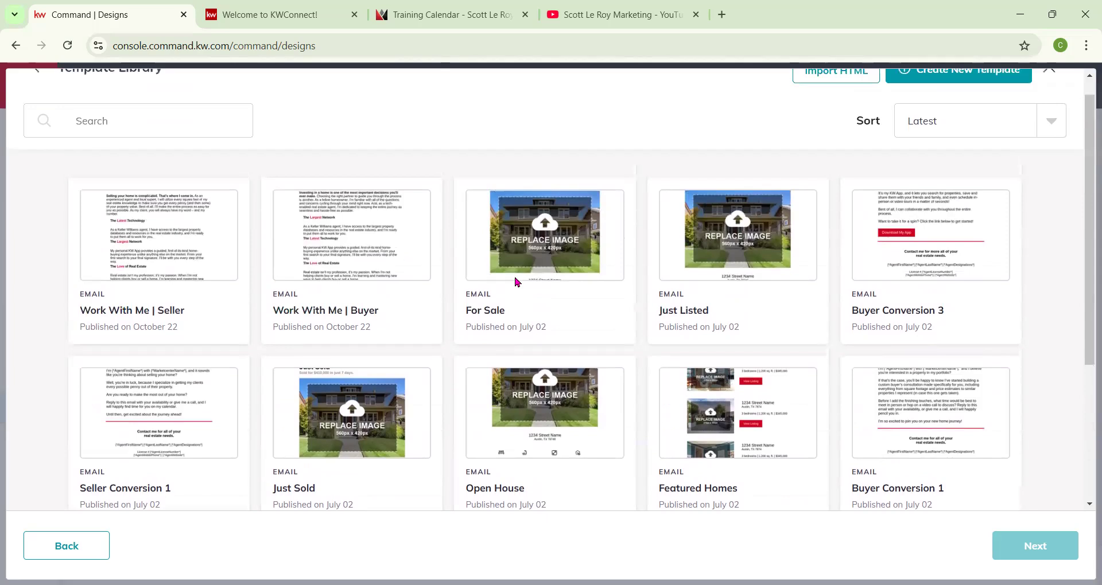
scroll(513, 261, down, 3)
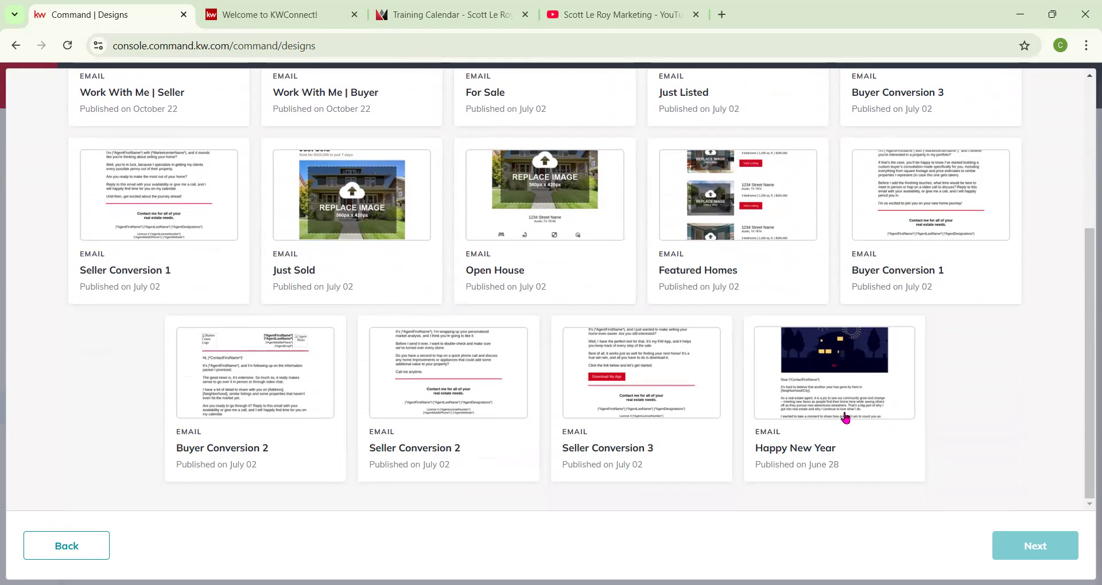
scroll(839, 411, up, 5)
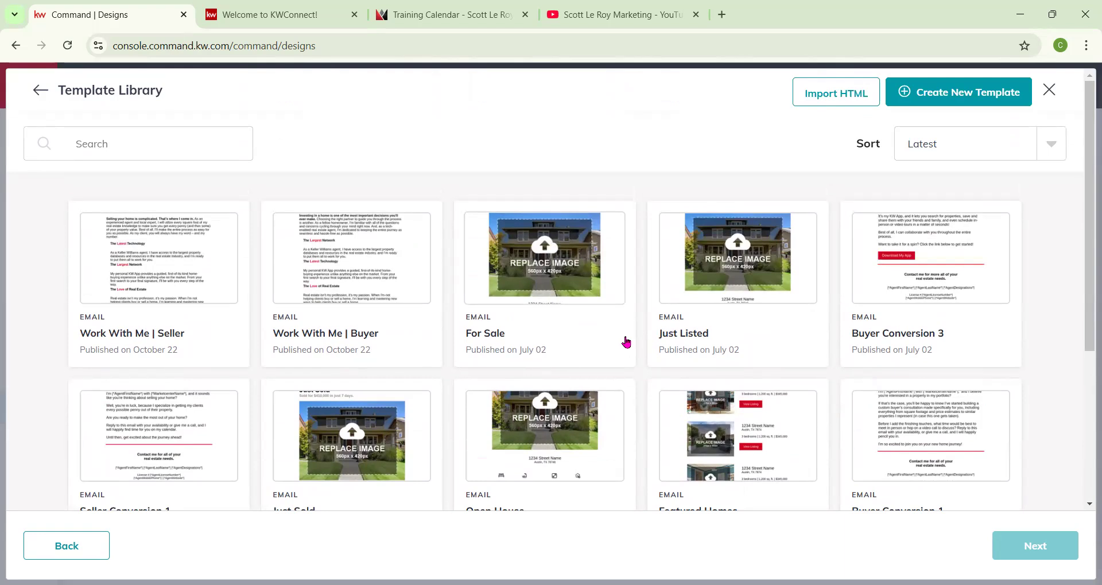
Create a new blank email template and name it Newsletter December.
click(933, 97)
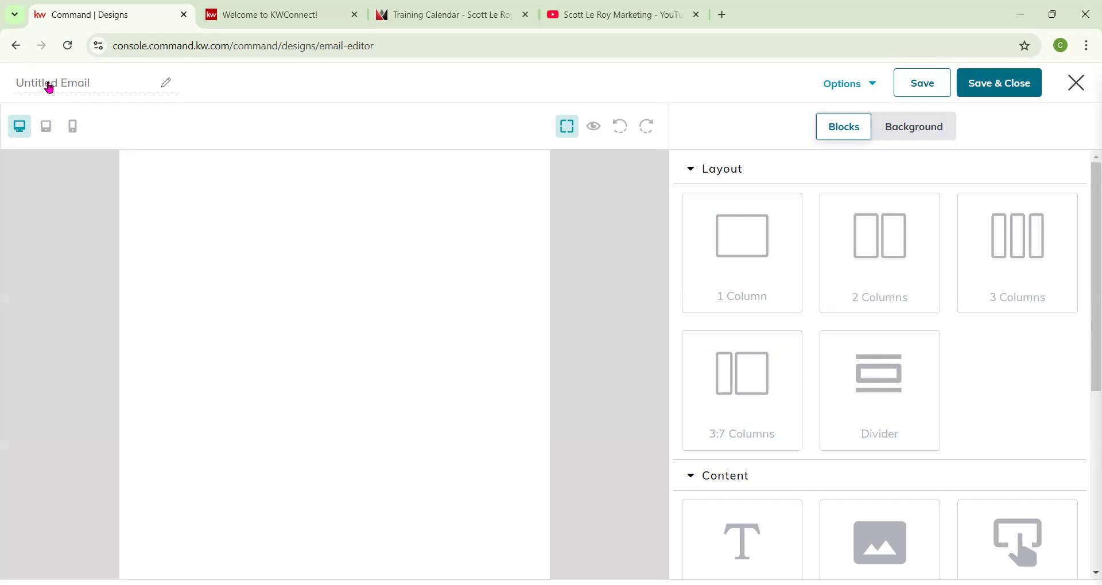
click(89, 89)
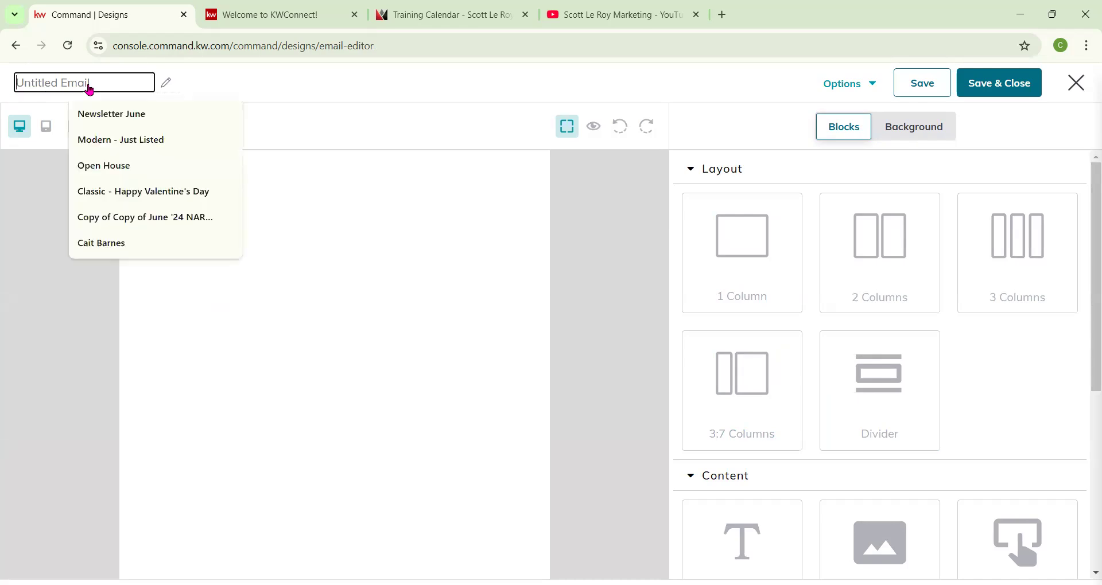
click(127, 115)
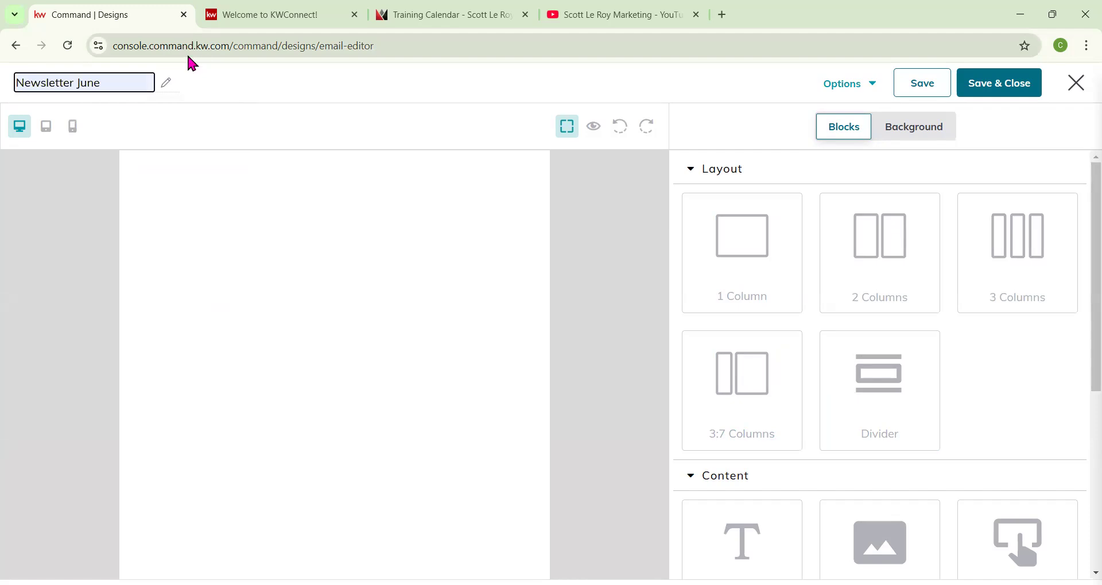
key(BackSpace)
key(BackSpace)
key(BackSpace)
key(BackSpace)
text(December)
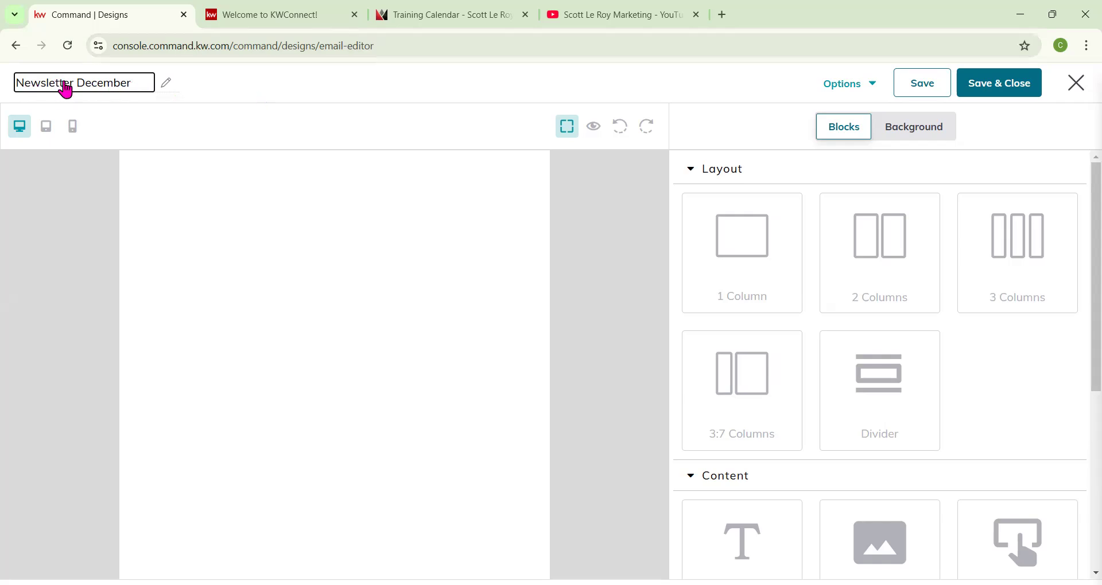
click(346, 90)
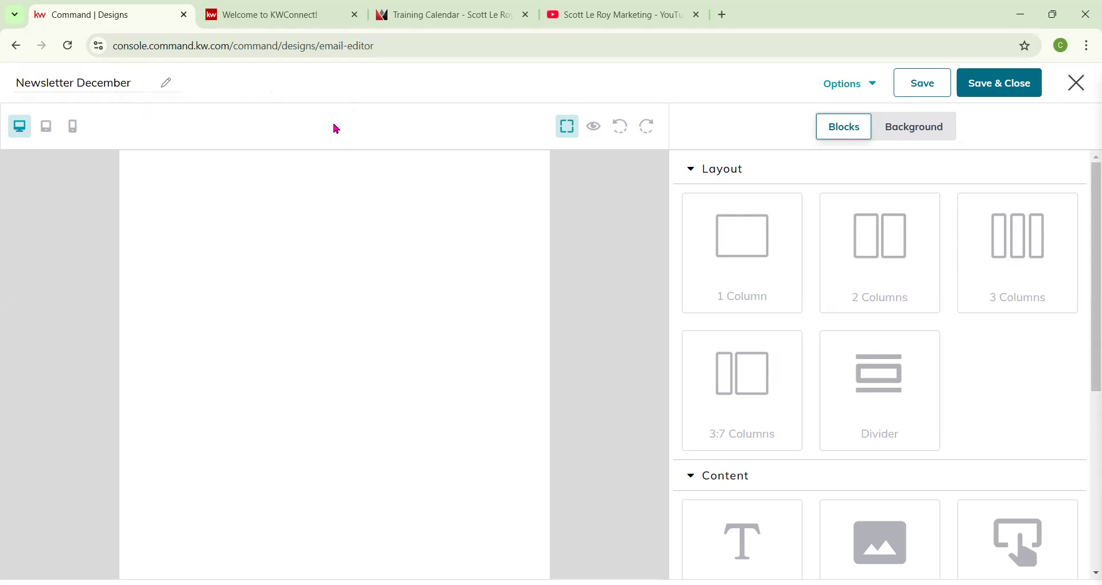
Check the Options menu and switch the editor between tablet, mobile and desktop views.
click(875, 85)
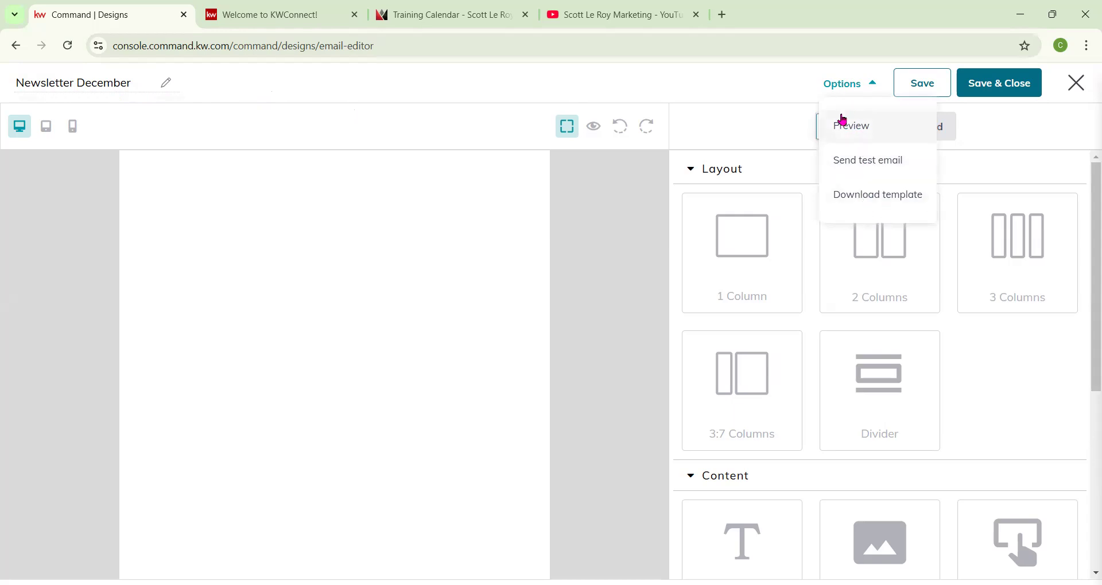
click(918, 93)
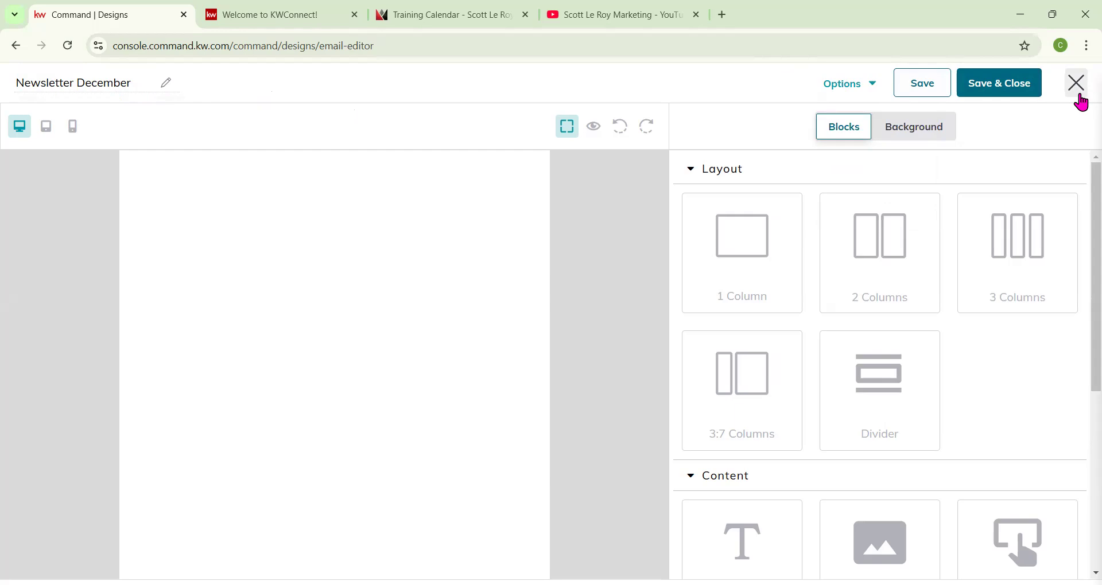
click(49, 135)
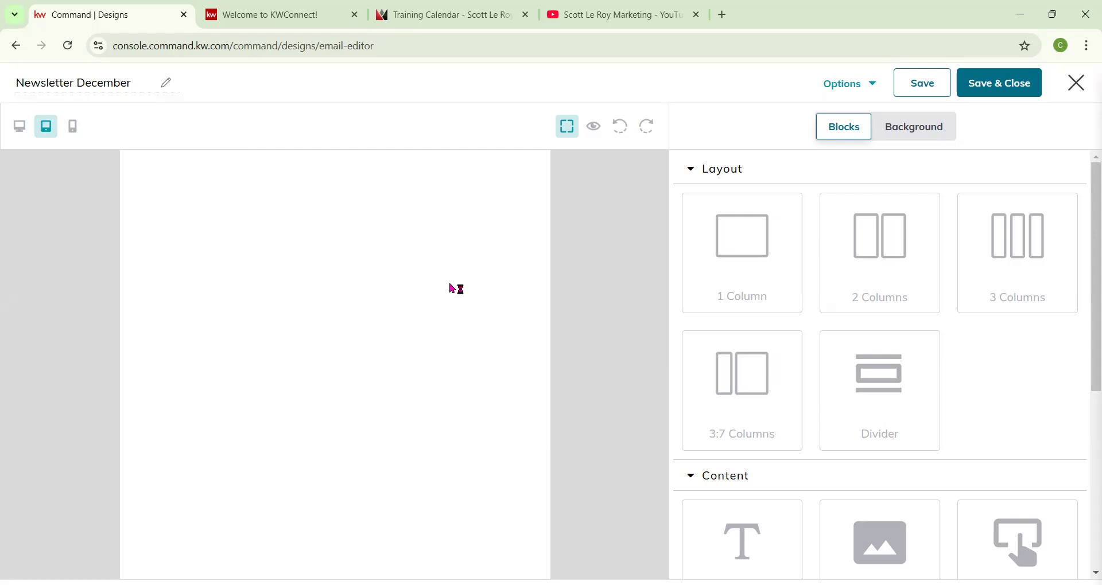
click(74, 134)
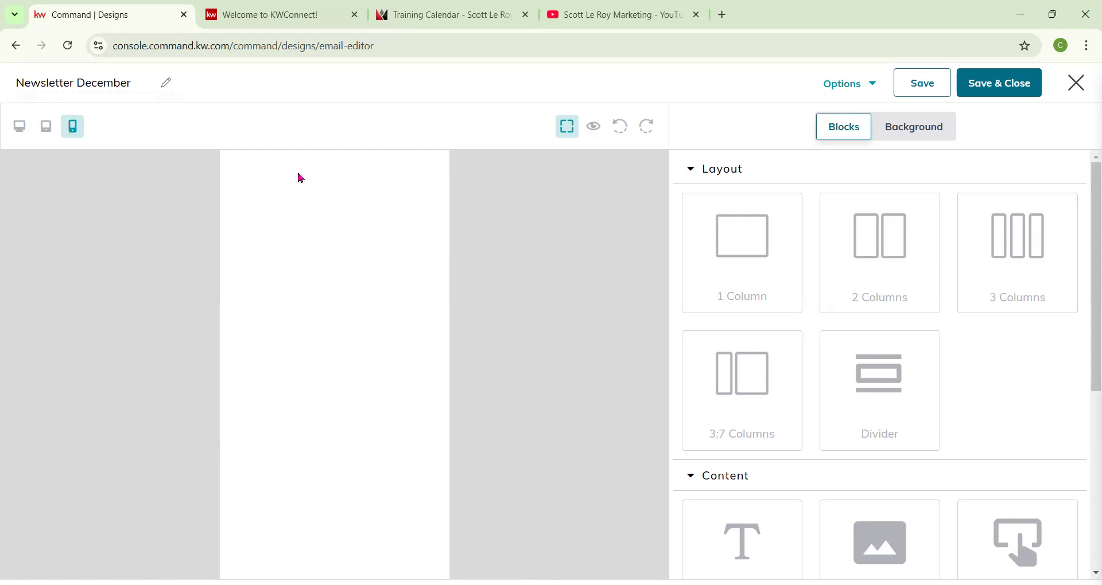
click(21, 129)
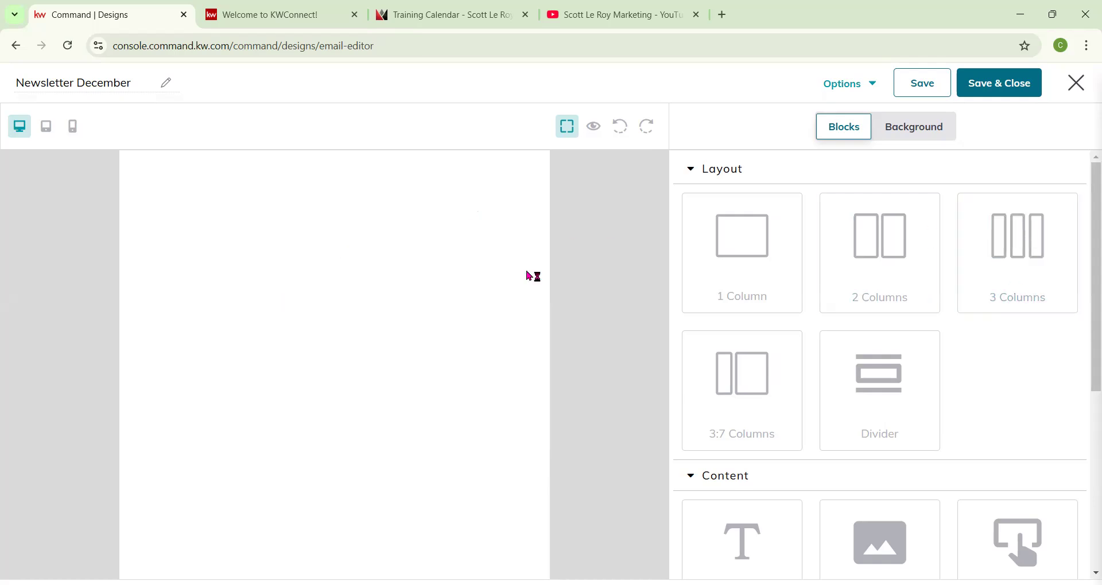
Open the email preview and close it again.
click(595, 127)
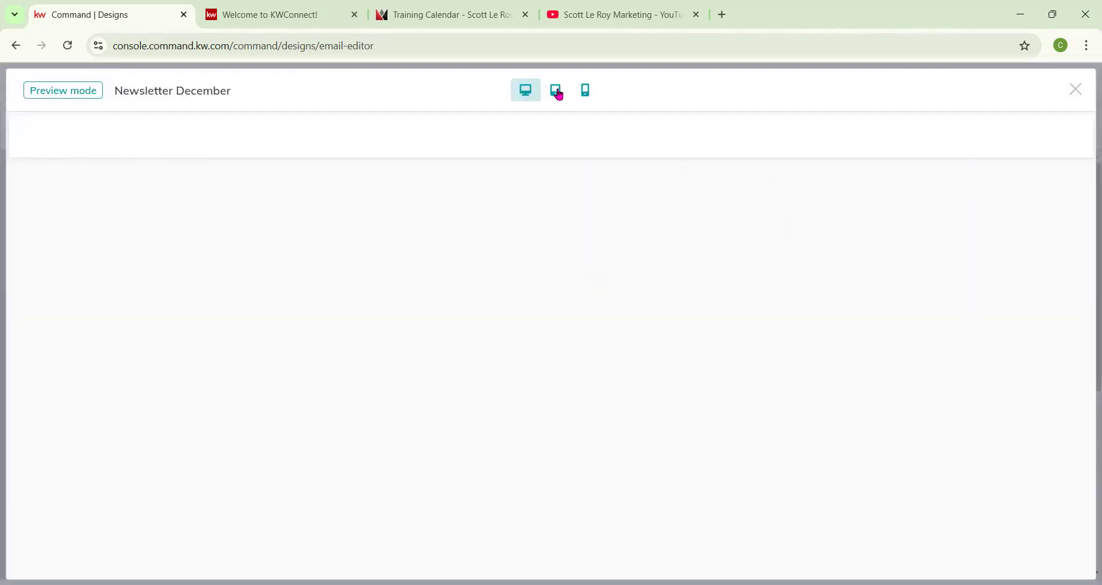
click(1080, 92)
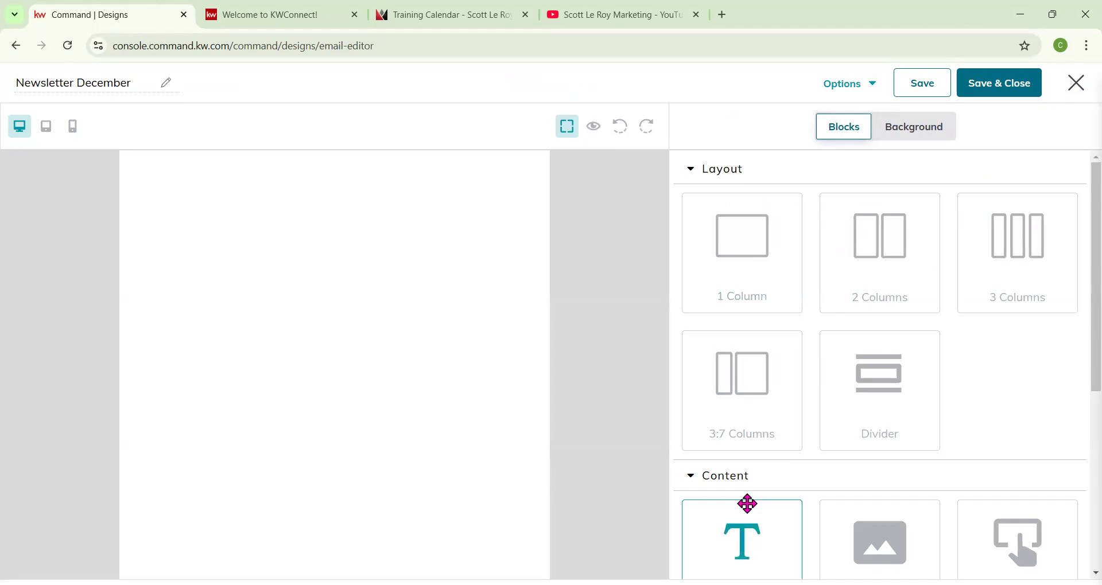
Collapse and re-expand the Layout and Content block sections.
click(693, 170)
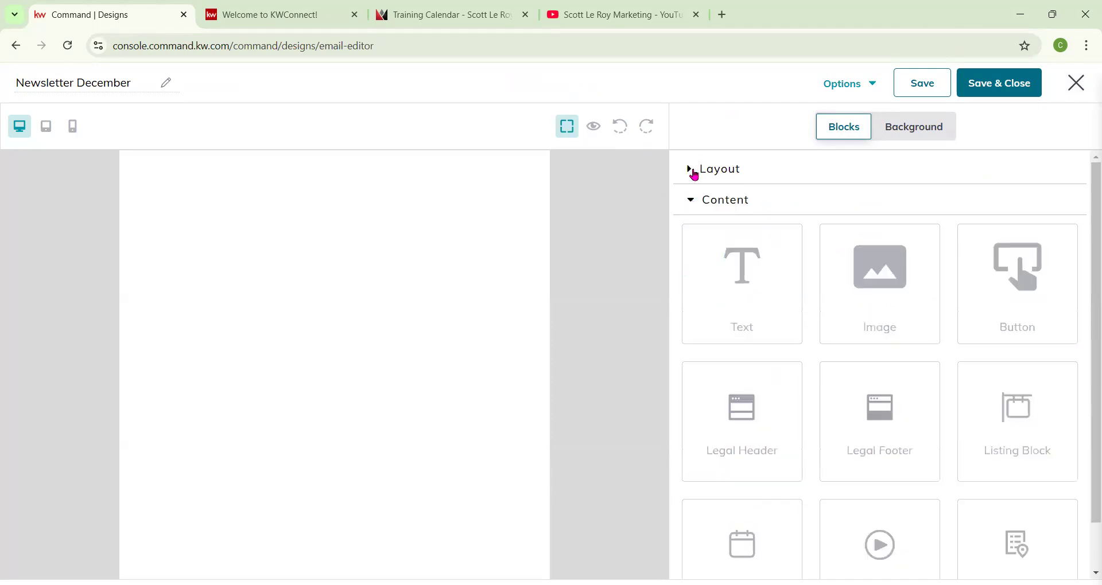
click(692, 201)
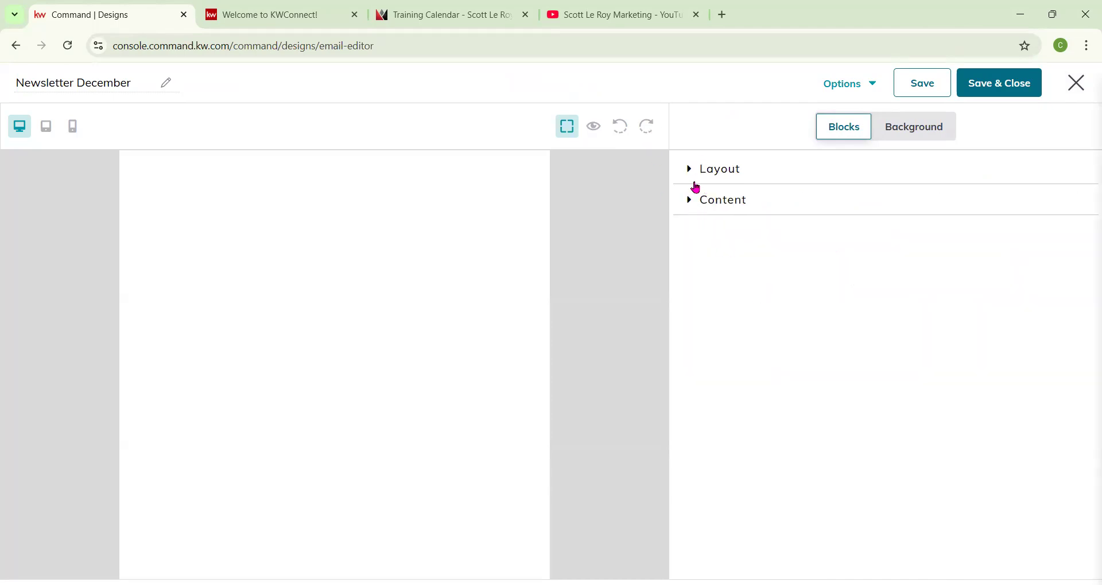
click(691, 201)
click(691, 171)
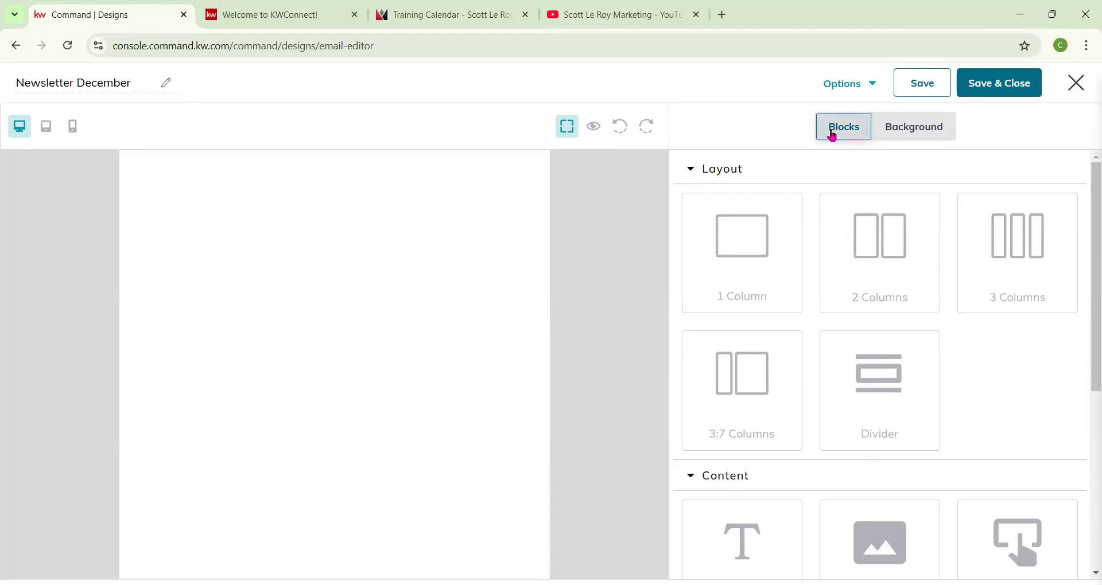
Open the Background settings and set the background colour to near-white fcfdfd with the colour picker.
click(917, 134)
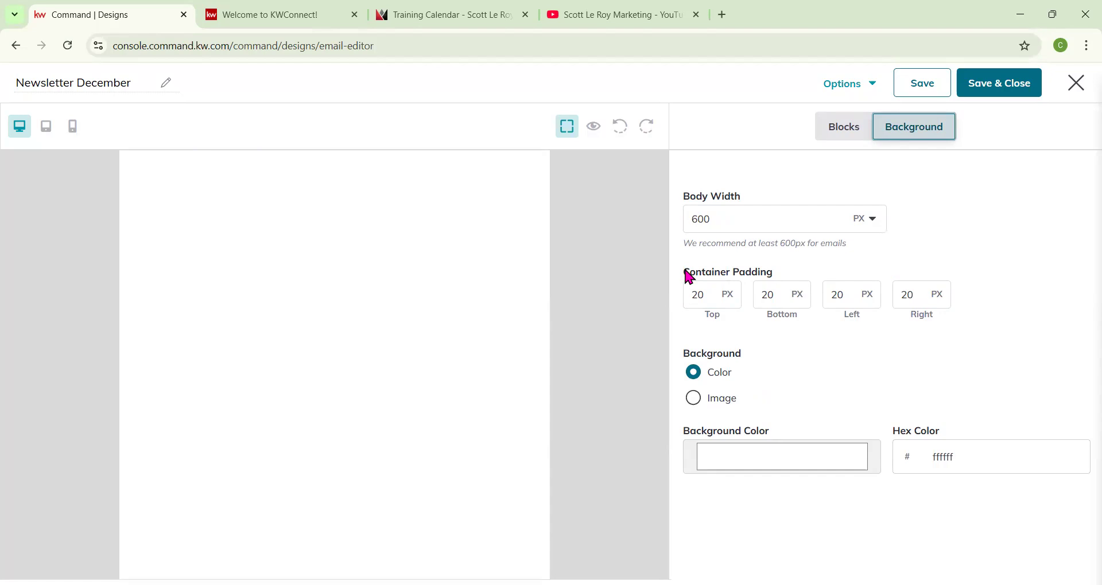
triple_click(724, 280)
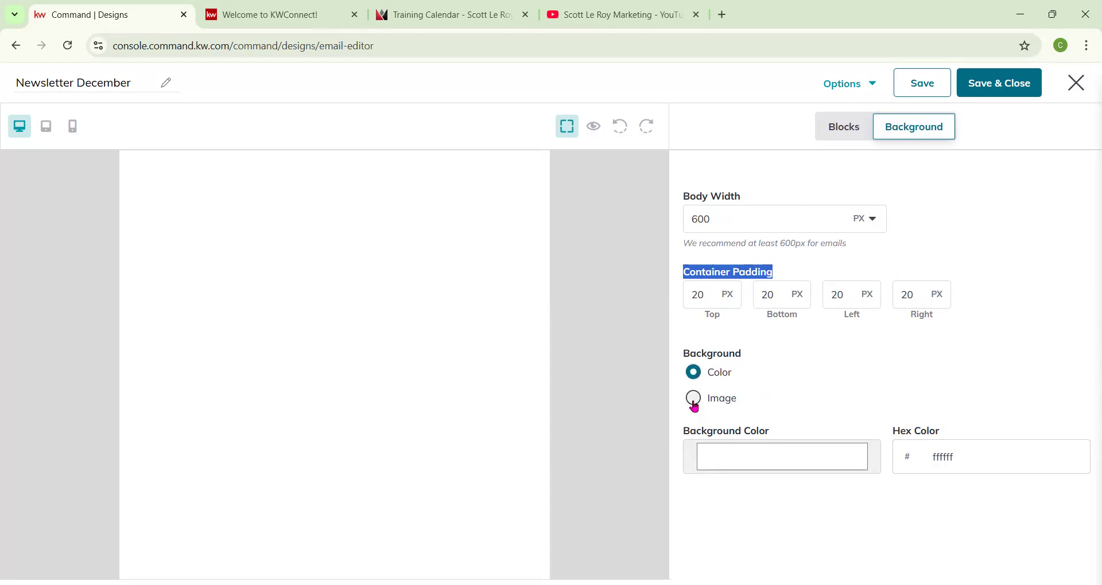
right_click(699, 439)
click(700, 504)
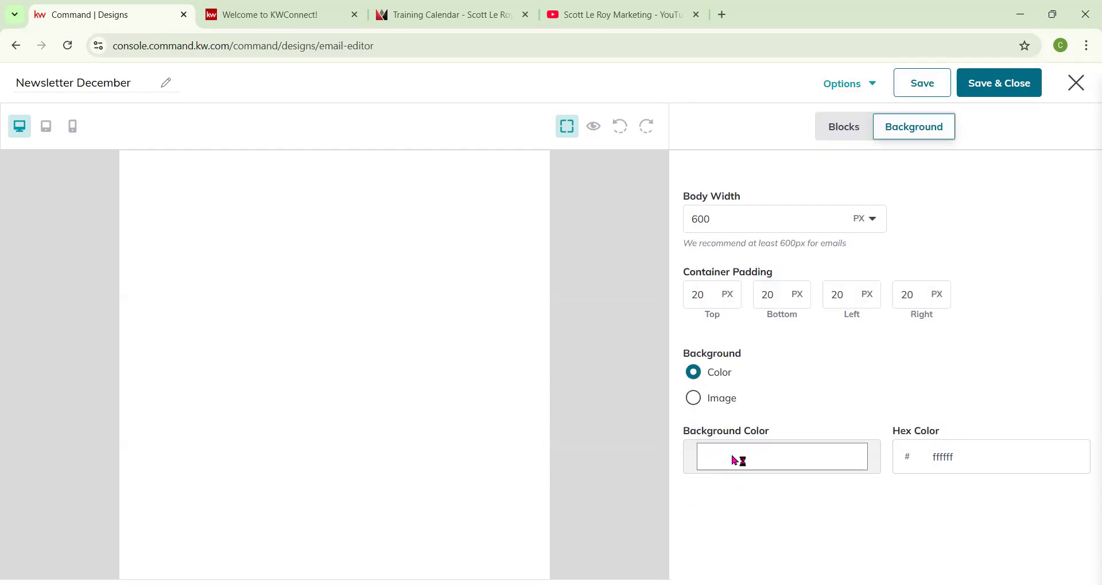
click(726, 456)
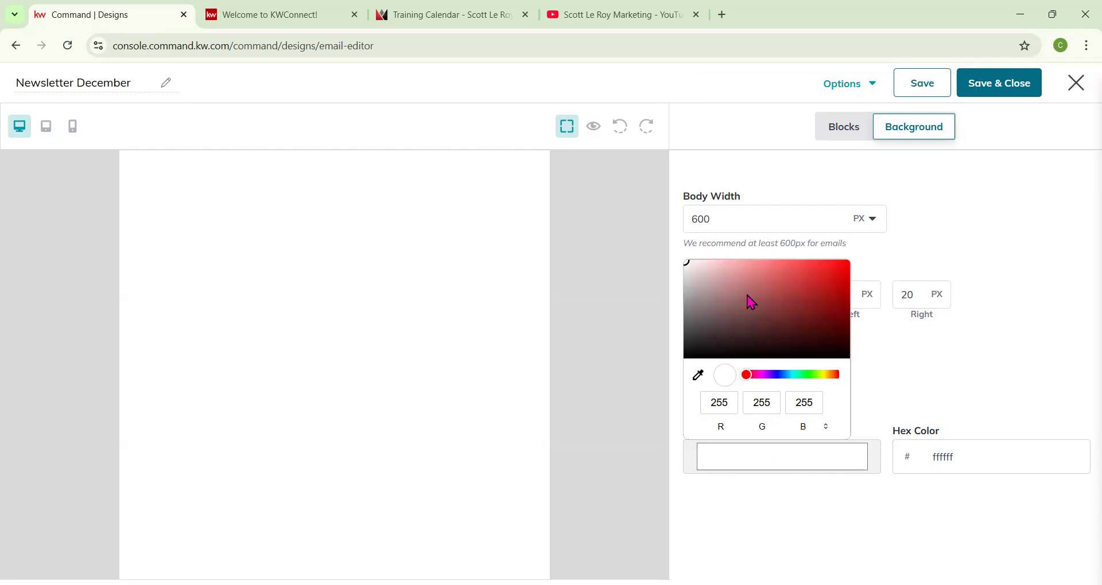
mouse_move(723, 303)
mouse_down()
mouse_move(816, 312)
mouse_move(794, 284)
mouse_move(832, 315)
mouse_move(738, 261)
mouse_move(763, 275)
mouse_up()
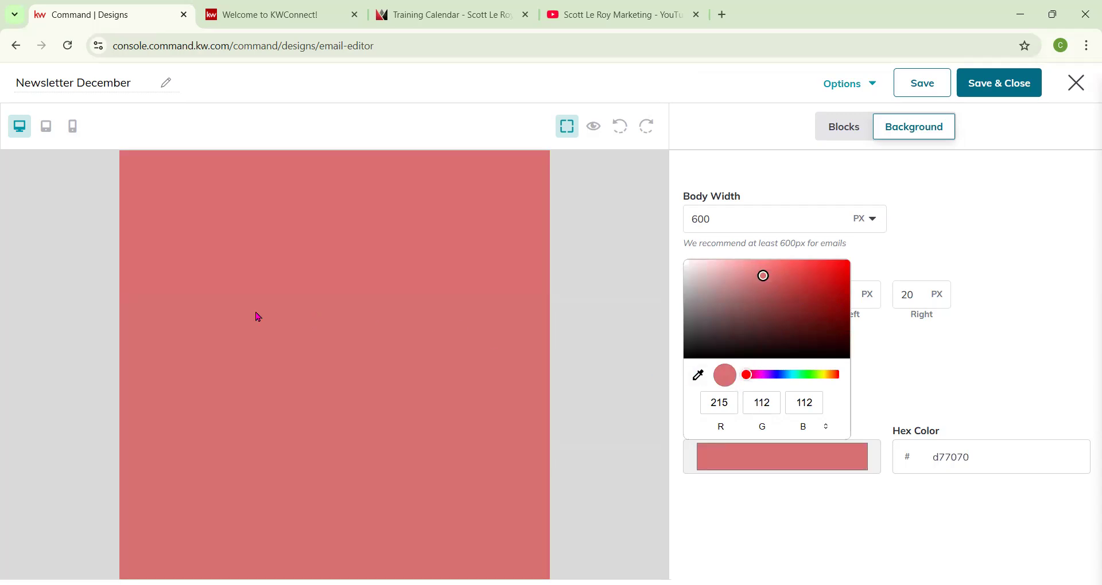
click(699, 376)
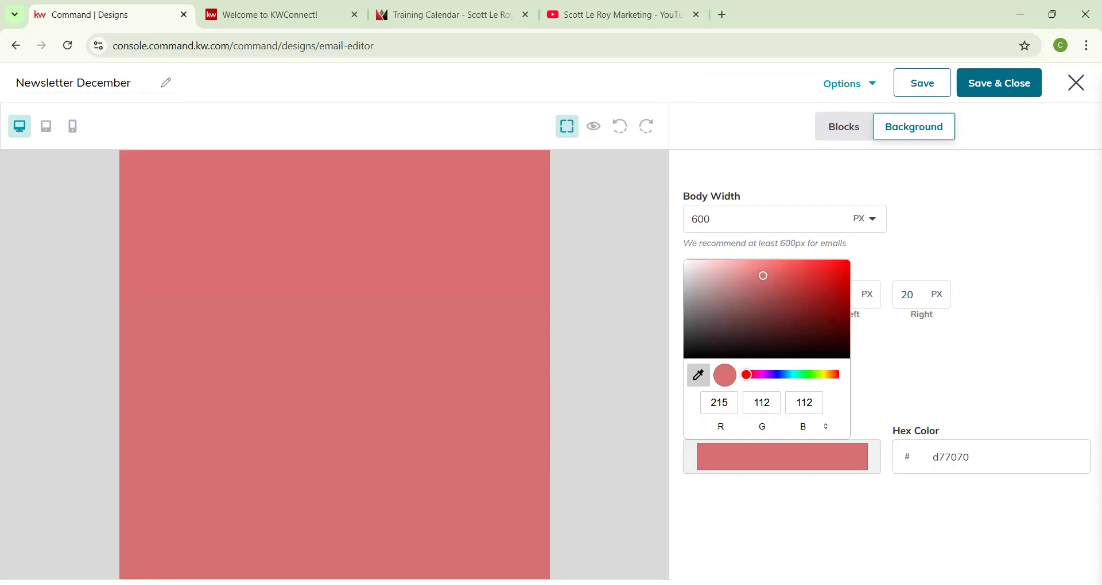
click(566, 125)
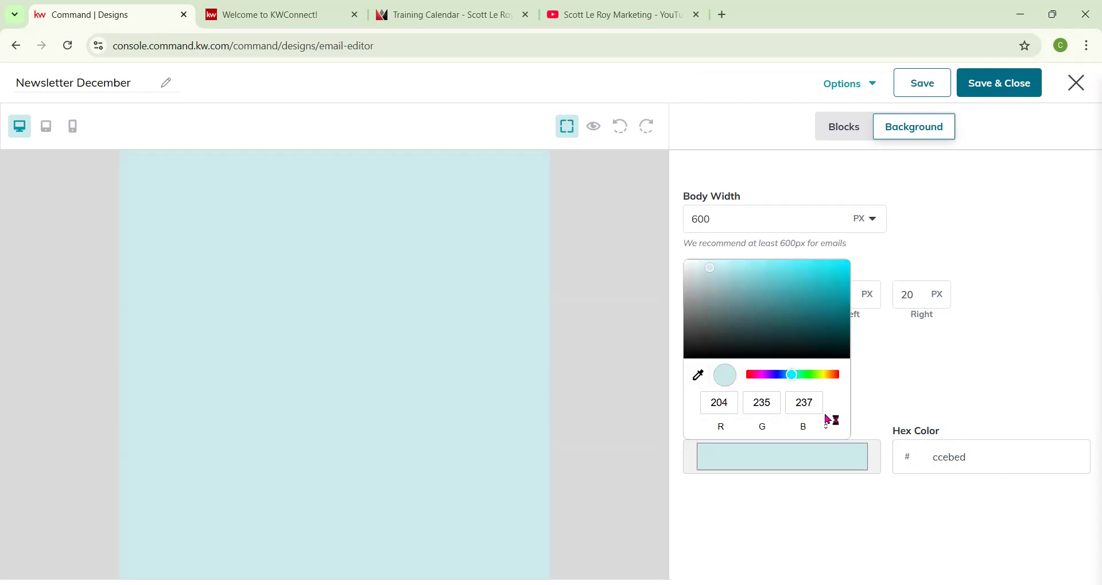
drag(711, 267, 689, 265)
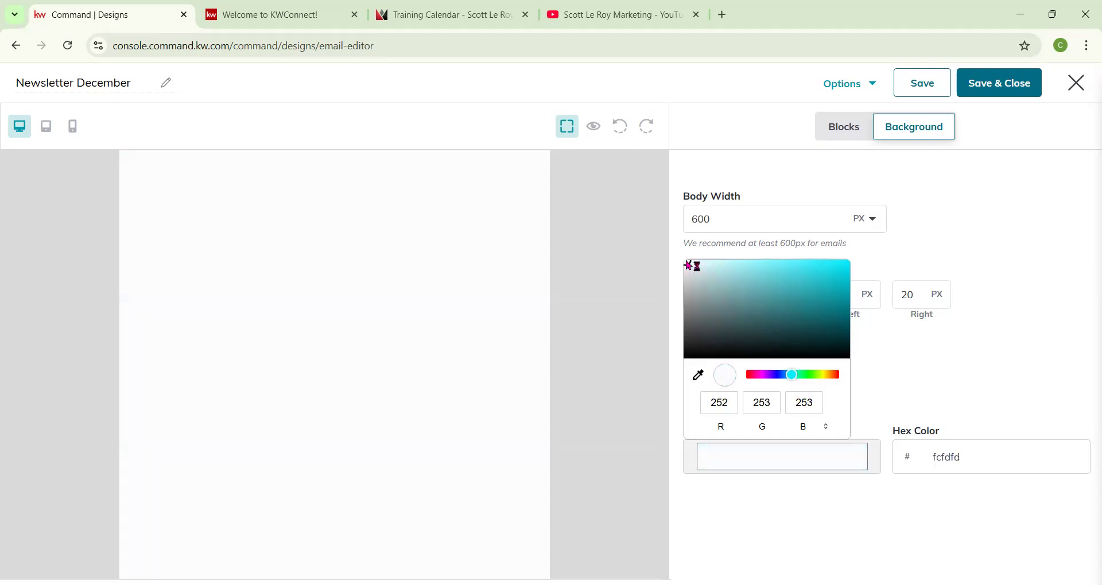
click(913, 395)
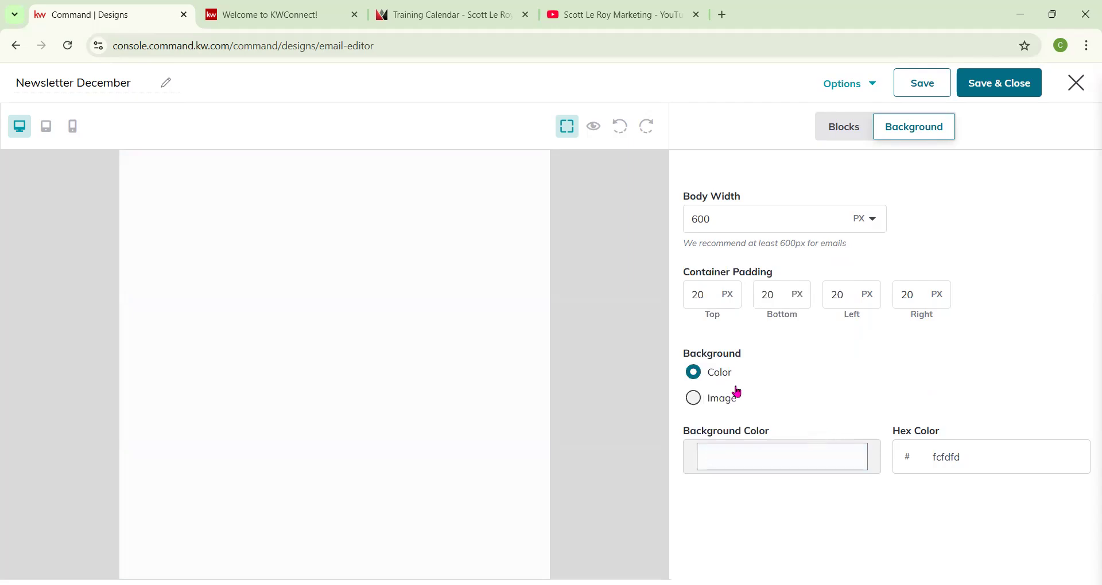
Try an image from My Images as the email background, then switch the background back to a plain colour.
click(694, 398)
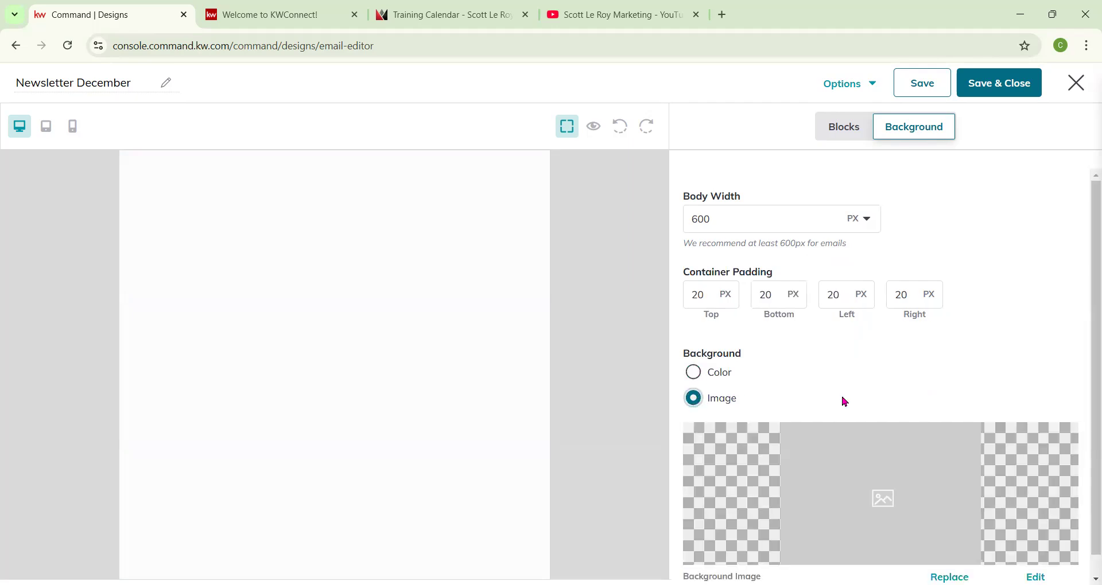
scroll(843, 390, down, 1)
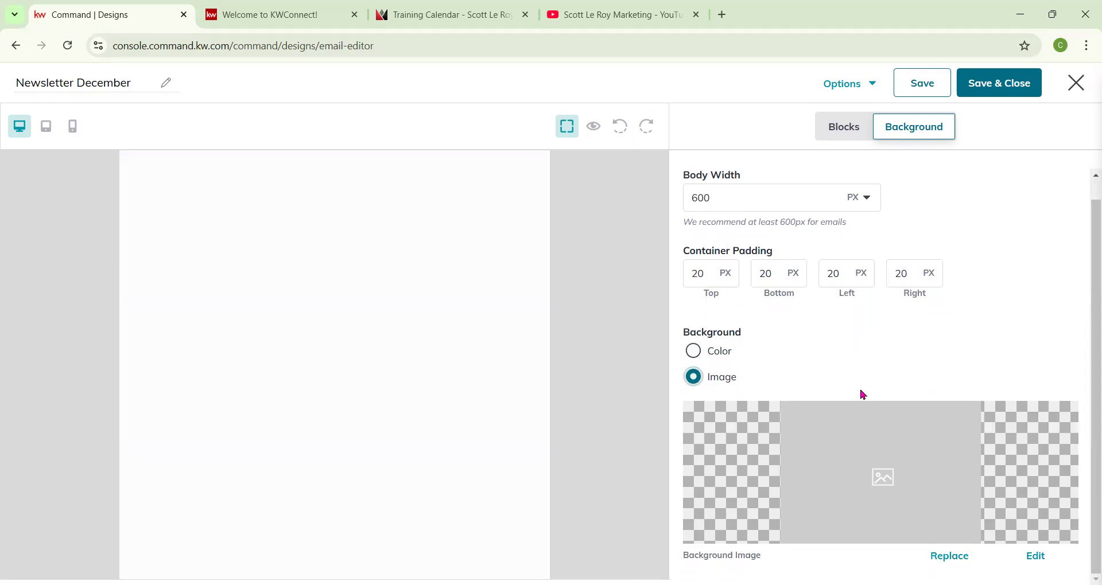
click(949, 556)
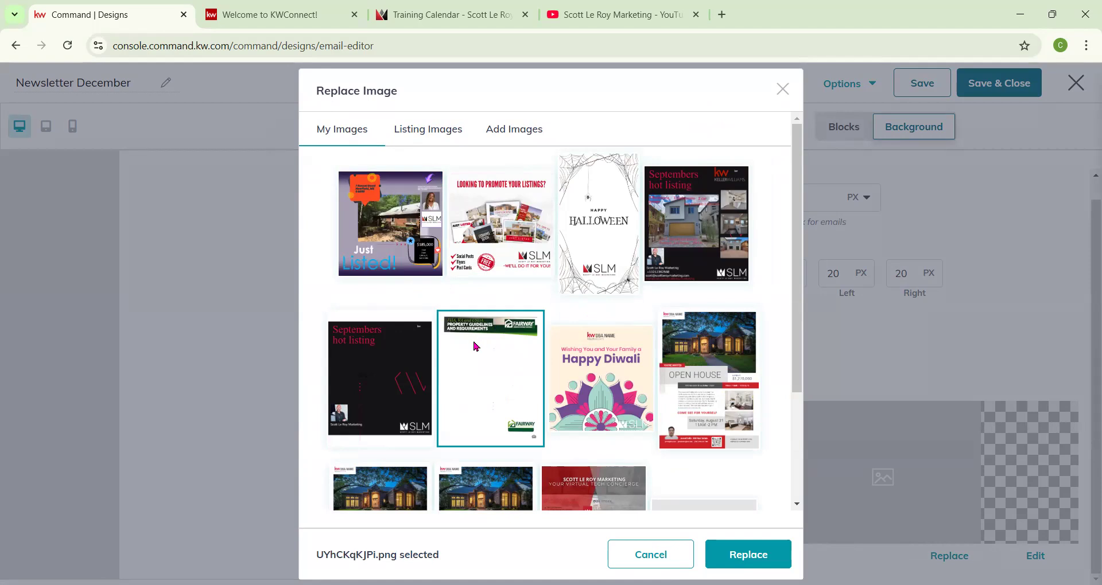
click(747, 556)
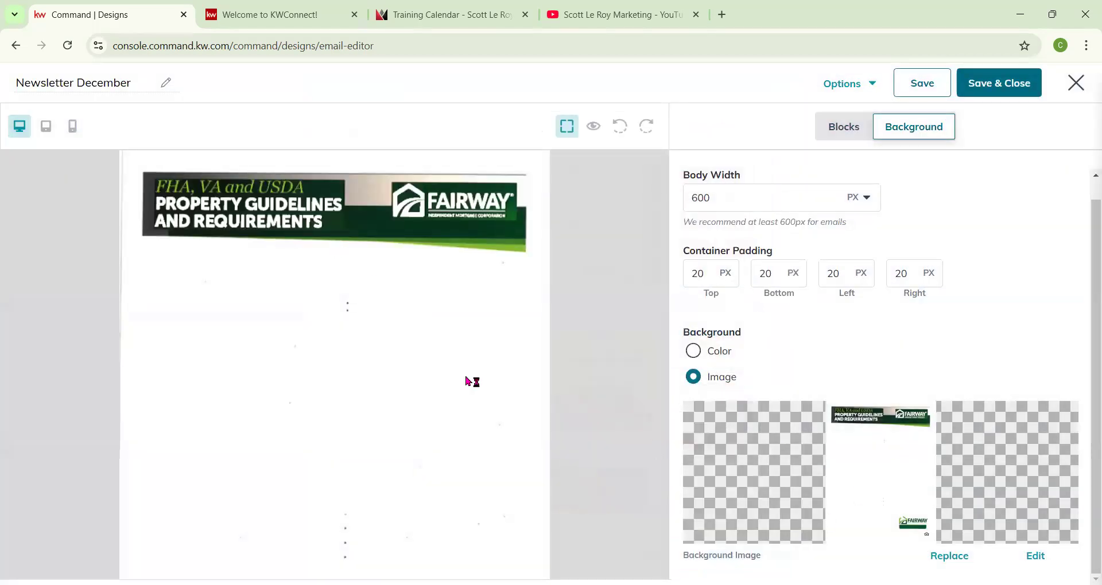
click(693, 351)
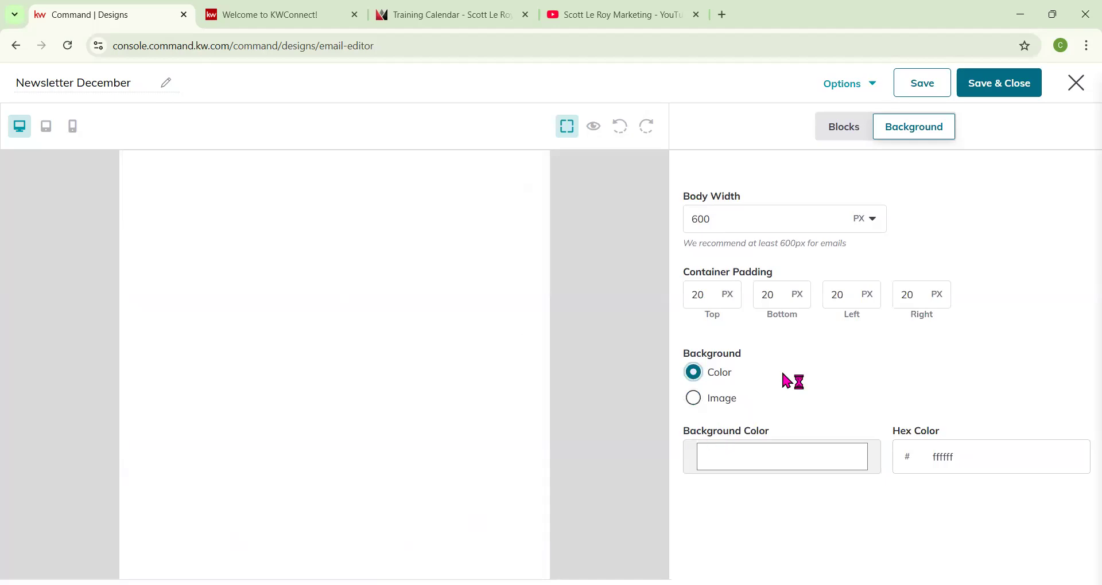
Add 1 Column, 2 Columns, 3 Columns and 3:7 Columns layout rows to the email body.
click(855, 131)
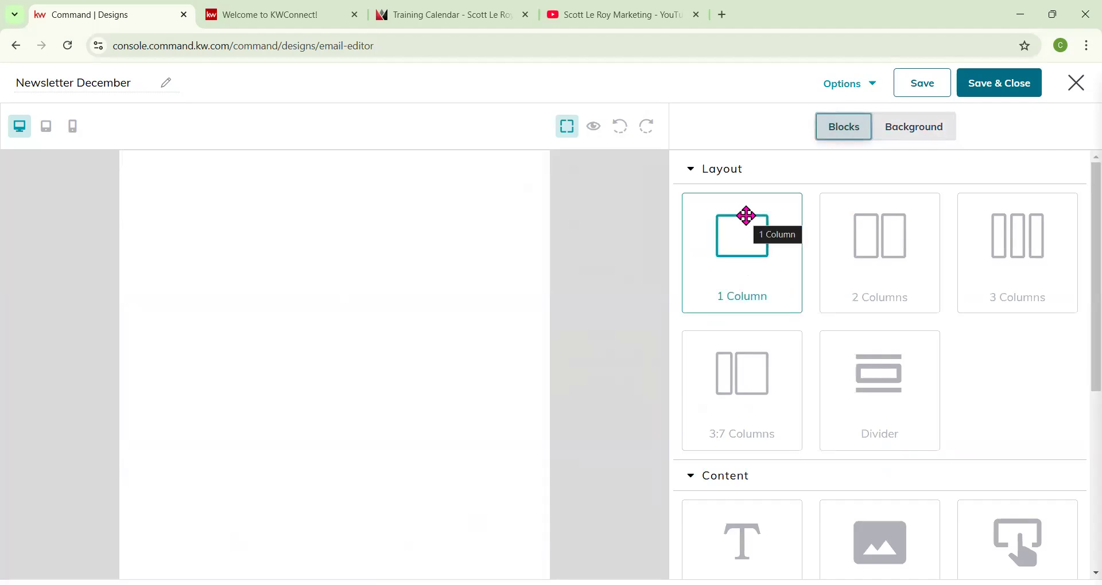
drag(746, 216, 452, 206)
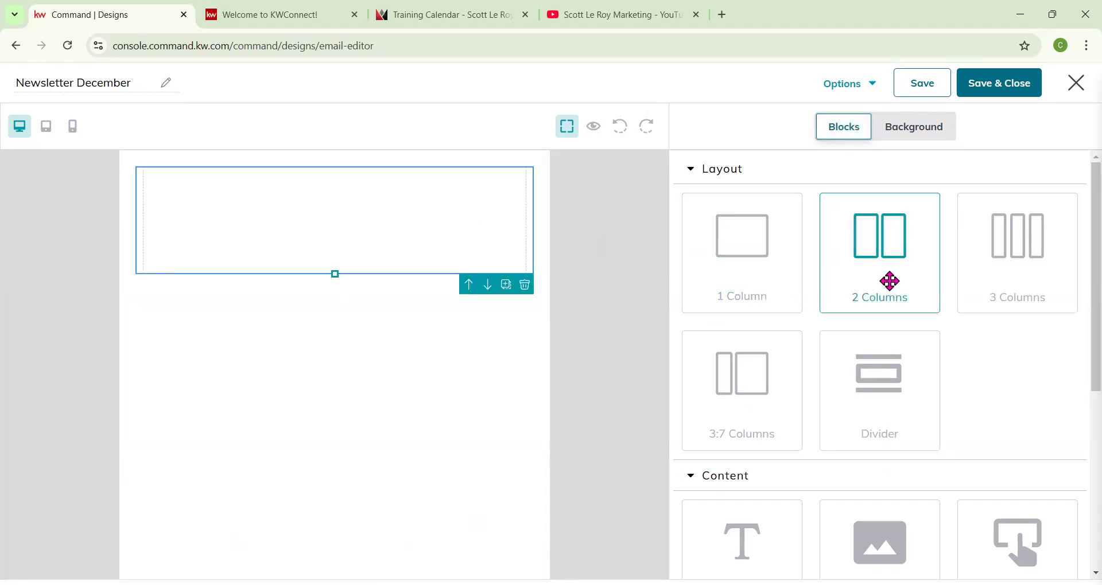
drag(884, 274, 430, 343)
drag(996, 275, 538, 452)
scroll(765, 333, down, 1)
drag(765, 333, 507, 514)
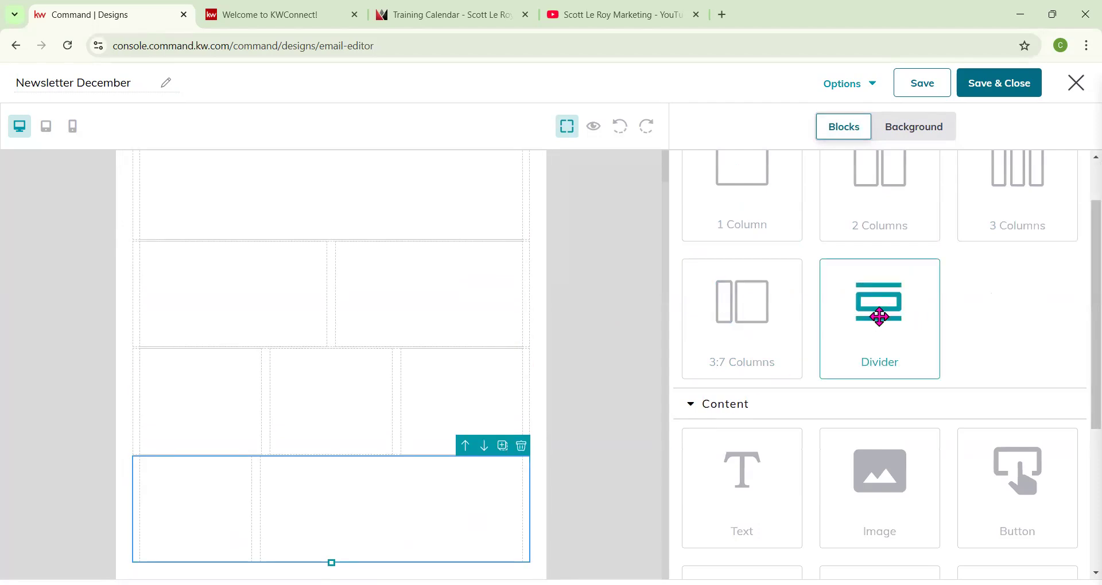
Insert a Divider below the single-column row and return to the blocks list.
drag(882, 317, 365, 243)
drag(330, 249, 330, 247)
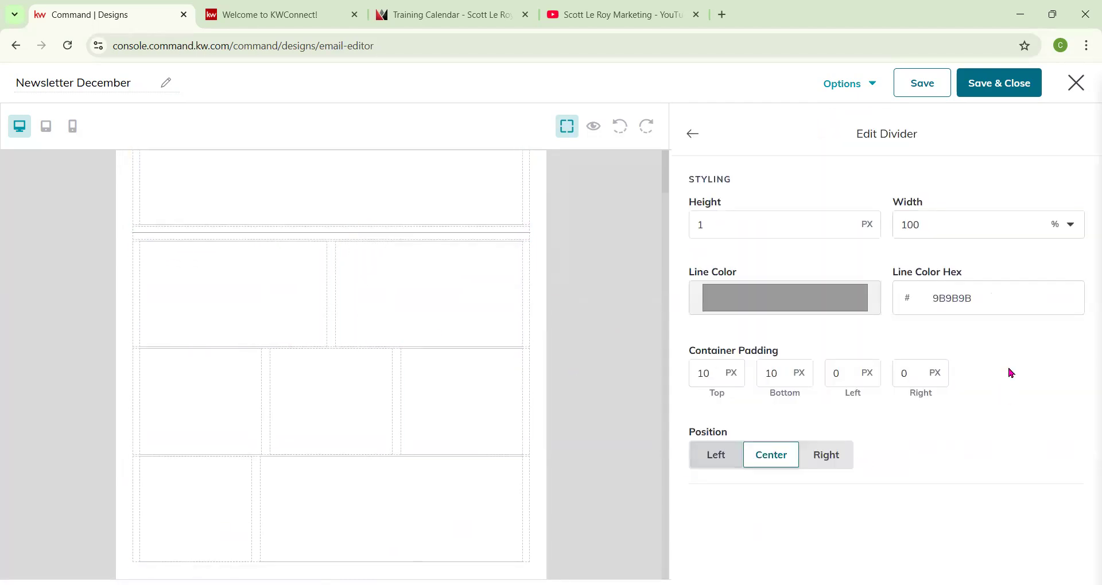
click(691, 134)
Delete the two-column, three-column and 3:7 column rows below the divider.
drag(747, 299, 443, 343)
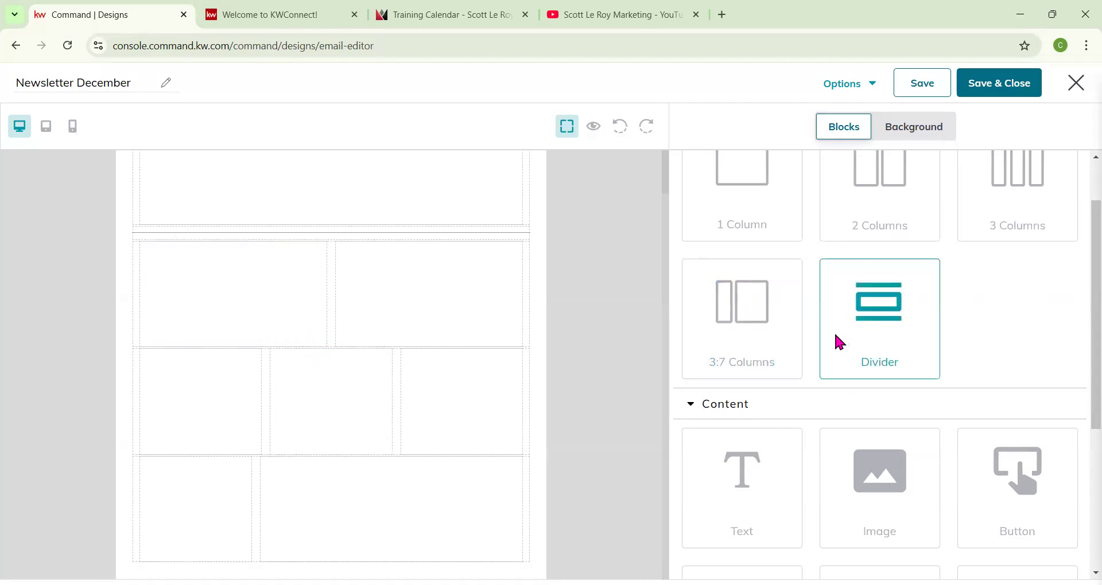
scroll(408, 342, up, 1)
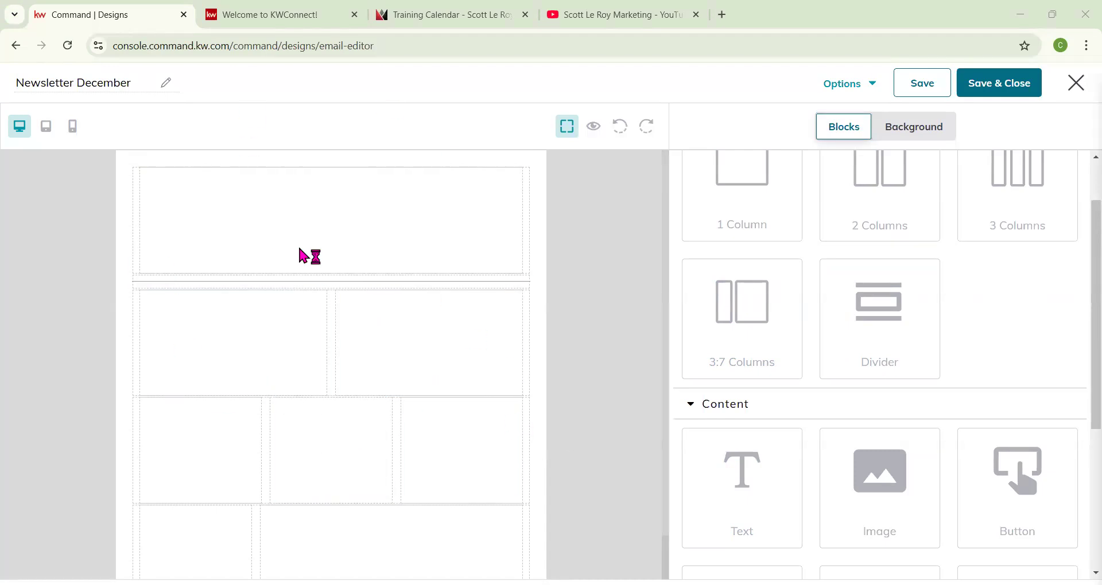
scroll(815, 247, up, 1)
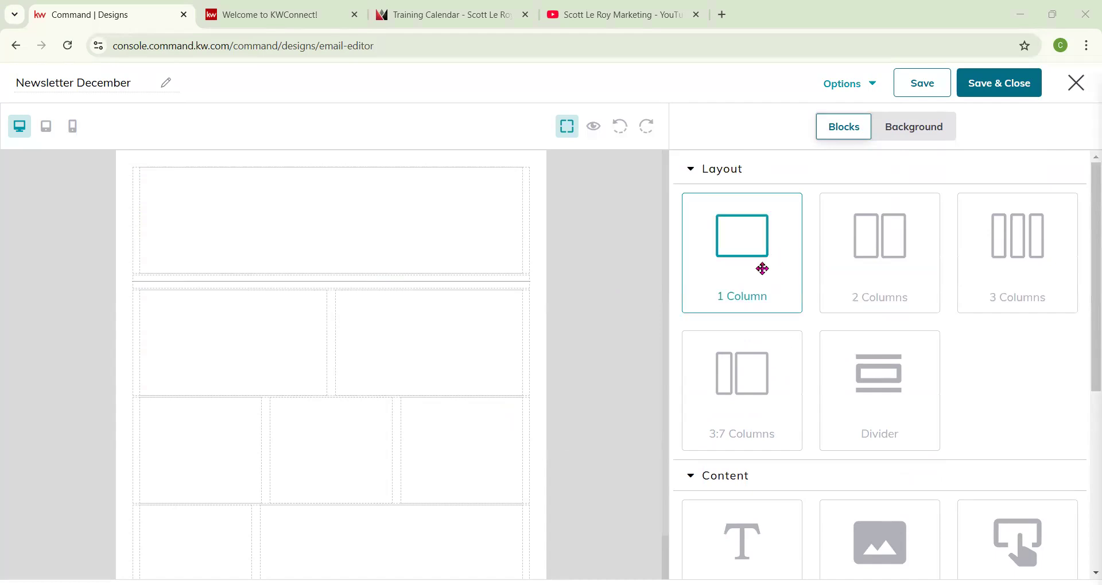
scroll(757, 272, down, 1)
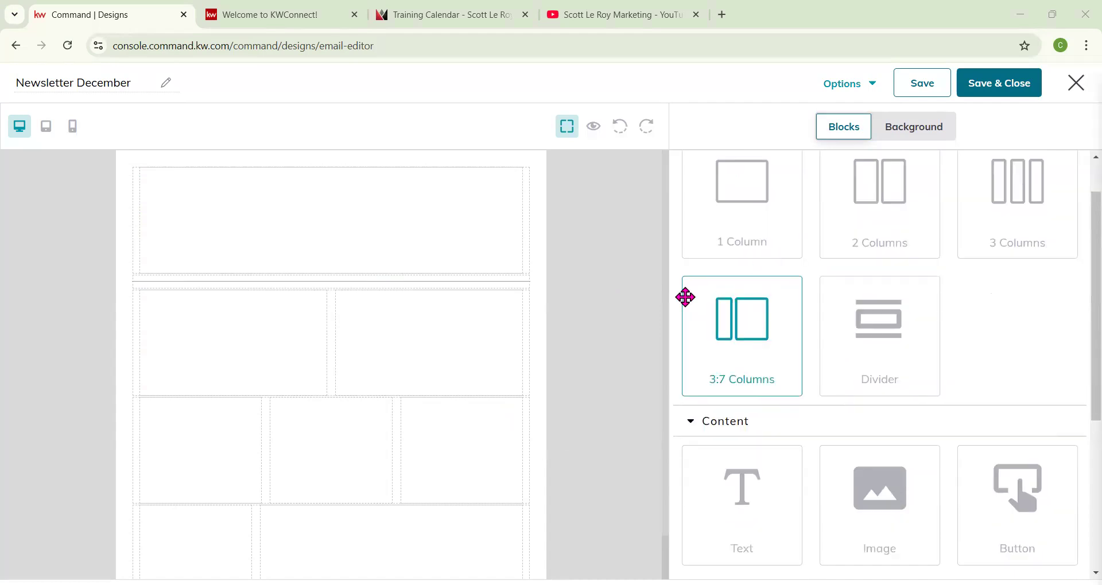
scroll(684, 297, up, 1)
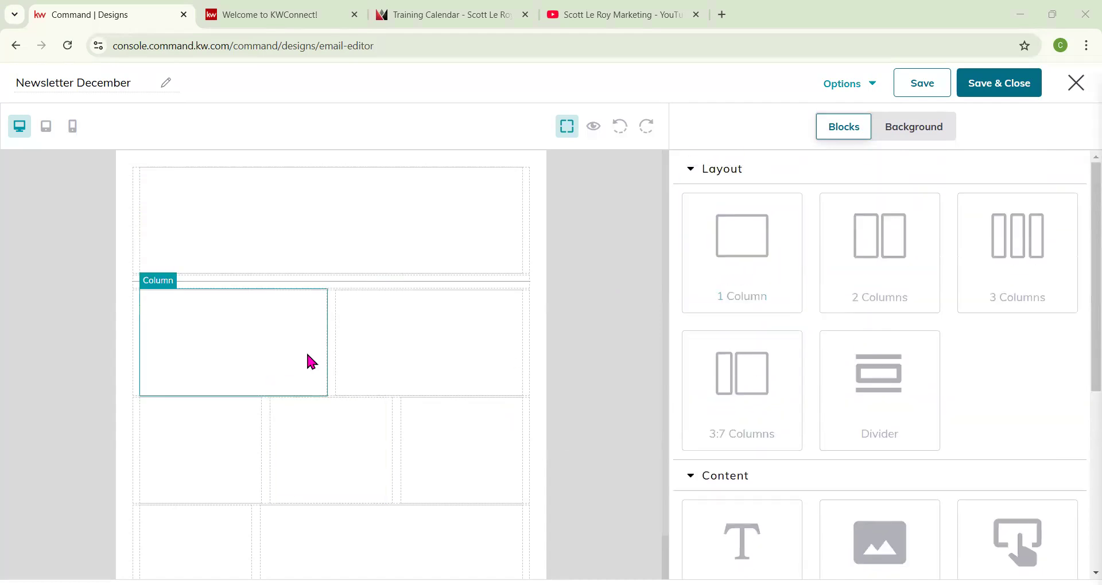
click(226, 325)
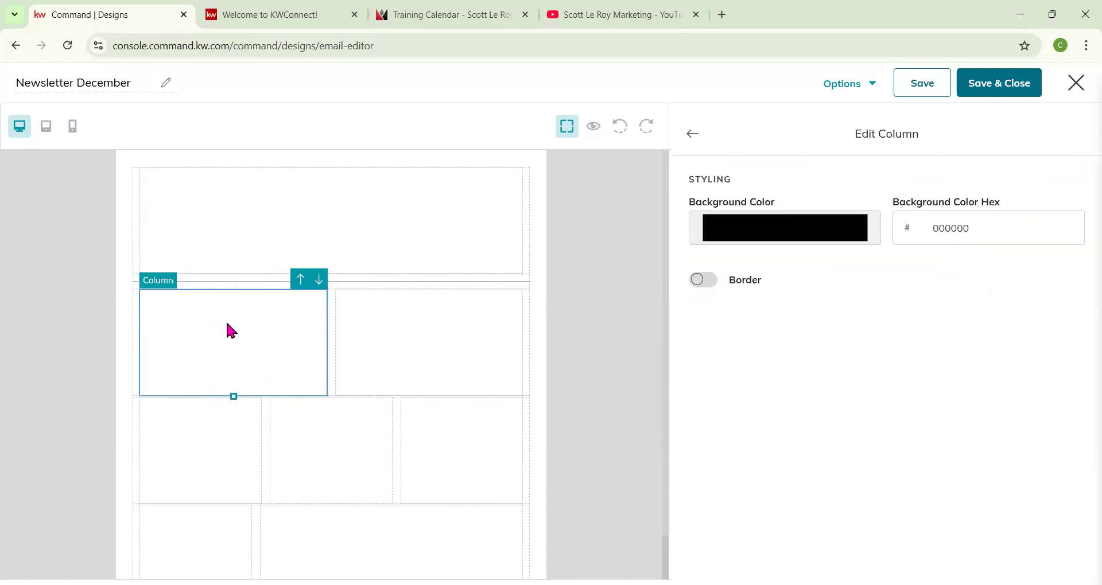
click(136, 332)
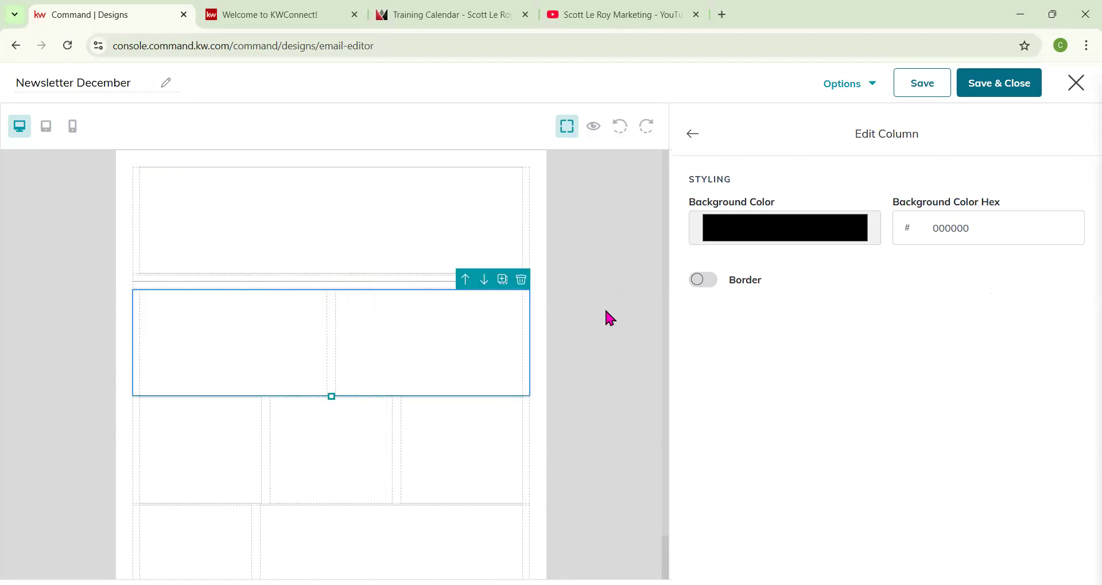
click(522, 281)
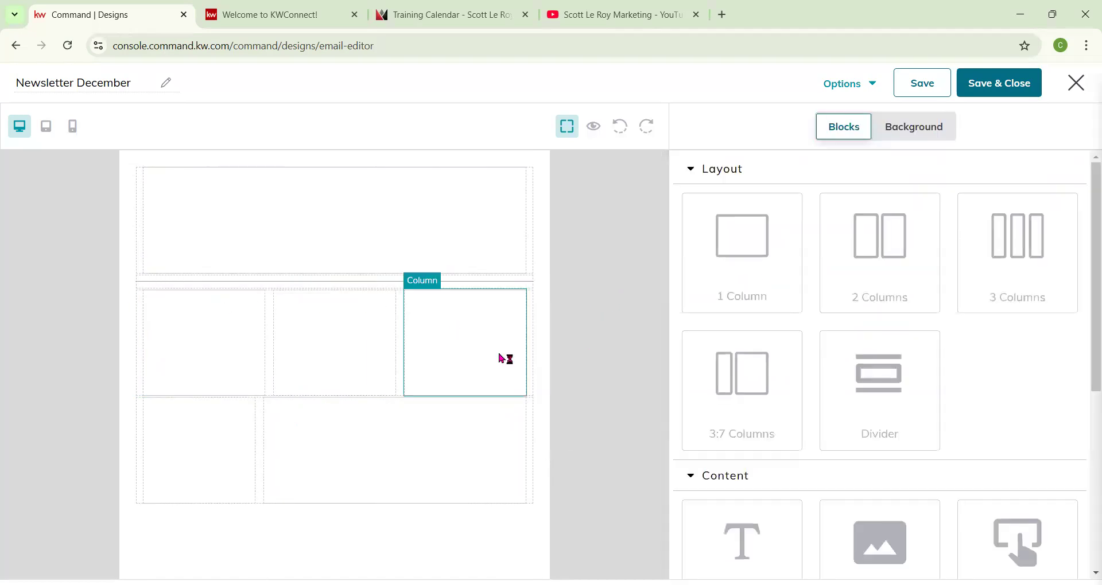
click(531, 326)
click(525, 280)
click(528, 344)
click(525, 281)
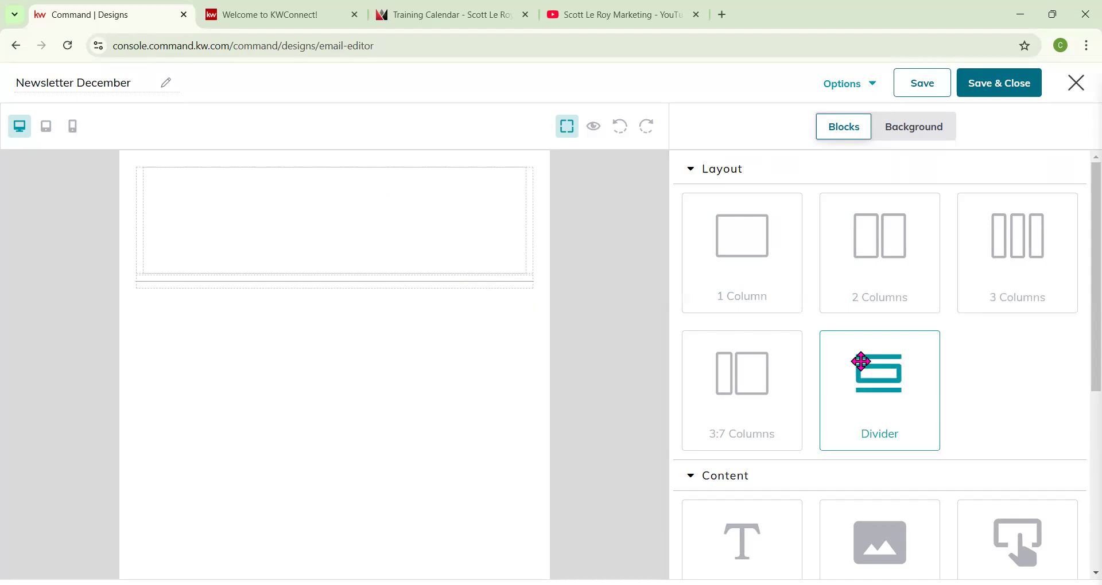
Add a Text block to the top column and replace its placeholder with December Newsletter.
scroll(861, 367, down, 3)
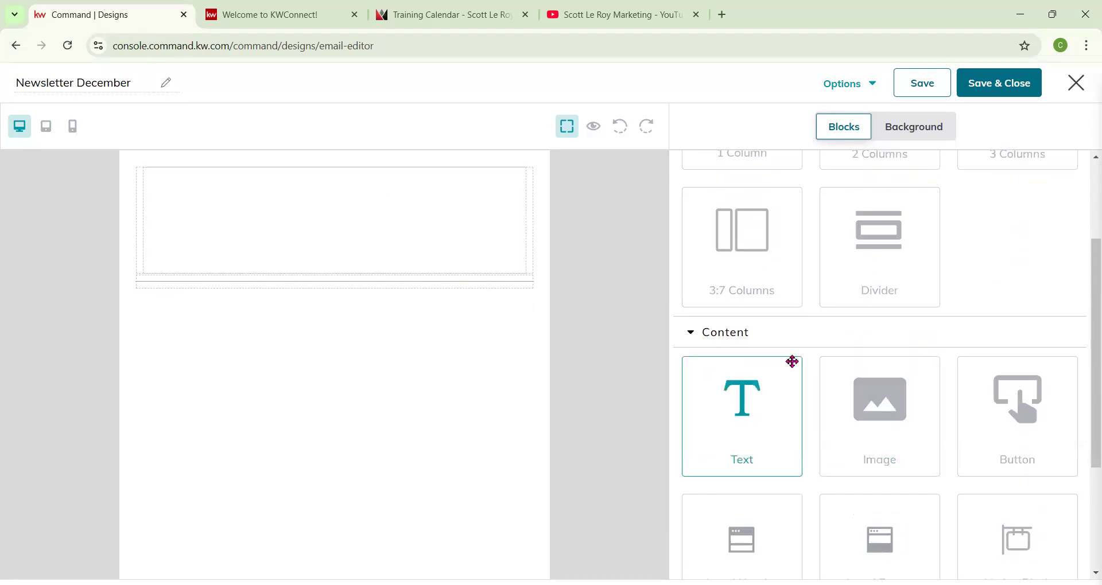
scroll(811, 364, up, 3)
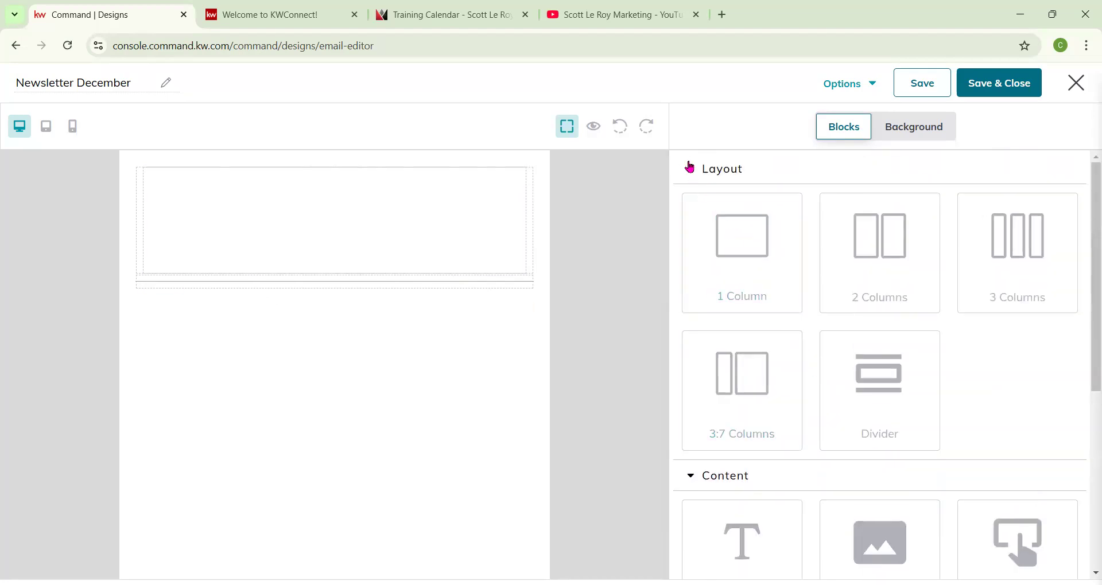
click(691, 170)
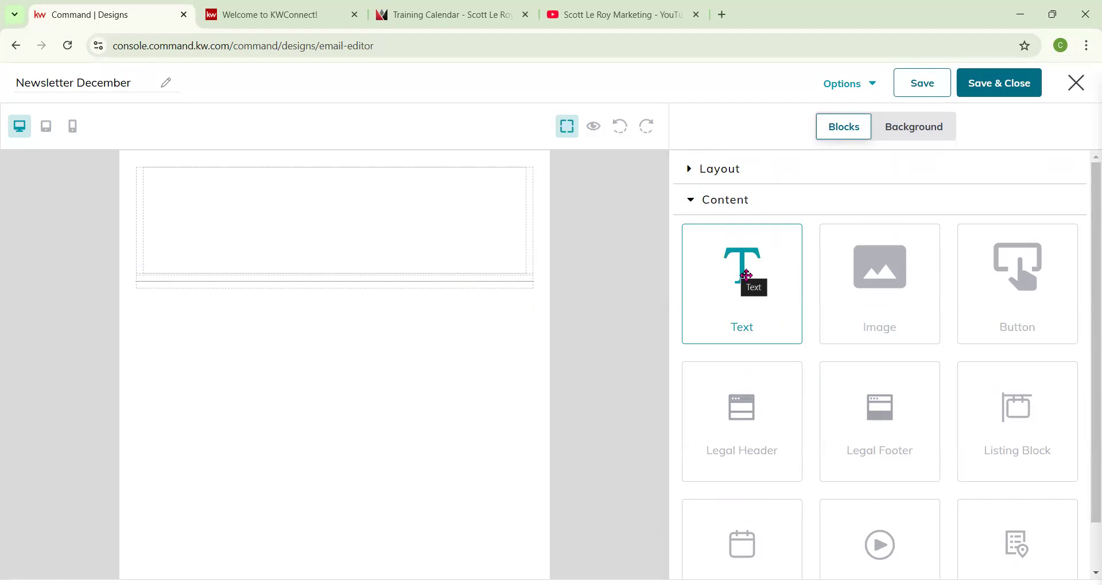
drag(747, 276, 415, 243)
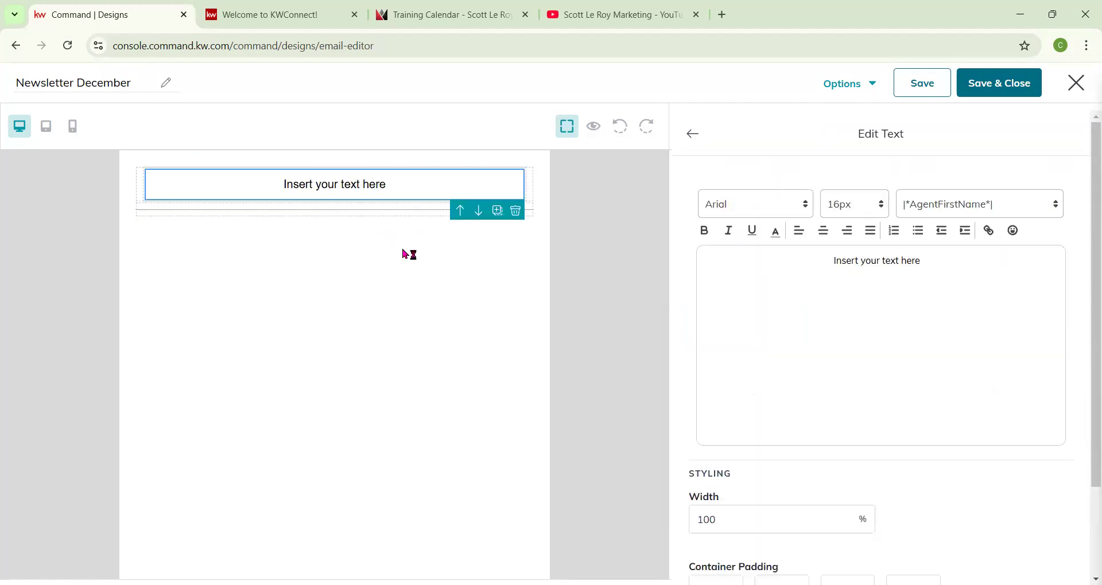
drag(945, 252, 828, 248)
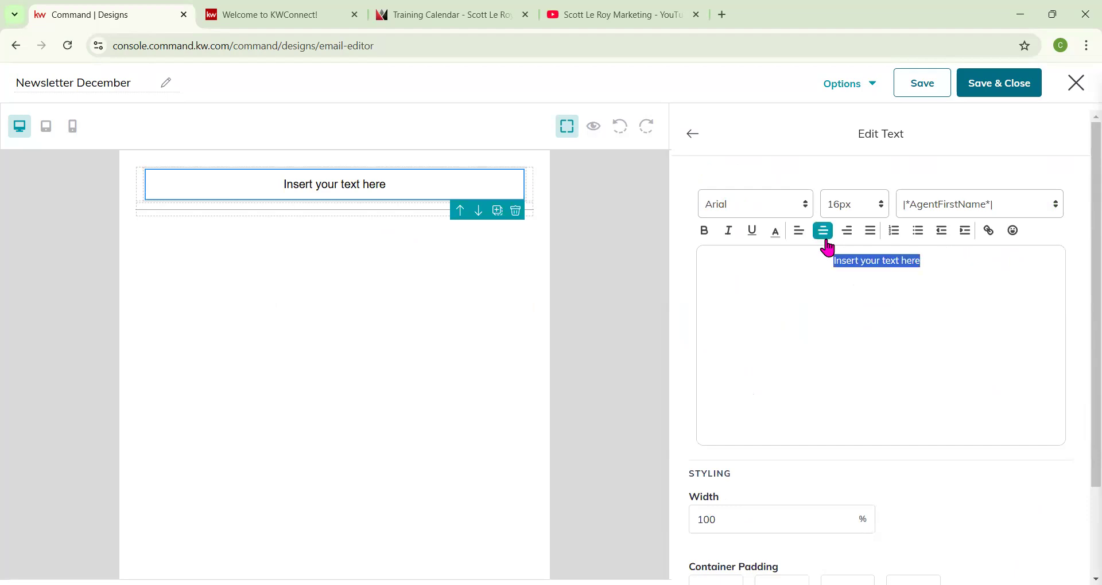
text(Dece)
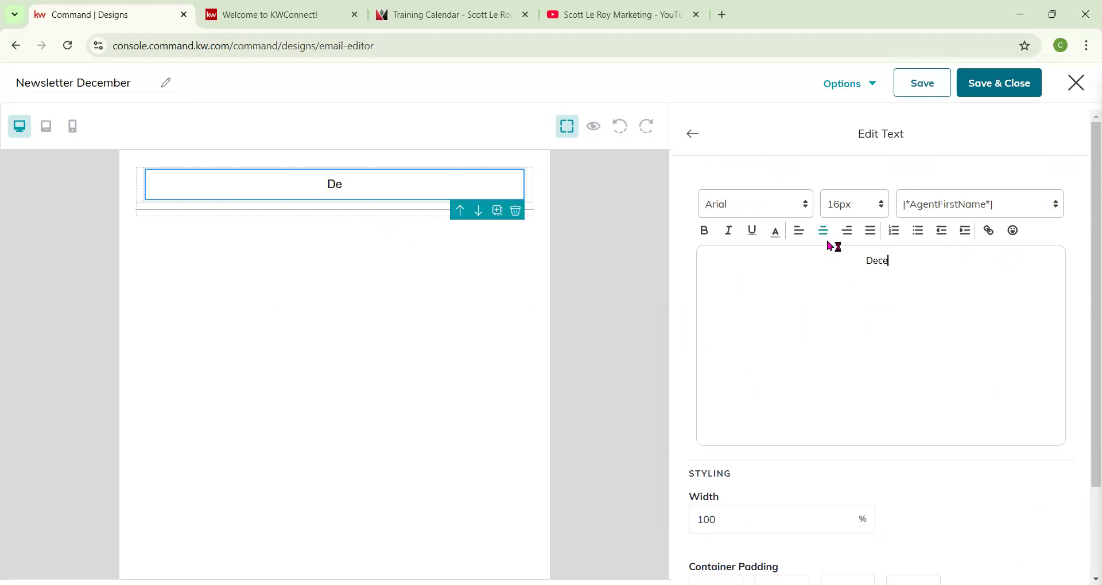
text(mber Newsletter)
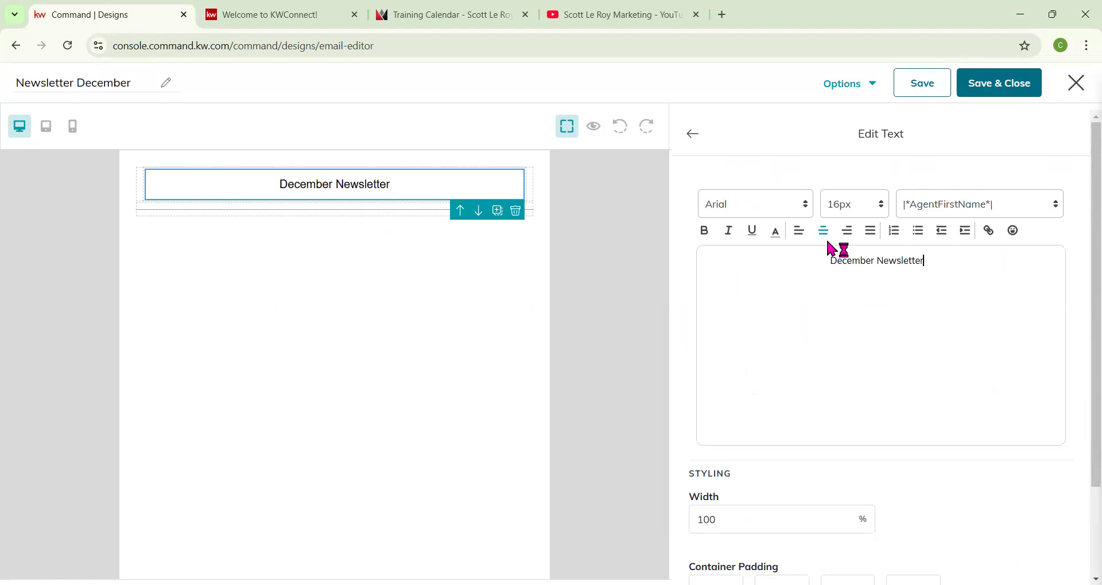
Format the December Newsletter heading in Georgia, italic, at 50px.
drag(945, 265, 828, 260)
click(802, 213)
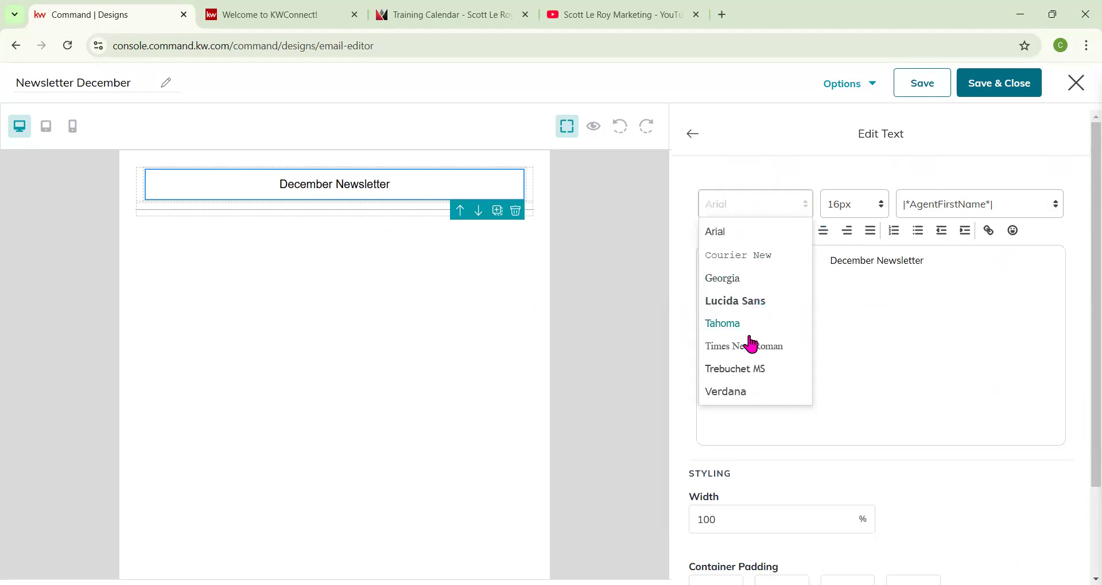
click(741, 279)
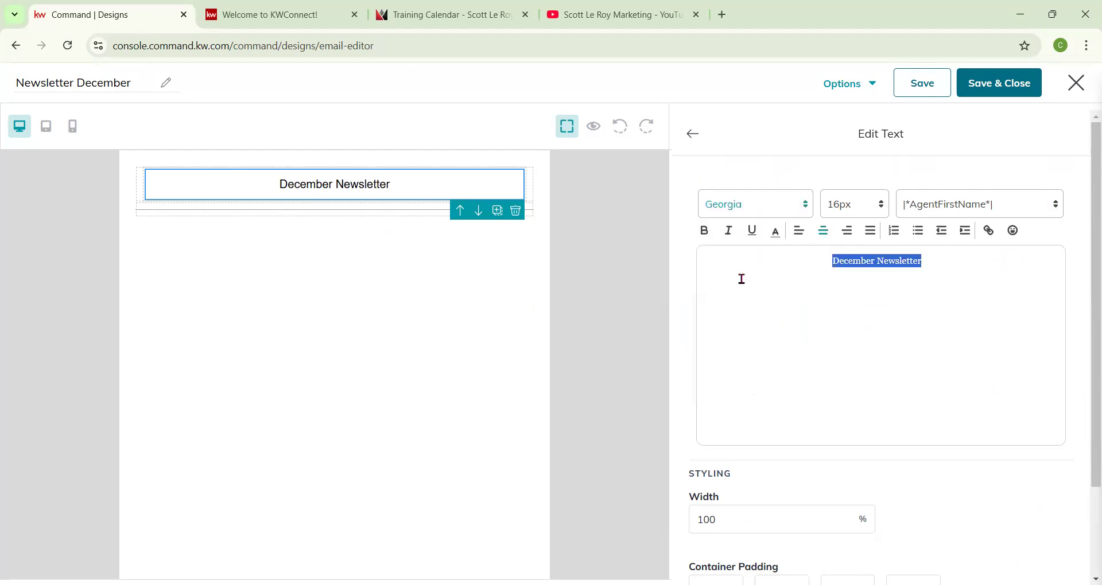
click(728, 230)
click(848, 211)
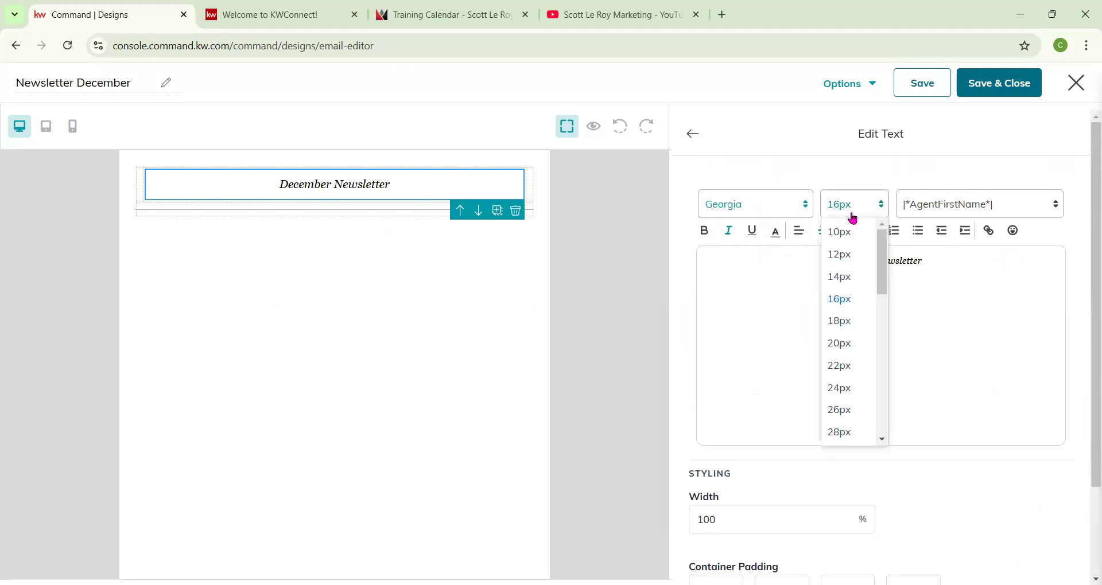
scroll(847, 391, down, 6)
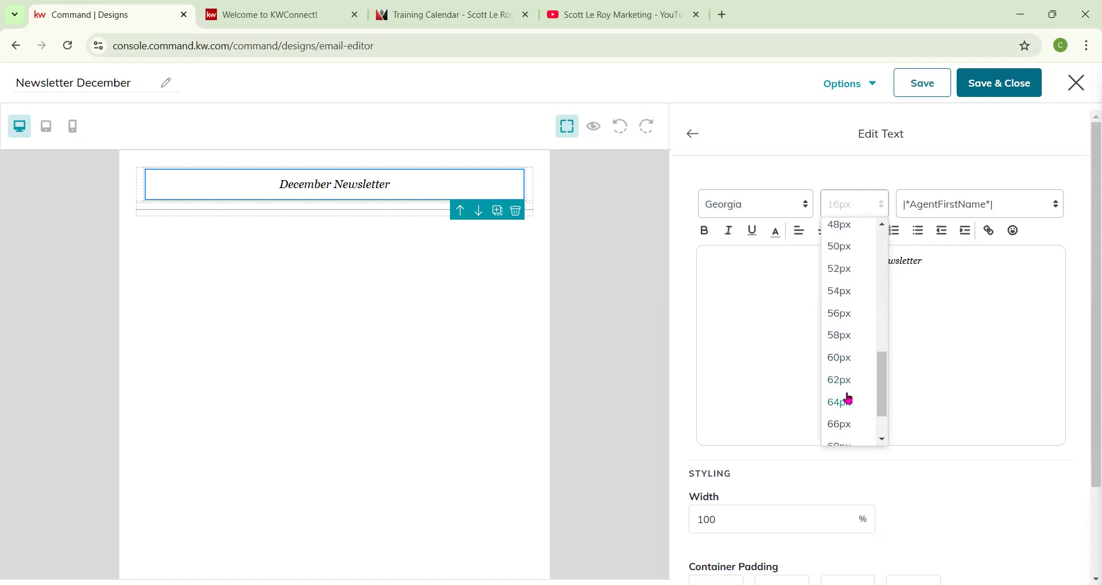
click(849, 396)
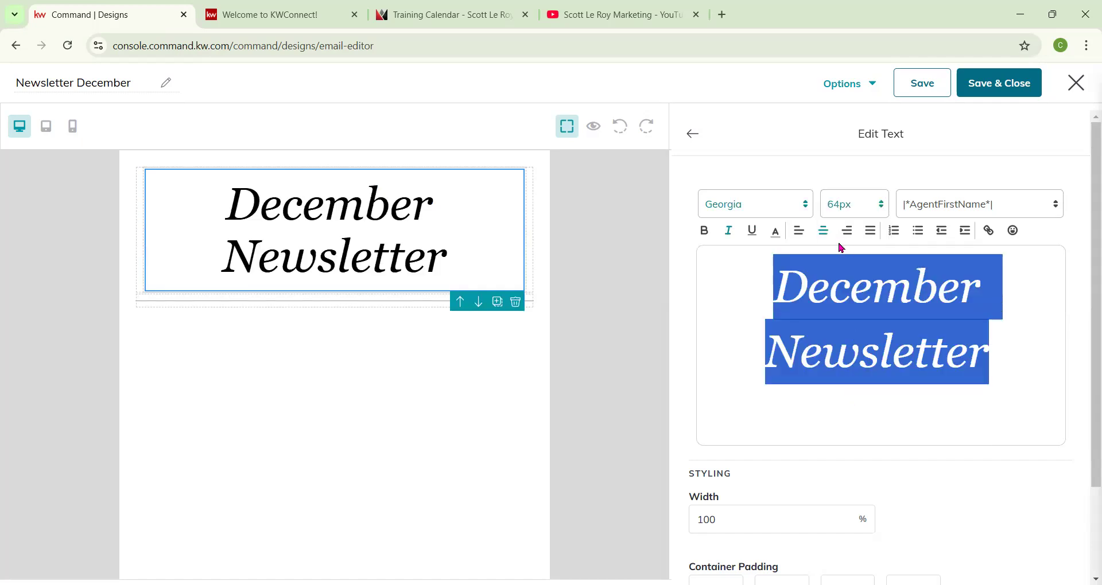
click(851, 208)
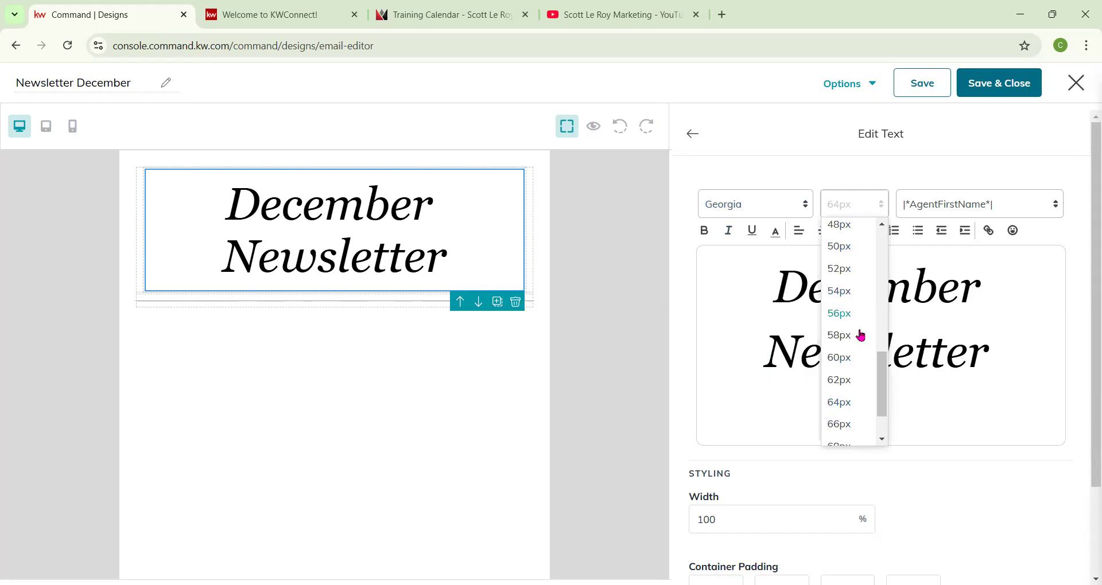
click(845, 339)
click(869, 211)
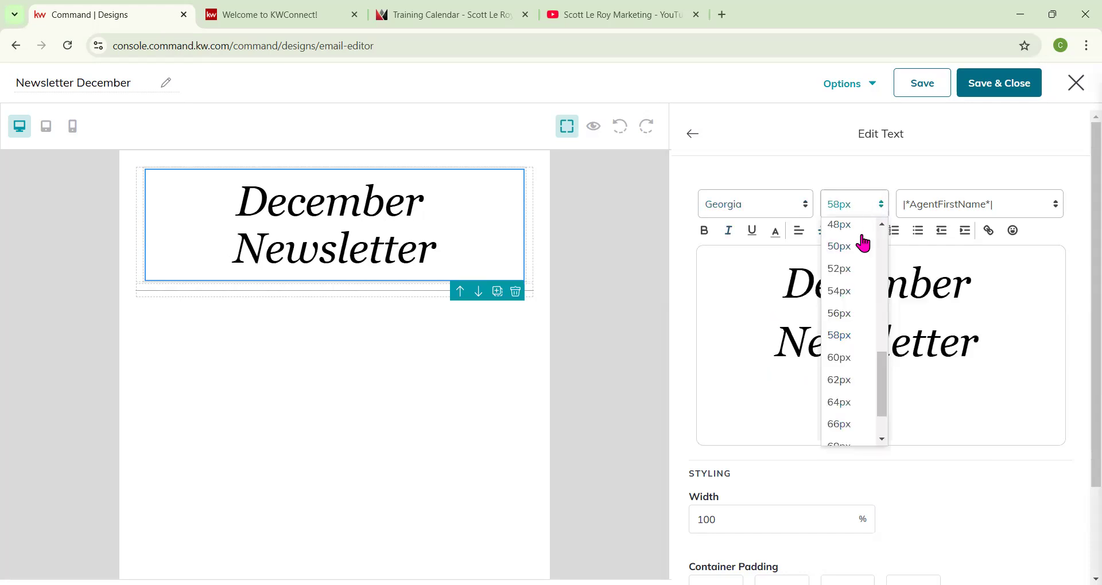
click(840, 246)
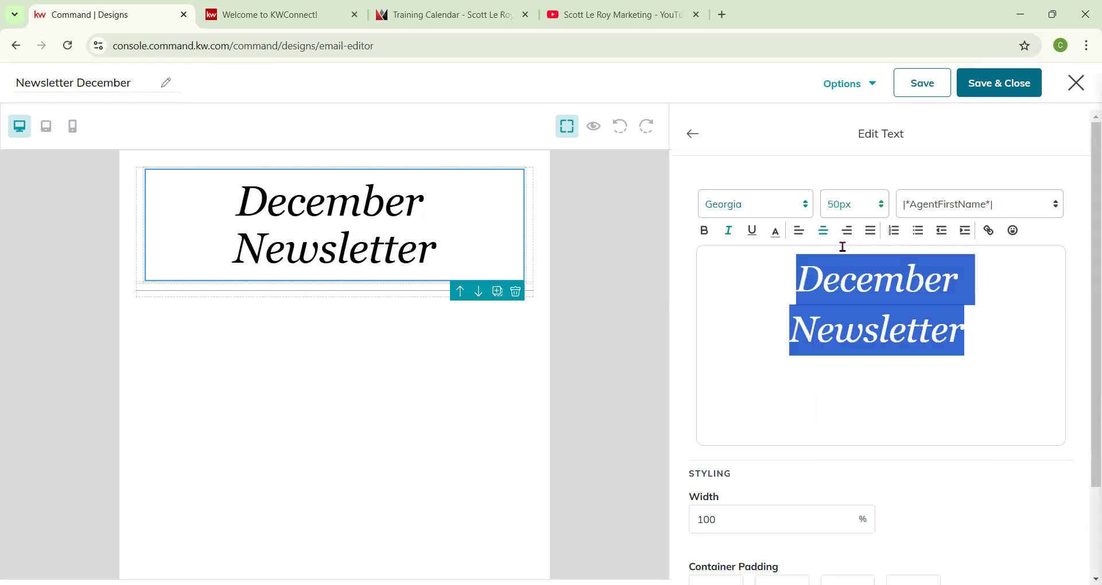
Check how the heading looks in the tablet and mobile views.
click(877, 206)
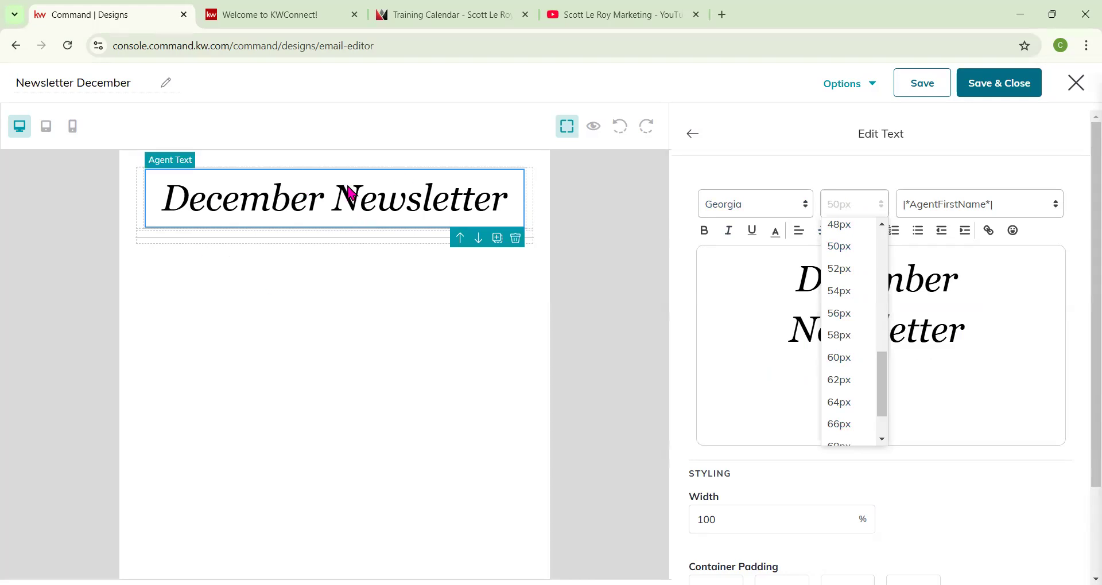
click(46, 127)
click(72, 128)
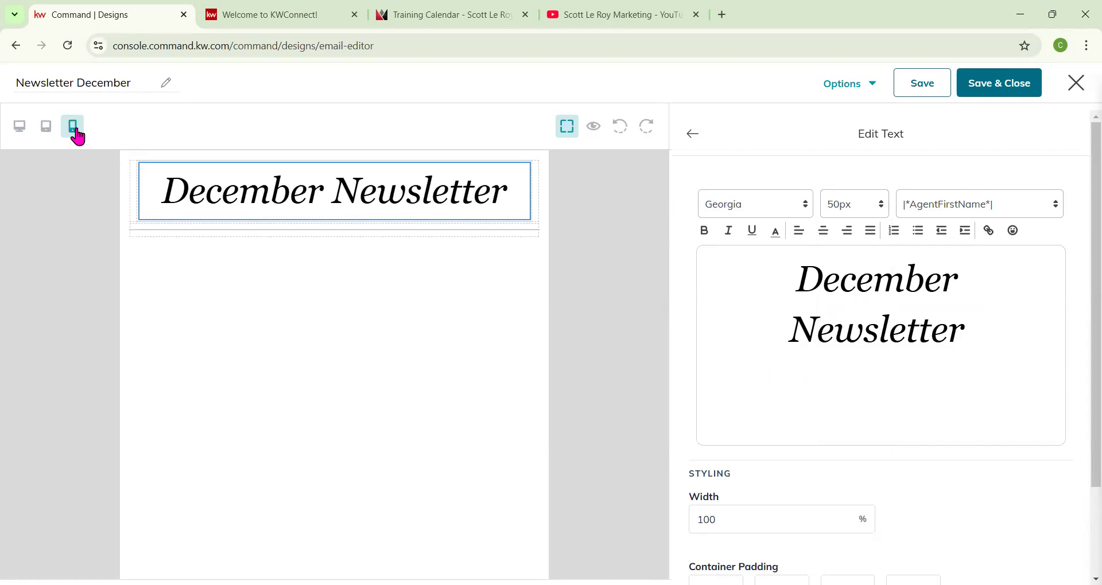
Return to desktop view and color the December Newsletter heading text red.
click(19, 126)
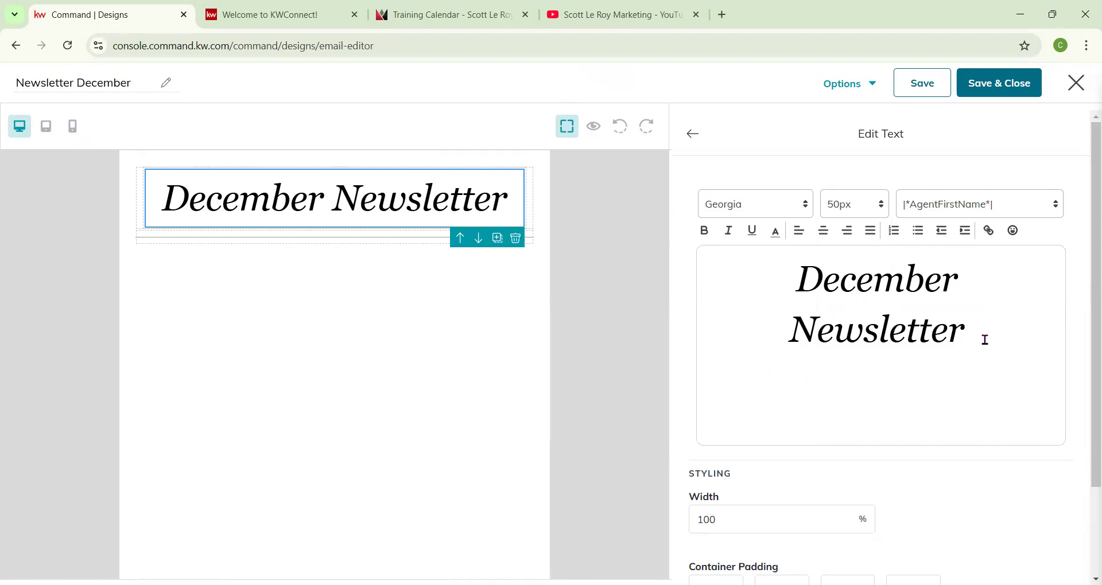
drag(985, 340, 796, 299)
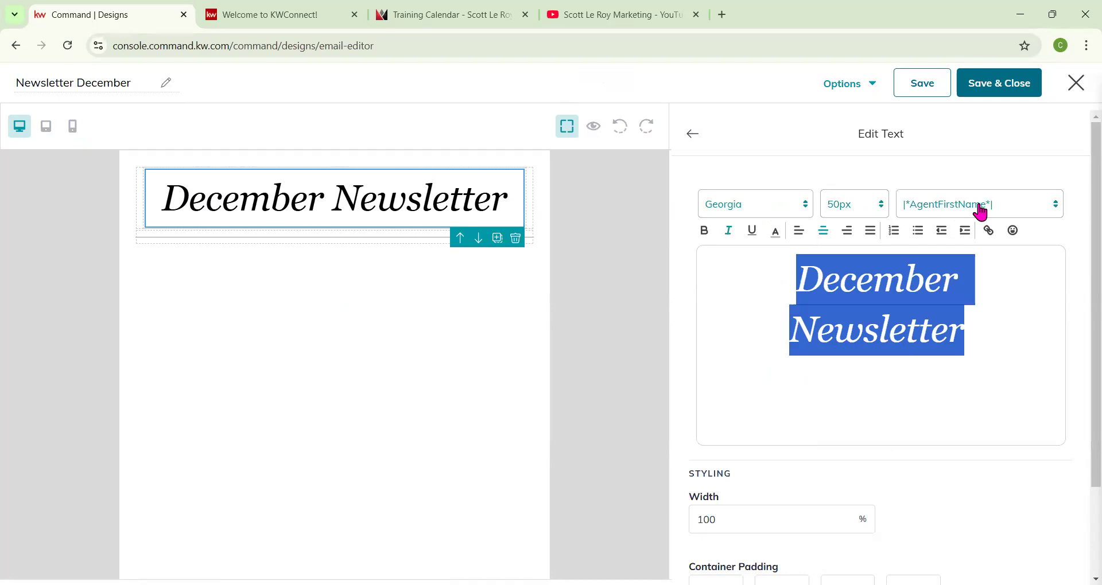
click(780, 237)
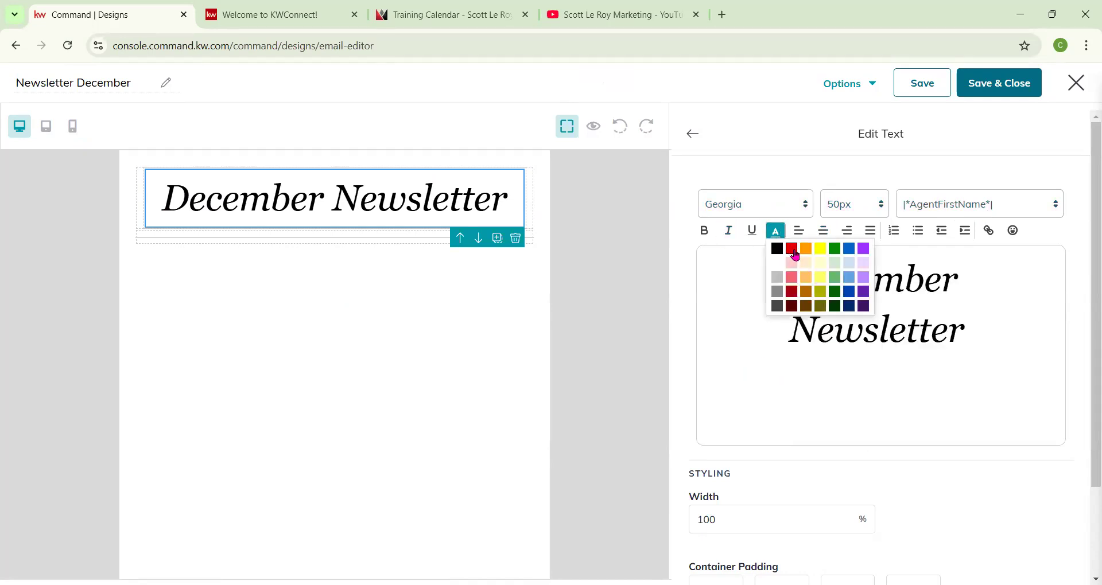
click(793, 250)
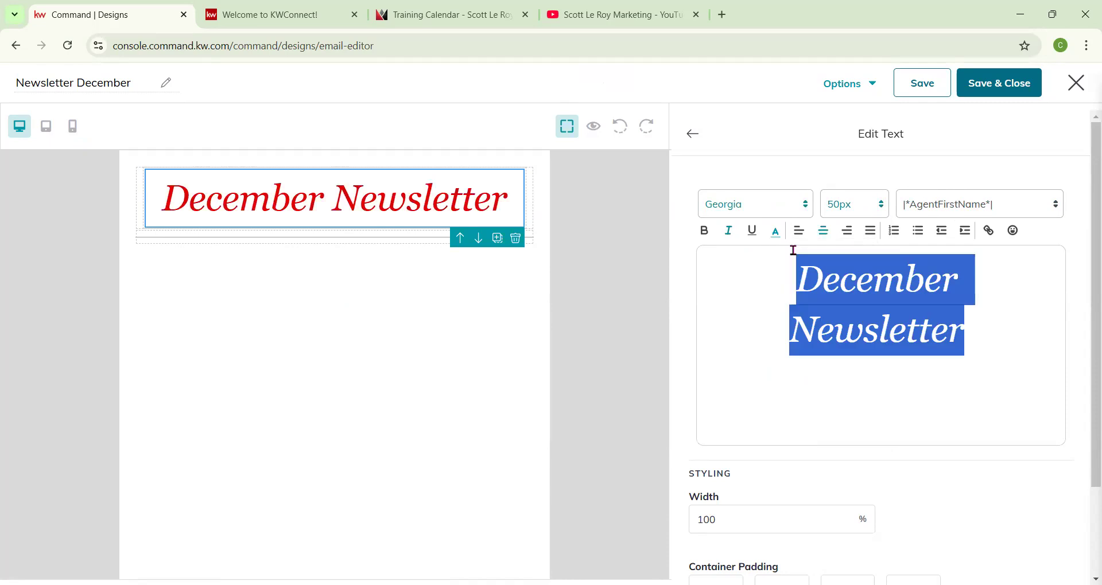
Make the heading bold and set its font size to 46px.
click(709, 234)
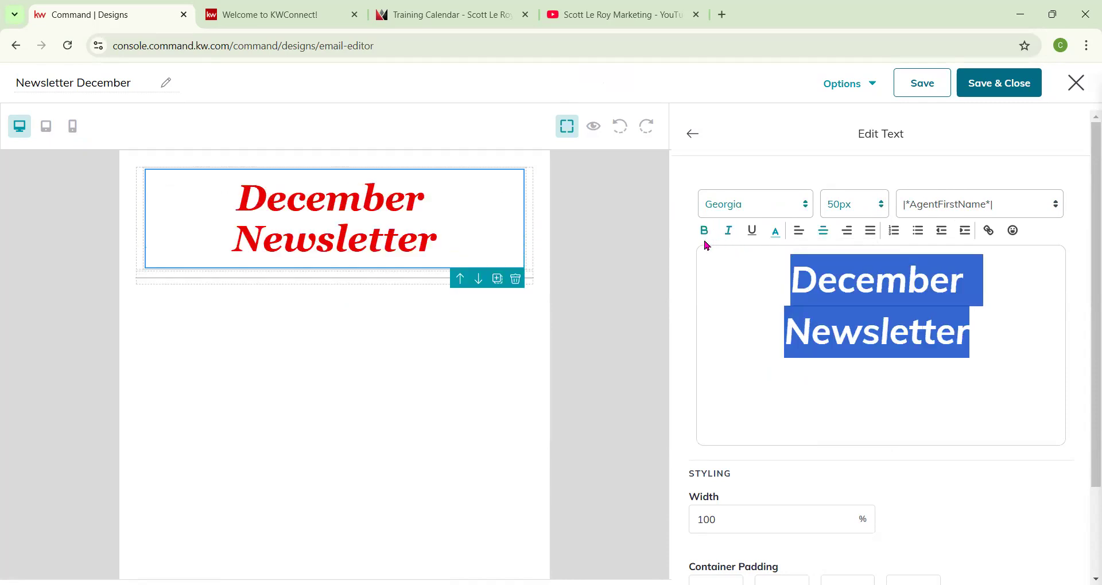
click(852, 213)
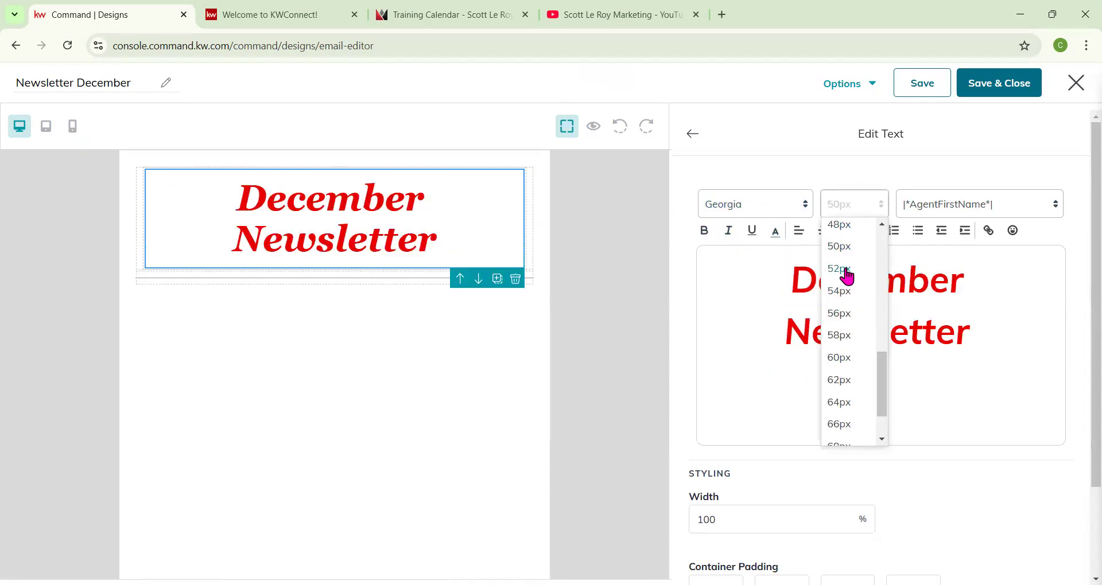
click(844, 235)
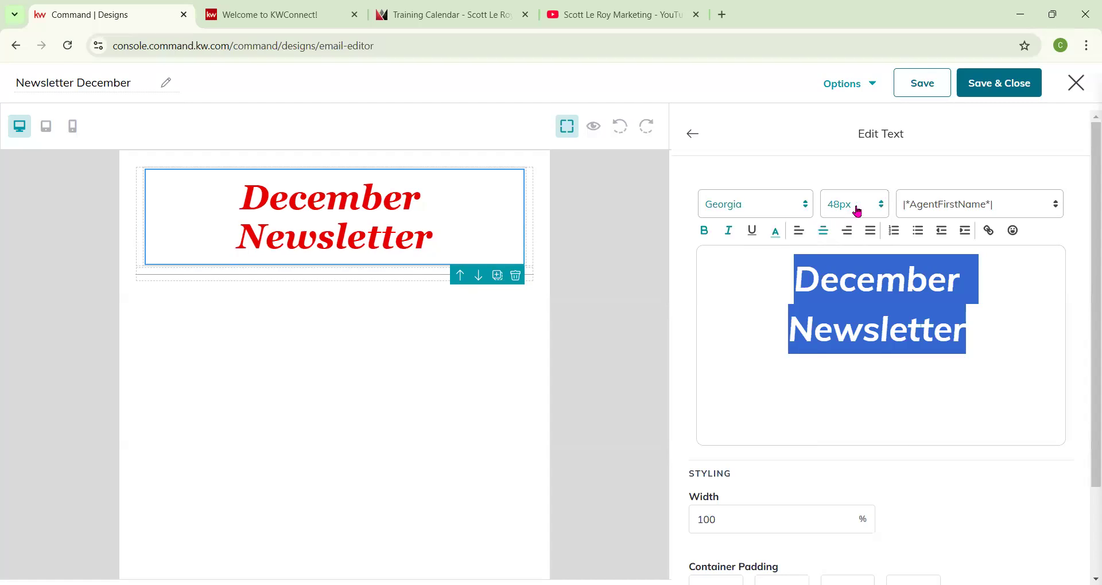
click(857, 211)
scroll(848, 252, up, 2)
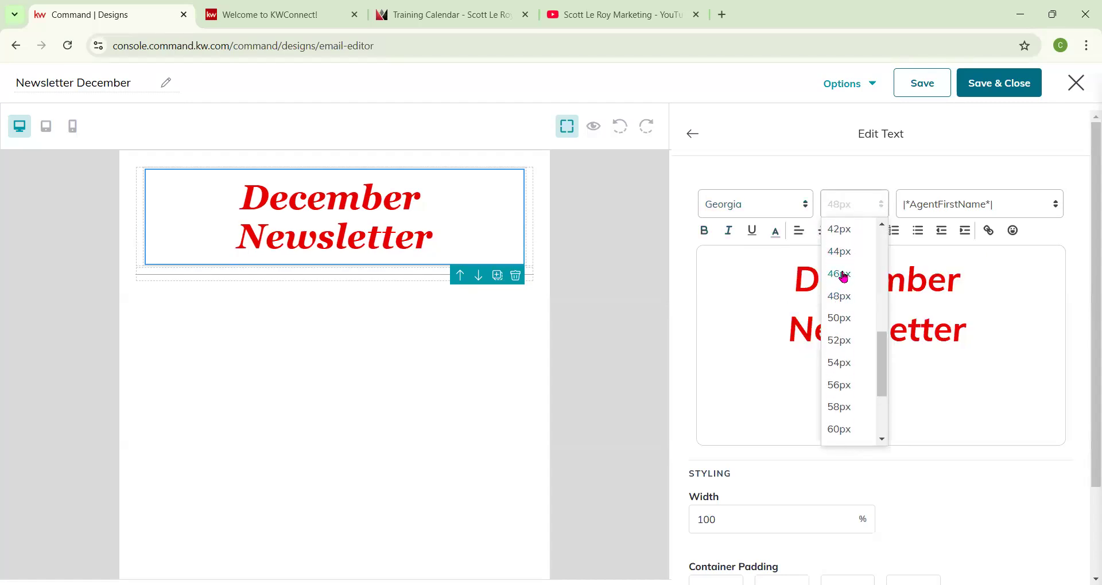
click(842, 274)
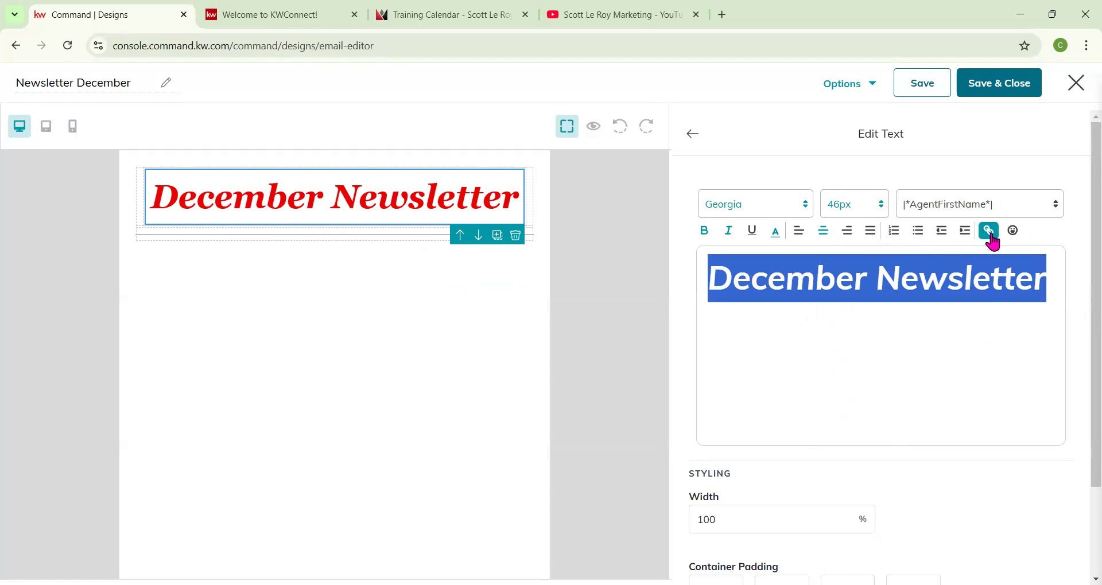
click(1045, 290)
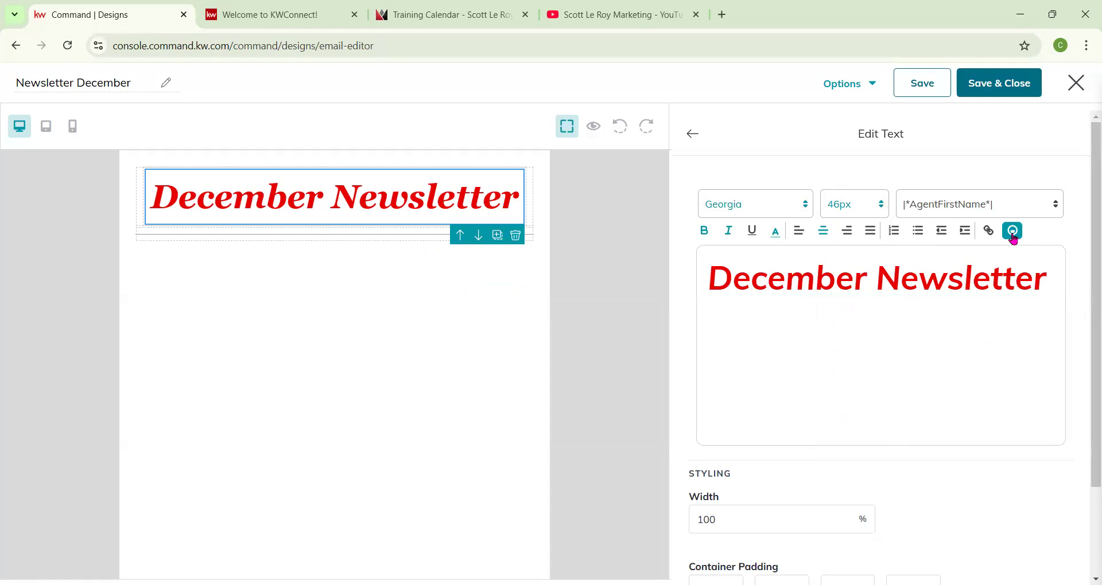
click(1013, 233)
scroll(992, 323, down, 2)
scroll(993, 323, down, 6)
scroll(992, 323, down, 3)
scroll(794, 305, down, 2)
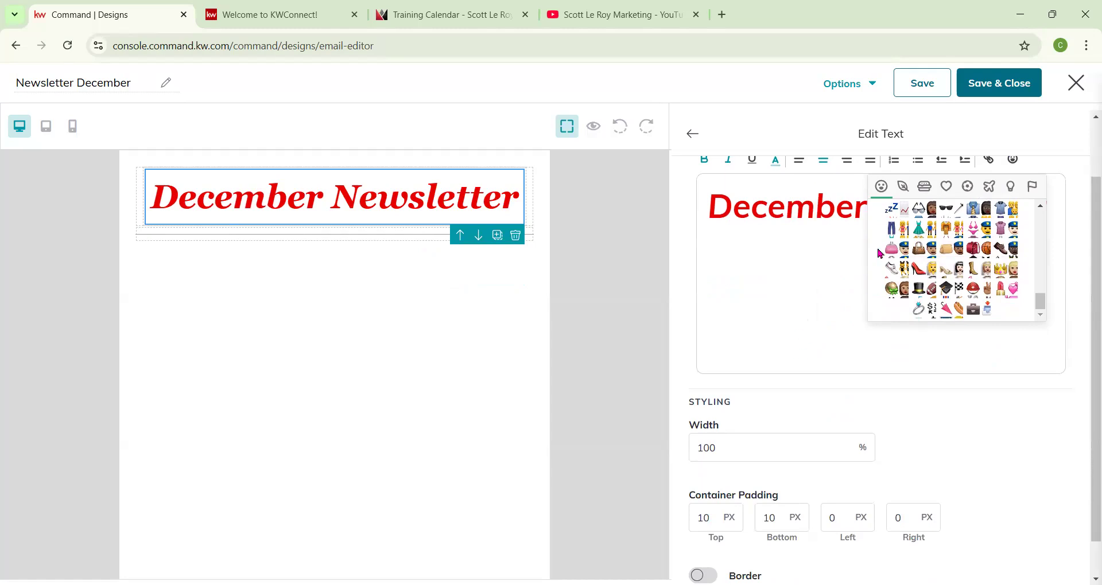
scroll(1033, 195, up, 3)
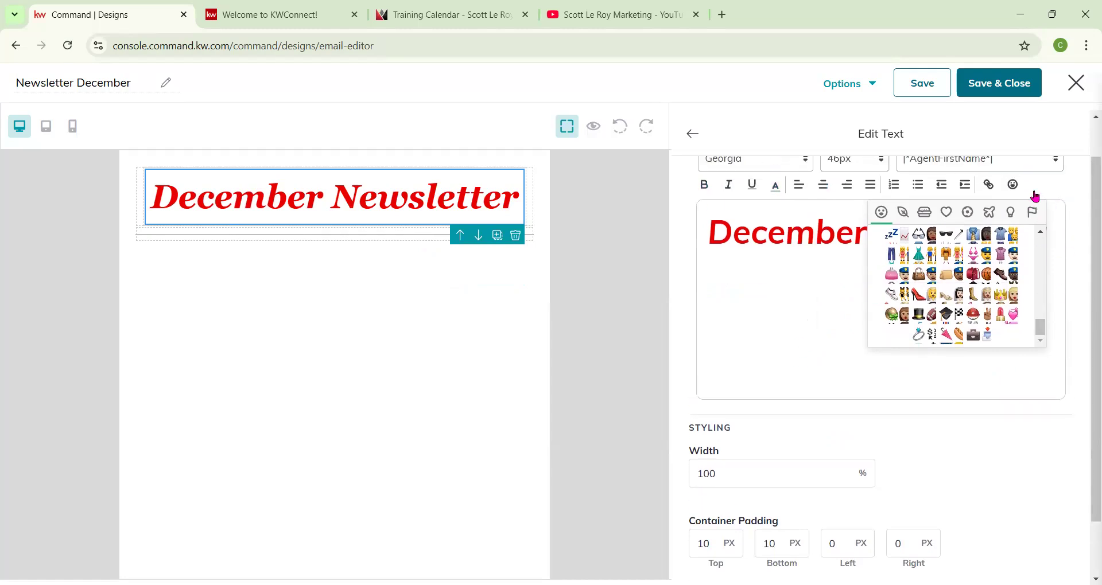
click(1011, 229)
scroll(772, 438, down, 3)
scroll(770, 432, down, 1)
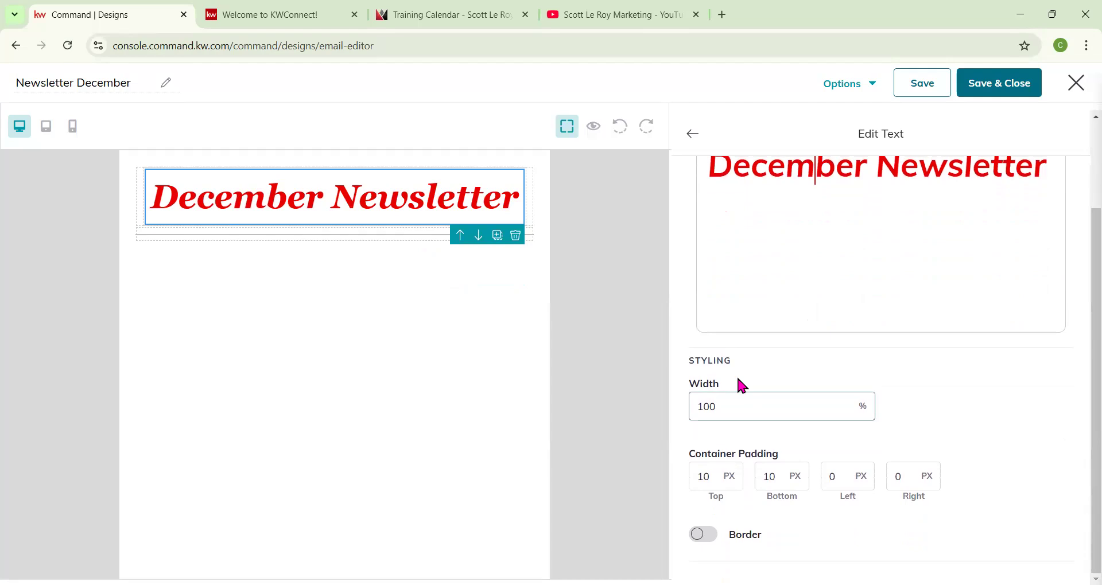
Enable a border on the heading text block and set its border color to 1d7748.
click(717, 405)
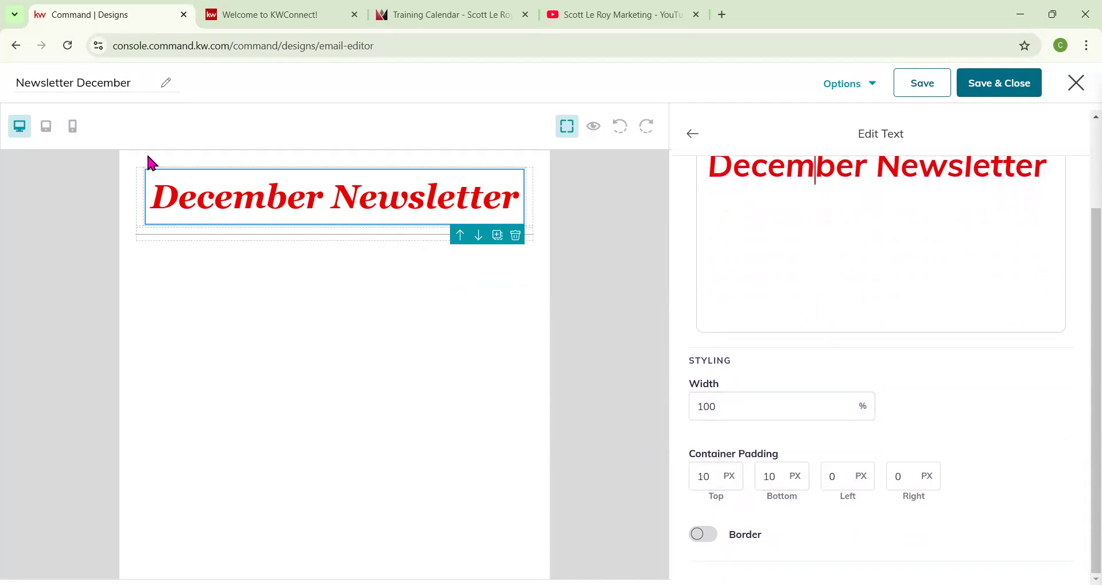
click(702, 536)
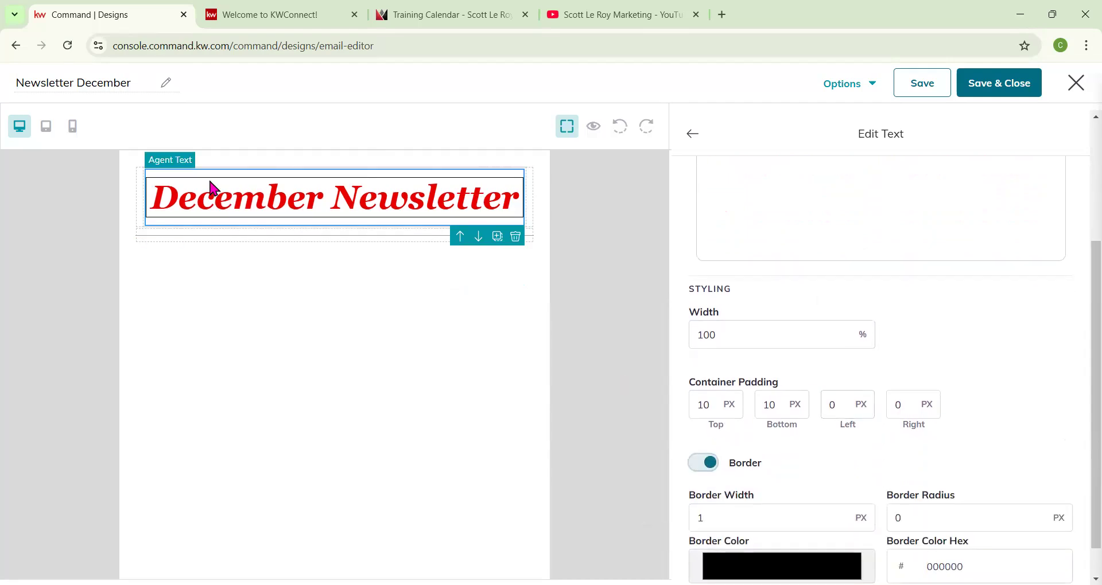
scroll(962, 437, down, 1)
click(801, 533)
mouse_move(796, 374)
mouse_down()
mouse_move(810, 359)
mouse_move(789, 427)
mouse_move(819, 447)
mouse_move(806, 446)
mouse_up()
click(775, 368)
mouse_move(774, 368)
mouse_down()
mouse_move(786, 347)
mouse_move(815, 383)
mouse_up()
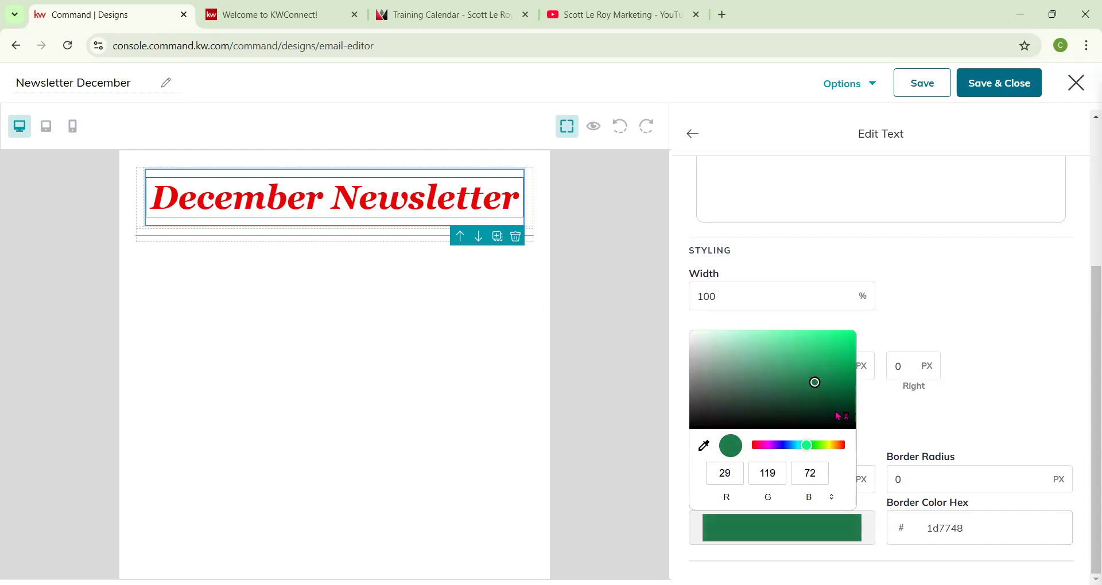
click(956, 448)
Set the heading border's width to 10 px.
drag(952, 478, 885, 476)
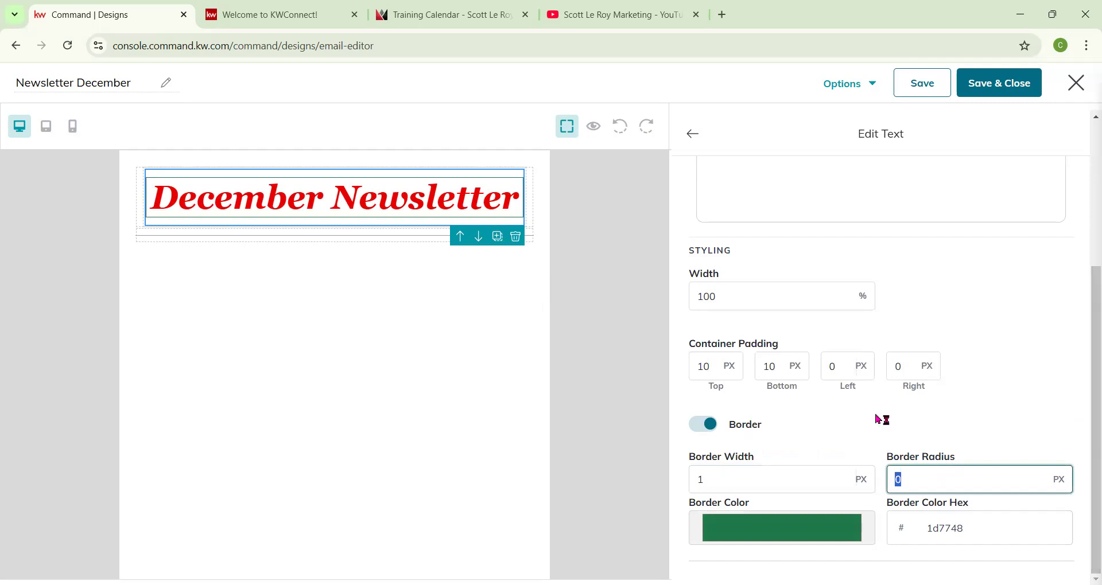
drag(718, 477, 676, 484)
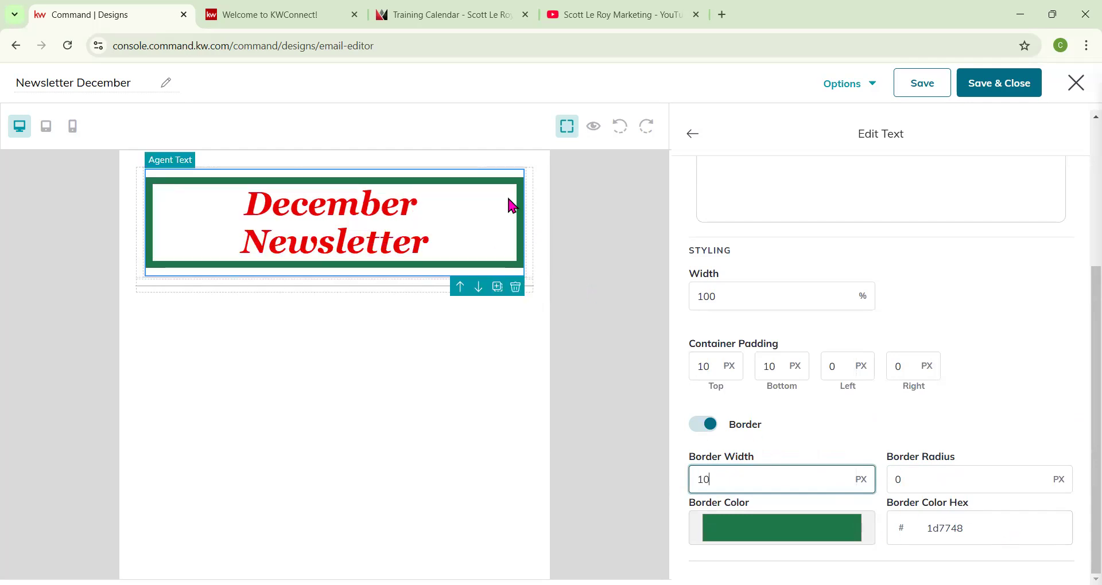
Try border radius values of 10 and 50 px on the heading, then clear the radius.
click(911, 478)
text(10)
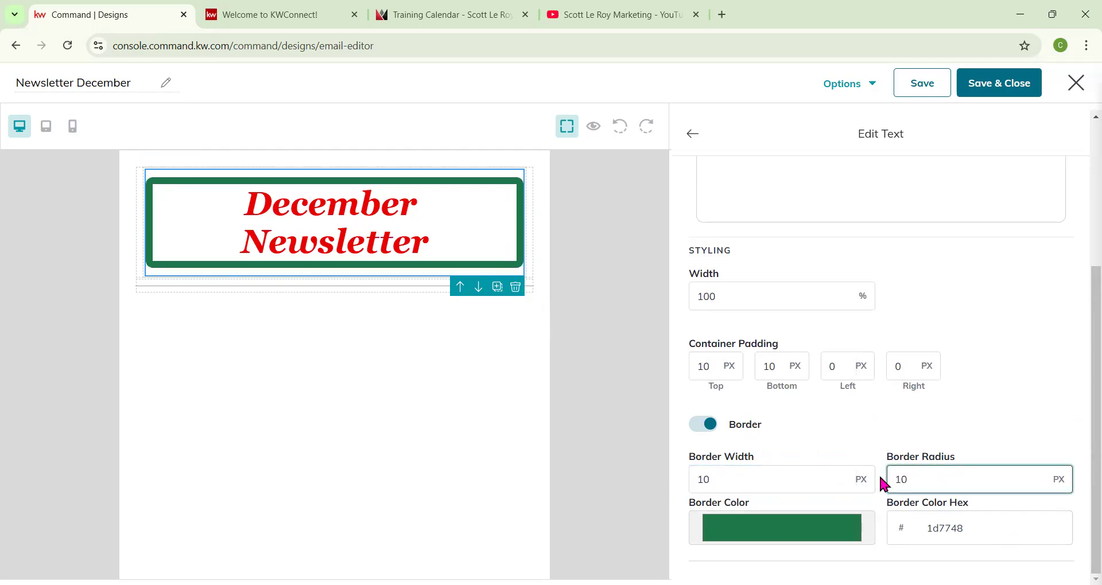
double_click(905, 480)
text(50)
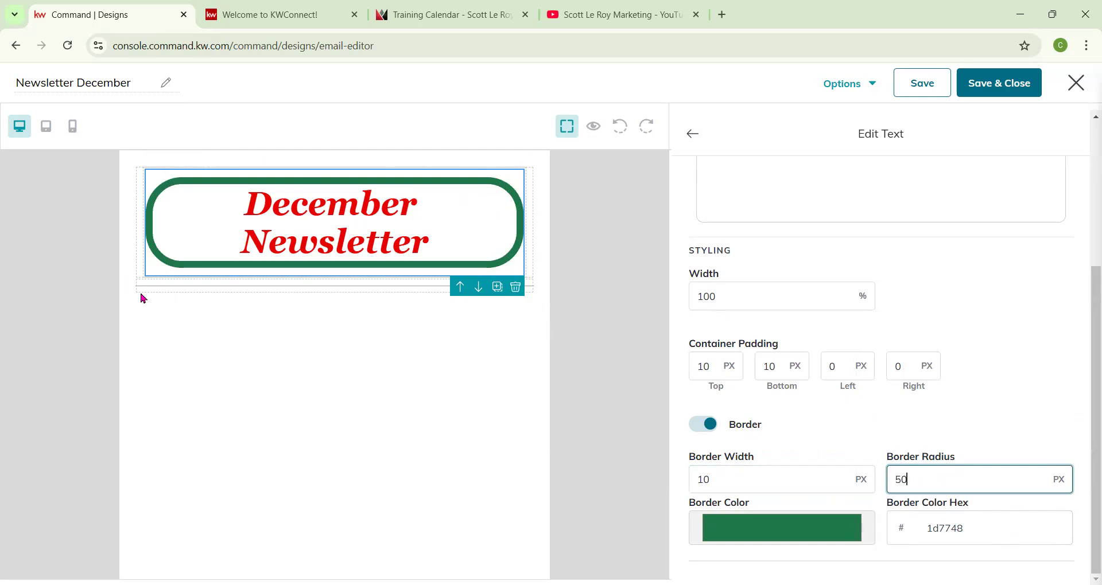
double_click(939, 484)
key(BackSpace)
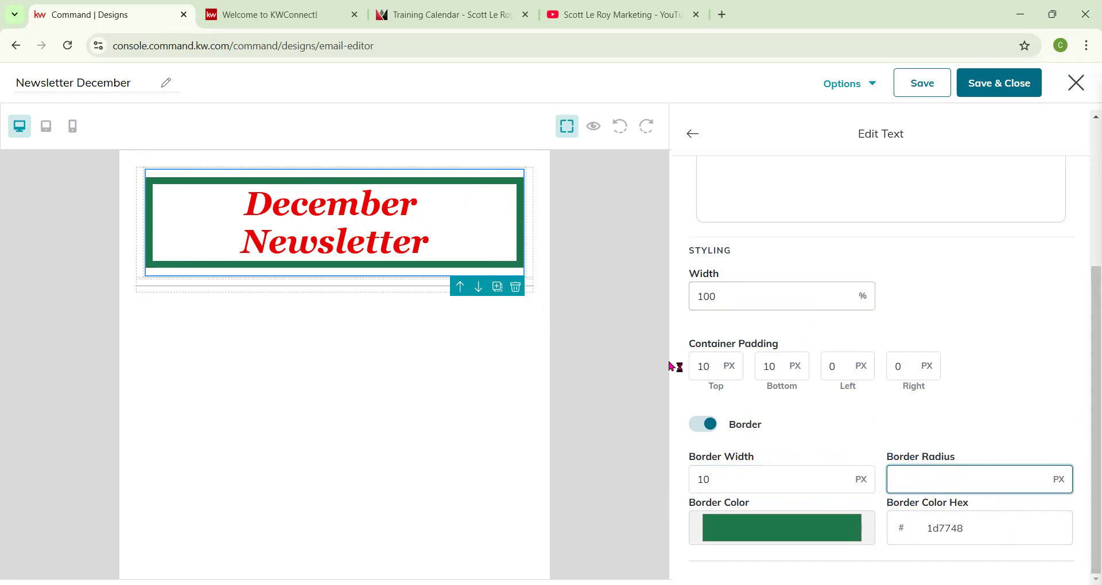
Add a Legal Header block above the heading and a Legal Footer block below it.
scroll(909, 402, up, 4)
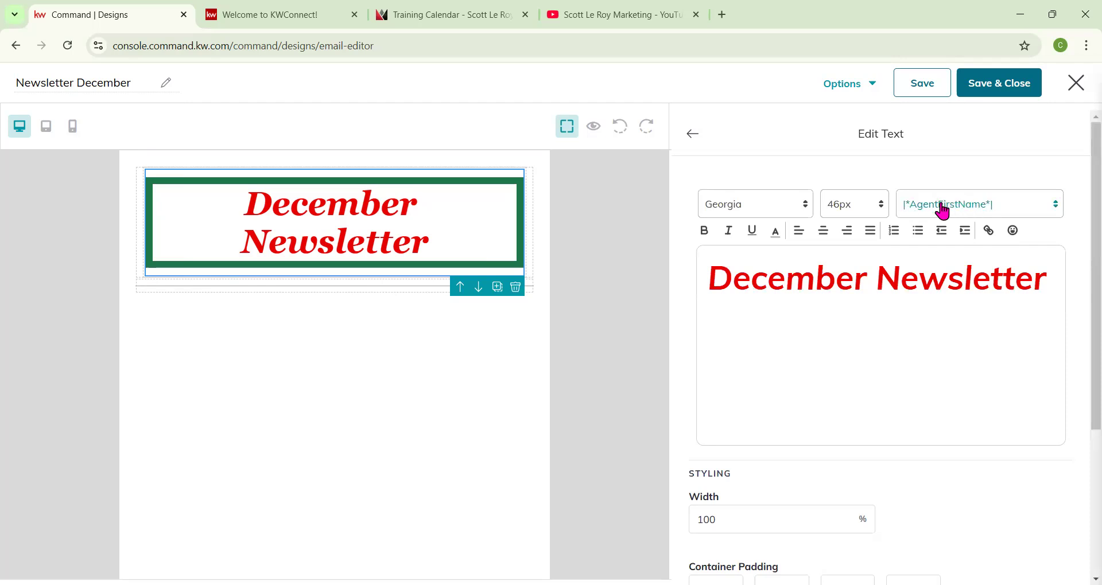
click(695, 136)
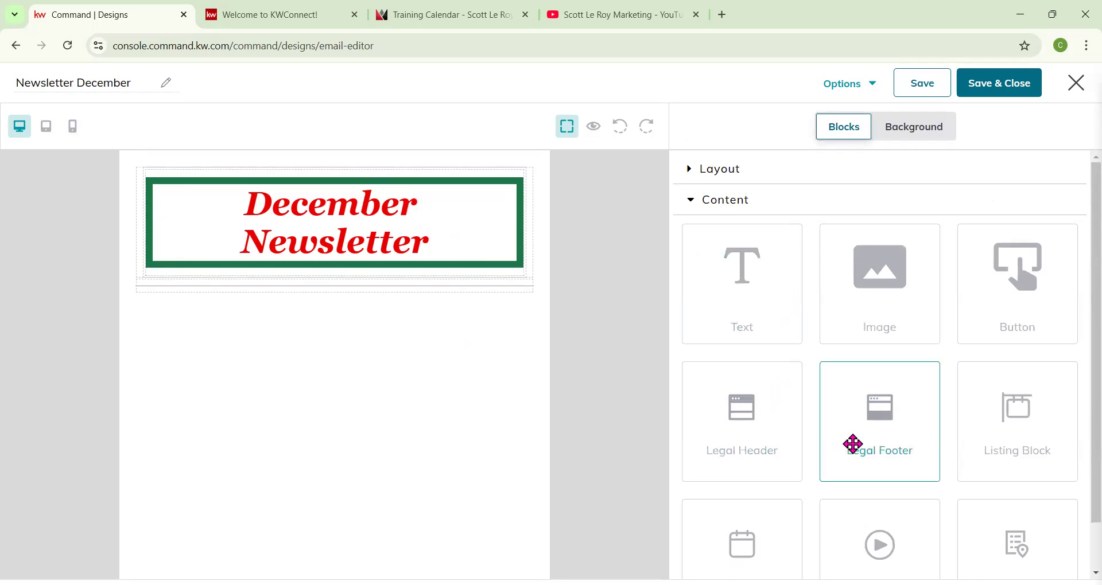
drag(758, 446, 445, 201)
scroll(896, 350, down, 1)
drag(903, 357, 499, 447)
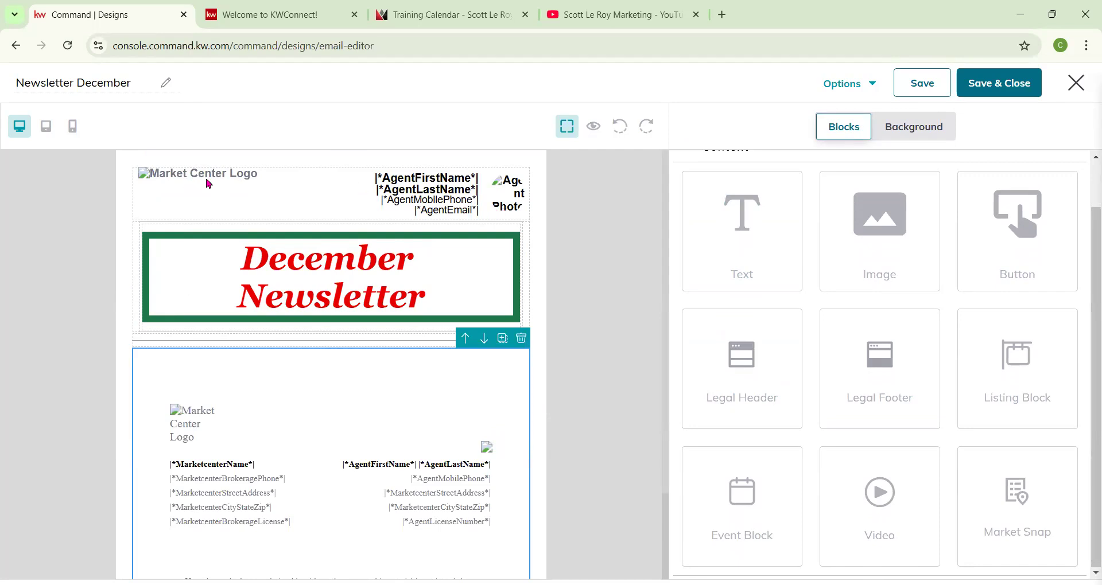
Preview the newsletter with its header, heading and footer in desktop view.
click(501, 194)
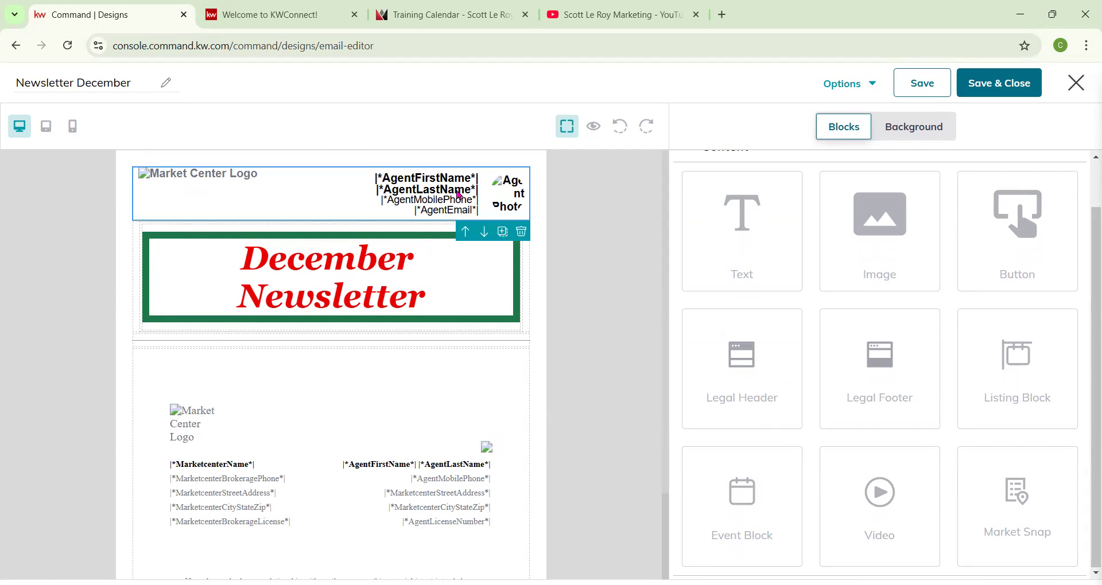
click(596, 127)
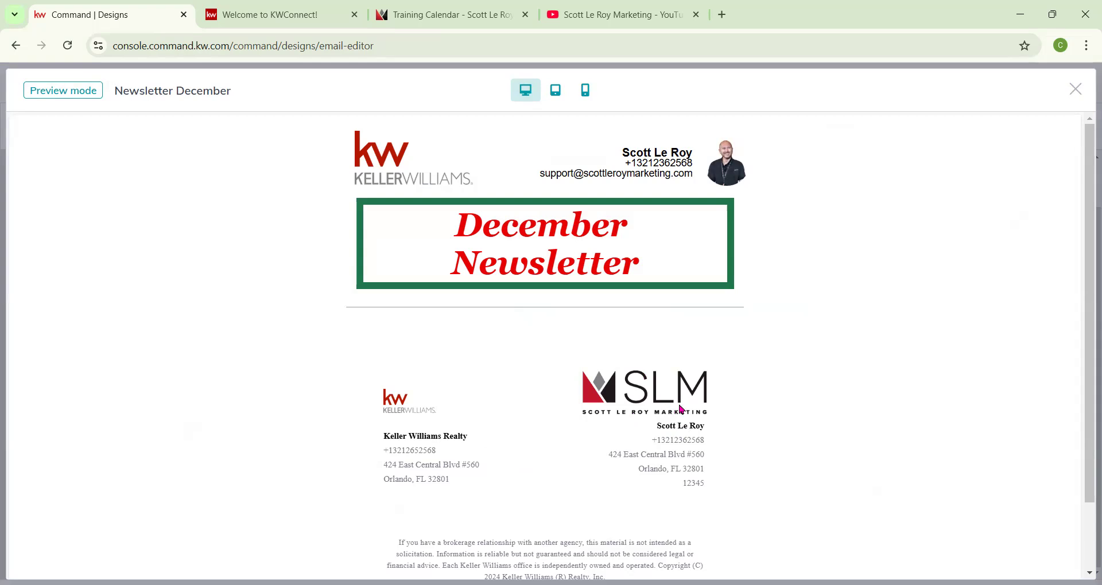
click(1075, 89)
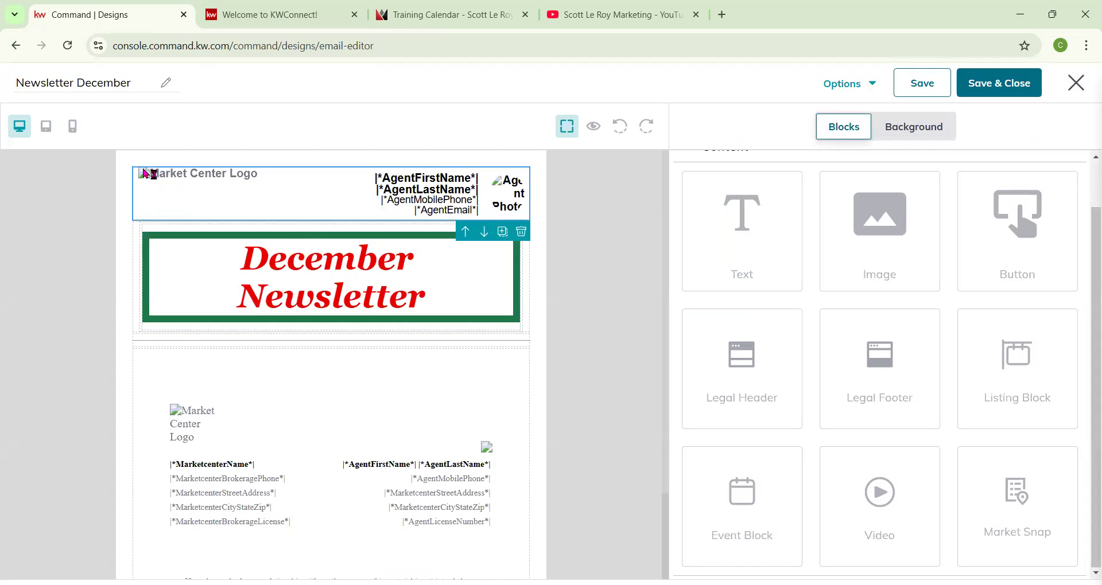
click(591, 135)
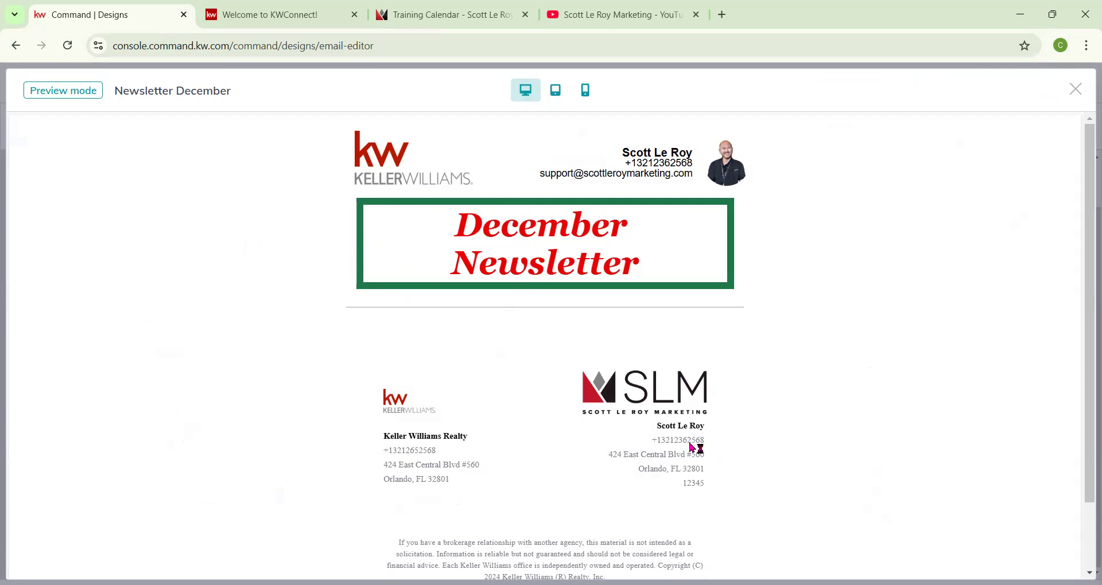
scroll(683, 395, down, 1)
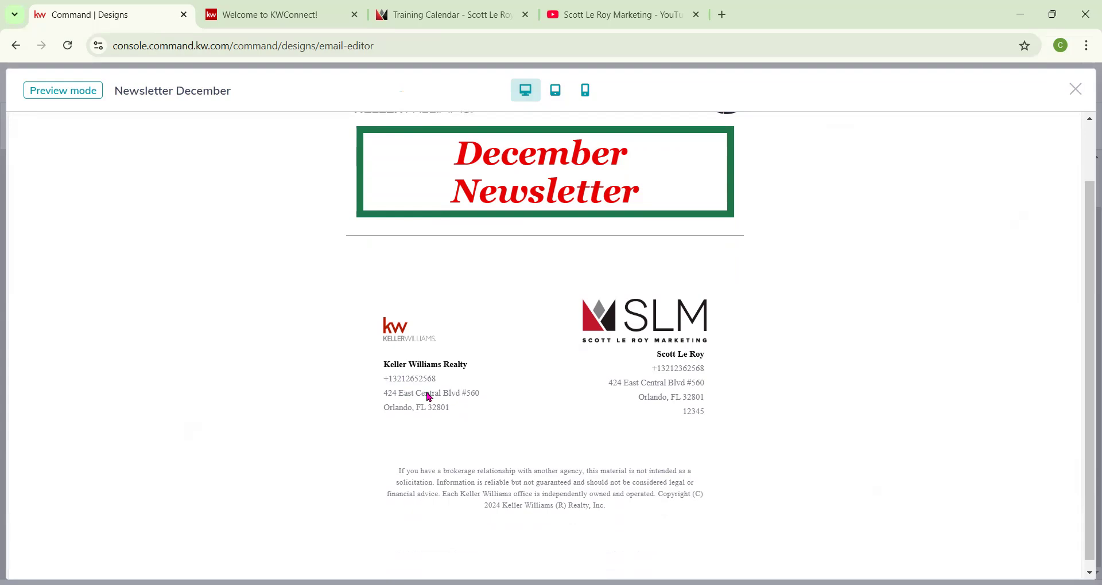
click(1075, 90)
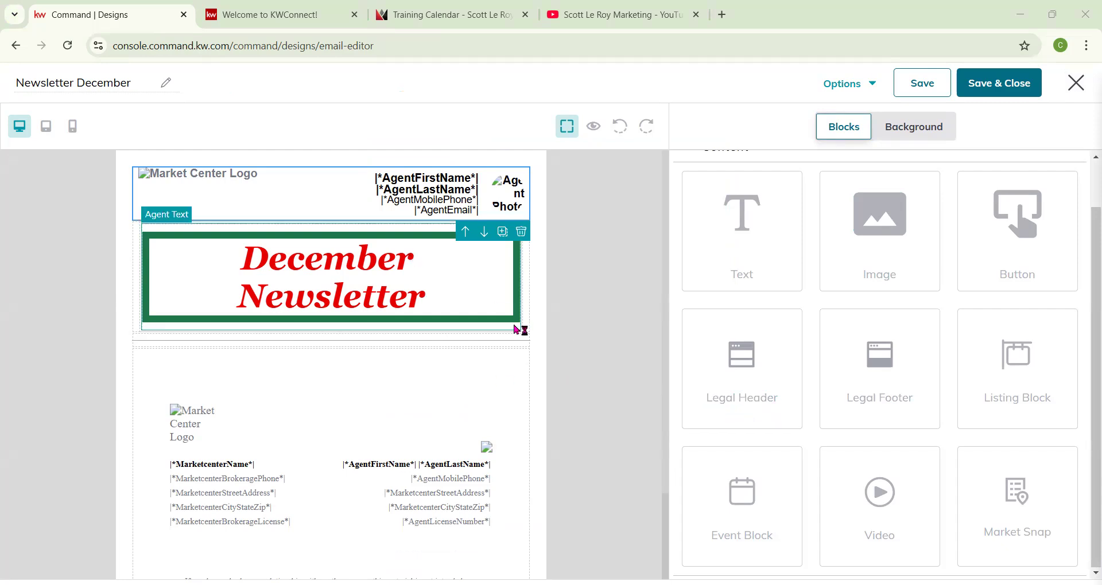
Add a Text block below the heading and clear its placeholder text.
drag(718, 251, 508, 351)
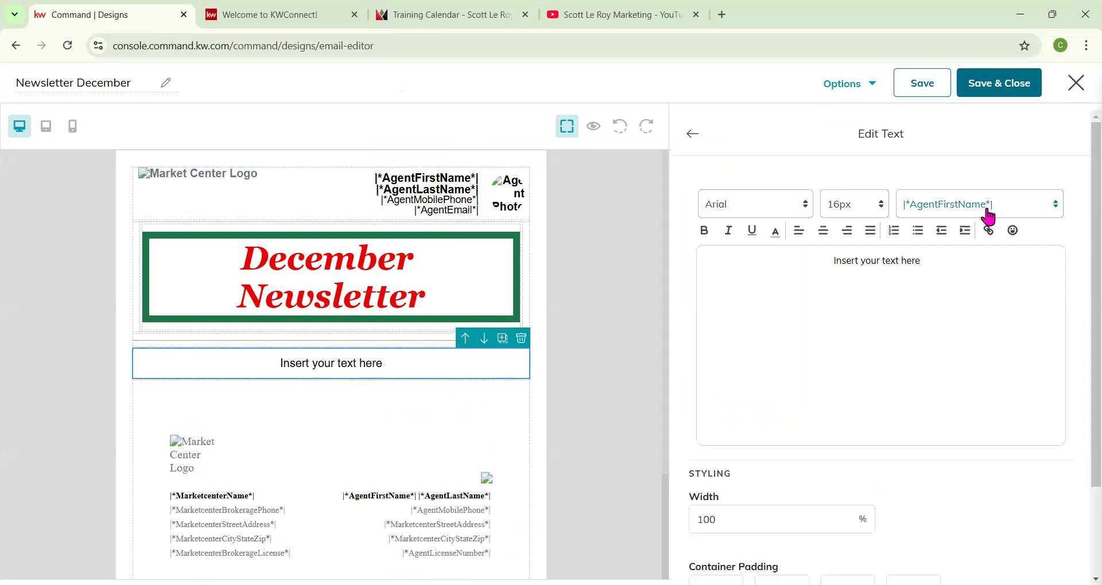
drag(942, 271, 797, 258)
text(Hel)
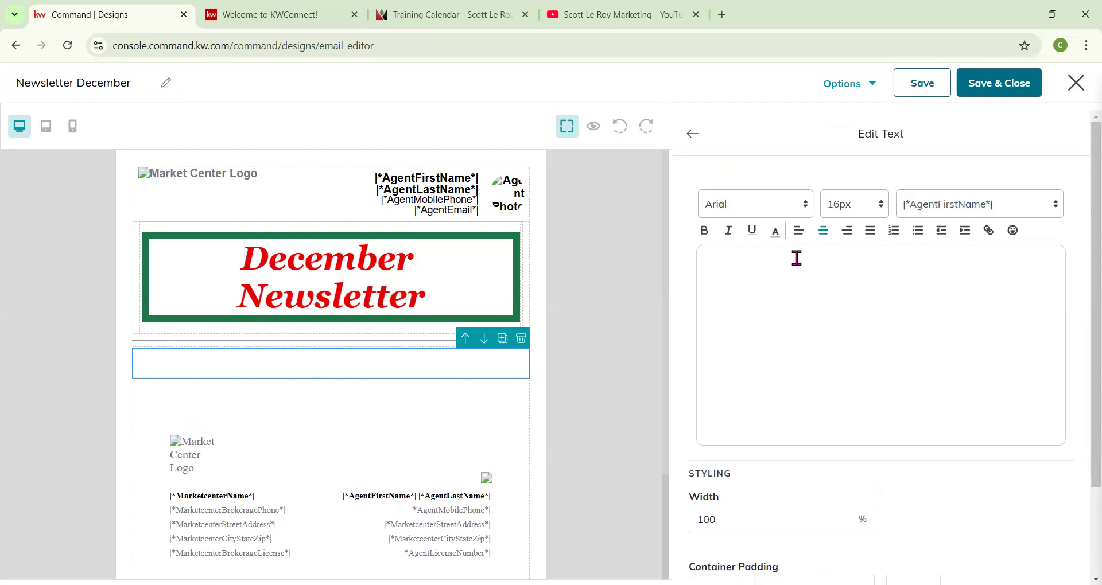
key(BackSpace)
key(BackSpace)
Insert the |*ContactFirstName*| merge tag into the new text block from the merge tags list.
click(1023, 205)
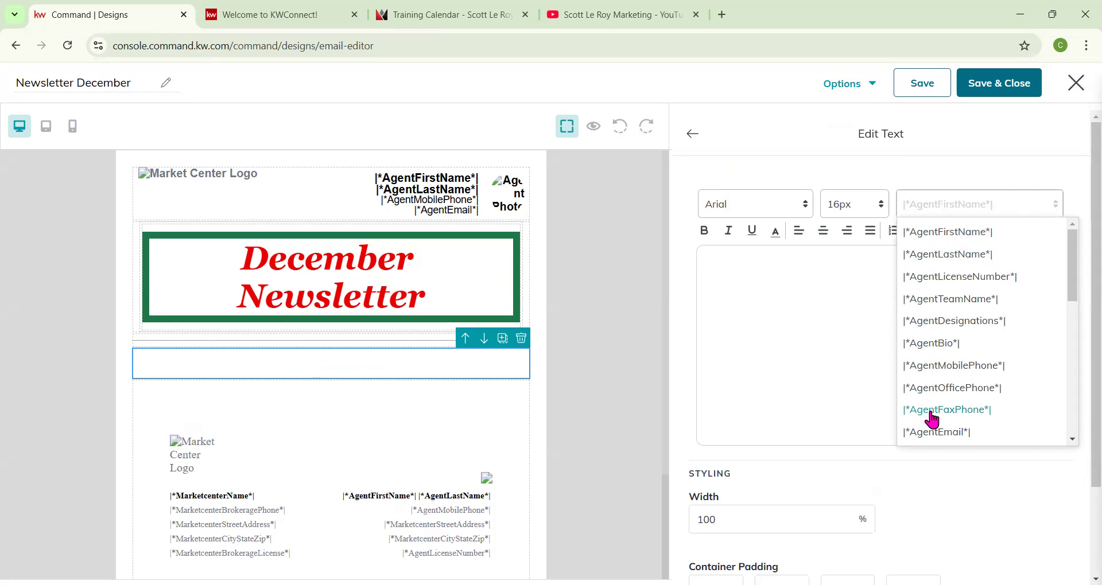
scroll(931, 419, down, 1)
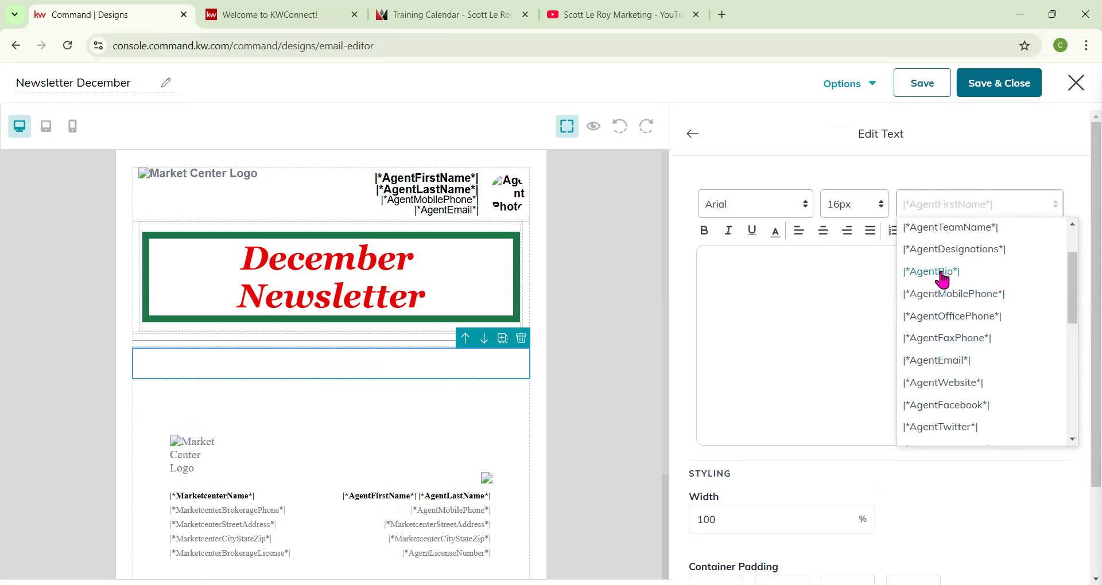
scroll(983, 363, down, 1)
scroll(990, 351, up, 1)
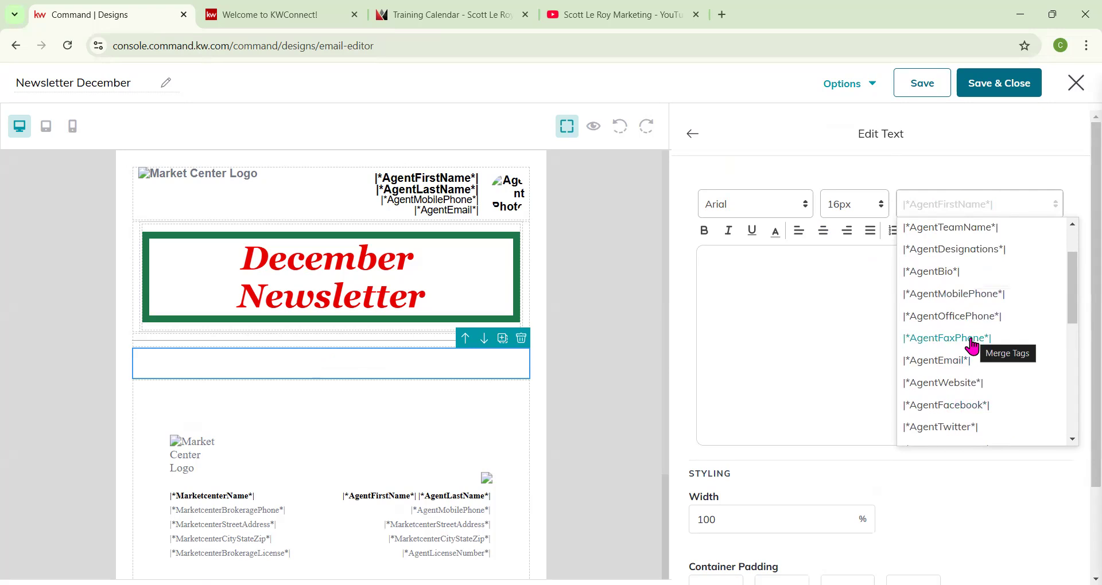
scroll(961, 287, up, 1)
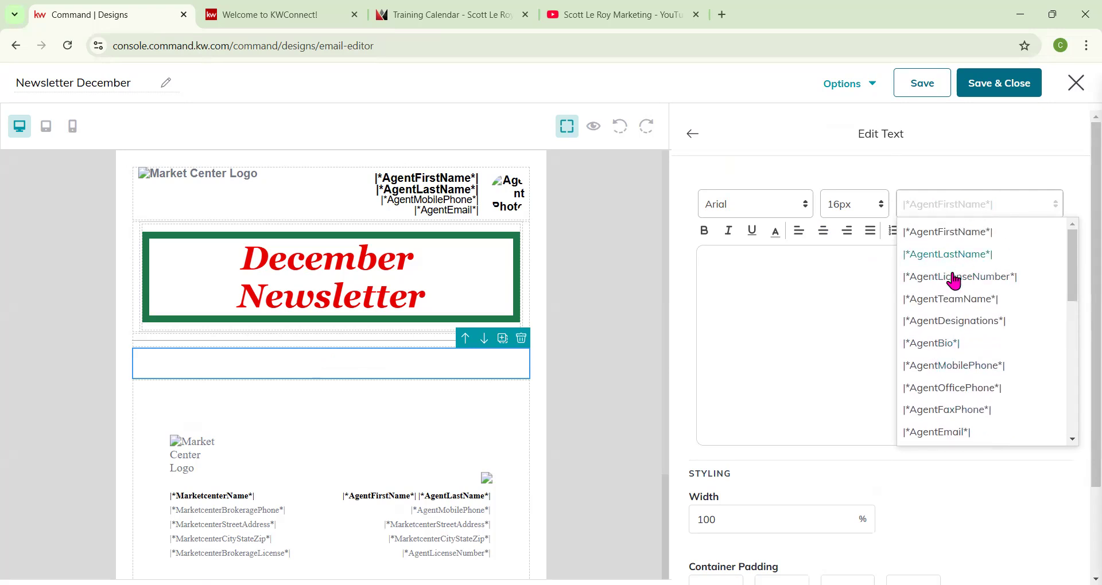
scroll(967, 310, down, 1)
scroll(969, 315, down, 2)
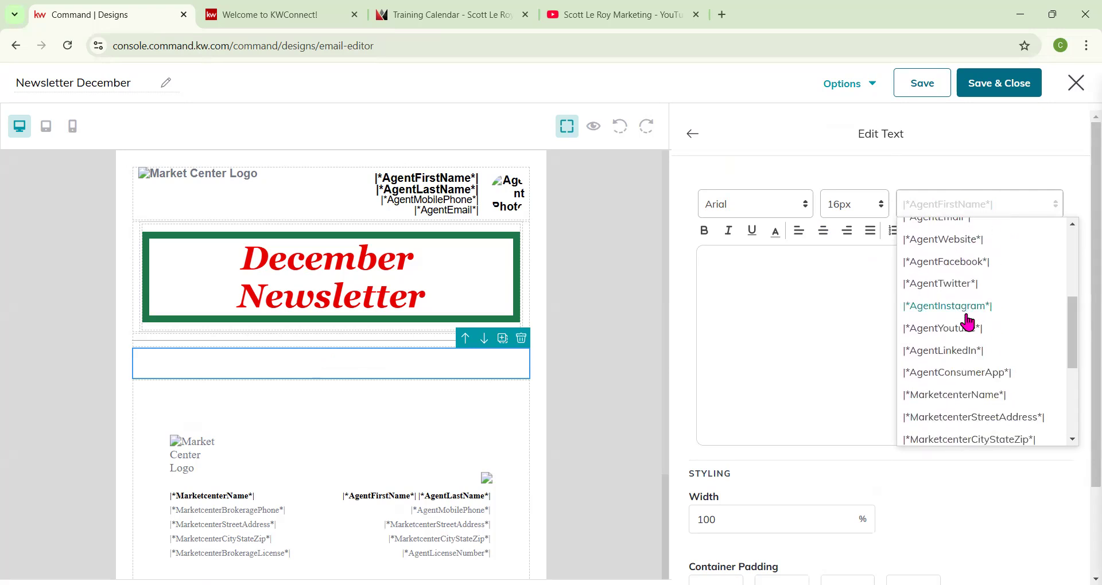
scroll(969, 321, down, 1)
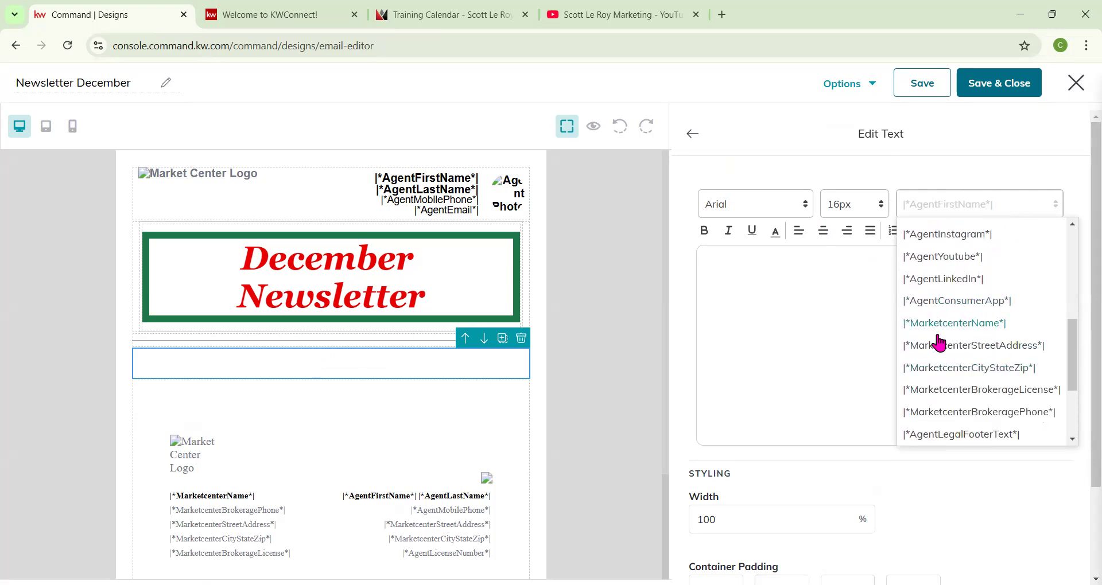
scroll(953, 360, down, 1)
scroll(948, 276, up, 1)
scroll(964, 370, down, 2)
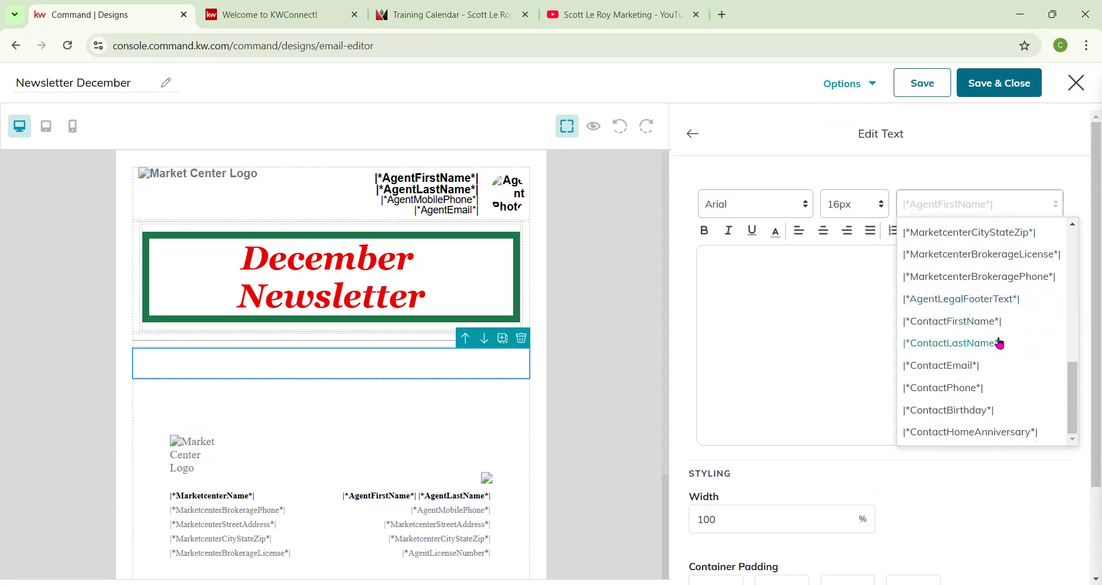
scroll(998, 343, down, 1)
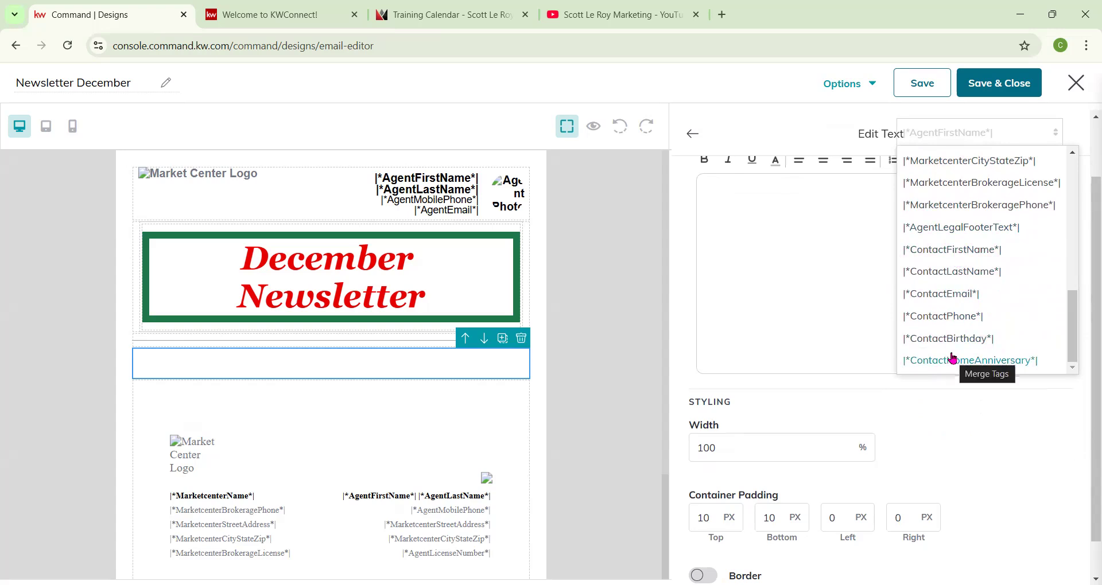
click(952, 250)
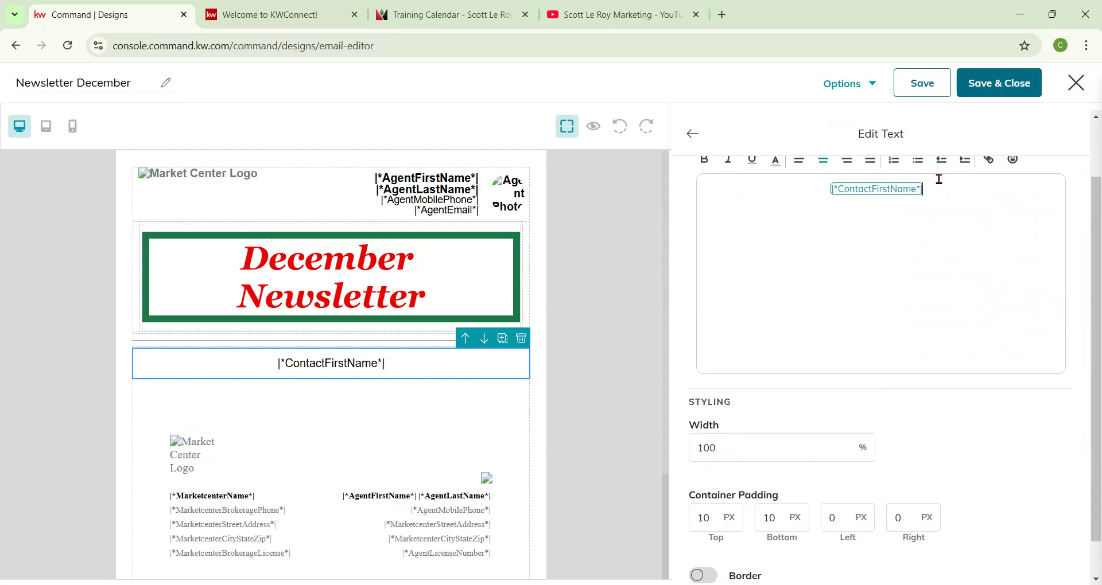
Complete the text as ", Wishing you and your family a Happy Holiday!" after the merge tag and leave the text editor.
text(, Wishing tou)
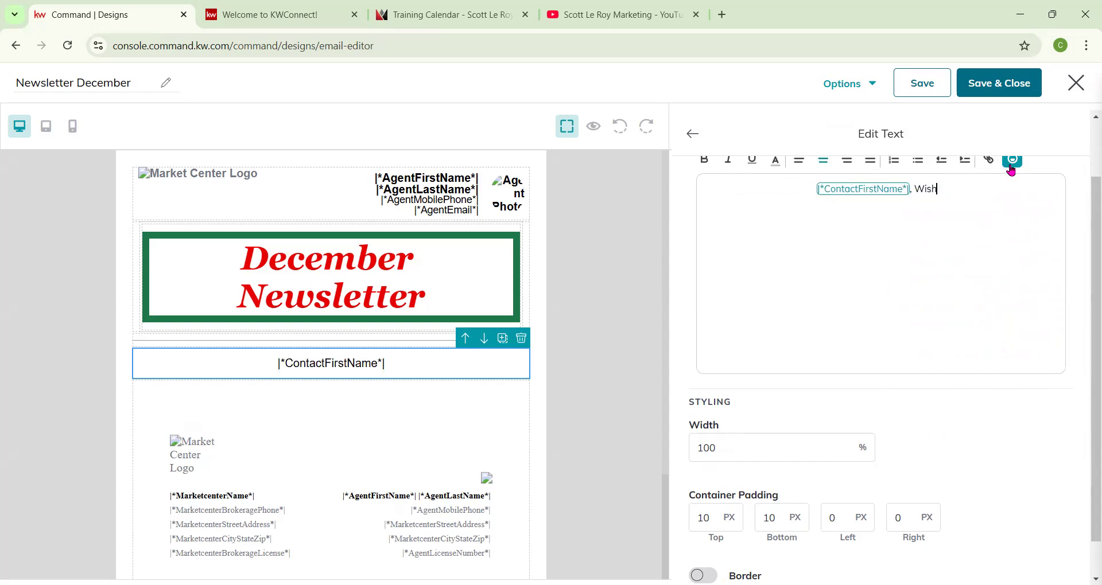
key(BackSpace)
key(BackSpace)
key(BackSpace)
text(you aj)
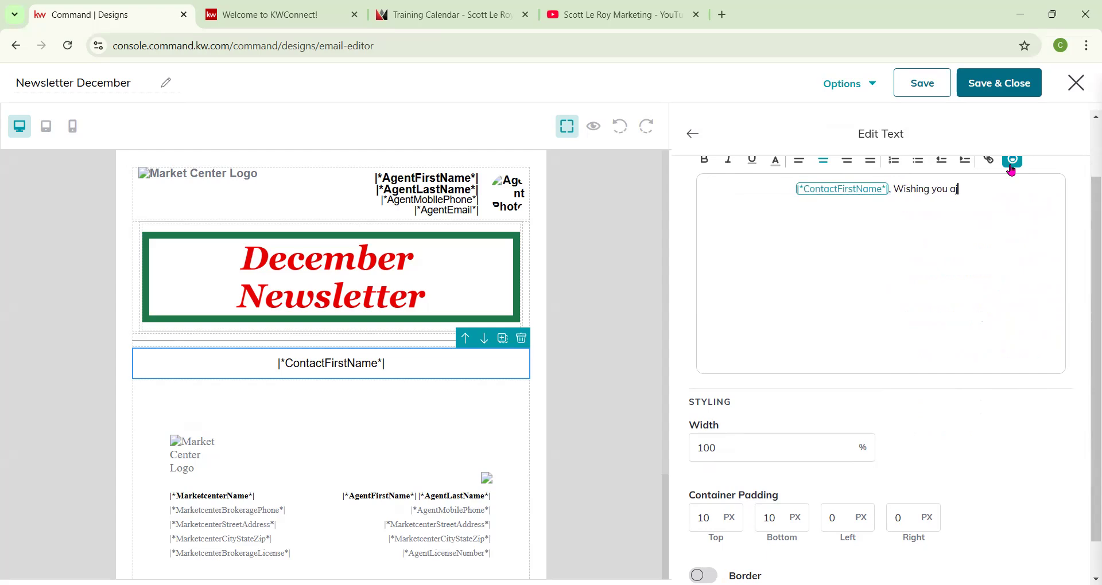
key(BackSpace)
text(nd)
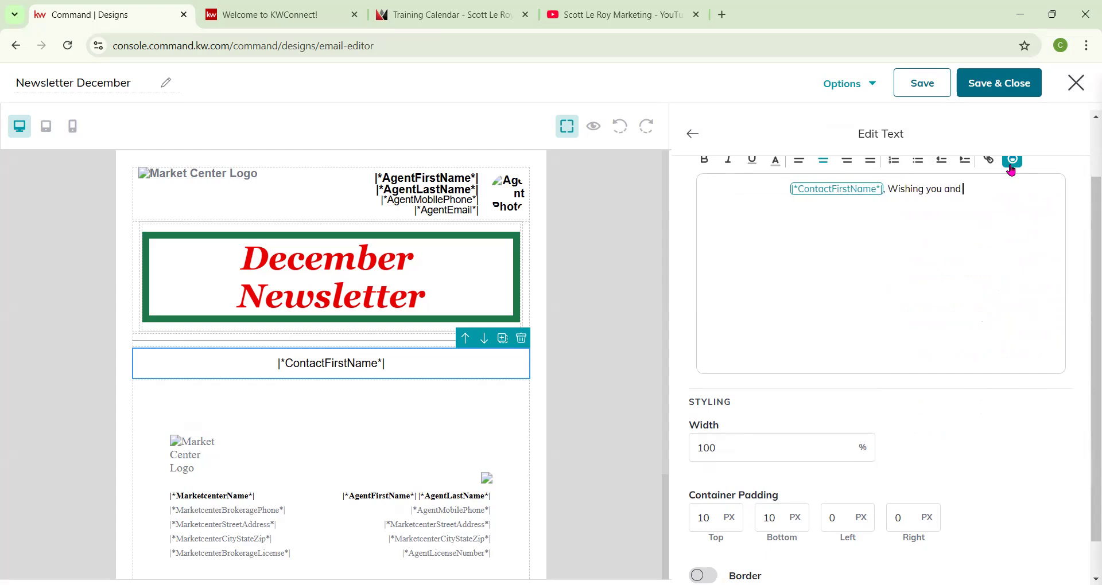
text( your famil)
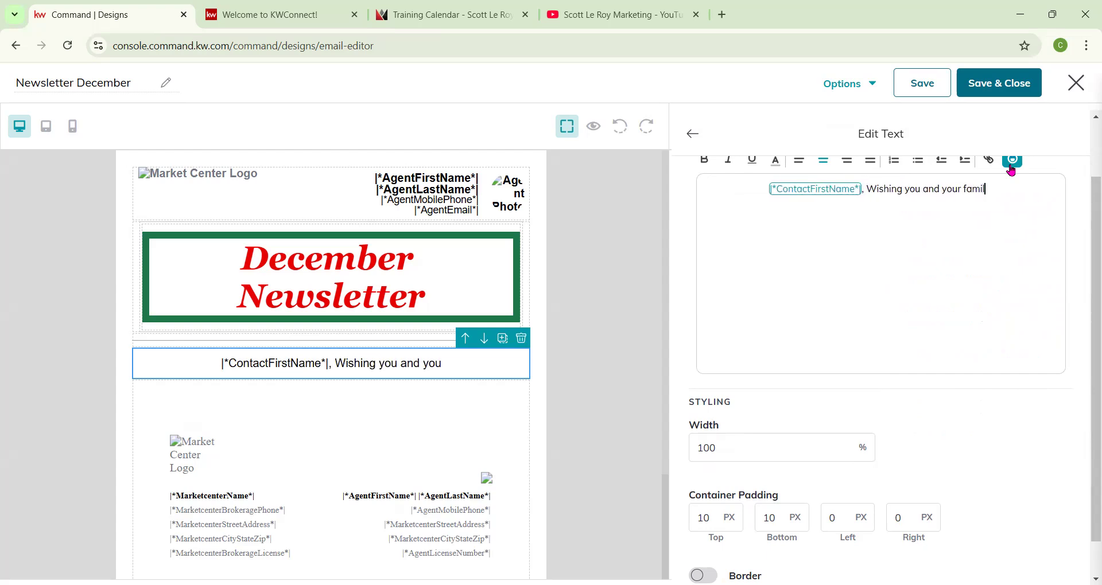
text(y a Happy Holiday!)
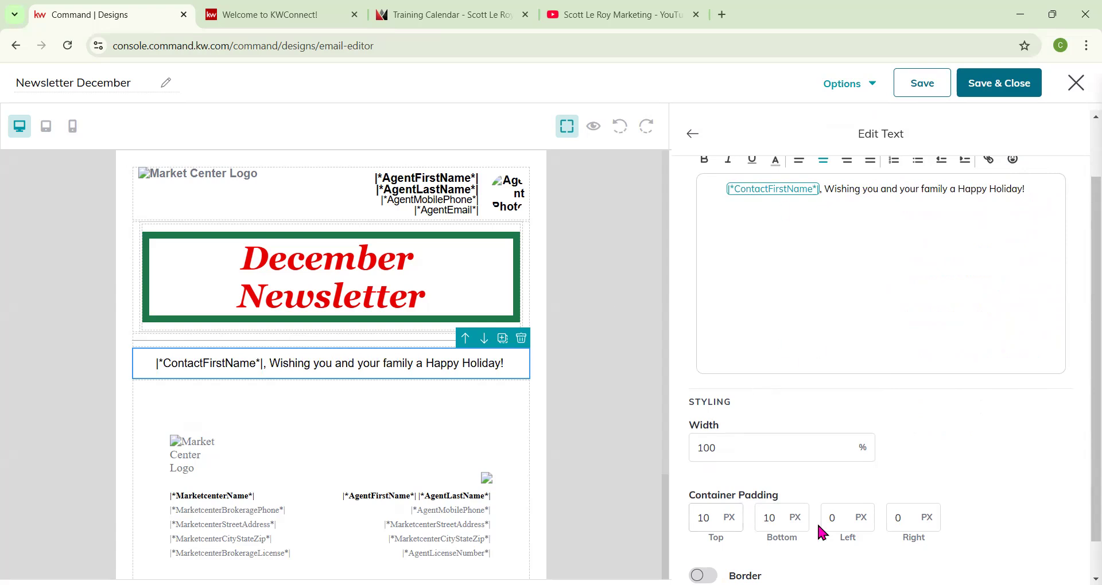
scroll(718, 389, down, 1)
scroll(698, 224, up, 2)
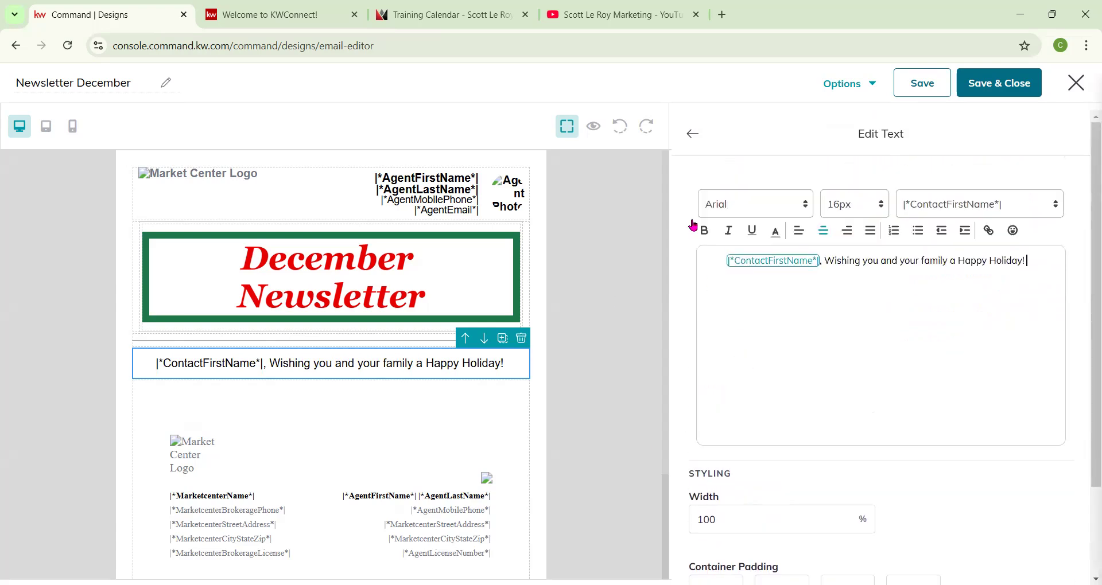
click(693, 138)
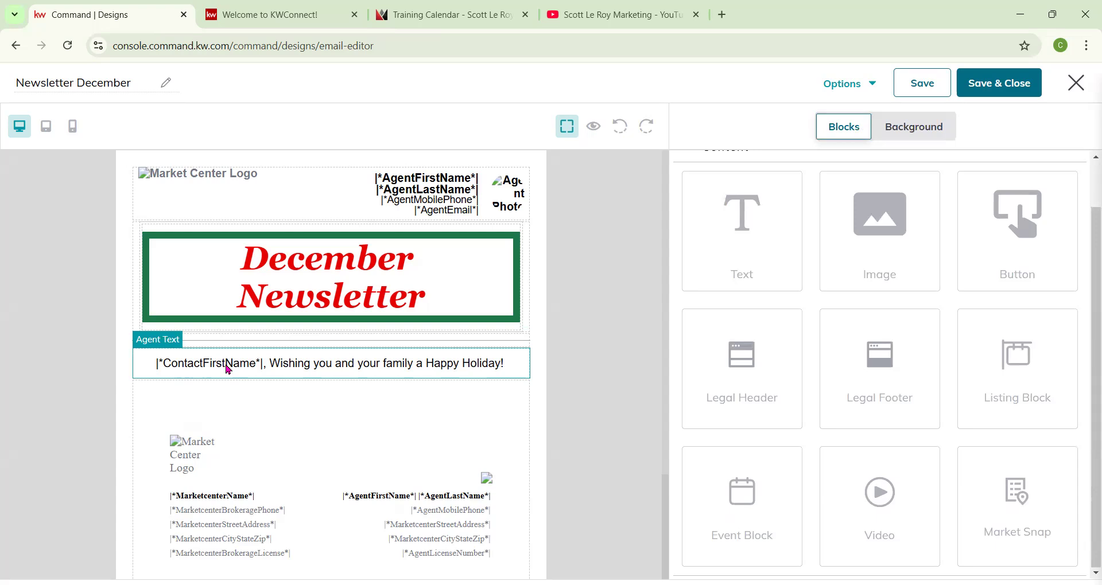
Preview the newsletter with a test contact selected to check the personalized greeting, then close the preview.
click(595, 127)
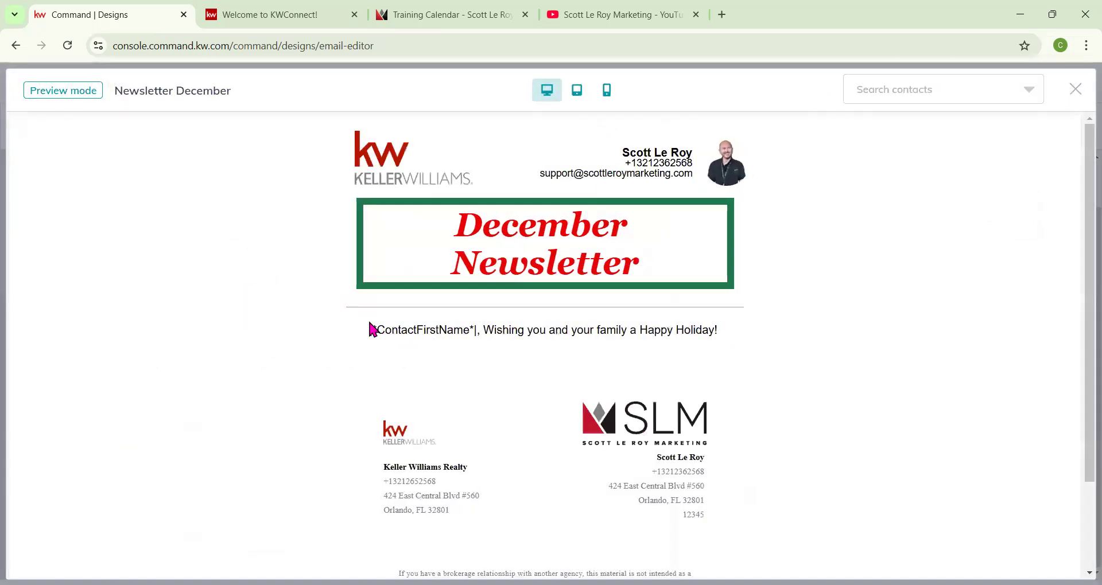
drag(368, 326, 453, 339)
click(975, 94)
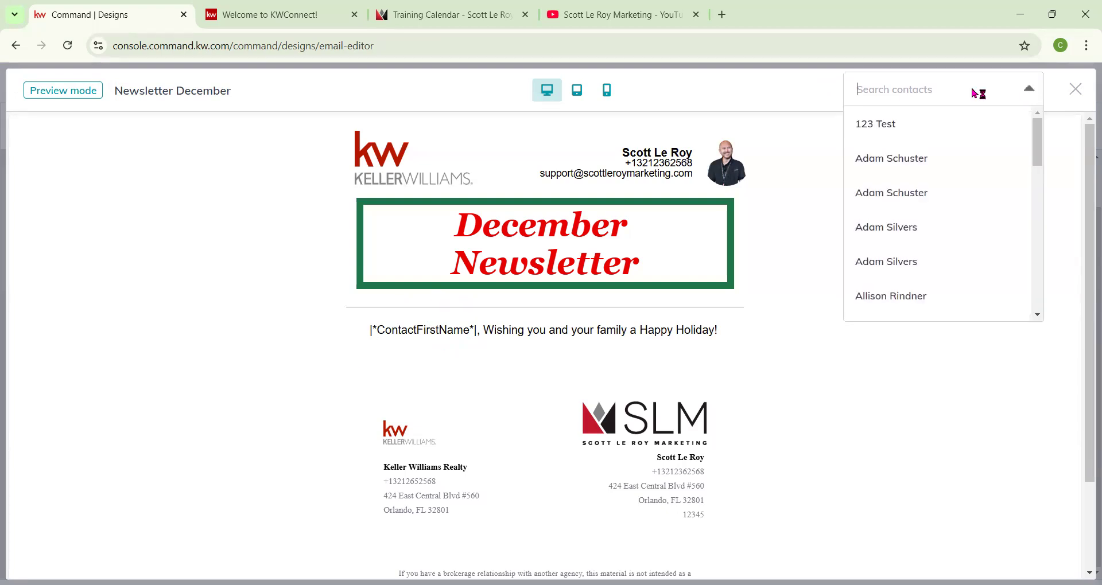
click(880, 127)
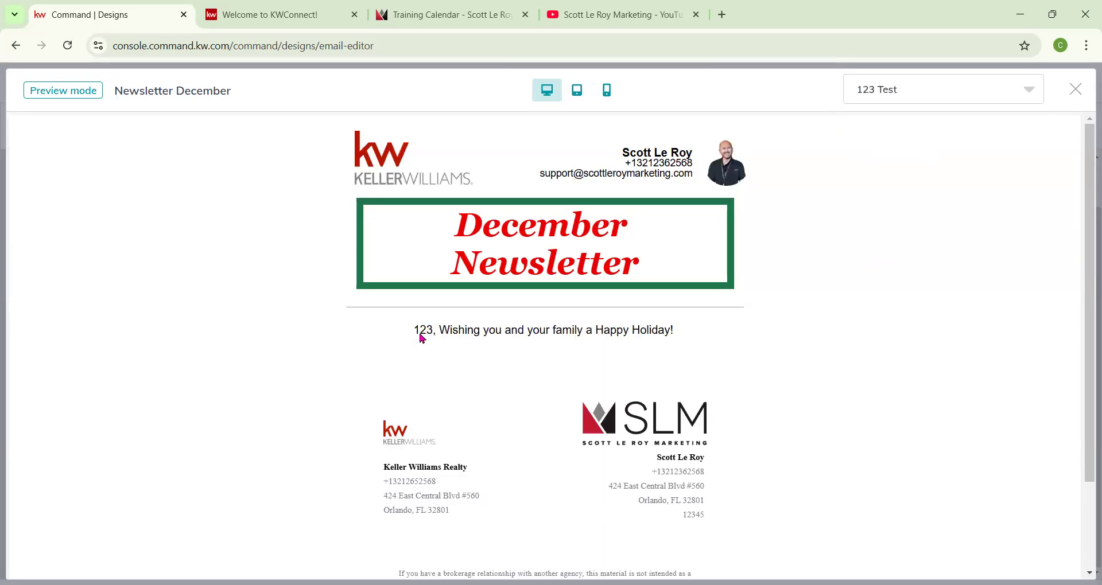
click(947, 90)
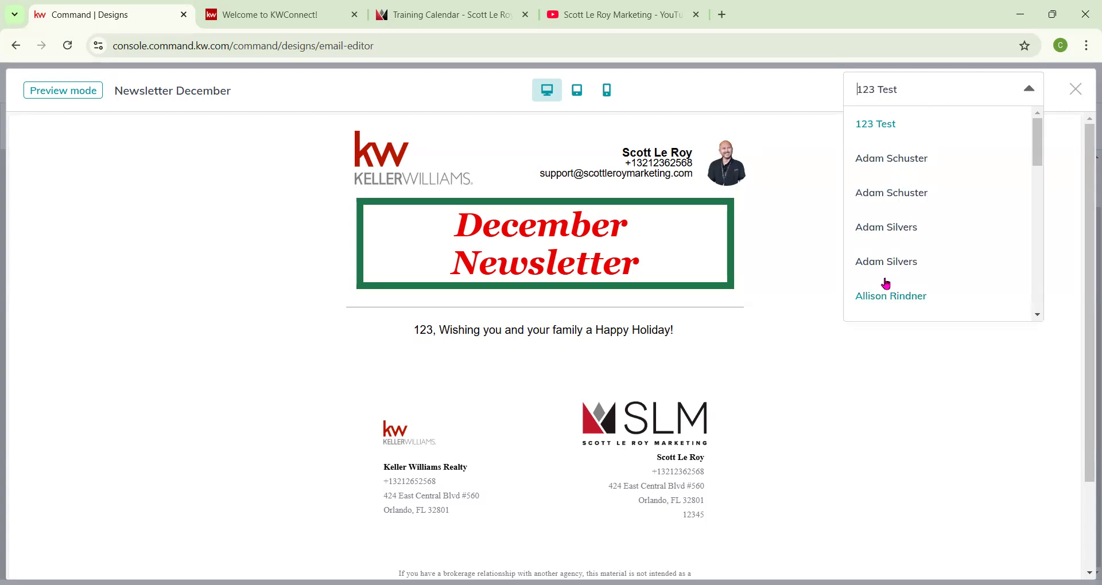
scroll(887, 281, down, 4)
scroll(909, 148, up, 4)
click(884, 129)
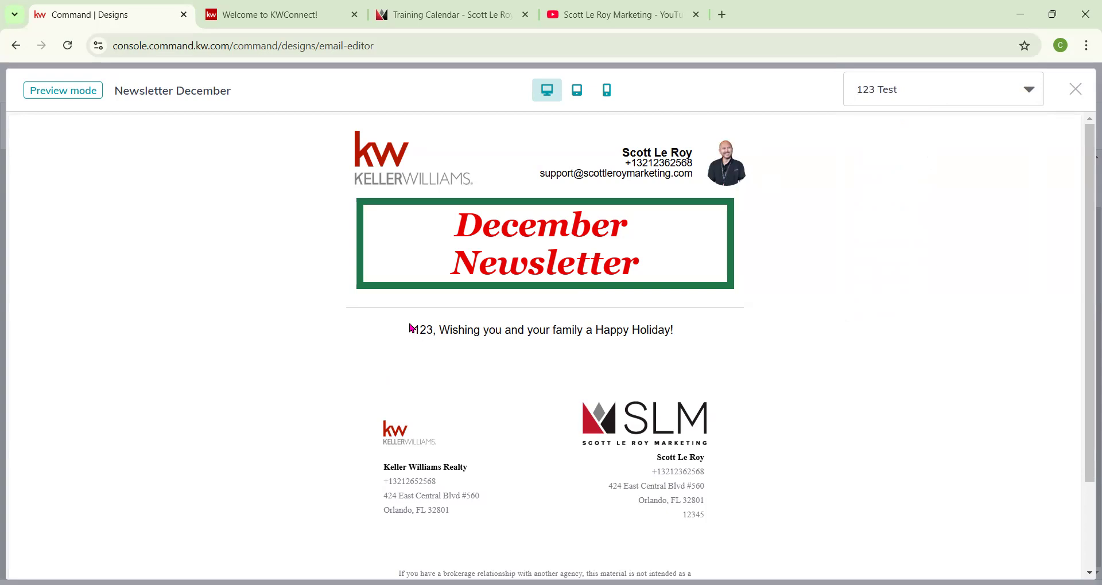
click(1076, 89)
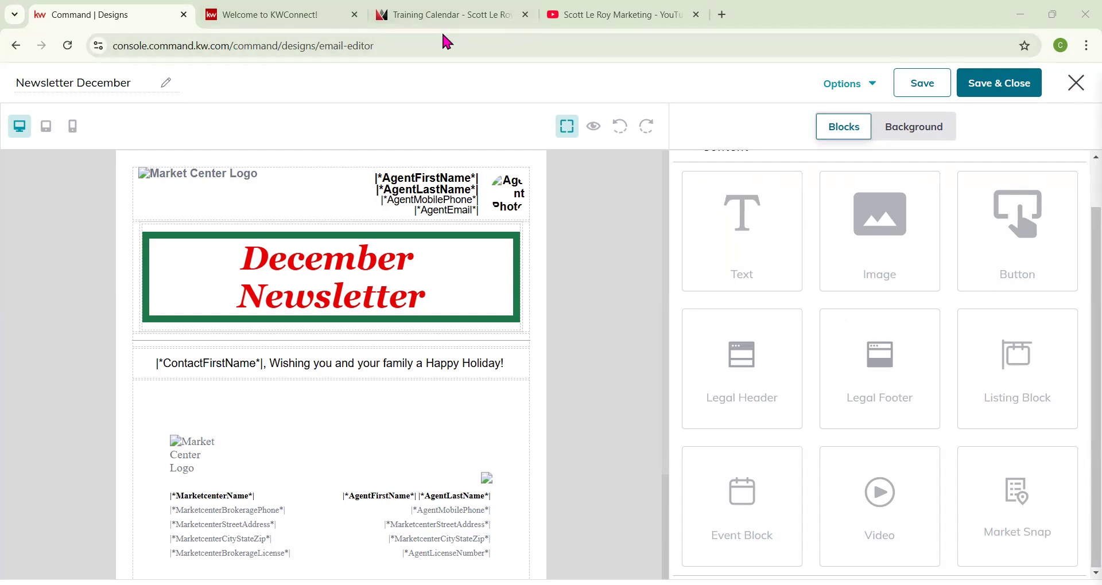
Add an Image block below the greeting text and switch the image picker to adding new images.
mouse_move(446, 28)
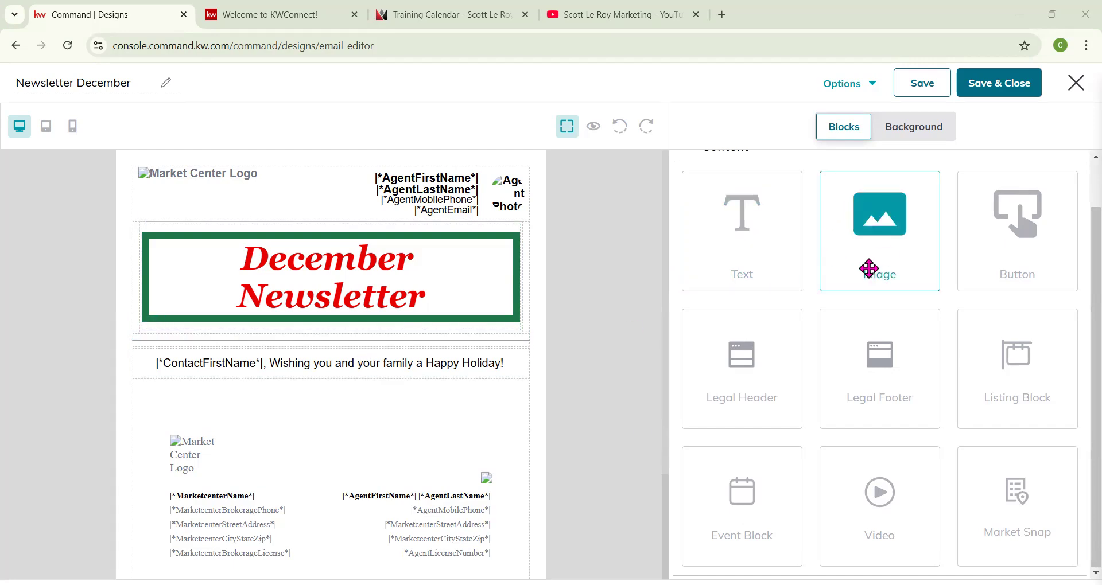
drag(878, 227, 475, 386)
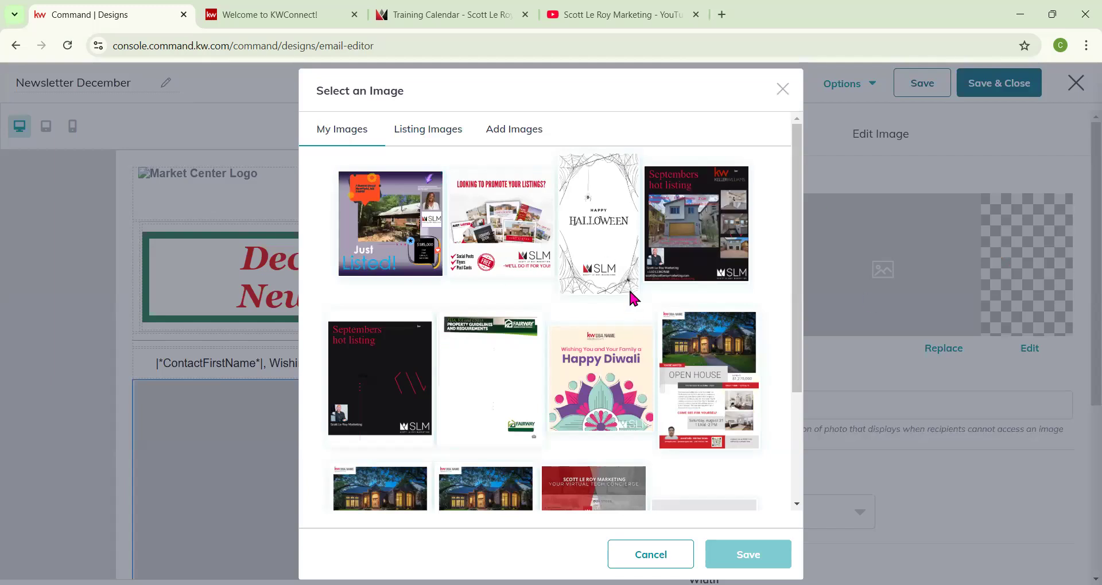
scroll(631, 290, down, 3)
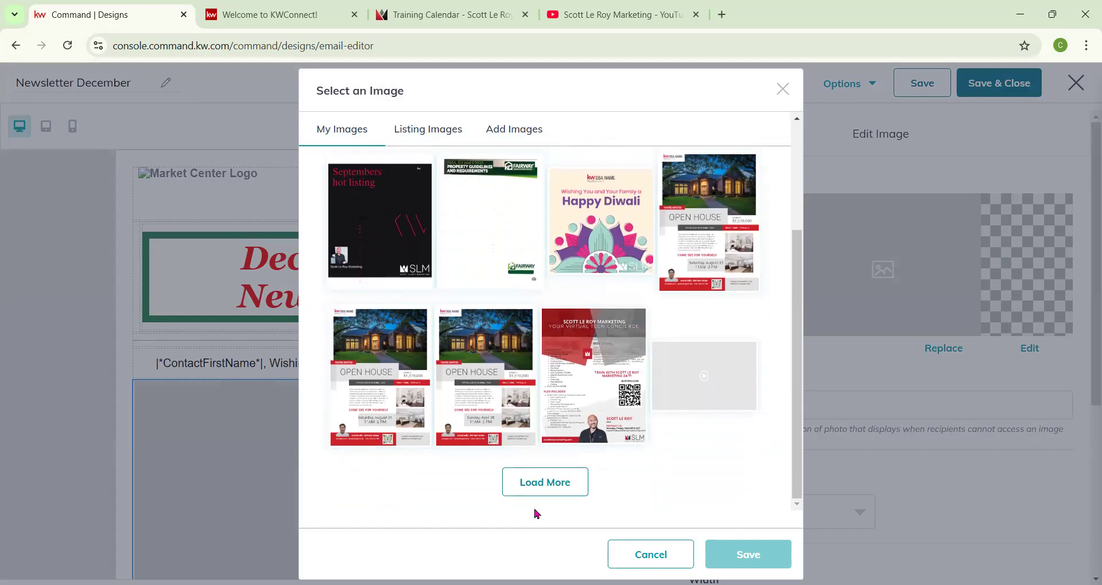
scroll(583, 442, up, 3)
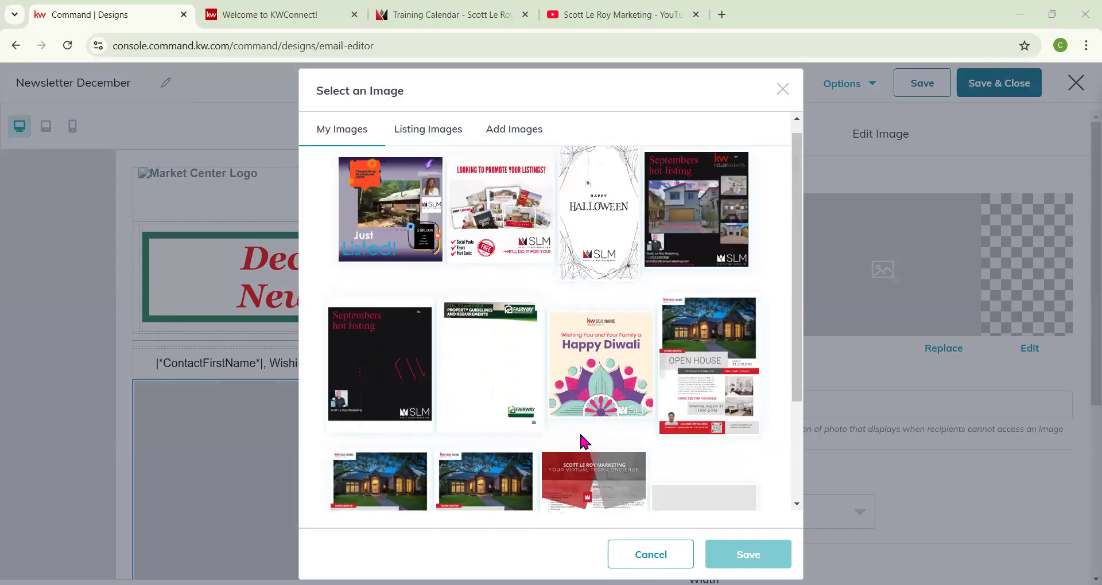
click(513, 131)
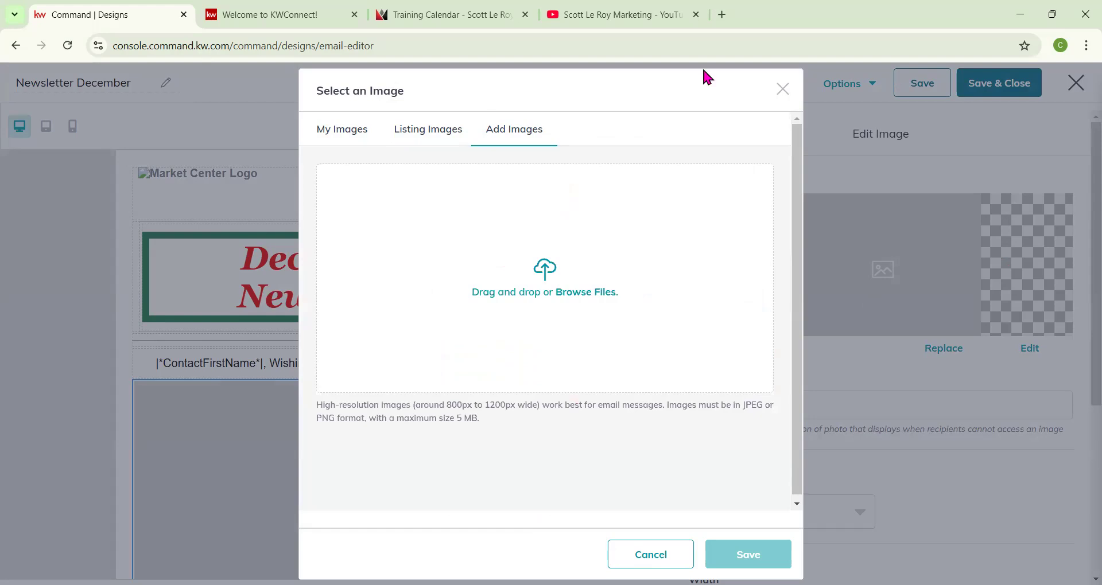
Open a new browser tab and search the web for "happy holidays".
click(721, 14)
text(c)
key(BackSpace)
key(BackSpace)
text(happye)
key(BackSpace)
text(g)
key(BackSpace)
text(holidats)
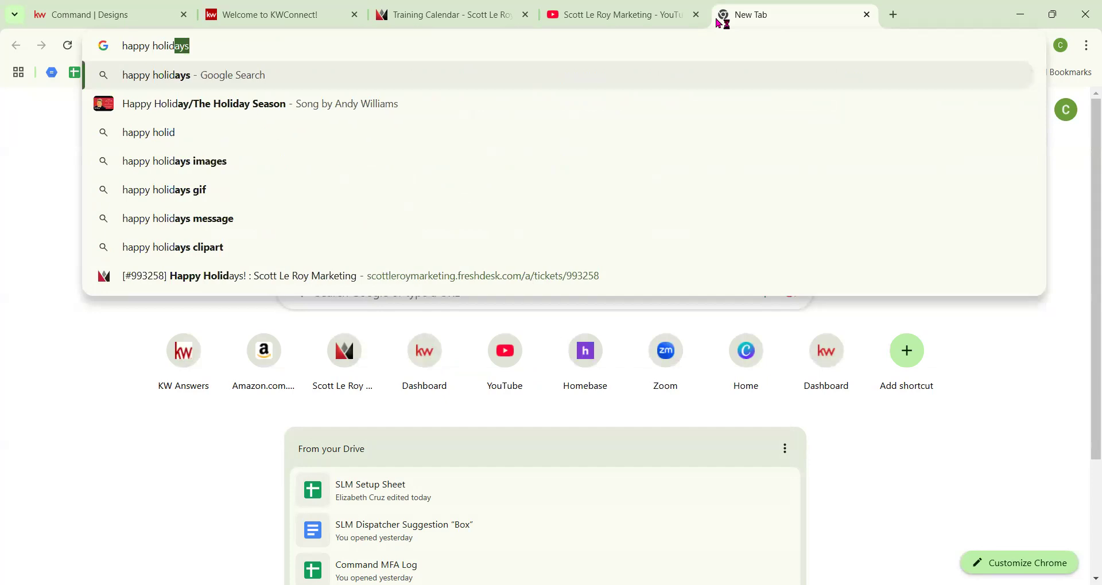
key(BackSpace)
text(s)
key(Return)
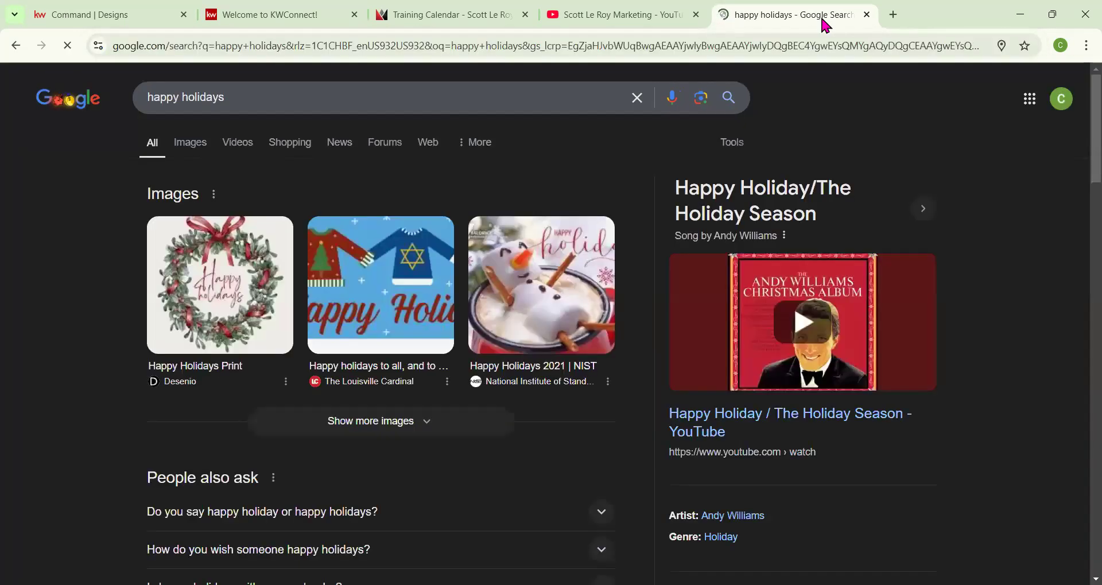
Save the reindeer "Happy Holiday" picture from the image results and return to the email editor tab.
click(203, 145)
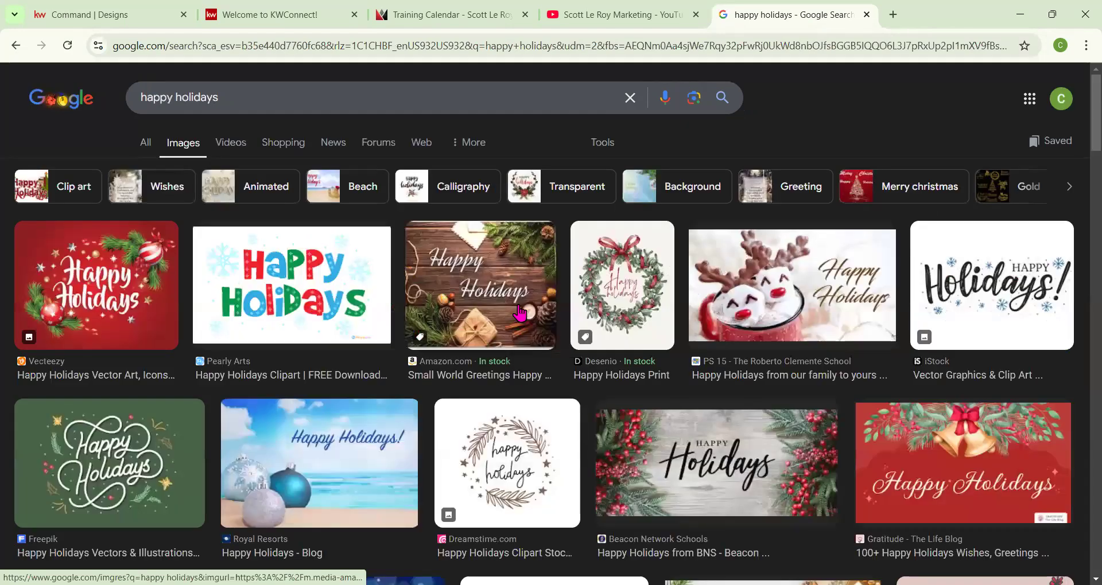
right_click(811, 285)
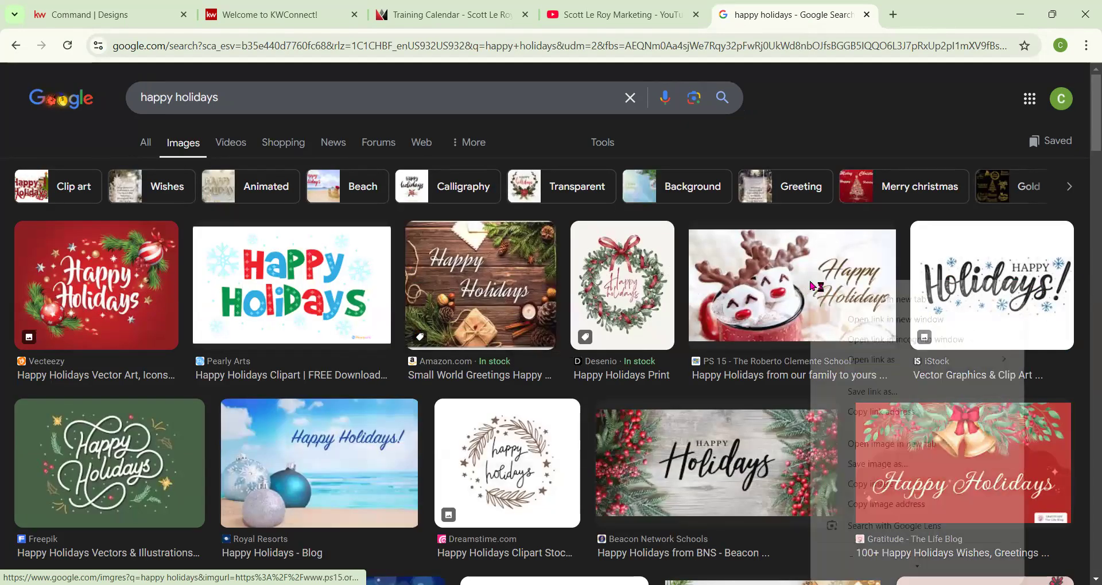
click(872, 467)
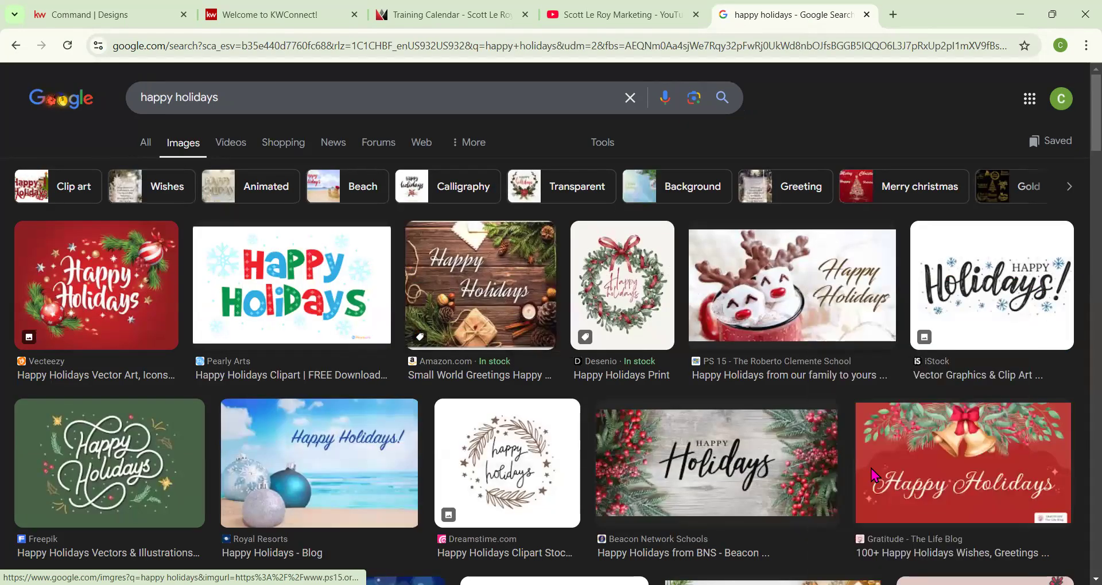
click(459, 14)
click(270, 14)
click(66, 14)
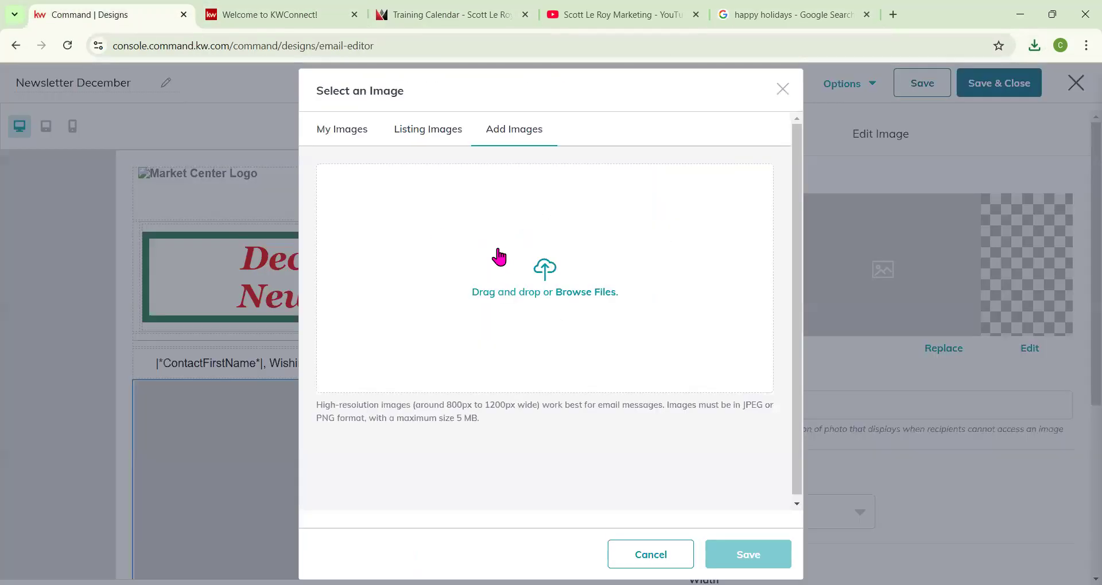
Upload the downloaded download.jpg picture into the image picker's upload area.
click(1035, 45)
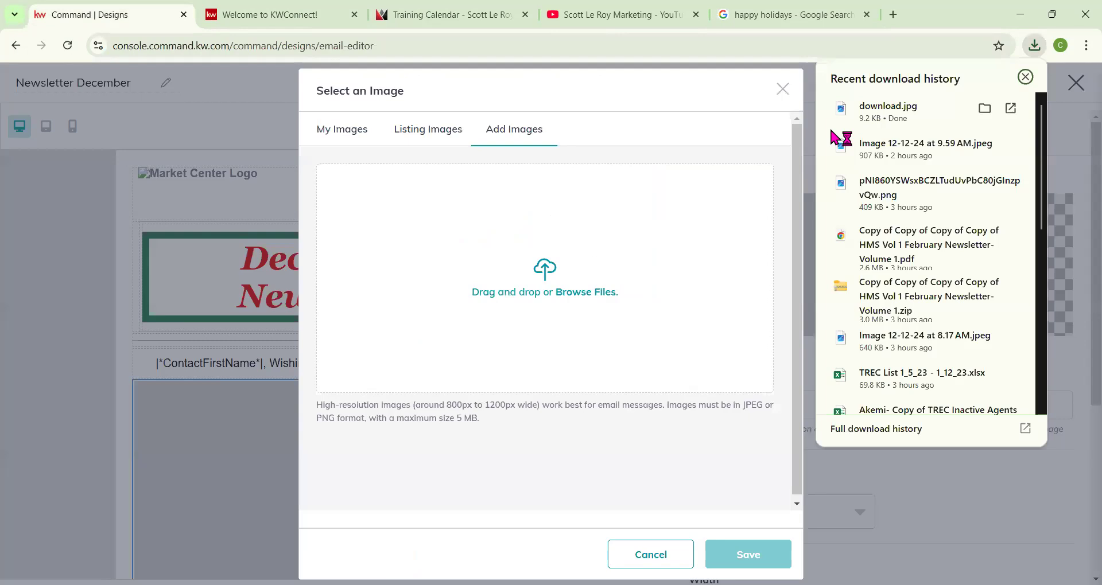
drag(841, 109, 595, 261)
click(1025, 77)
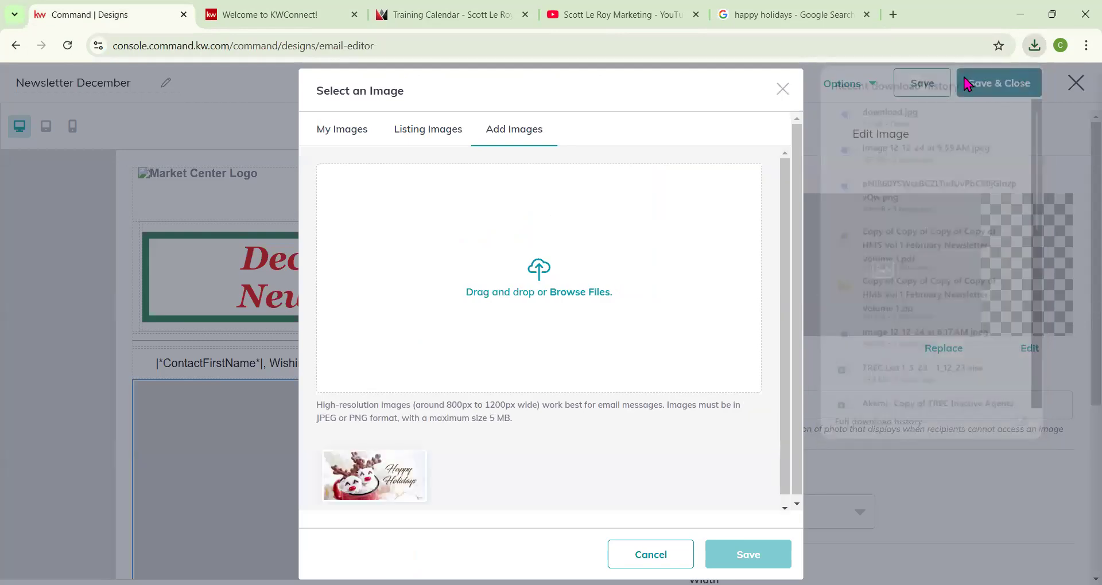
Select the uploaded Happy Holiday picture and save it into the image block.
click(395, 492)
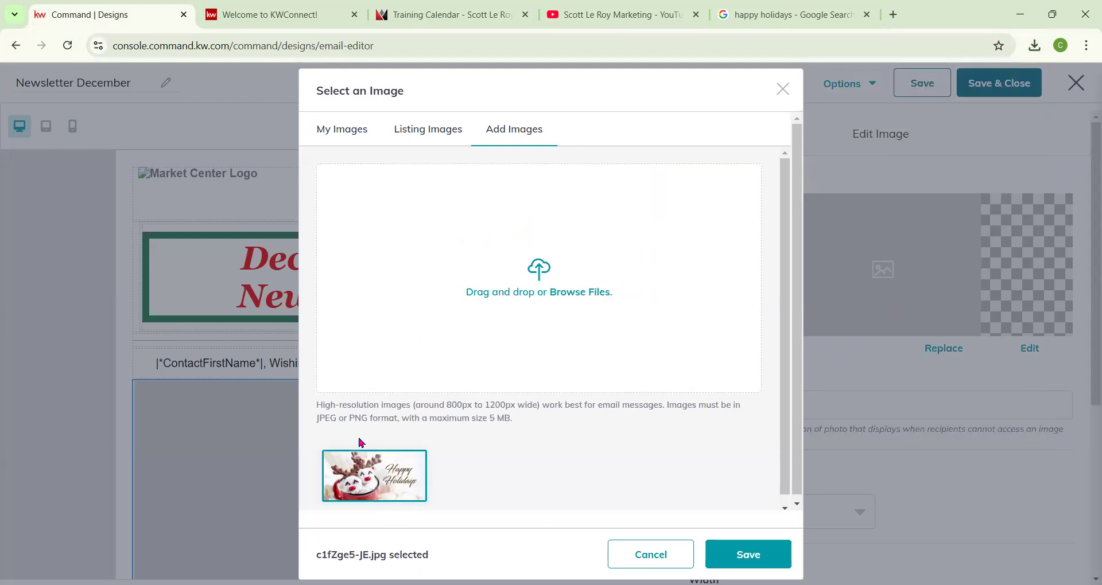
click(753, 554)
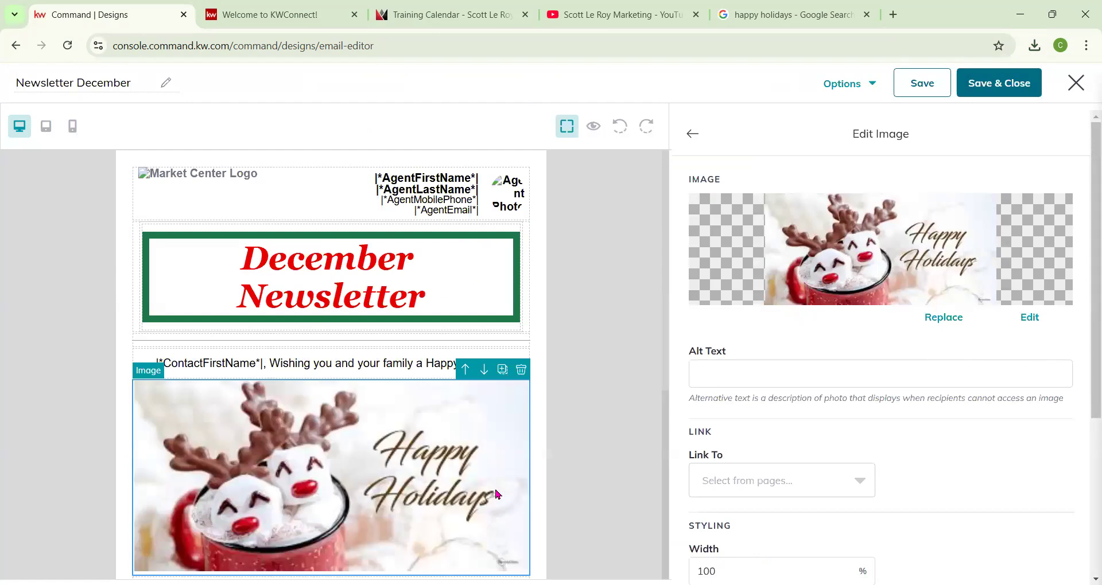
scroll(497, 494, down, 3)
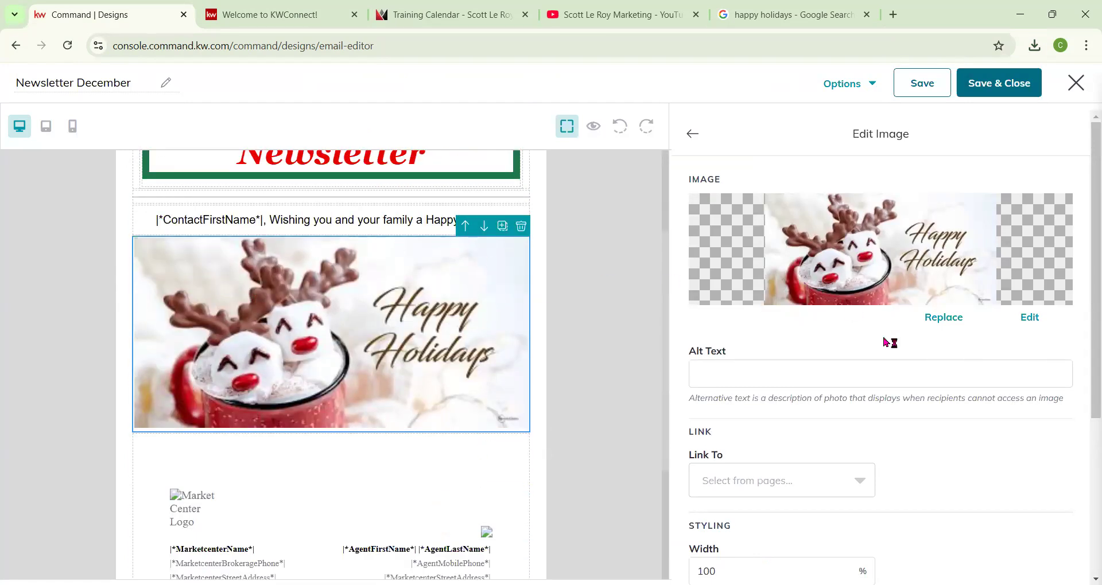
scroll(819, 318, down, 1)
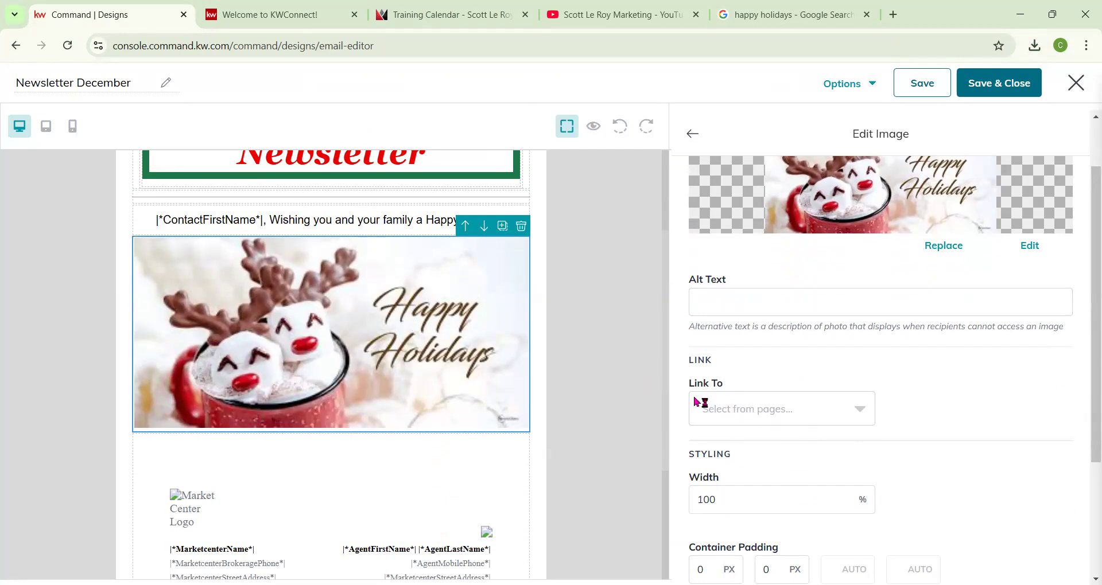
Link the image to a web address copied from the Training Calendar tab's URL.
click(738, 405)
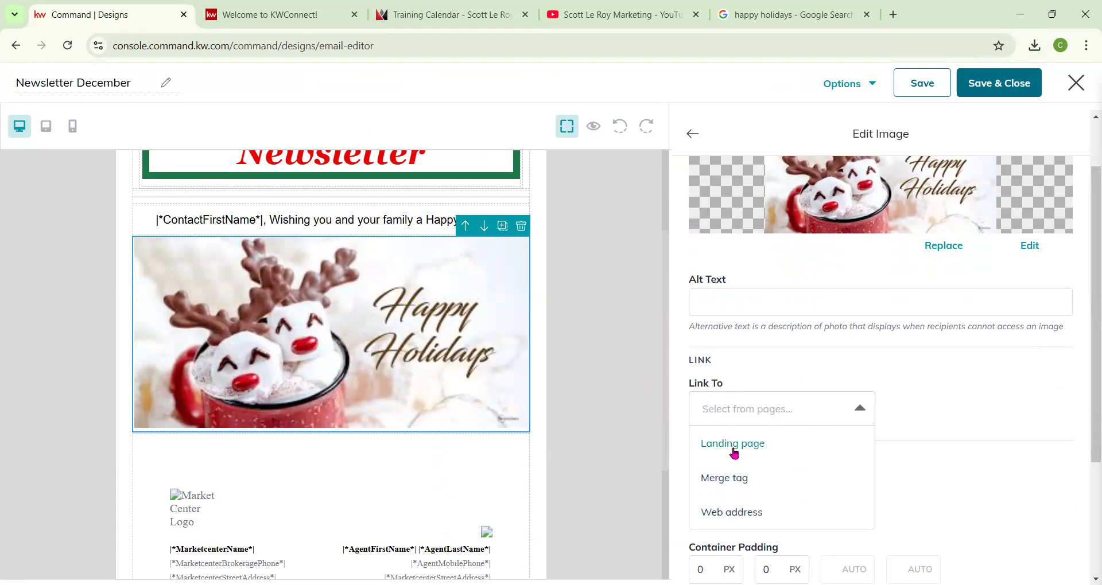
click(730, 516)
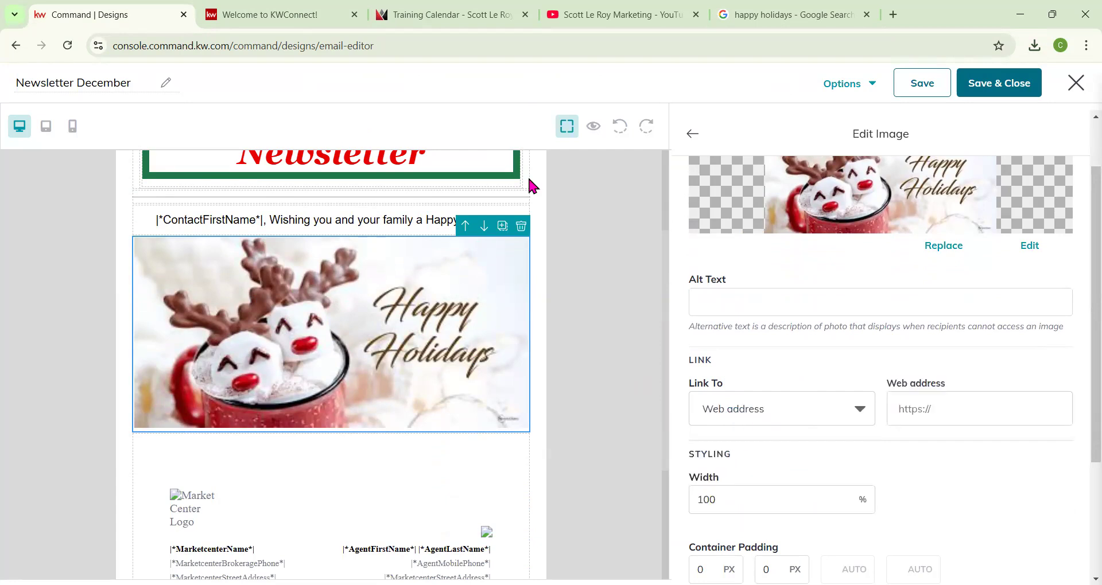
click(450, 15)
click(290, 46)
click(141, 8)
click(954, 411)
text(https://scottleroymarketing.com/resources/training/training-calendar/)
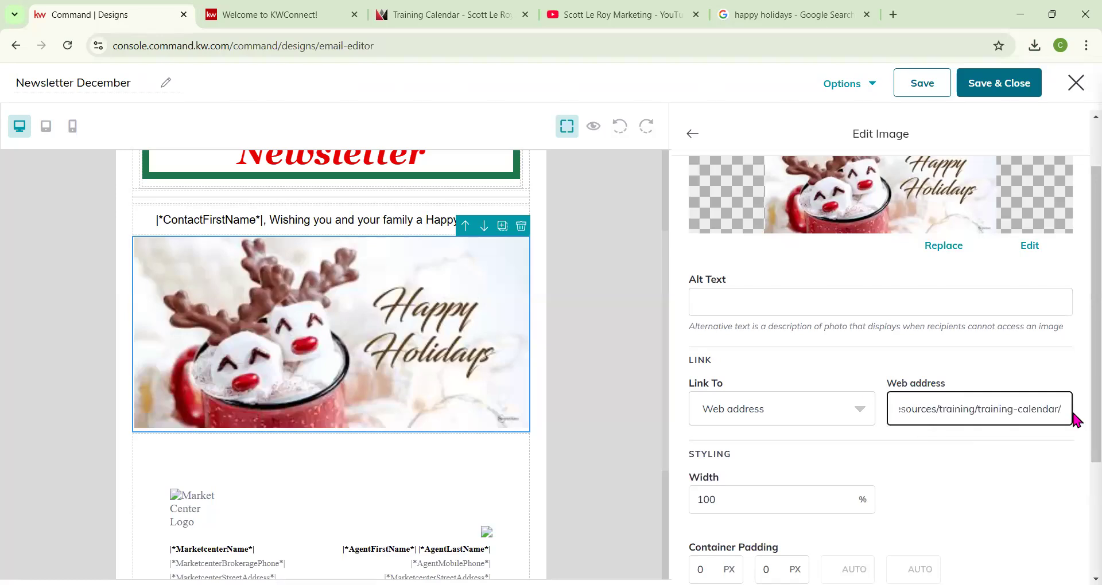
Set the image's top and bottom container padding to 50 px.
scroll(989, 422, down, 1)
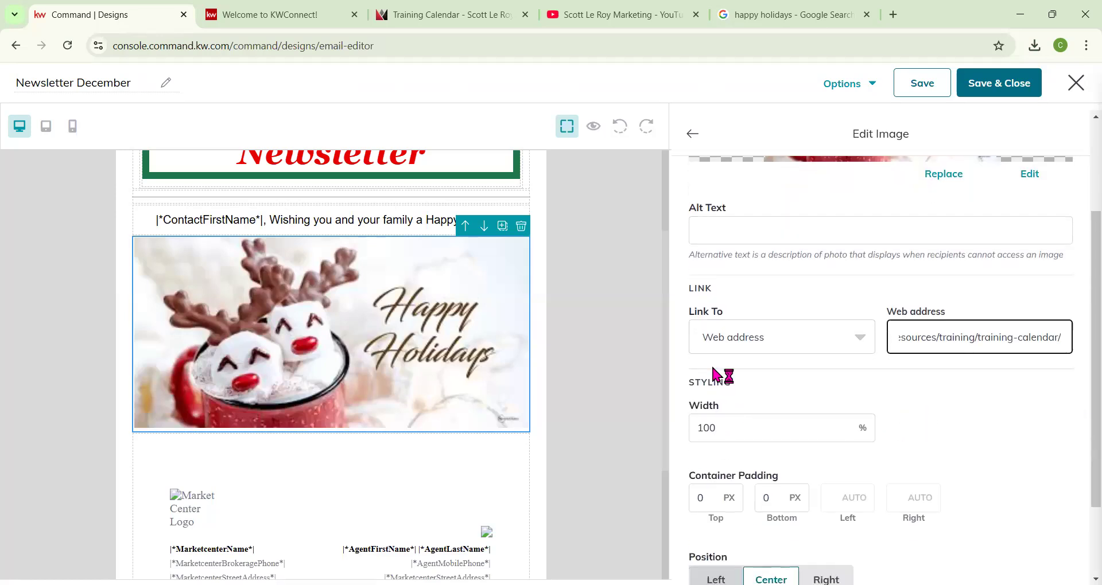
scroll(723, 411, down, 2)
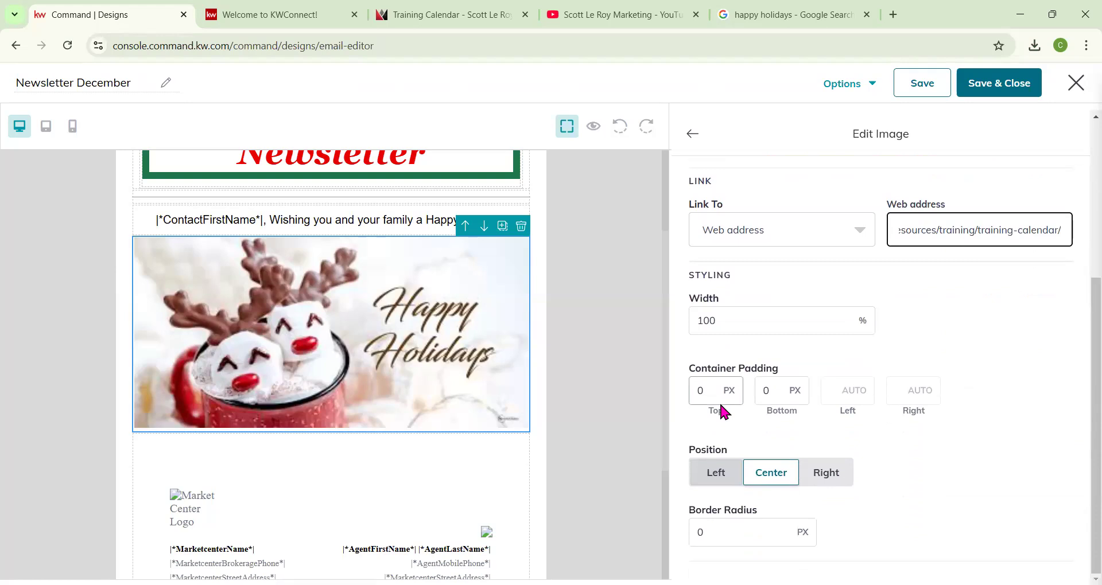
double_click(715, 391)
text(50)
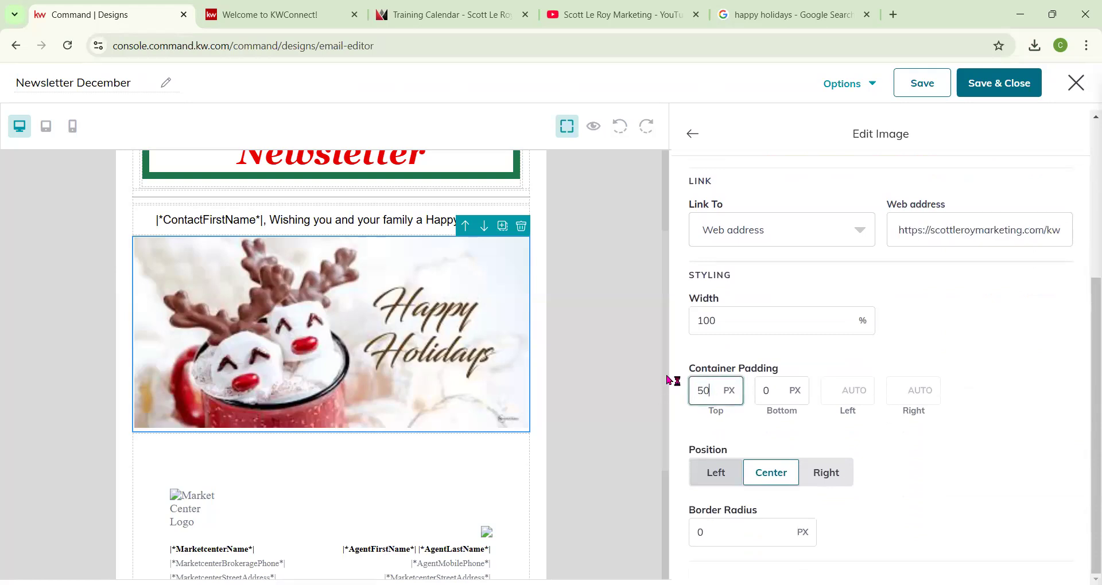
key(Tab)
text(50)
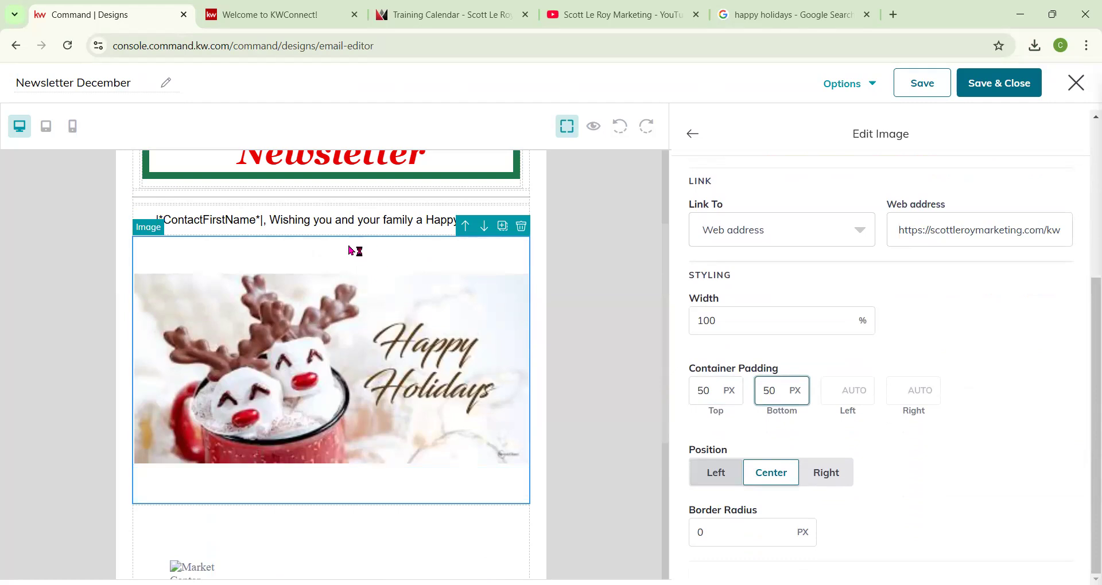
Clear the image's top and bottom container padding values.
double_click(722, 385)
key(BackSpace)
key(Tab)
key(BackSpace)
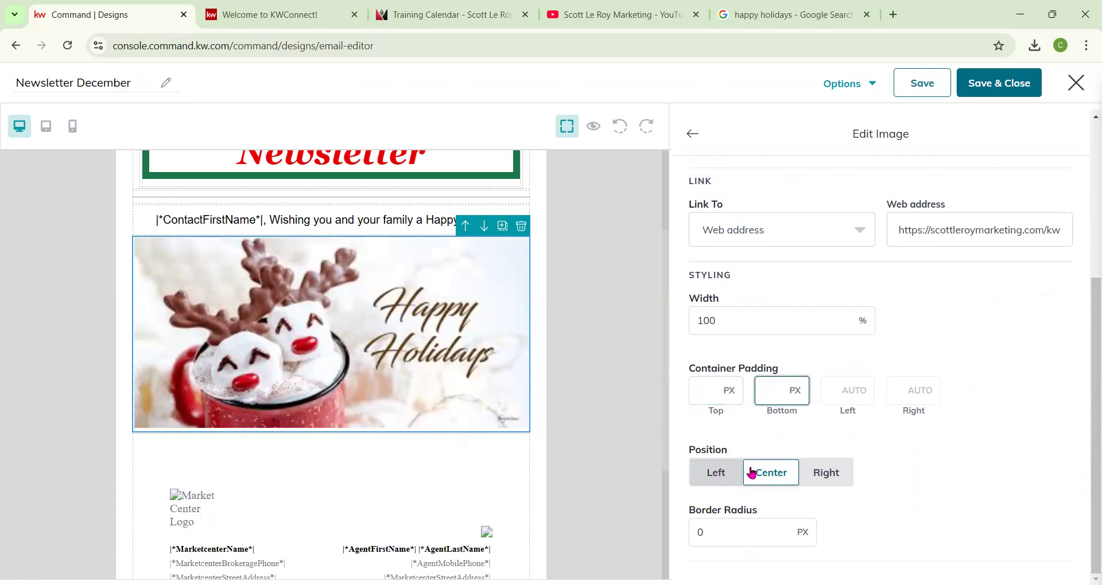
Set the image width to 75% and switch to the mobile preview.
drag(740, 321, 664, 322)
text(5)
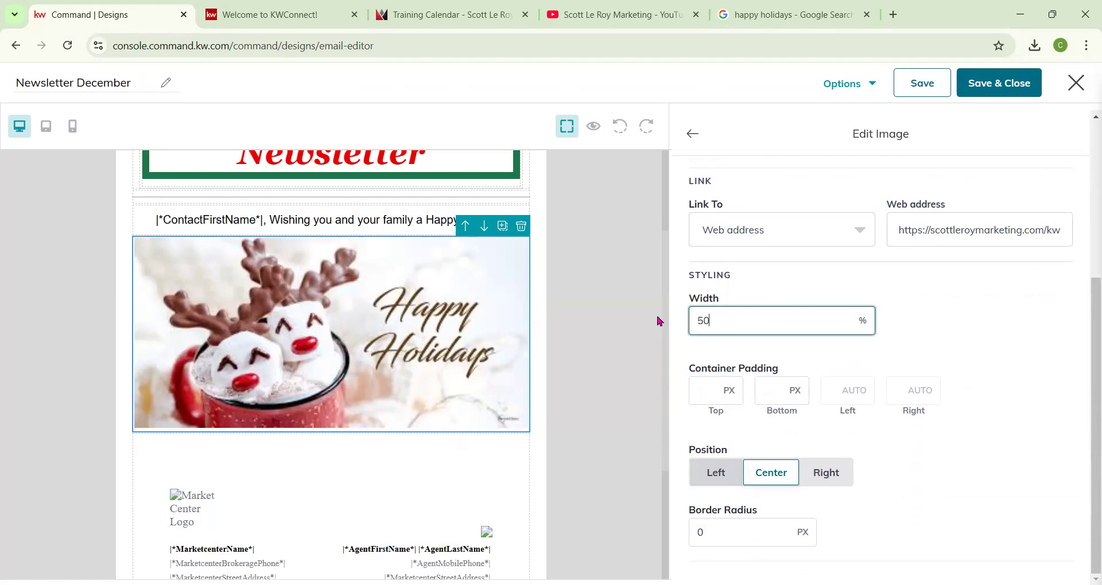
text(0)
key(BackSpace)
key(BackSpace)
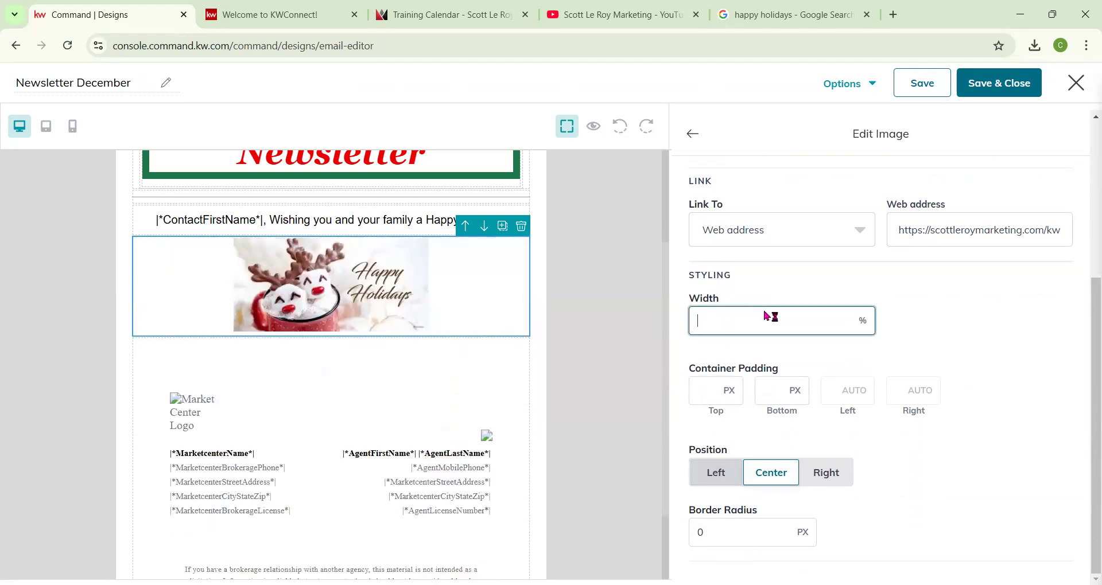
text(75)
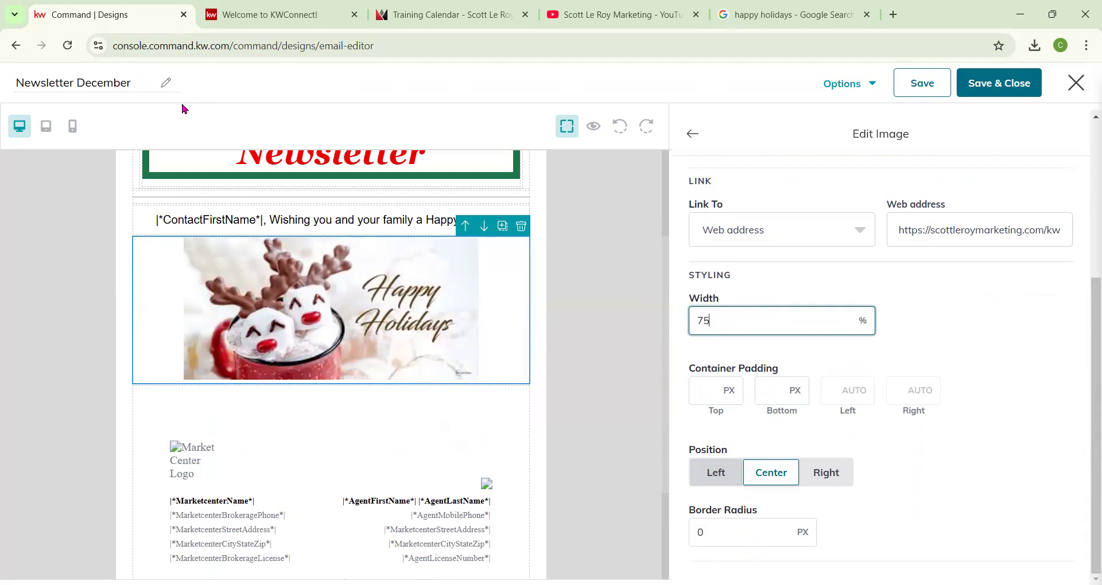
click(77, 136)
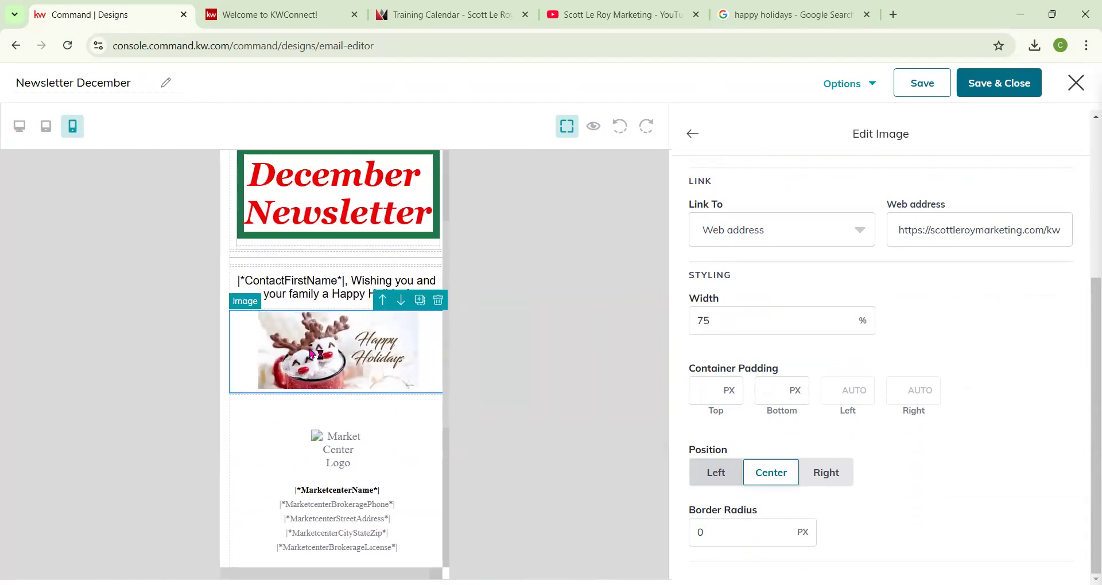
Try 100% and then 75% image width in the mobile preview, then return to the desktop preview.
drag(746, 321, 675, 330)
text(100)
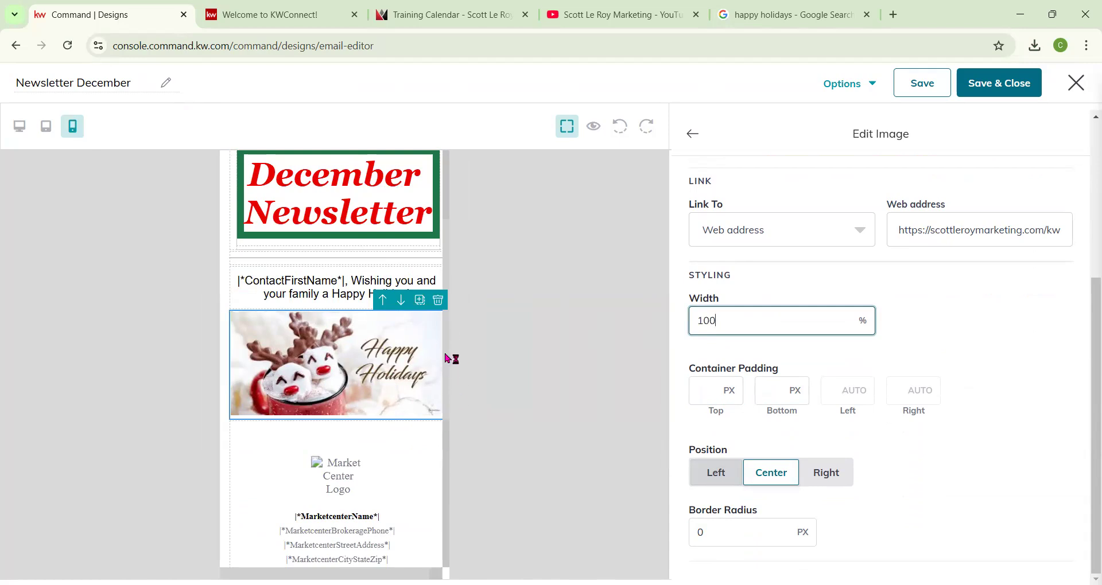
drag(715, 321, 671, 324)
text(75)
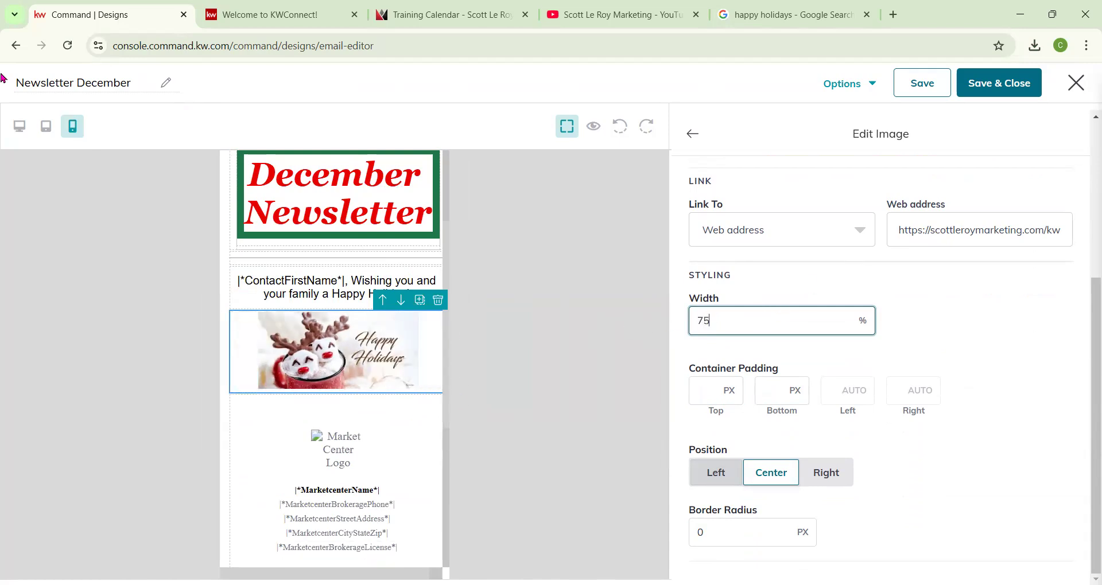
click(20, 126)
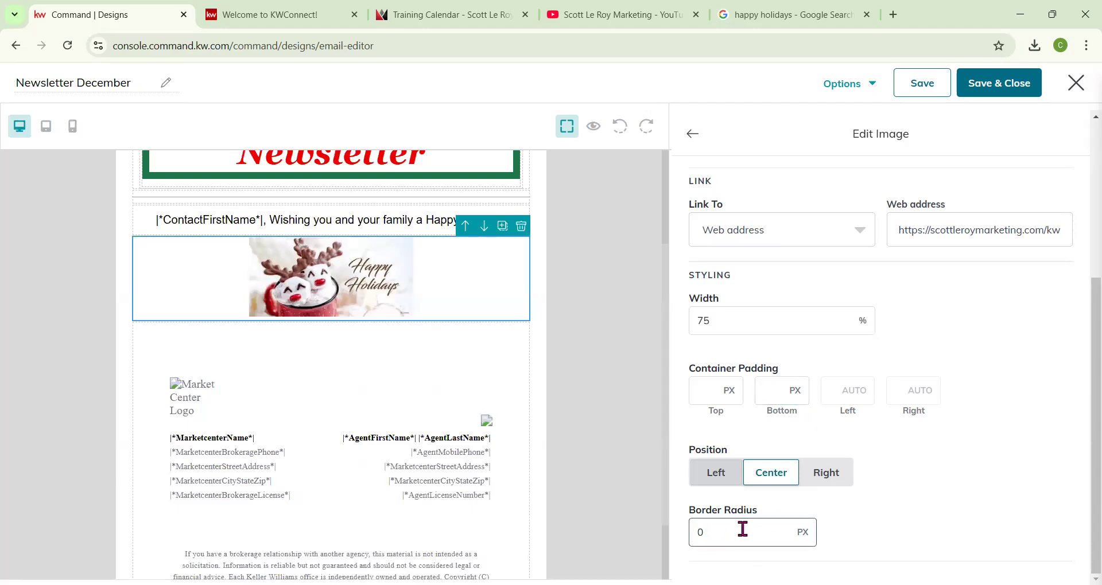
Set the holiday image's width to 90%.
scroll(858, 336, up, 5)
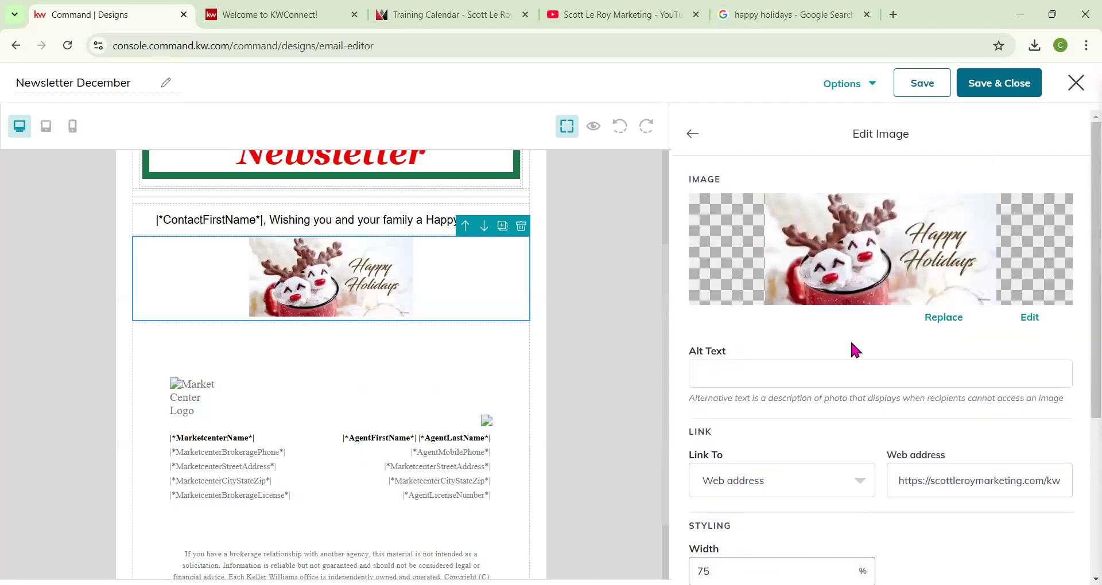
scroll(738, 402, down, 3)
drag(738, 428, 649, 419)
text(80)
key(BackSpace)
key(BackSpace)
text(90)
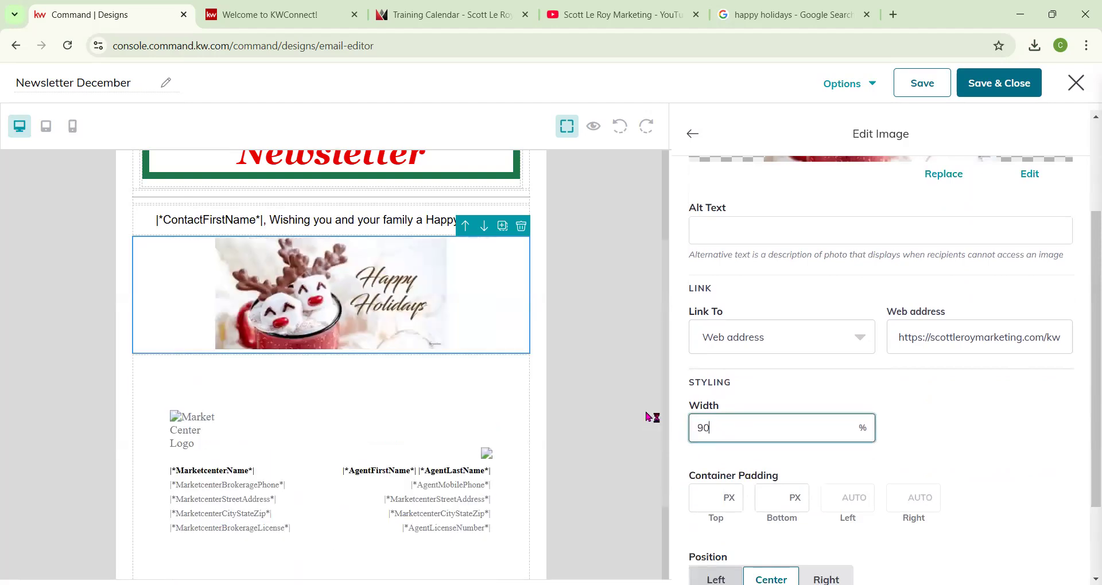
scroll(809, 373, down, 1)
scroll(809, 369, up, 3)
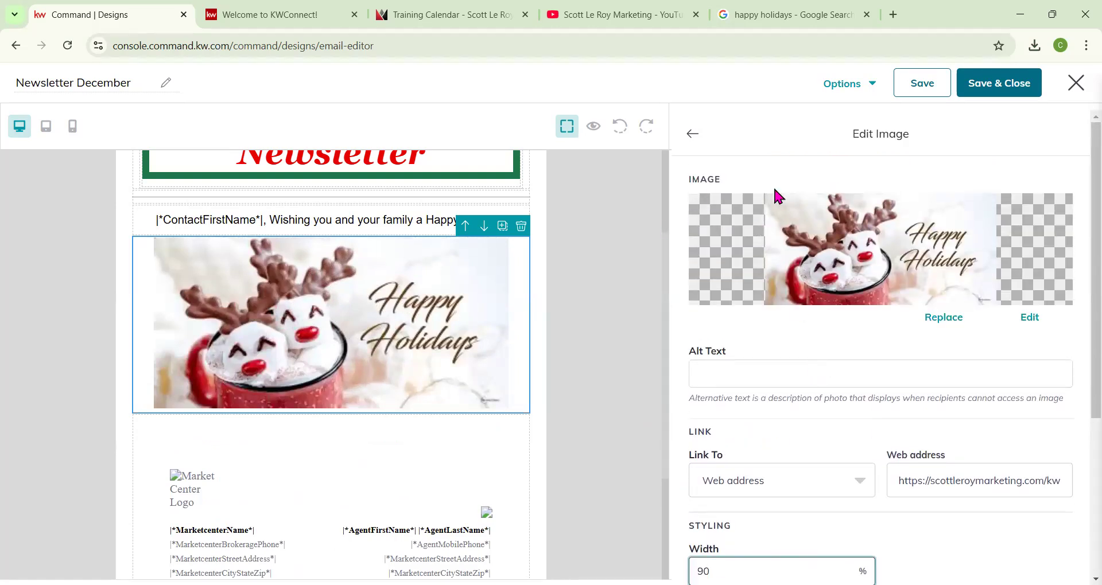
Add a Button block below the holiday image.
click(692, 134)
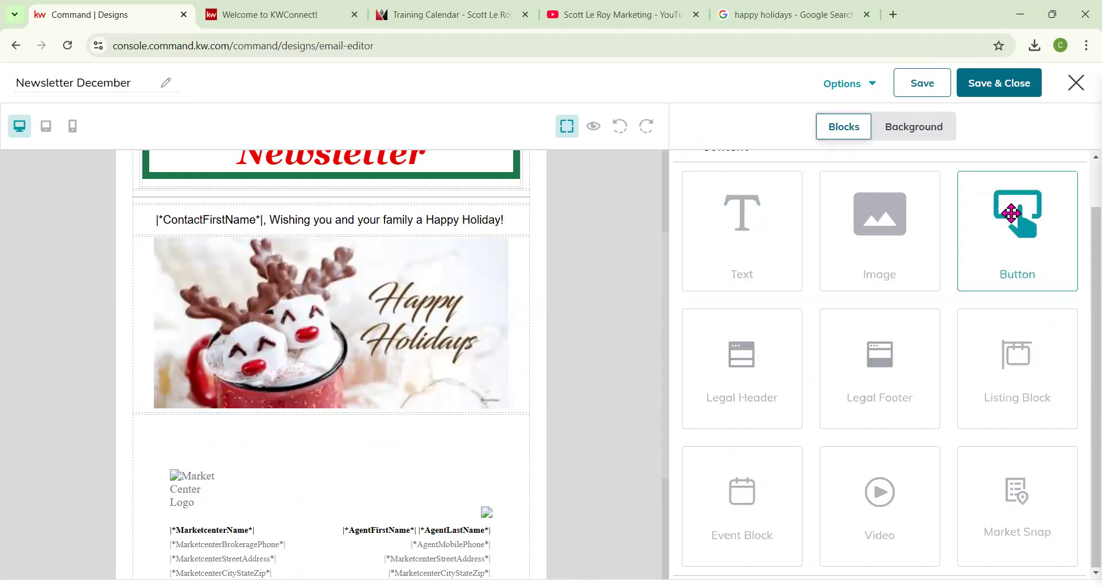
drag(1012, 213, 636, 369)
drag(293, 401, 300, 406)
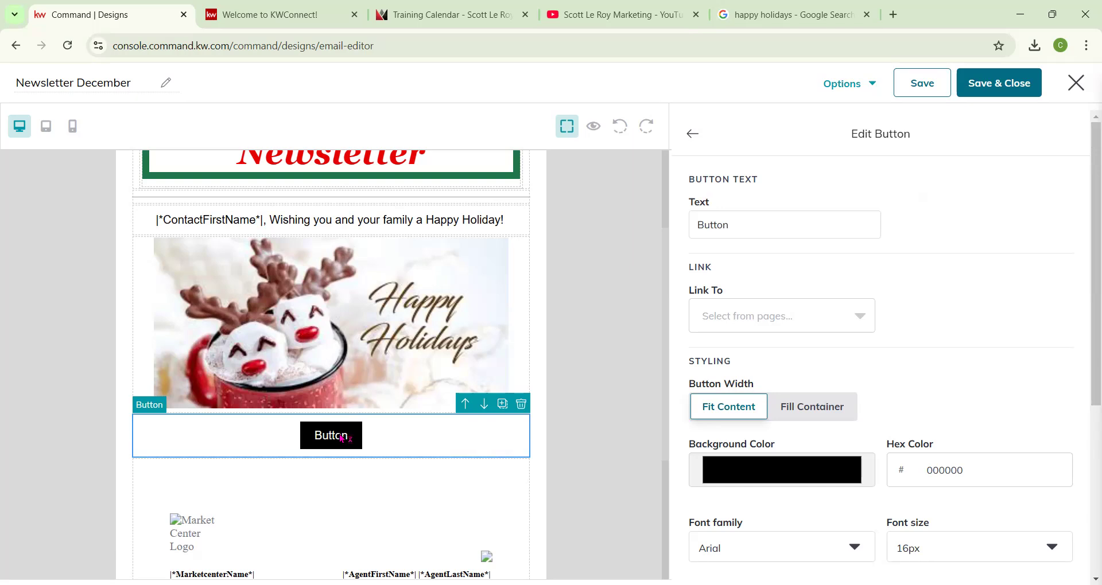
Change the button text to "Register here".
click(783, 220)
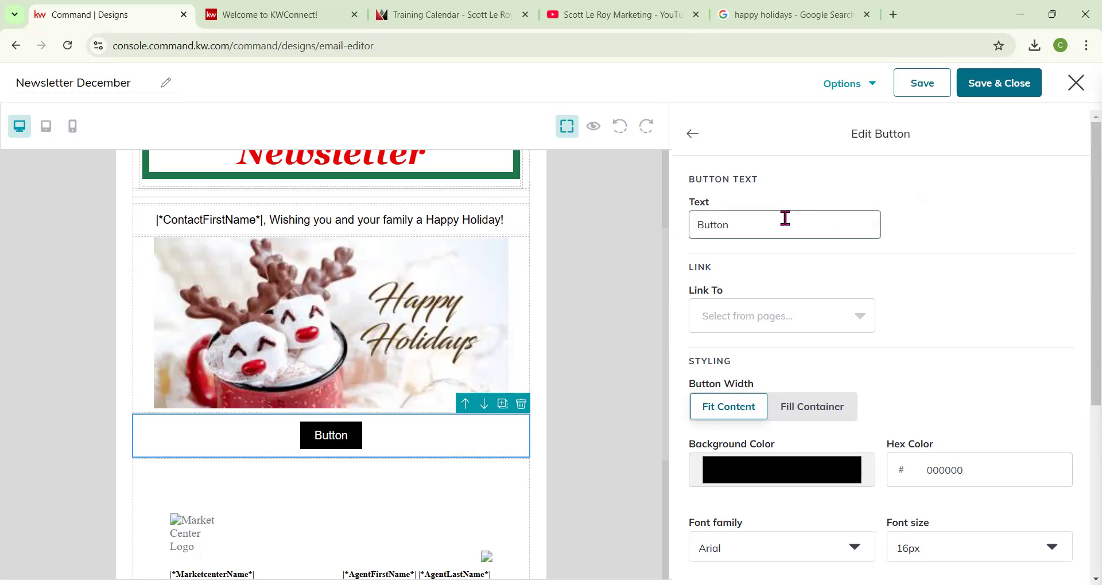
double_click(696, 227)
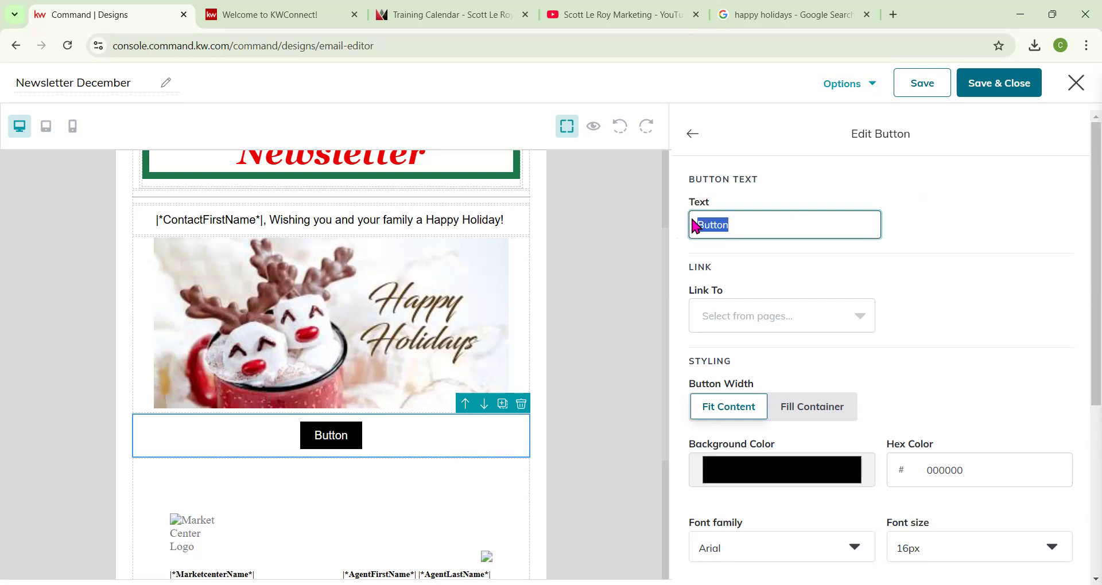
text(Register here)
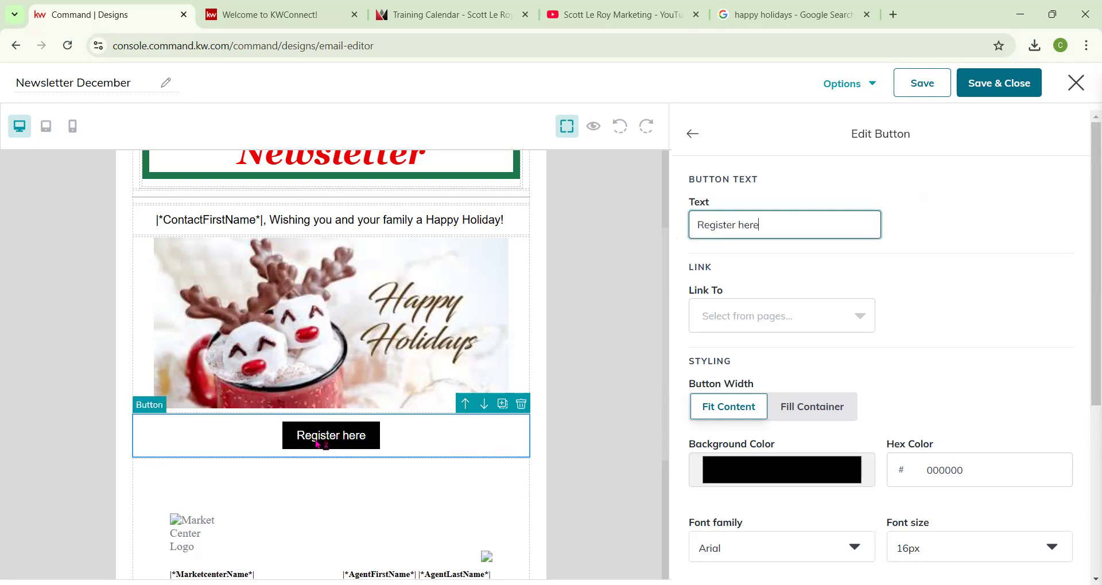
Link the button to the KWConnect logos-branding page address copied from its browser tab.
click(748, 320)
click(748, 387)
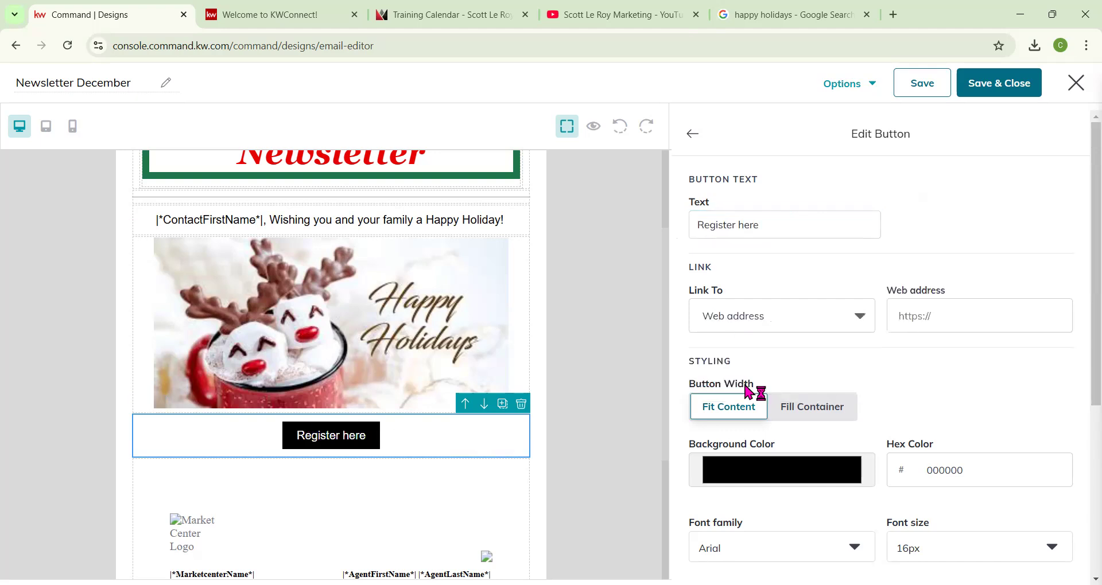
click(319, 13)
click(122, 37)
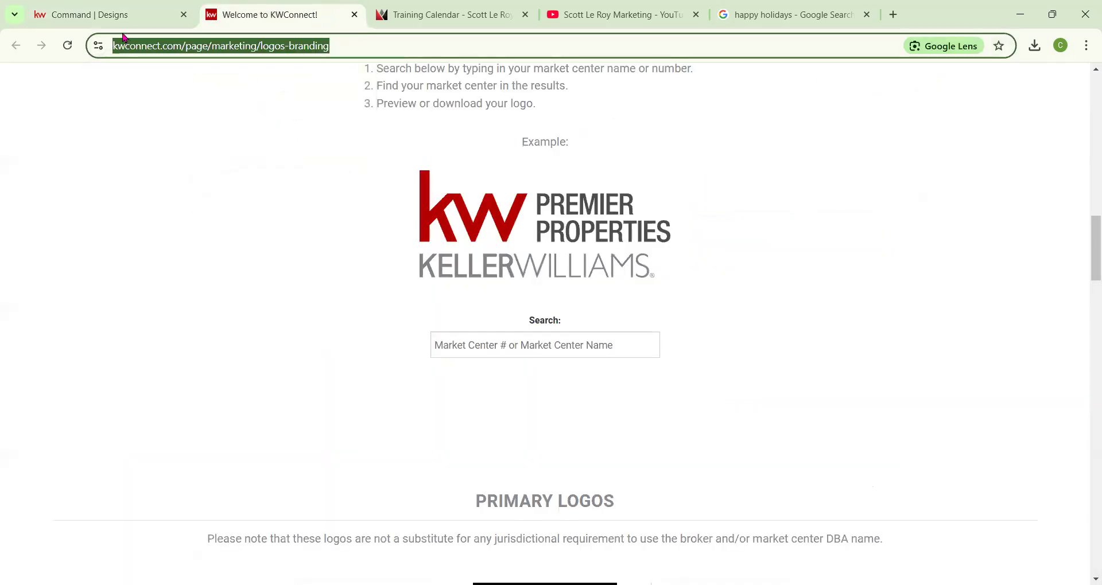
click(125, 20)
click(945, 314)
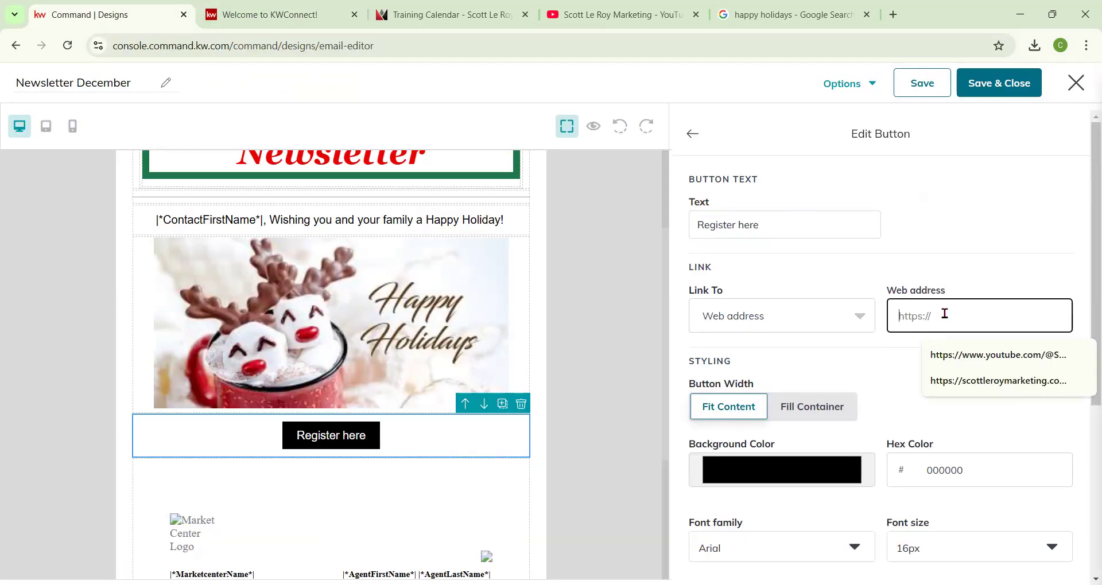
text(https://kwconnect.kw.com/page/marketing/logos-branding)
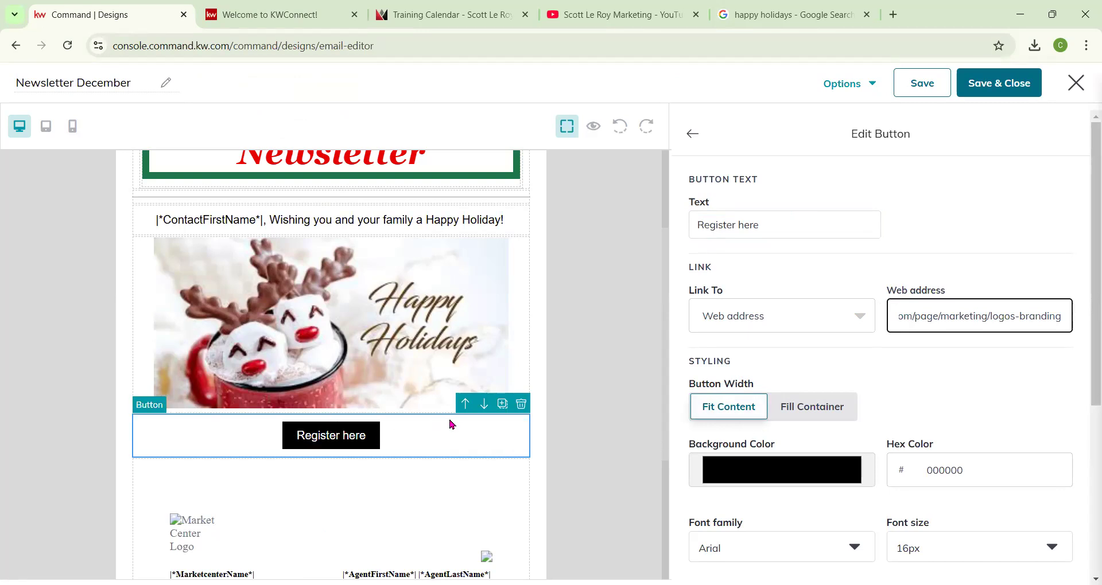
Set the button width to fill its container.
scroll(918, 448, down, 1)
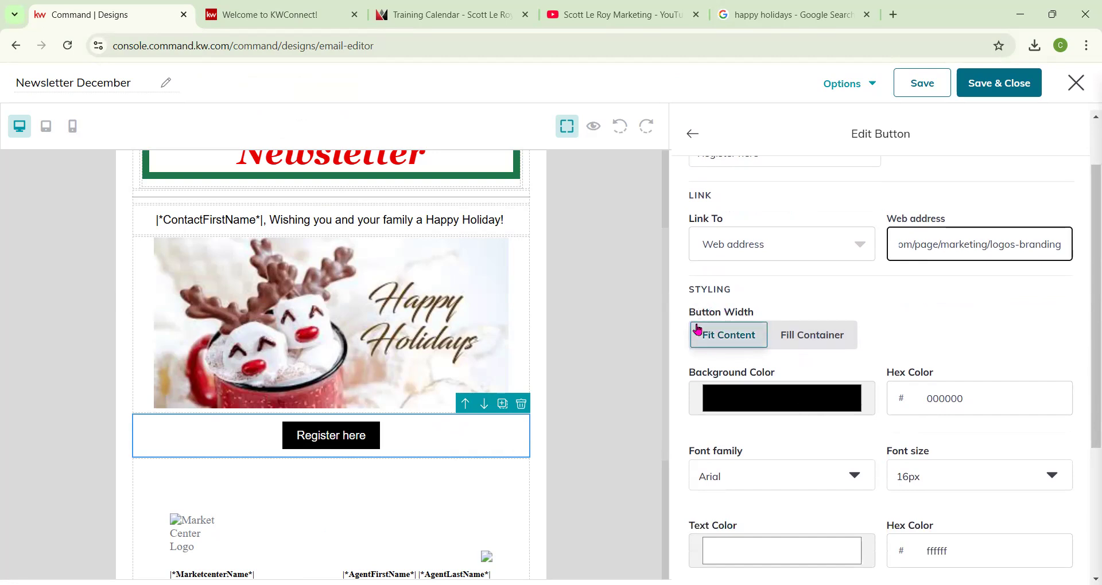
click(798, 336)
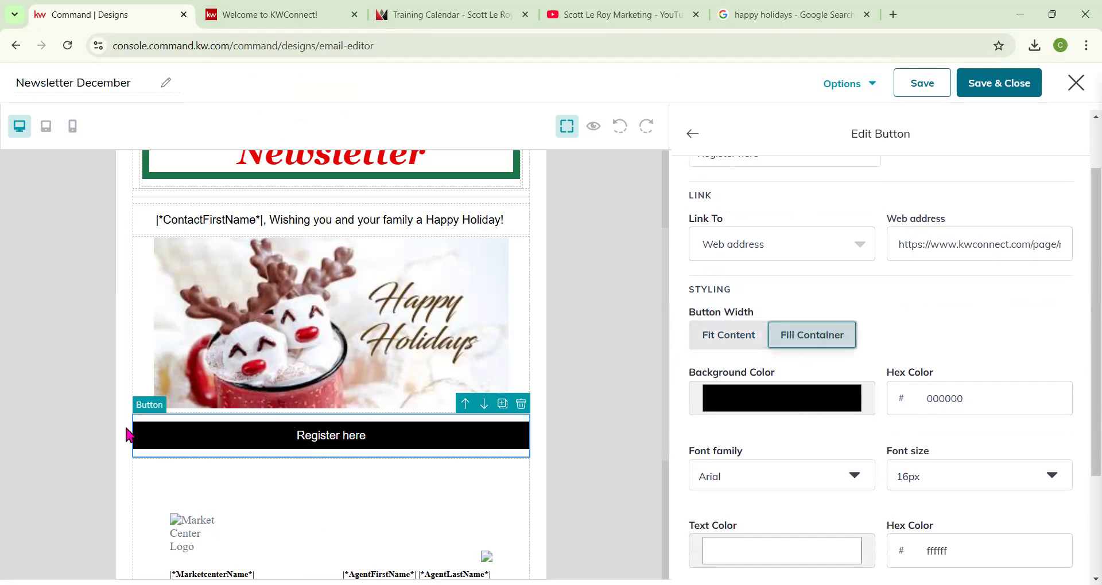
click(749, 343)
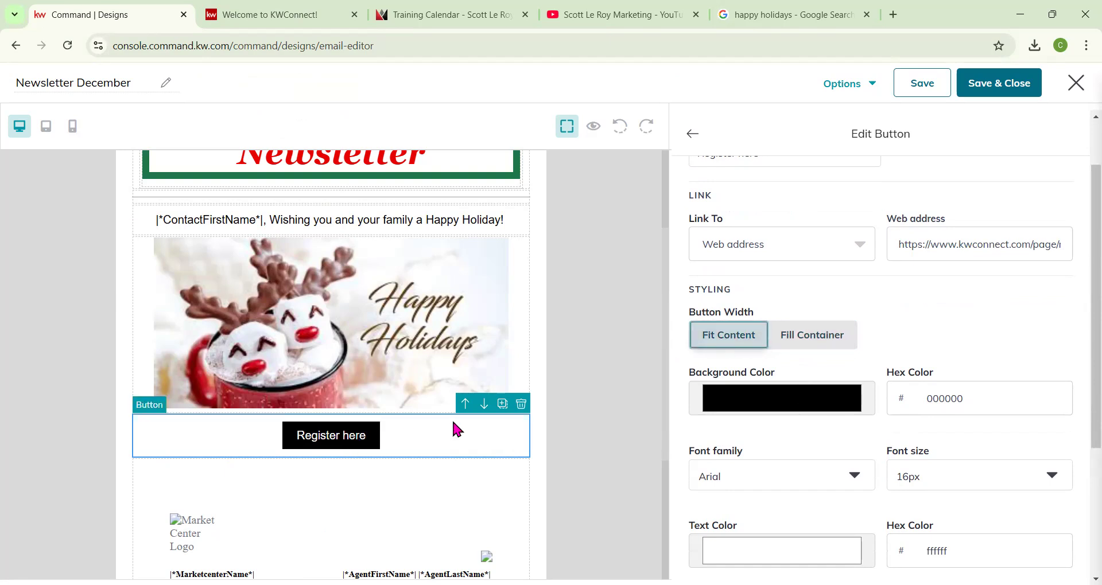
click(832, 349)
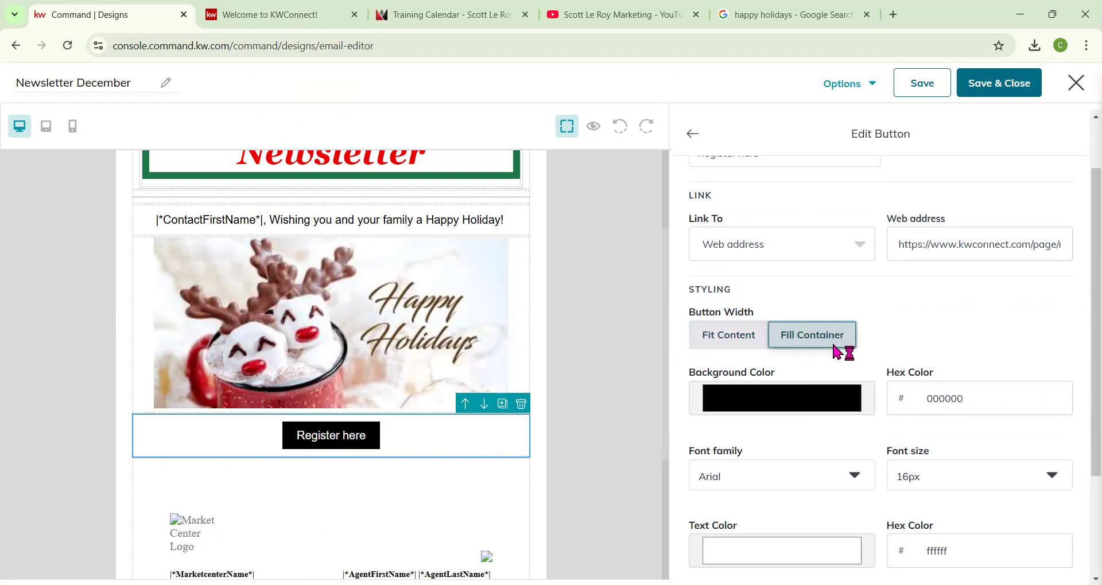
Set the button background to the red d50c20 sampled from the holiday image, and its font to Georgia 20px.
click(305, 339)
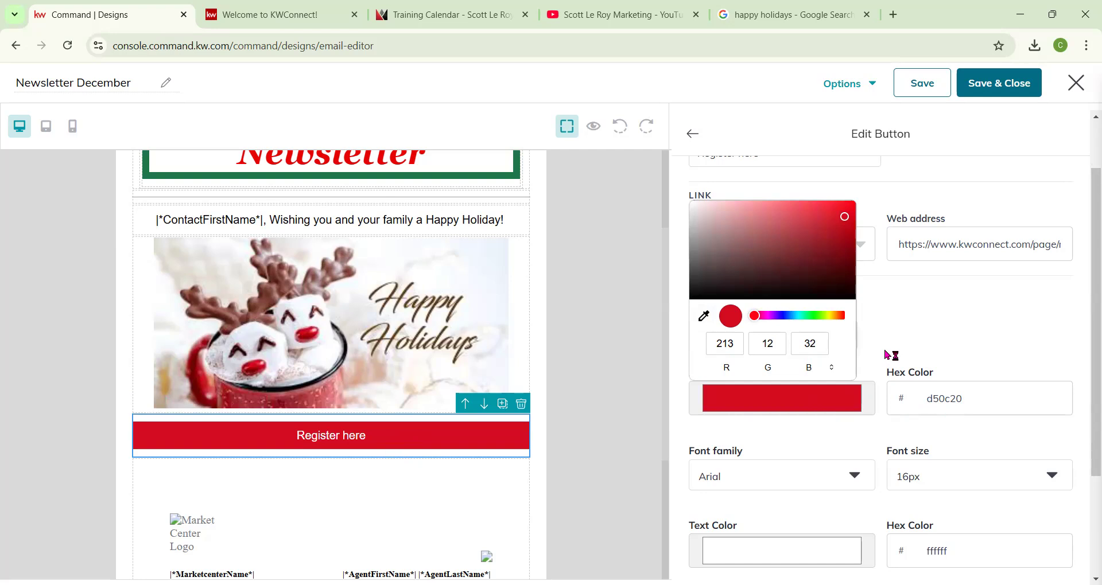
click(775, 479)
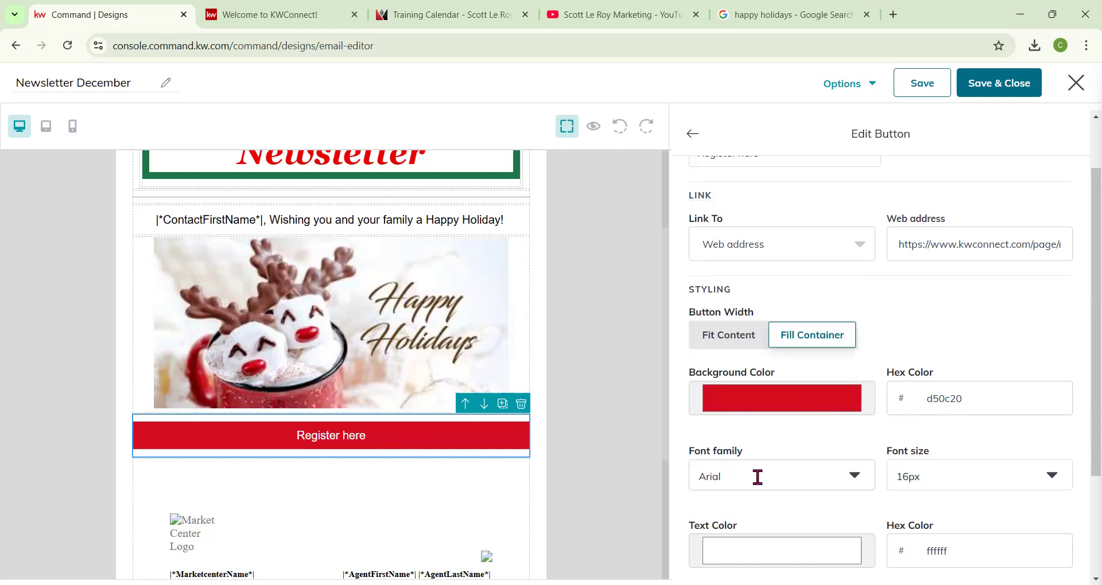
click(756, 478)
click(747, 412)
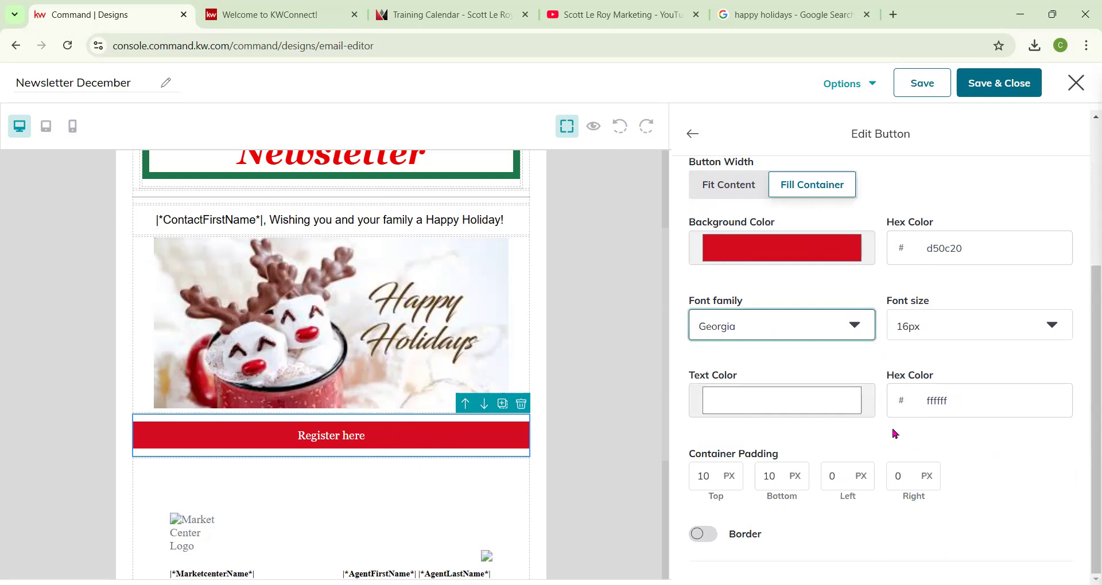
click(964, 335)
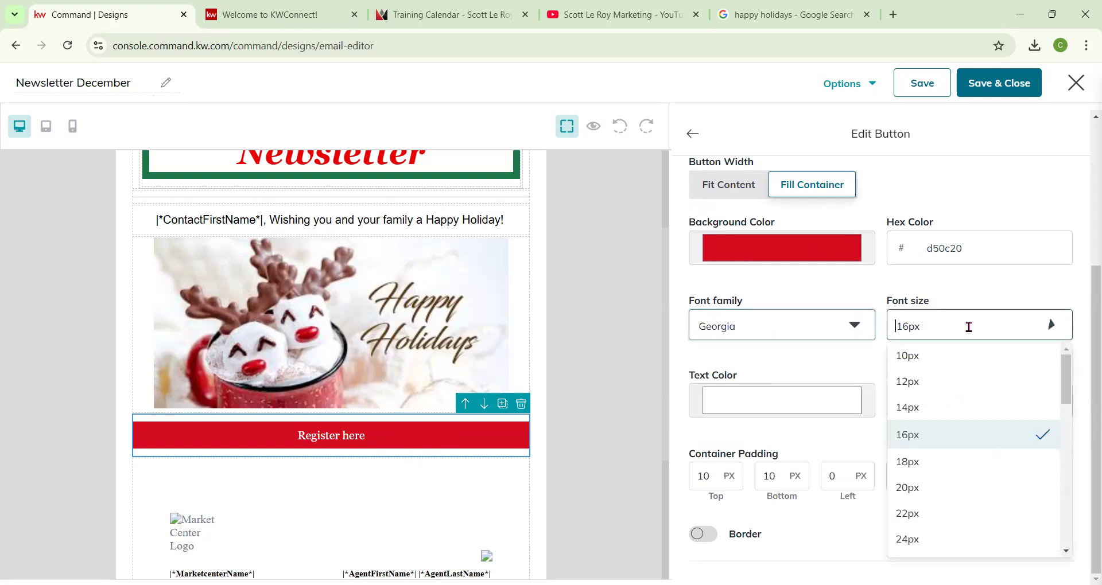
click(933, 478)
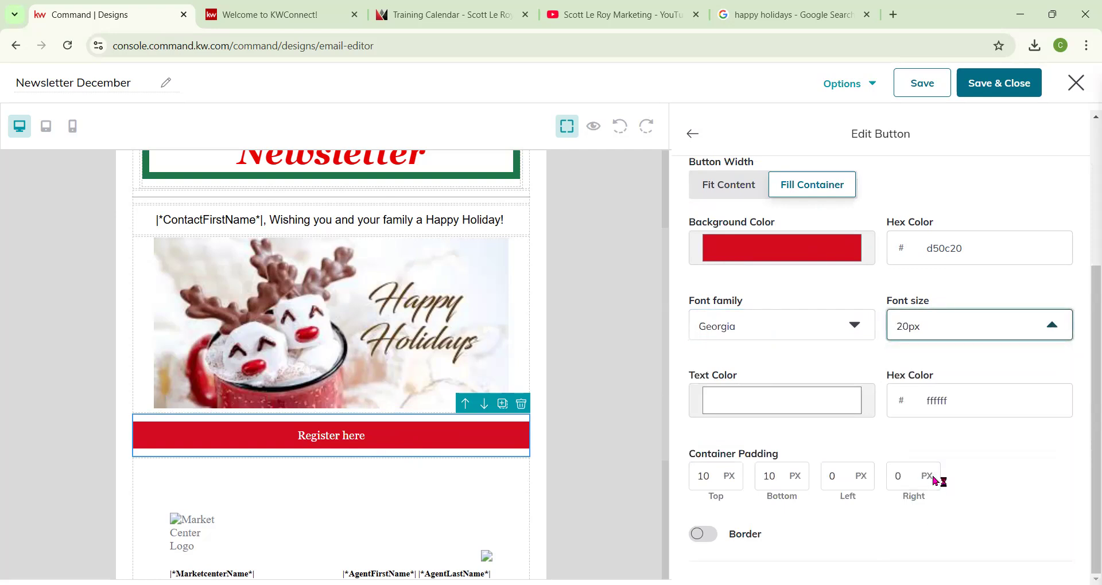
Set the button's container padding to 50 px on all four sides.
click(769, 407)
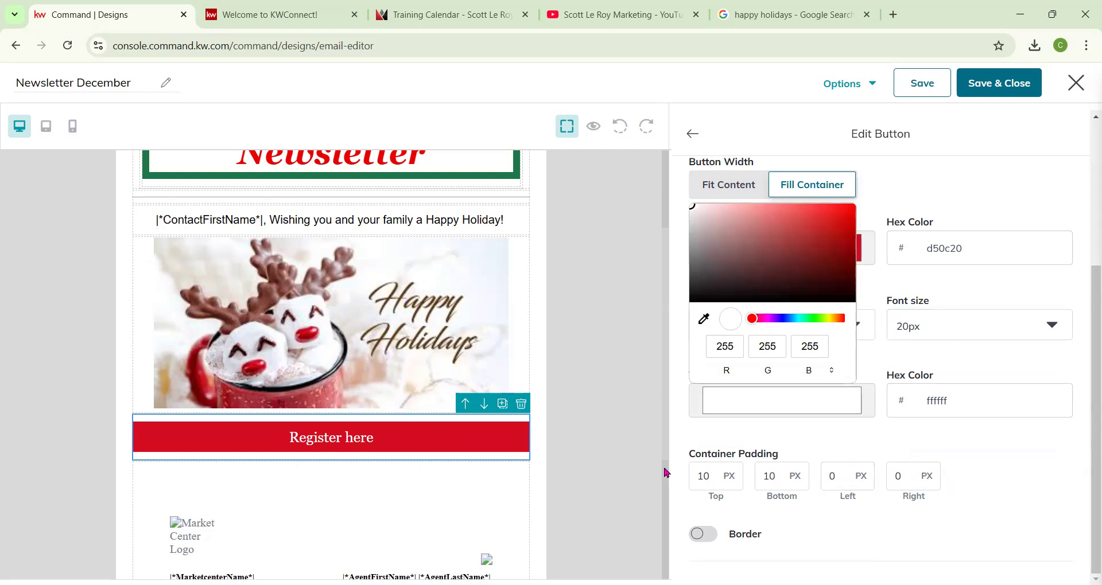
click(704, 476)
double_click(704, 475)
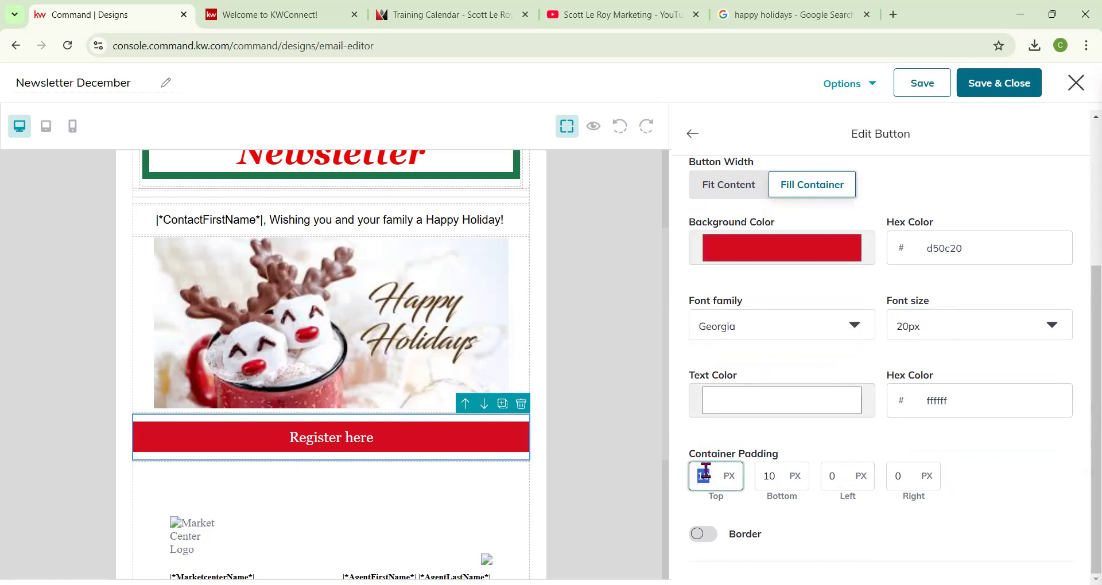
text(5)
key(Tab)
text(50)
key(Tab)
text(50)
key(Tab)
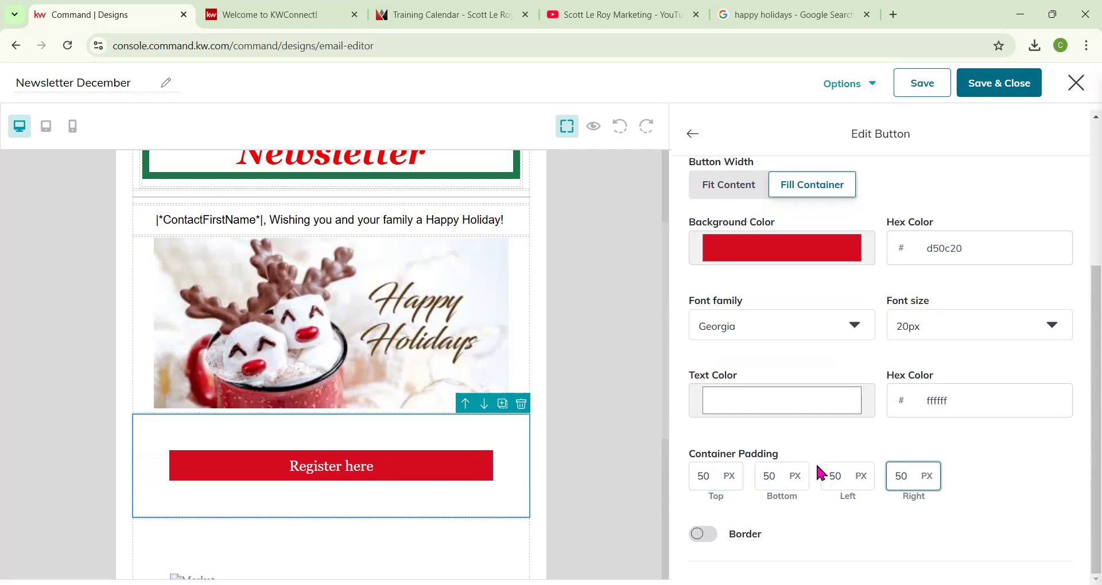
Enable the button border and sample its colour 5b2b1e from the holiday image.
click(701, 536)
scroll(745, 498, down, 2)
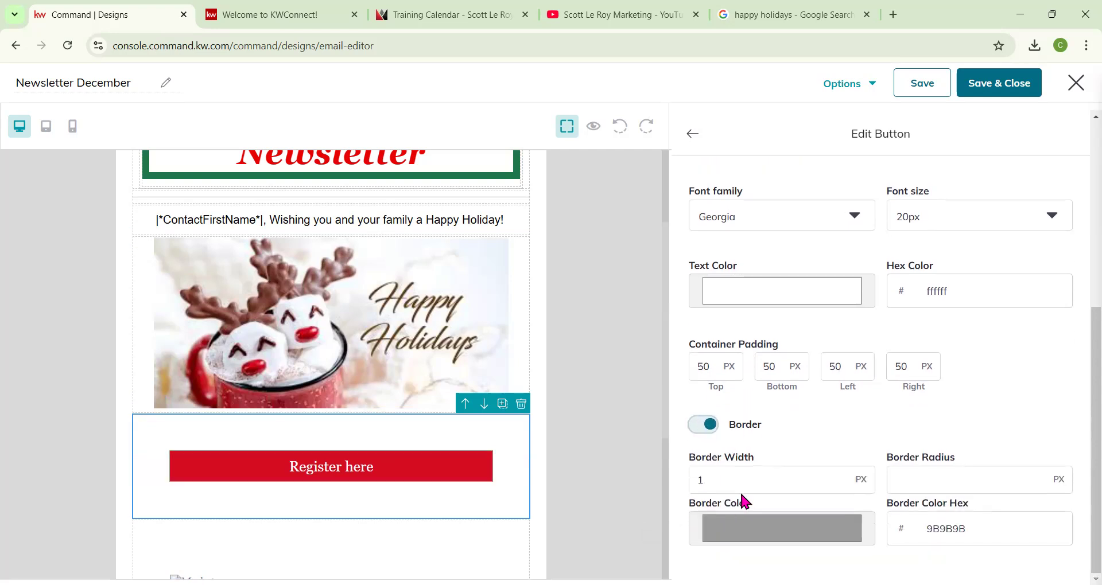
click(744, 527)
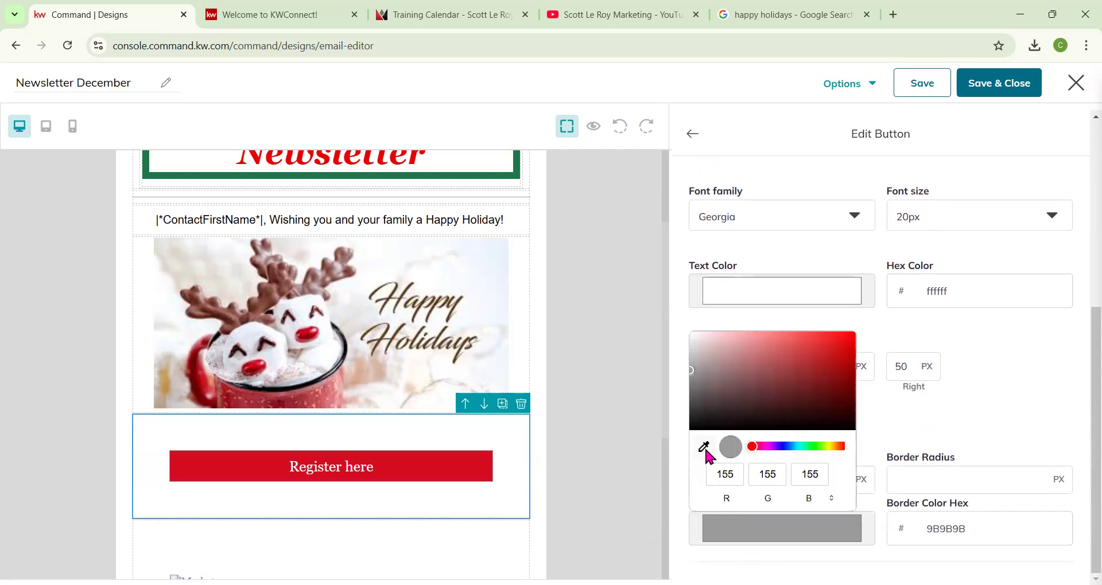
click(269, 277)
click(934, 437)
Set the button border width to 10 px.
drag(715, 475, 632, 481)
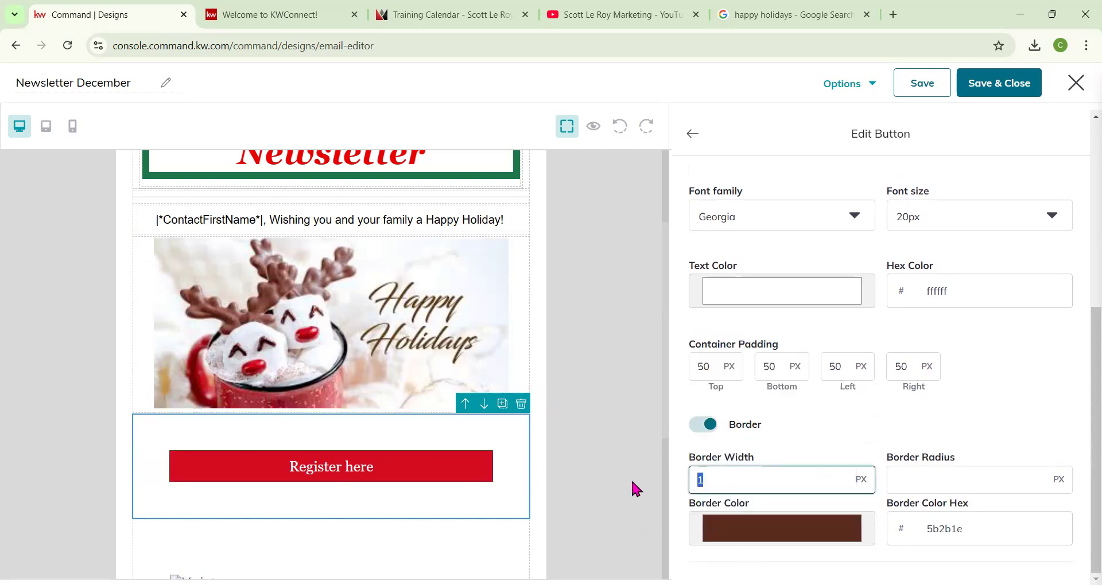
text(50)
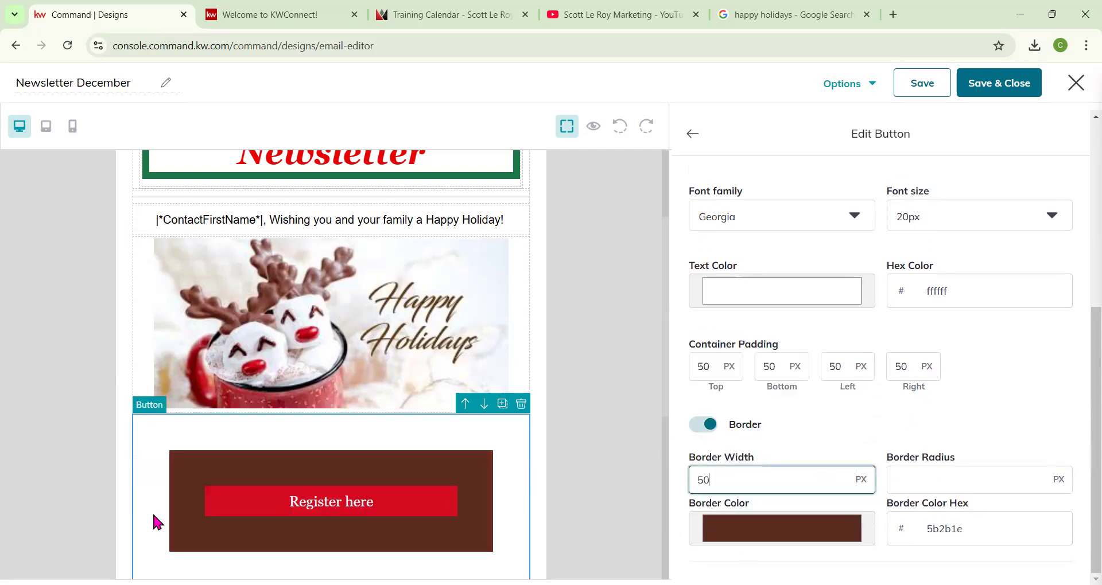
drag(741, 481, 665, 476)
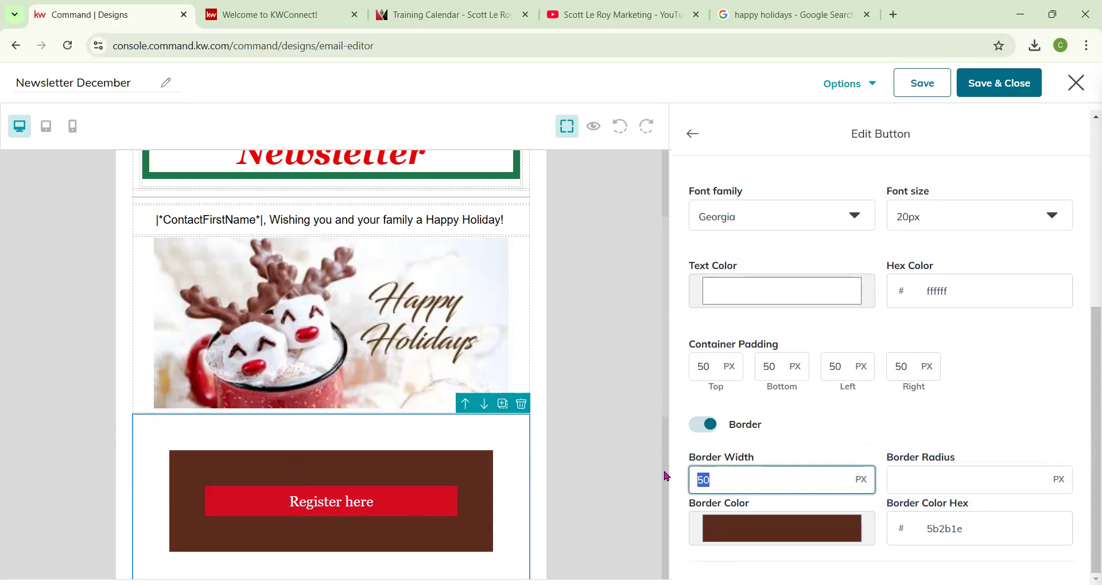
text(1)
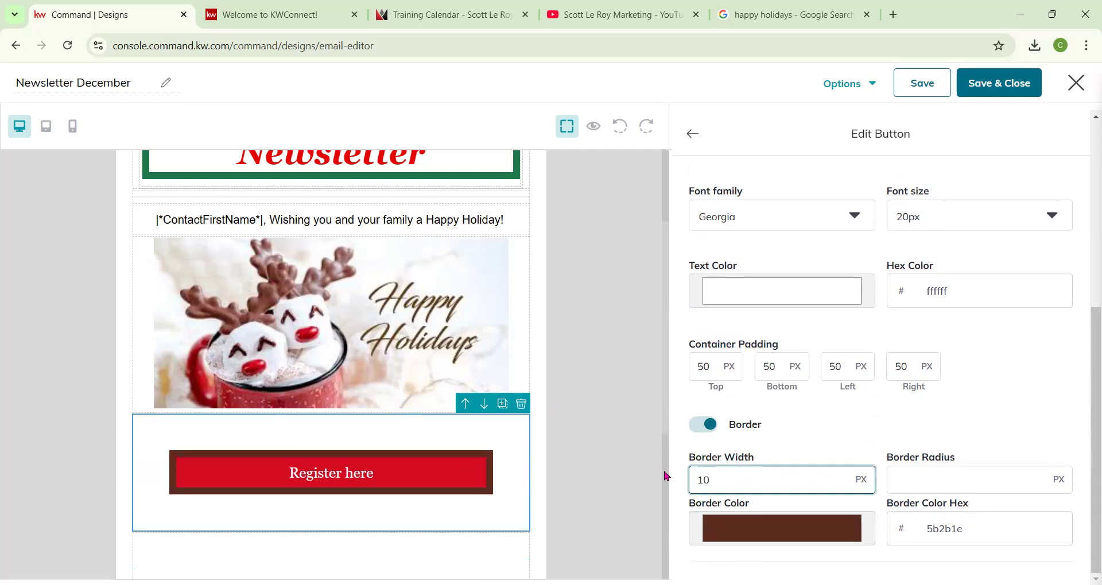
Add a Listing Block below the Register here button.
scroll(947, 401, up, 4)
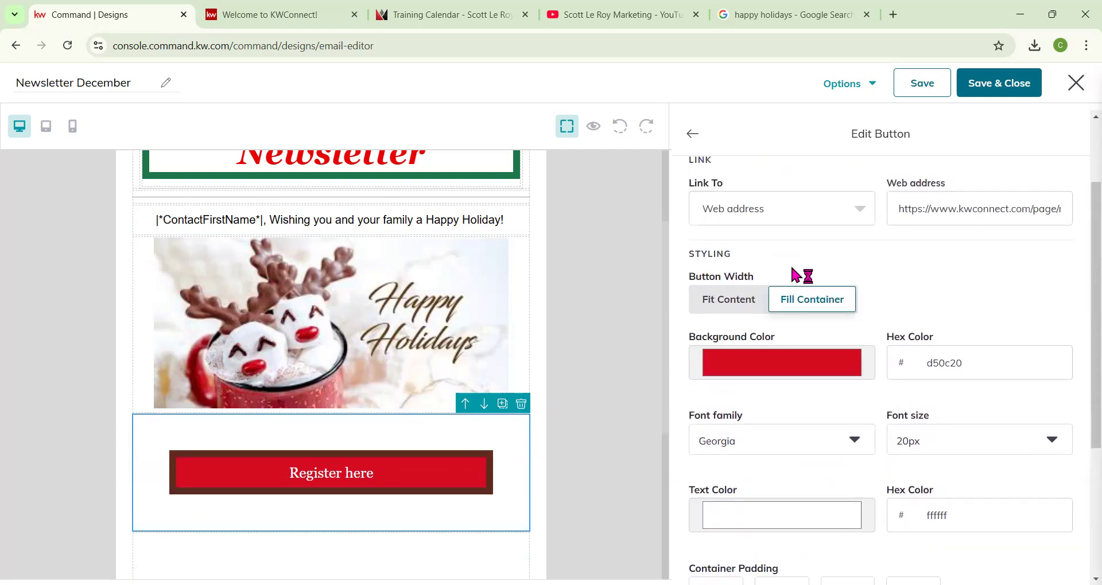
click(694, 135)
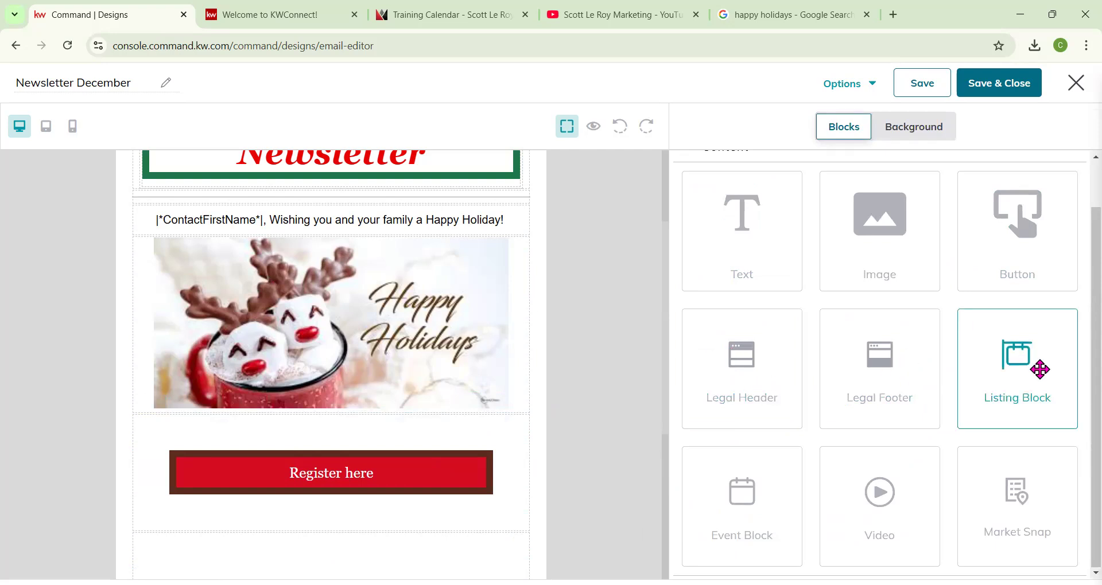
scroll(1071, 373, down, 2)
drag(1039, 362, 440, 396)
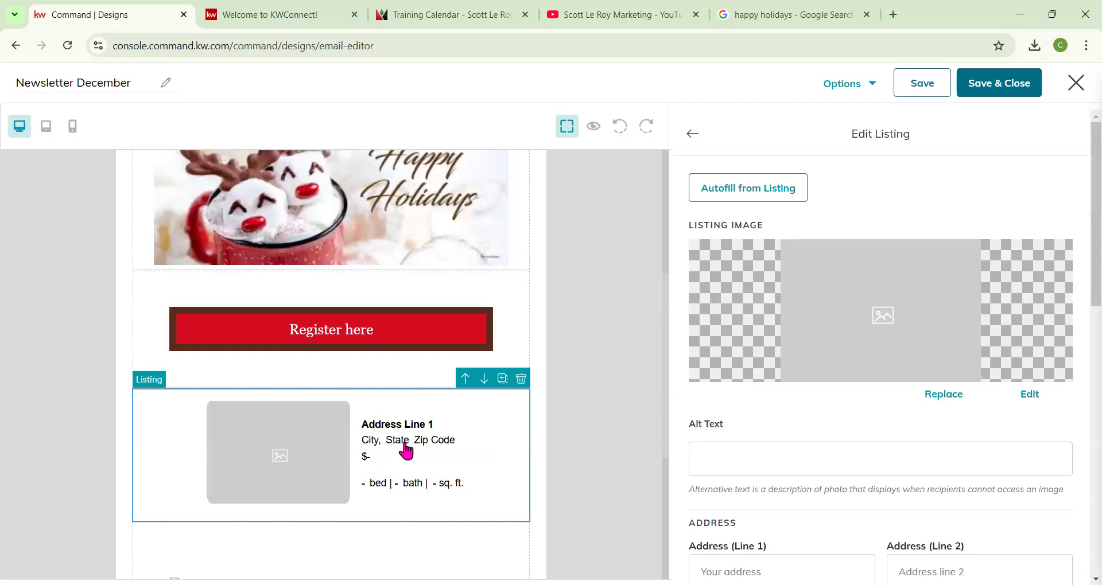
click(750, 192)
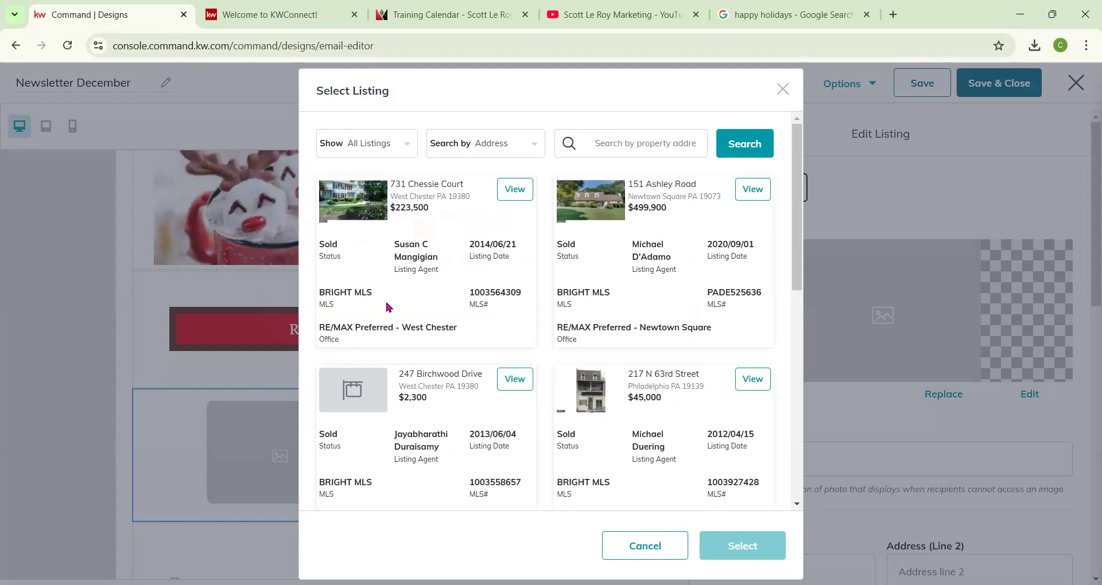
click(515, 190)
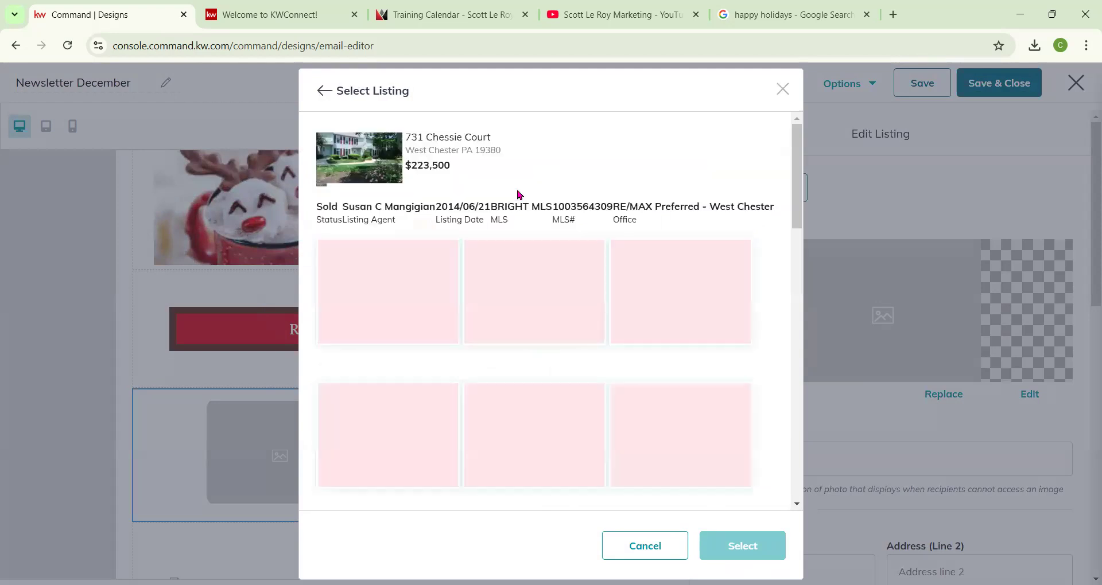
click(396, 294)
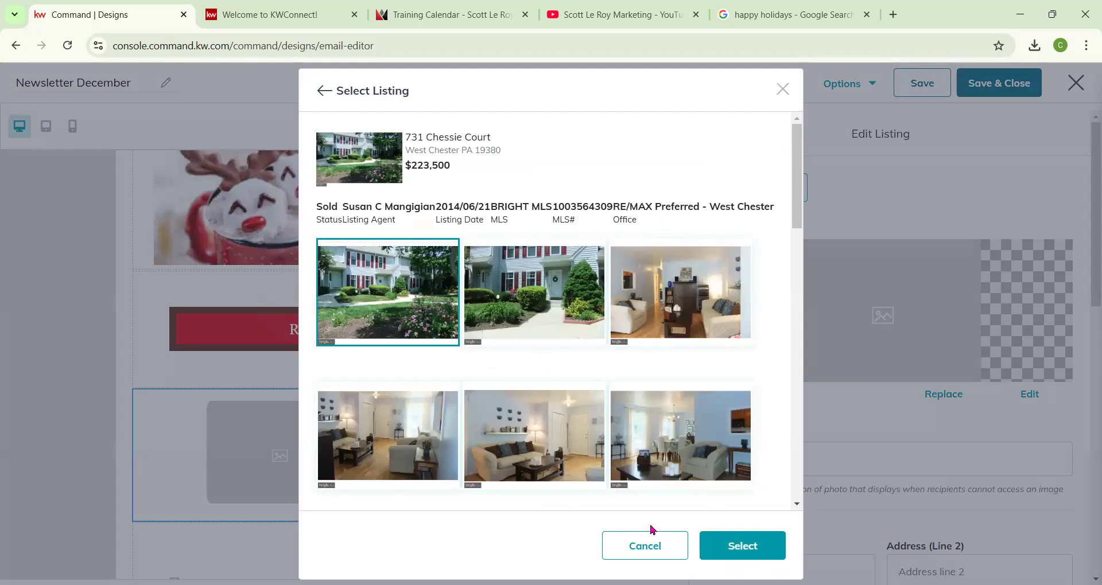
click(720, 548)
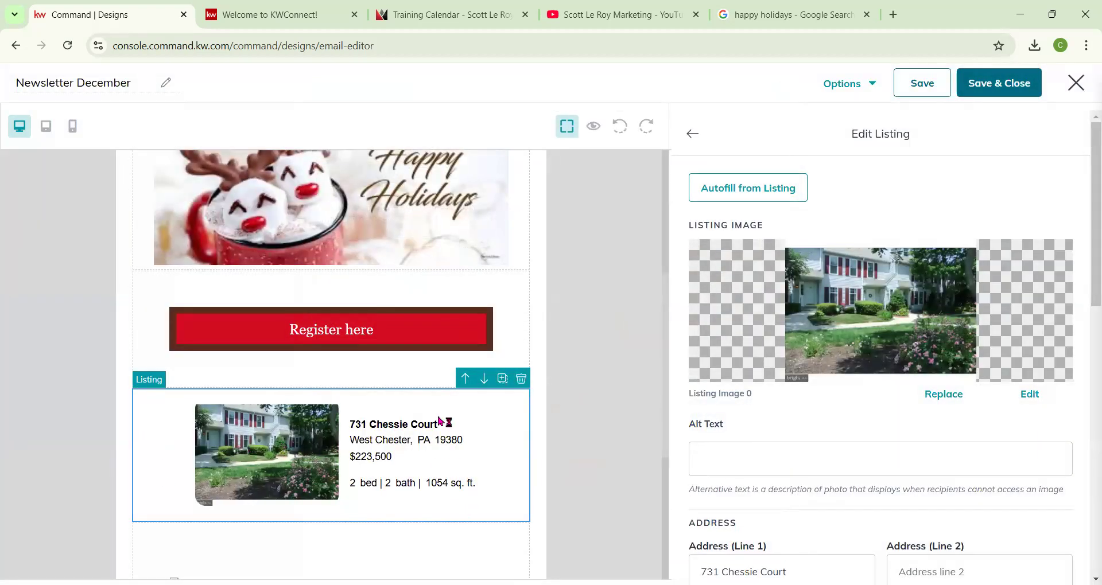
scroll(746, 402, down, 7)
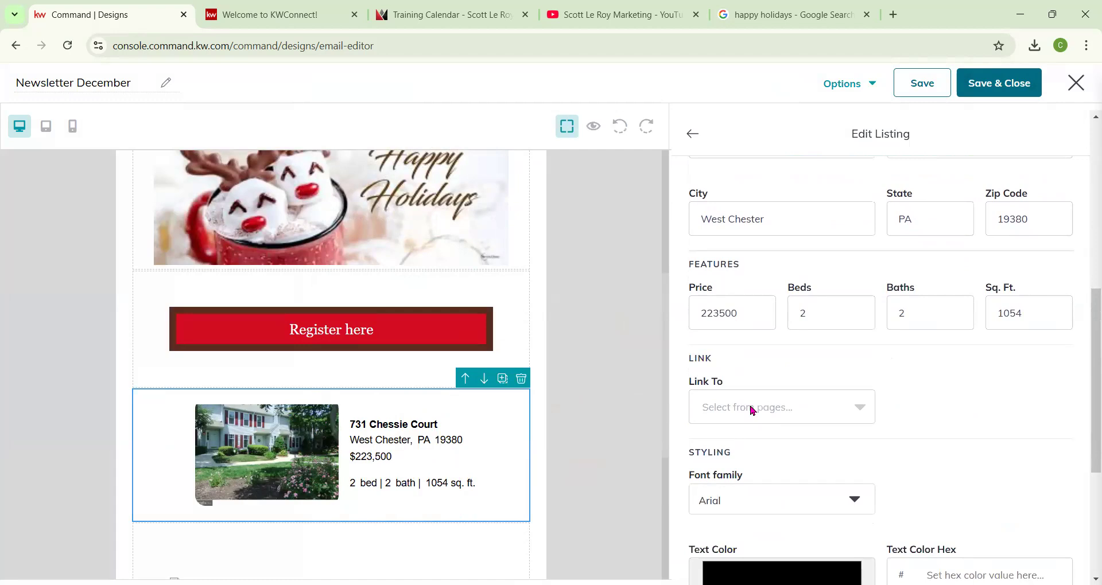
click(824, 417)
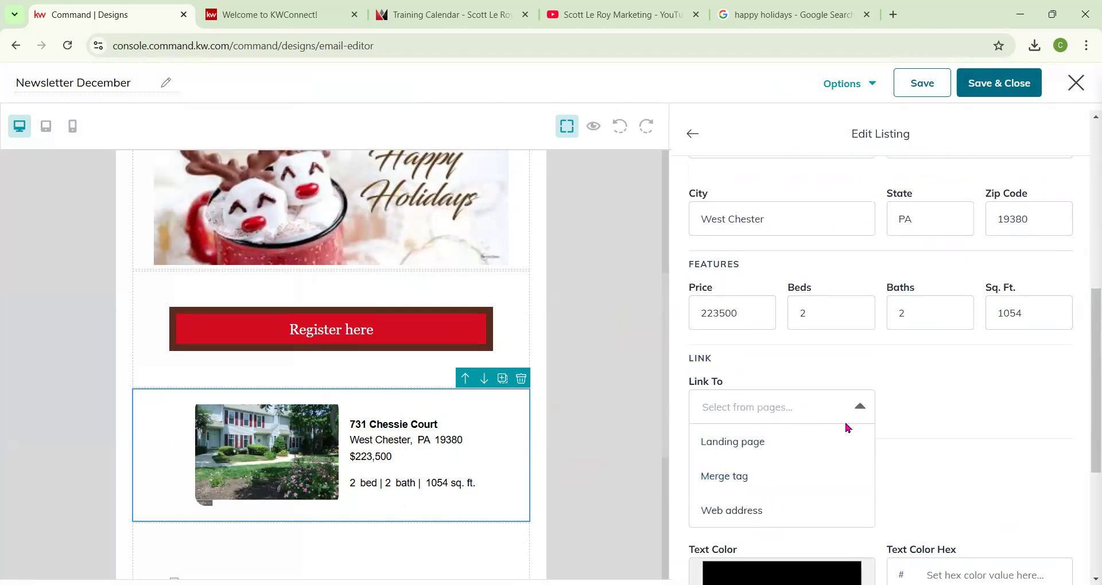
click(878, 362)
Set the listing's font to Georgia and its text colour to cf3030.
scroll(800, 464, down, 3)
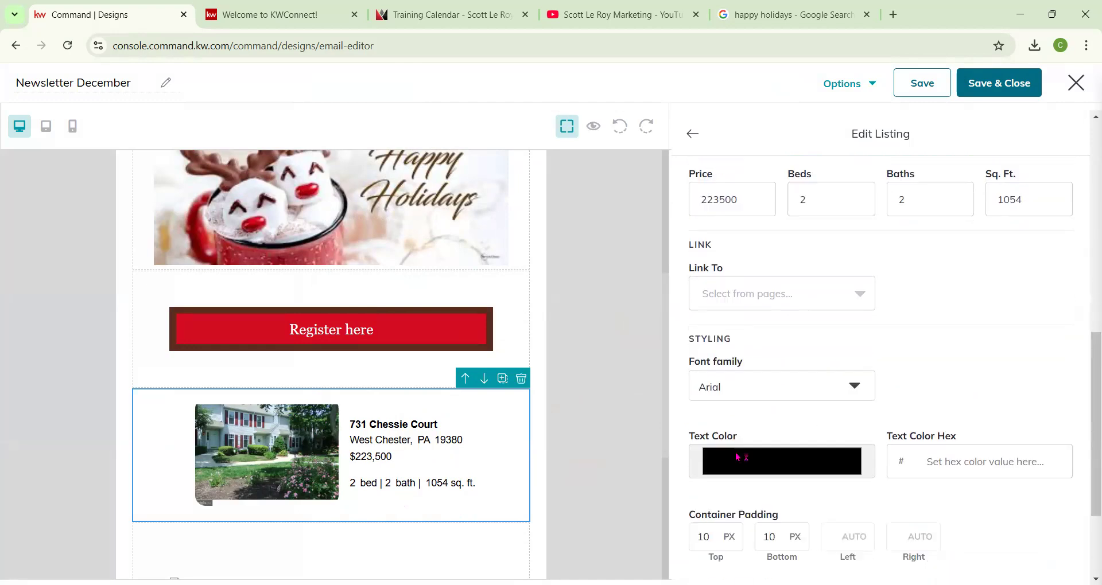
click(752, 362)
click(732, 402)
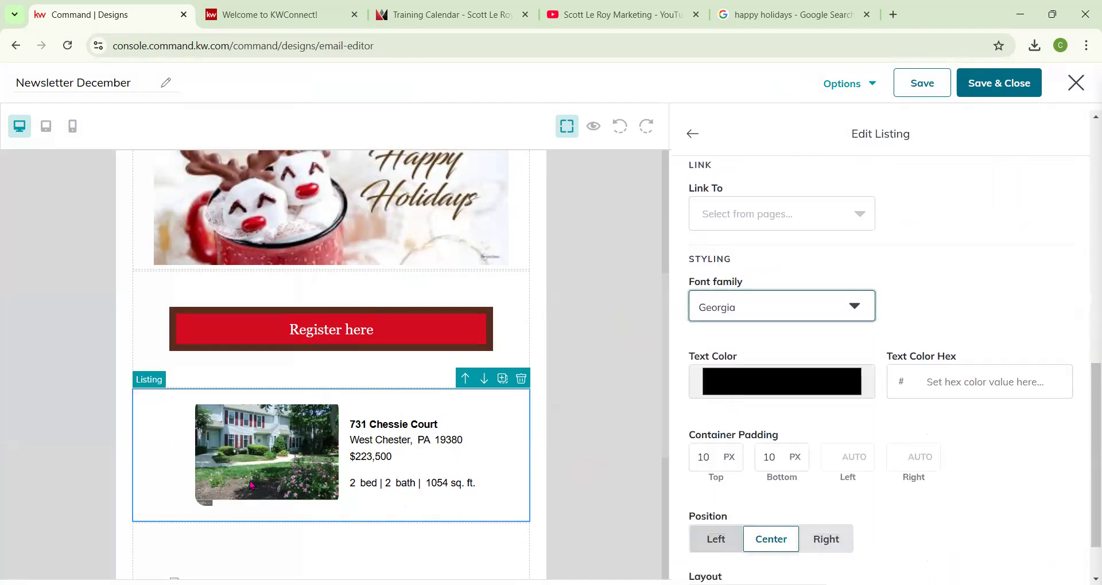
click(779, 389)
mouse_move(733, 481)
mouse_down()
mouse_move(777, 418)
mouse_move(814, 419)
mouse_up()
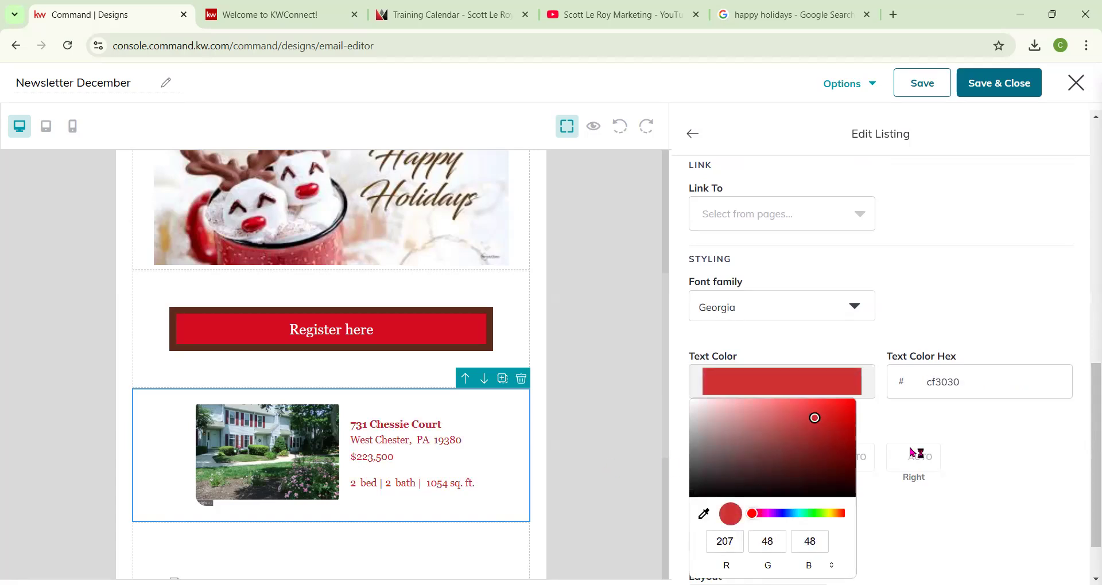
click(952, 328)
Try the listing's Left and Right positions before returning it to Center.
scroll(838, 405, down, 2)
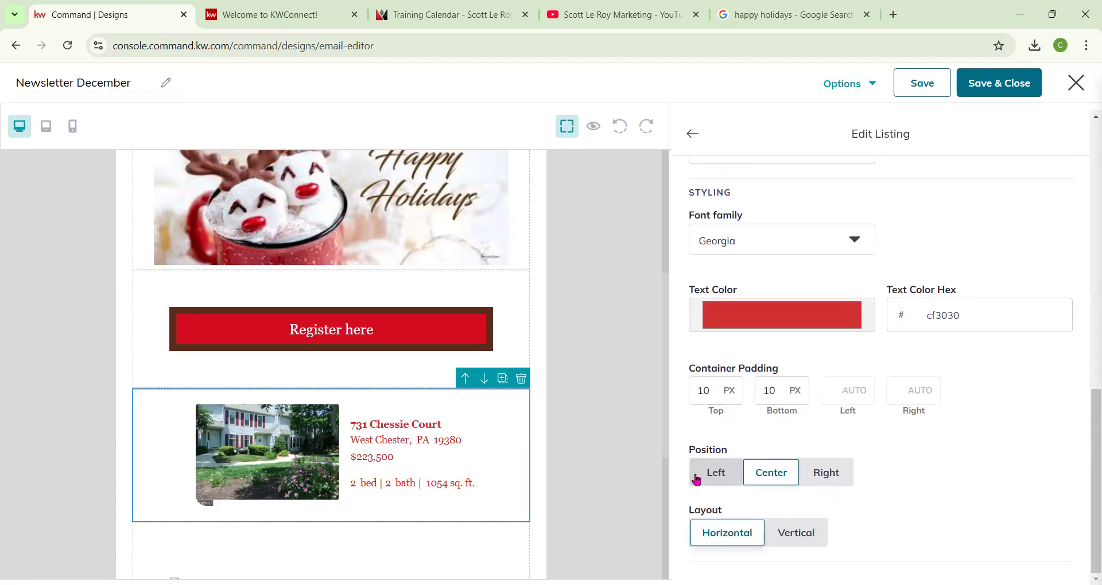
click(718, 481)
click(764, 486)
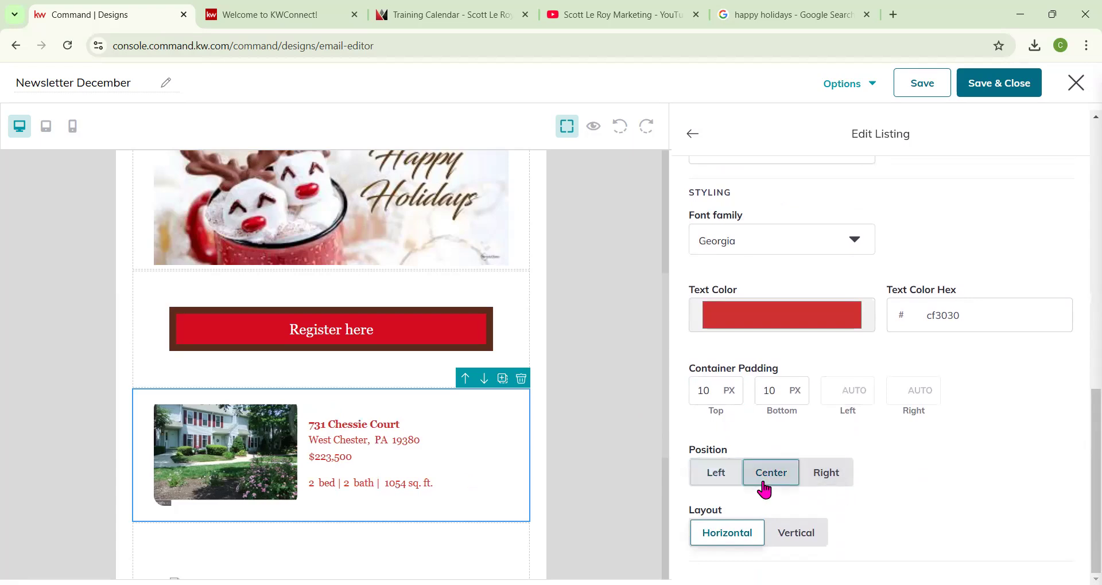
click(820, 487)
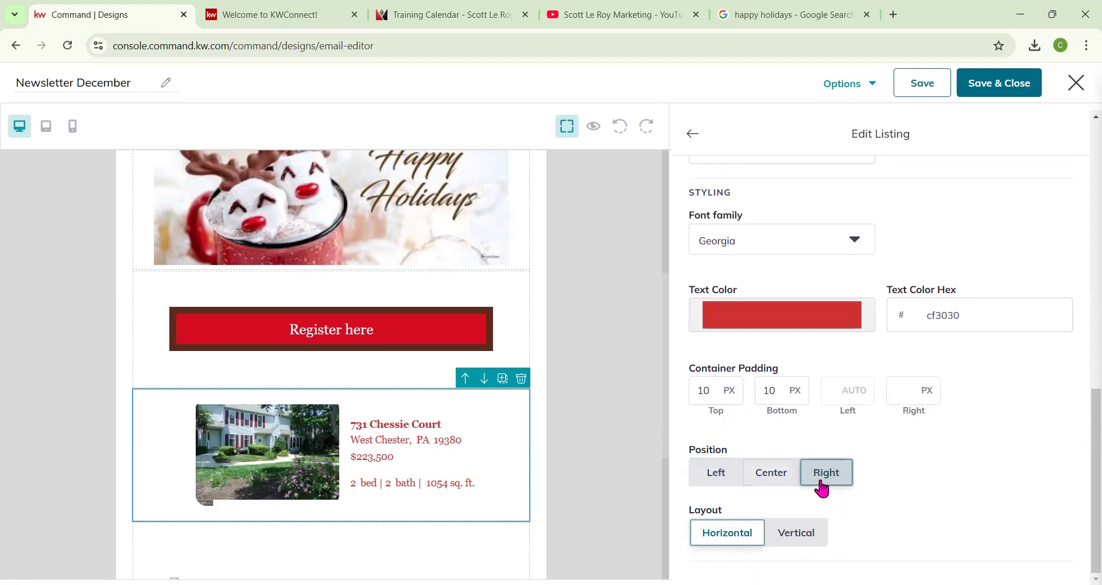
click(759, 481)
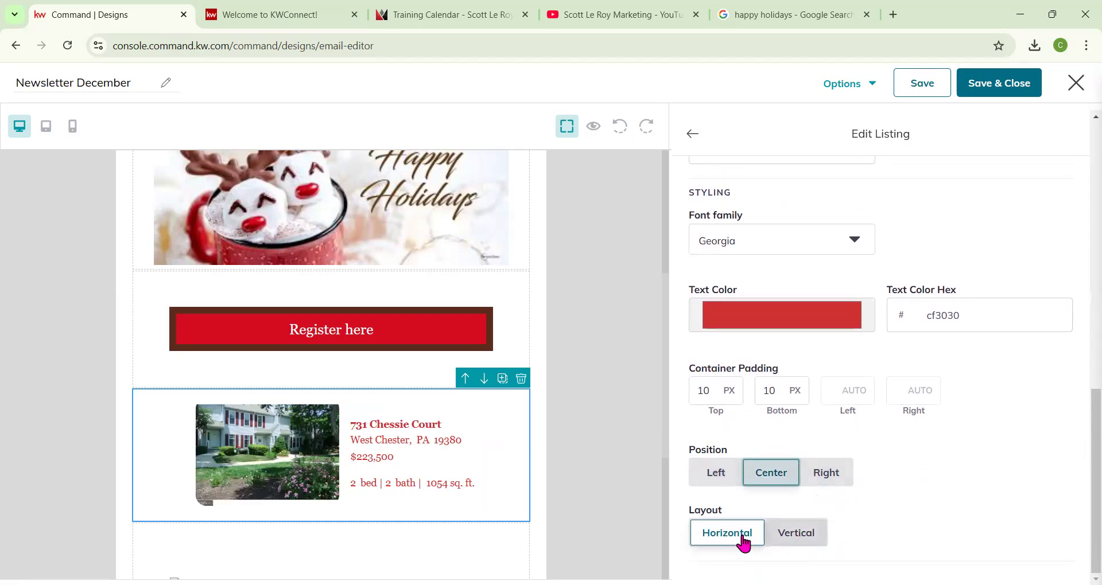
Switch the listing layout to Vertical and back to Horizontal.
click(789, 542)
scroll(583, 420, down, 3)
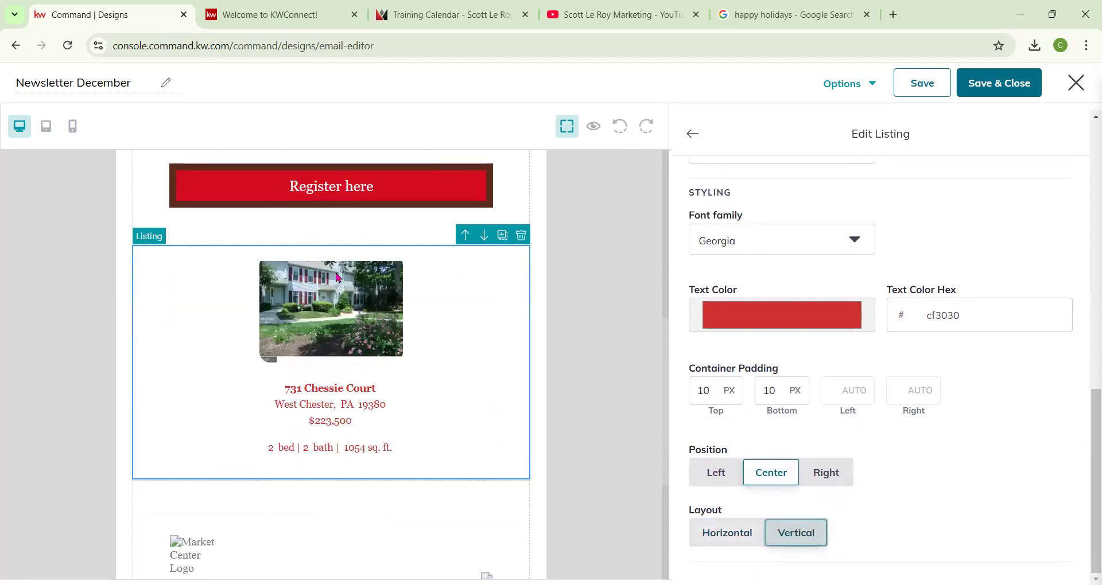
click(727, 541)
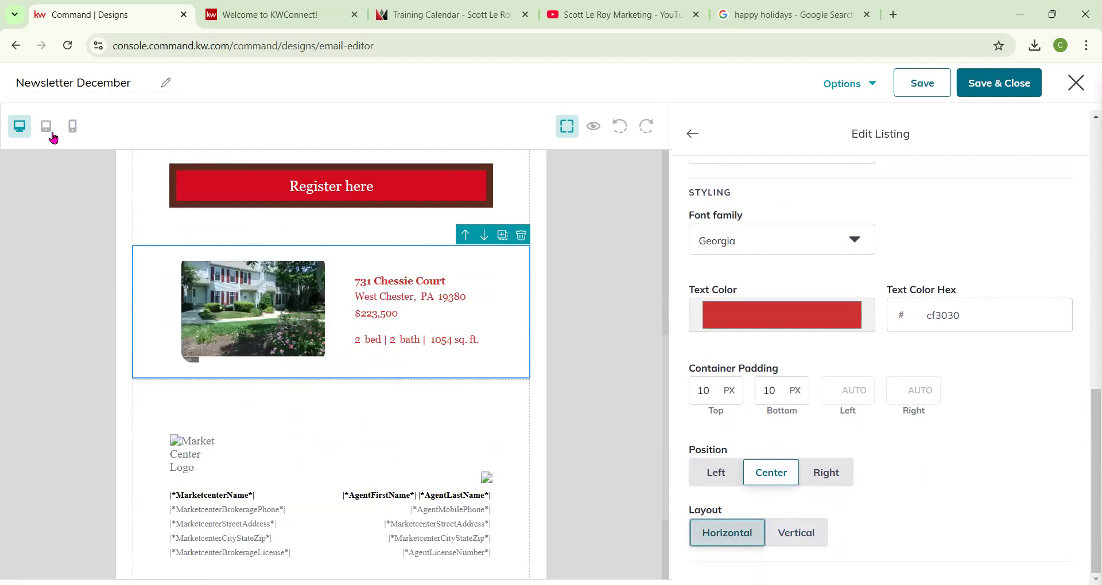
Preview the design in mobile and tablet views.
click(73, 134)
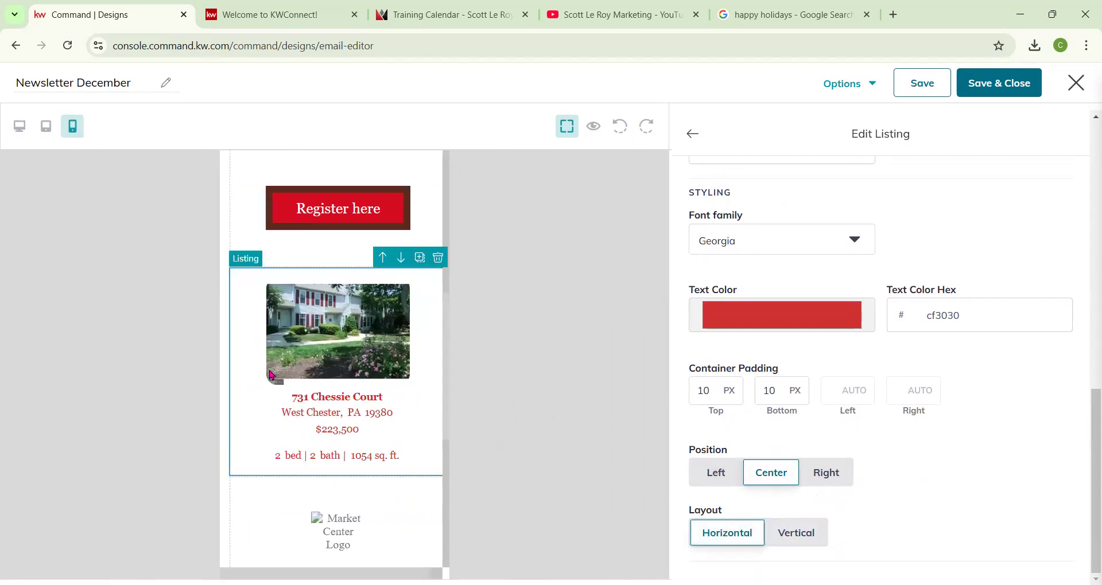
click(42, 128)
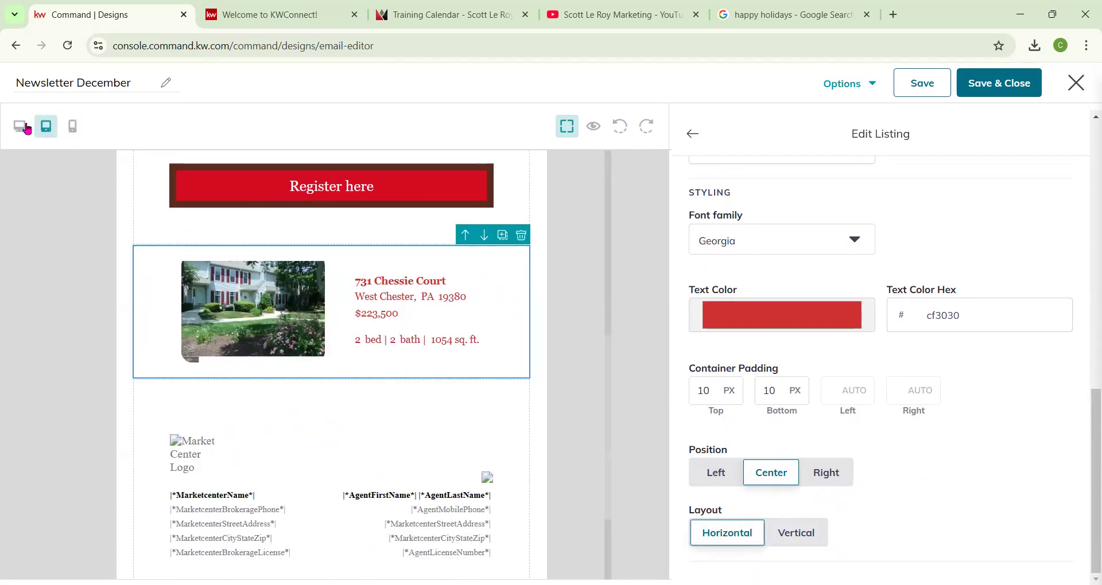
click(72, 126)
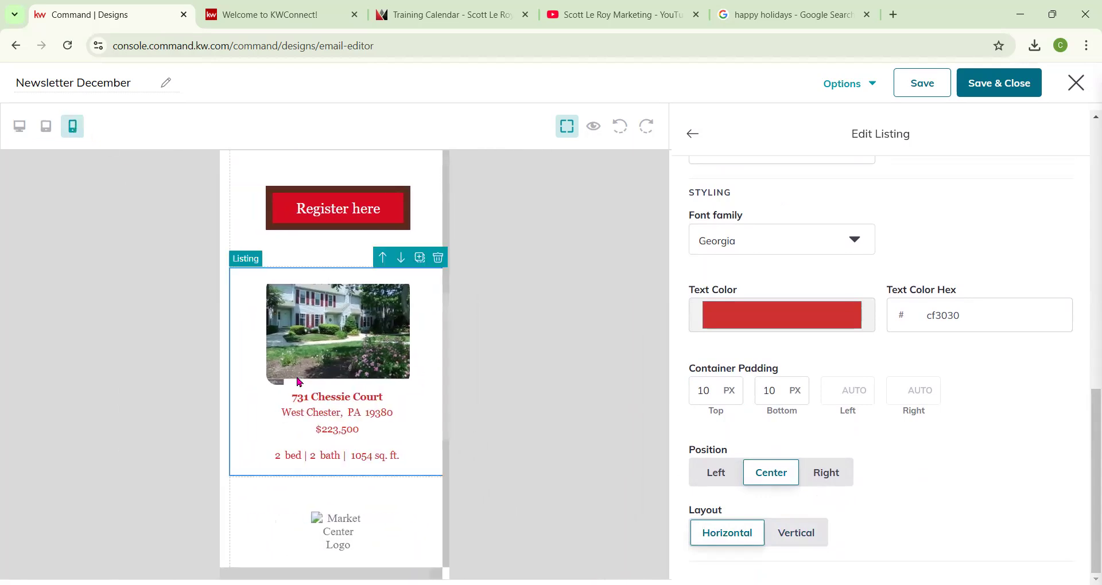
Switch the editor back to desktop view and close the listing settings.
click(20, 133)
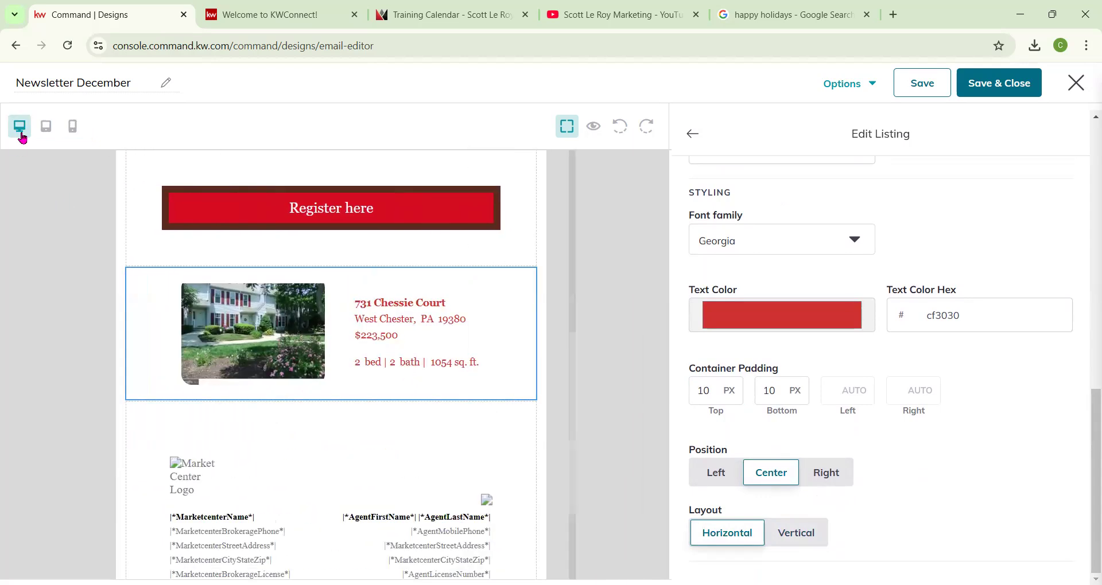
scroll(825, 447, up, 10)
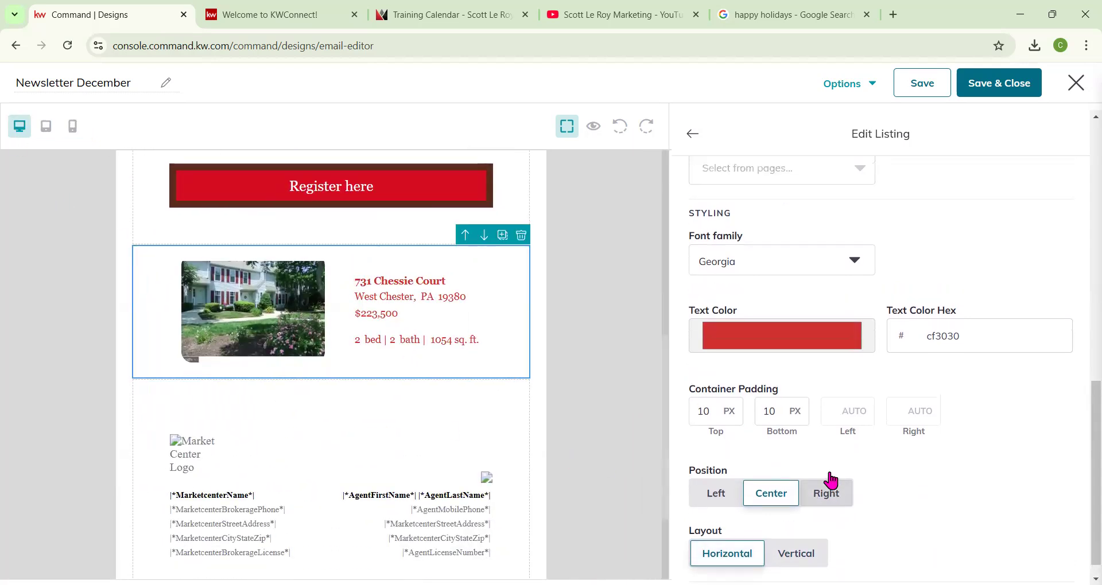
click(691, 136)
Add a second listing block below the first one and delete it again.
drag(1009, 361, 566, 394)
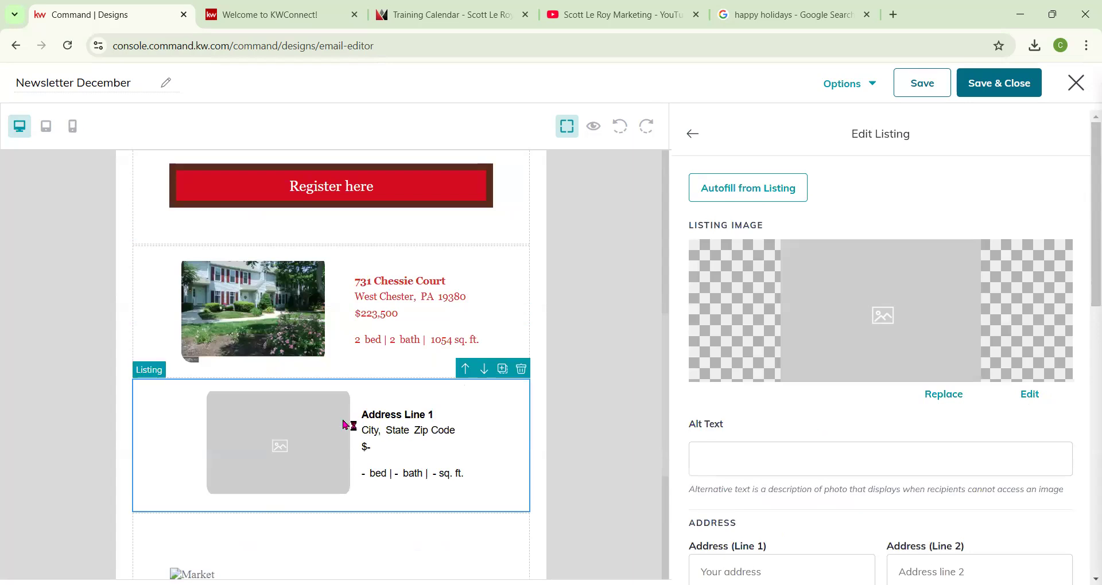
click(521, 370)
Add an Event Block to the design directly below the listing block.
scroll(794, 342, up, 1)
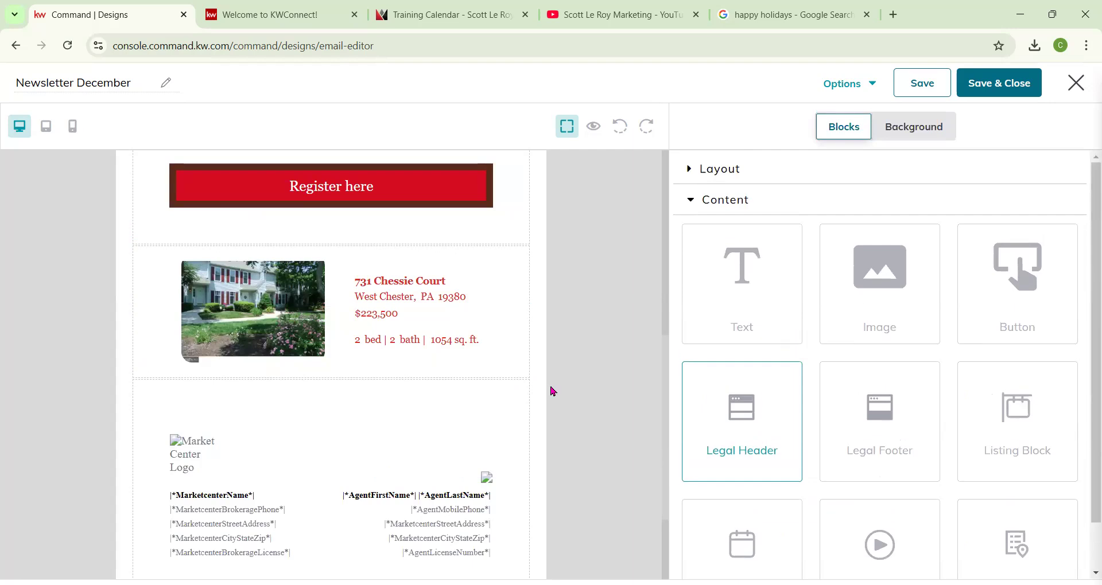
scroll(815, 339, down, 1)
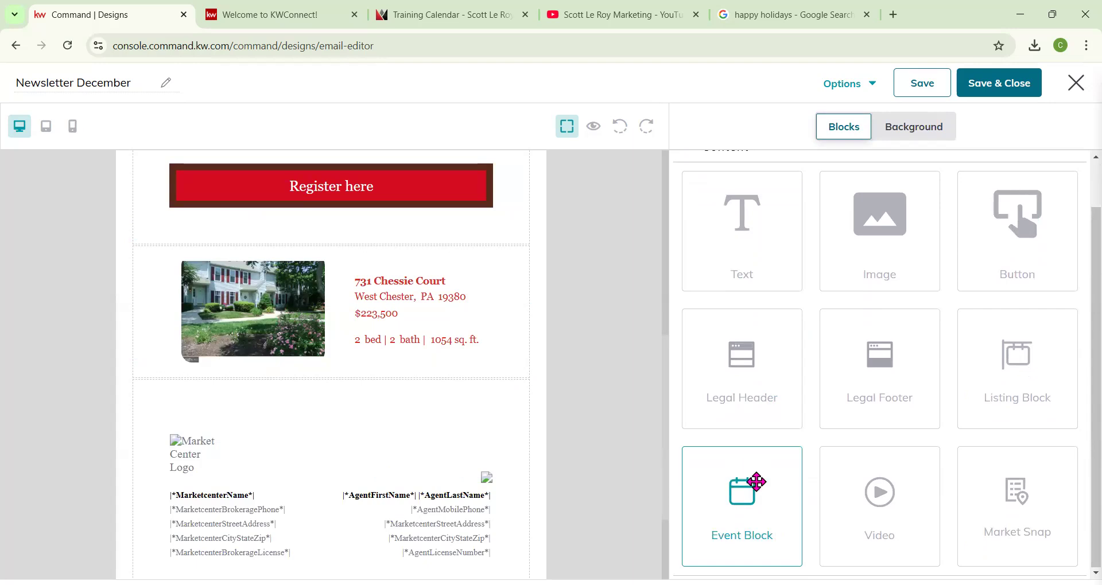
drag(757, 482, 498, 386)
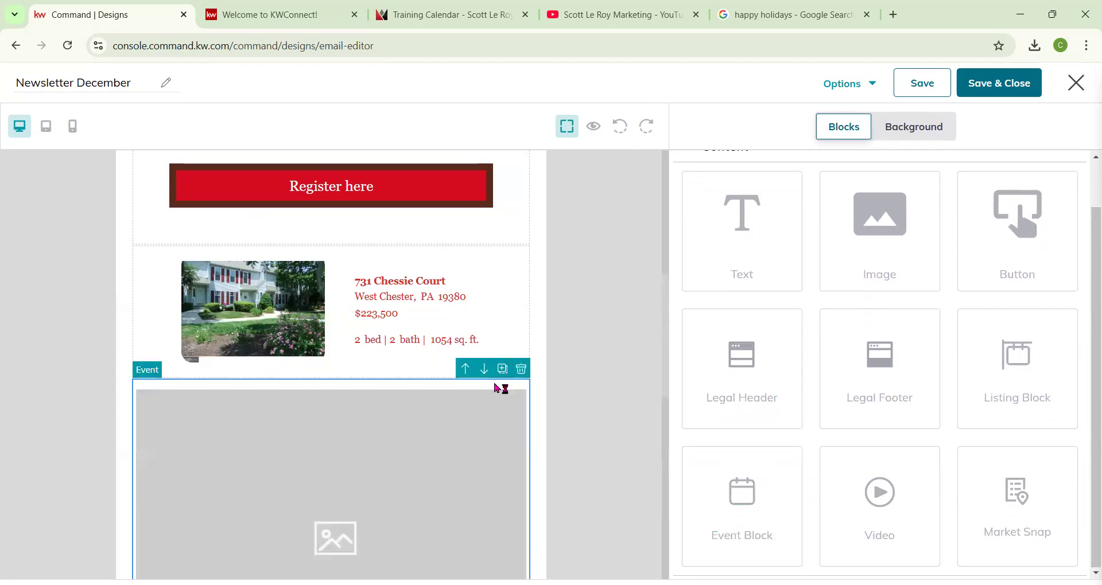
scroll(207, 371, up, 5)
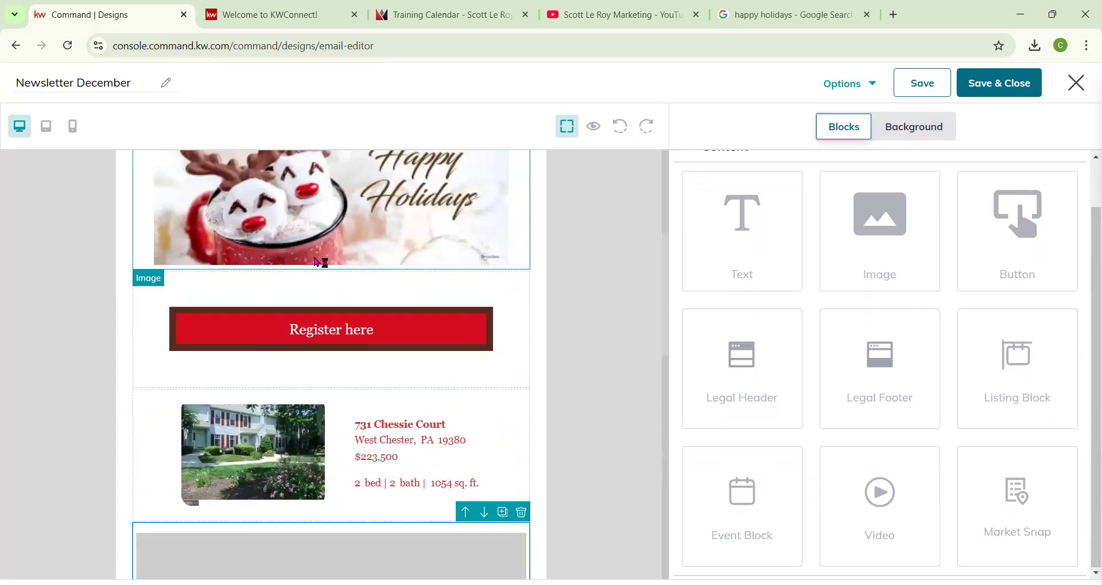
scroll(316, 259, down, 6)
scroll(327, 347, down, 1)
scroll(336, 352, up, 1)
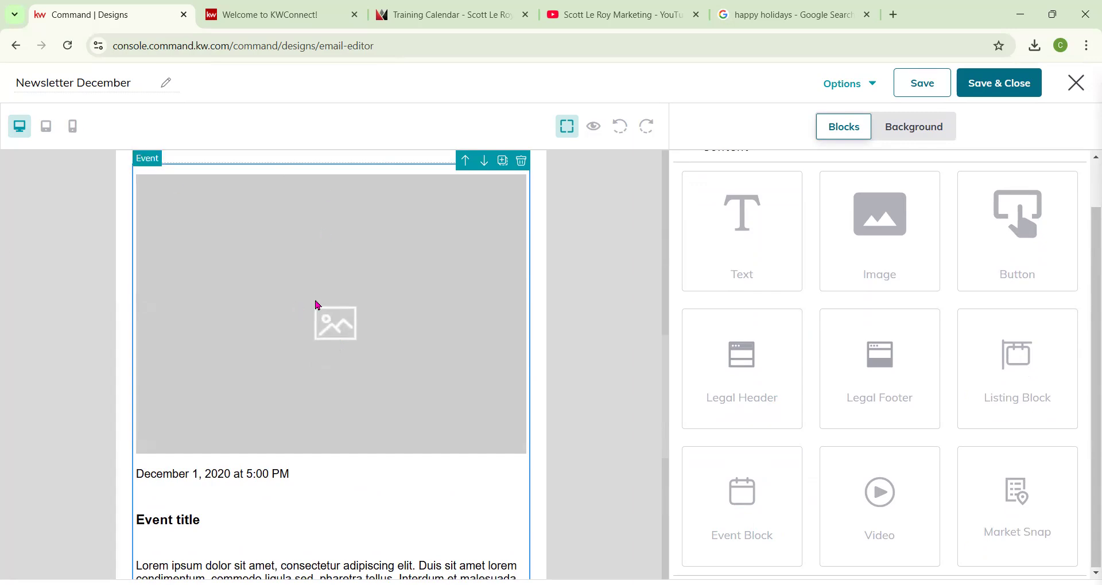
click(330, 292)
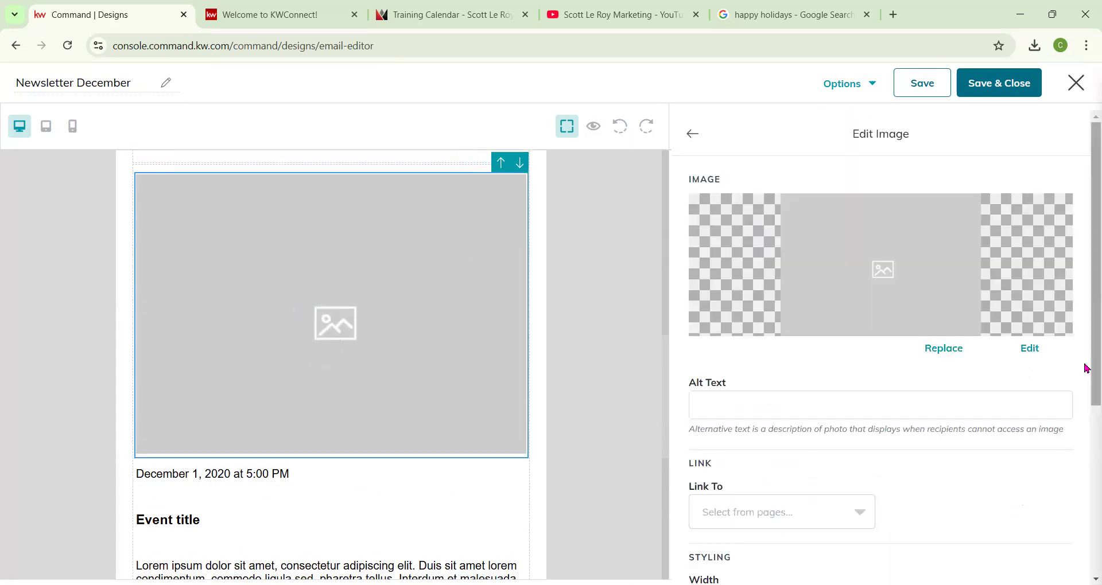
click(956, 352)
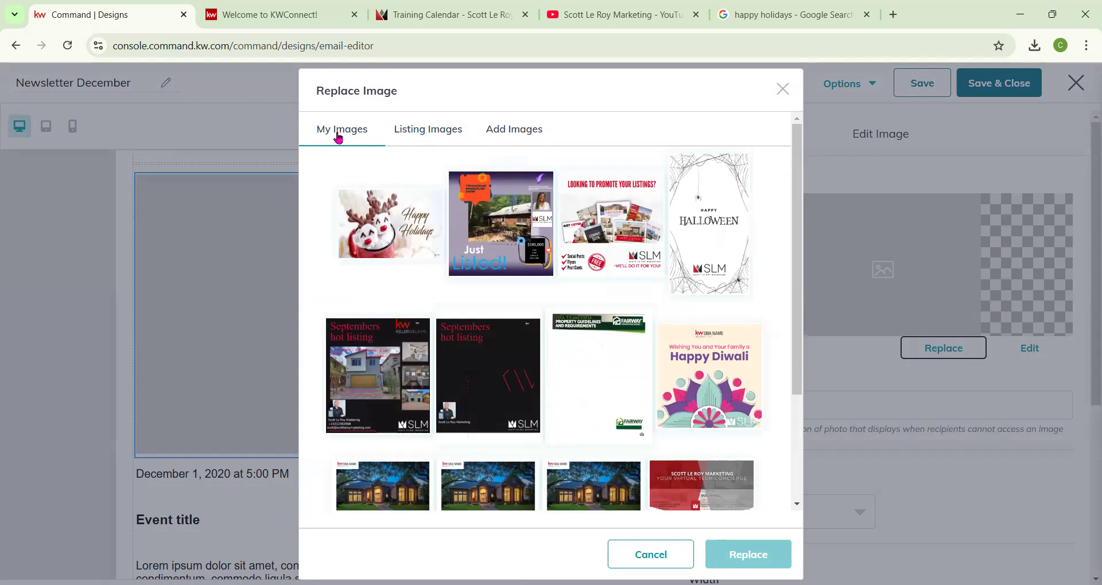
click(510, 133)
click(418, 137)
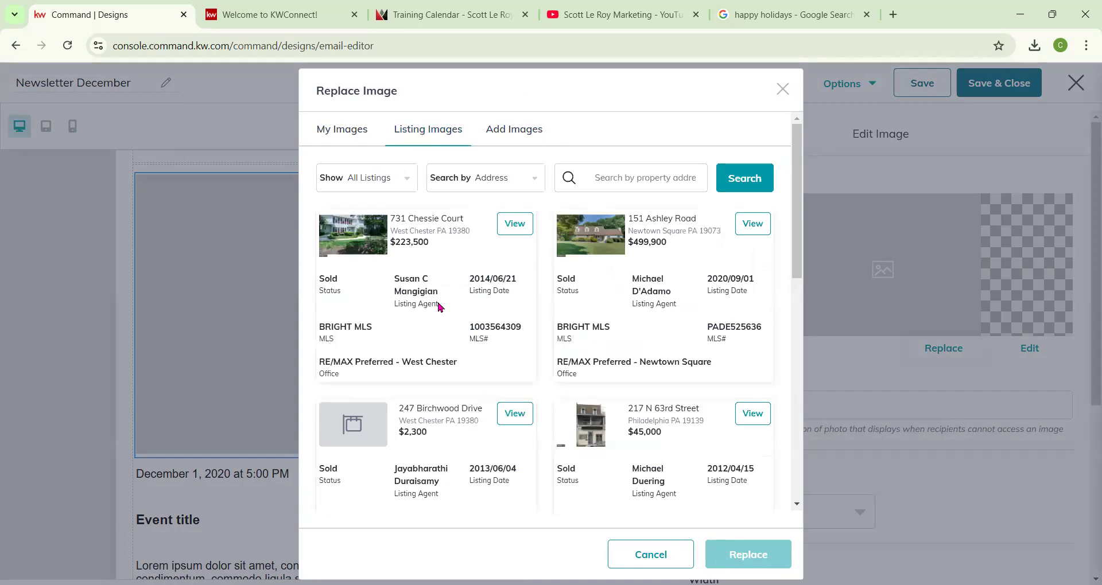
scroll(689, 429, down, 3)
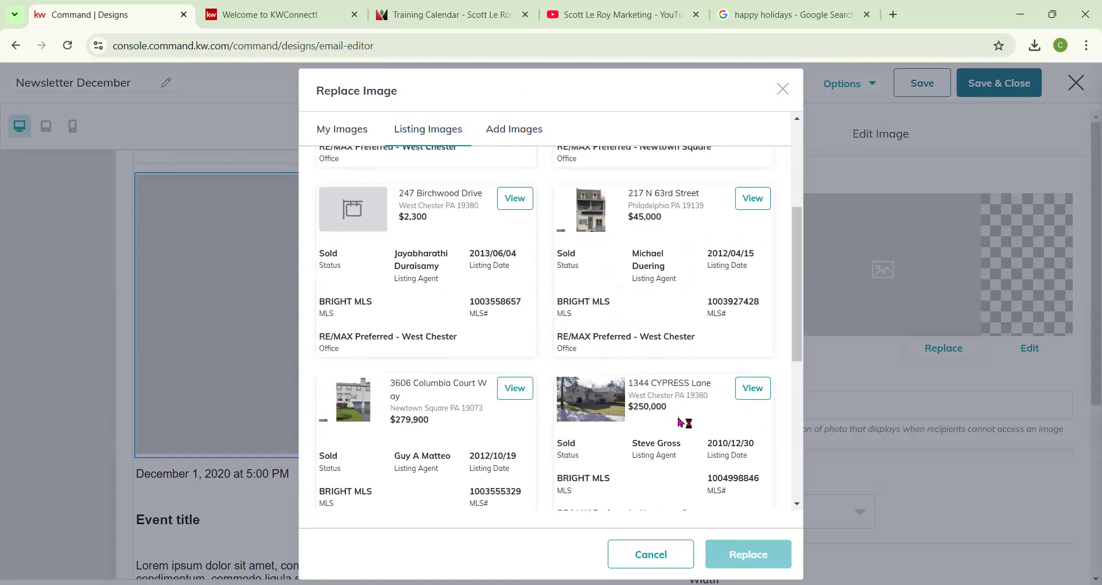
scroll(678, 423, down, 2)
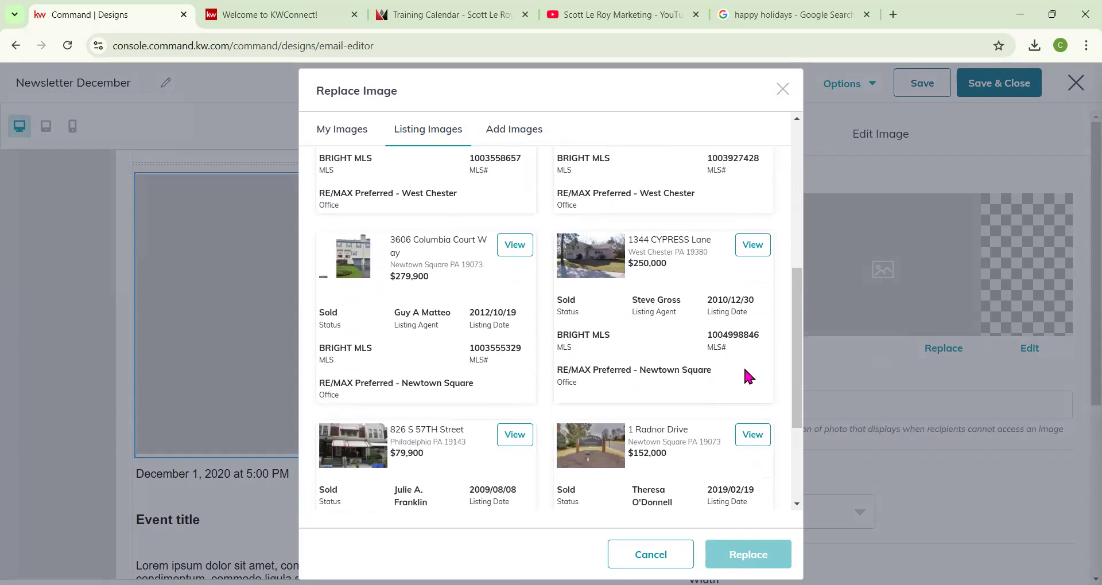
click(749, 246)
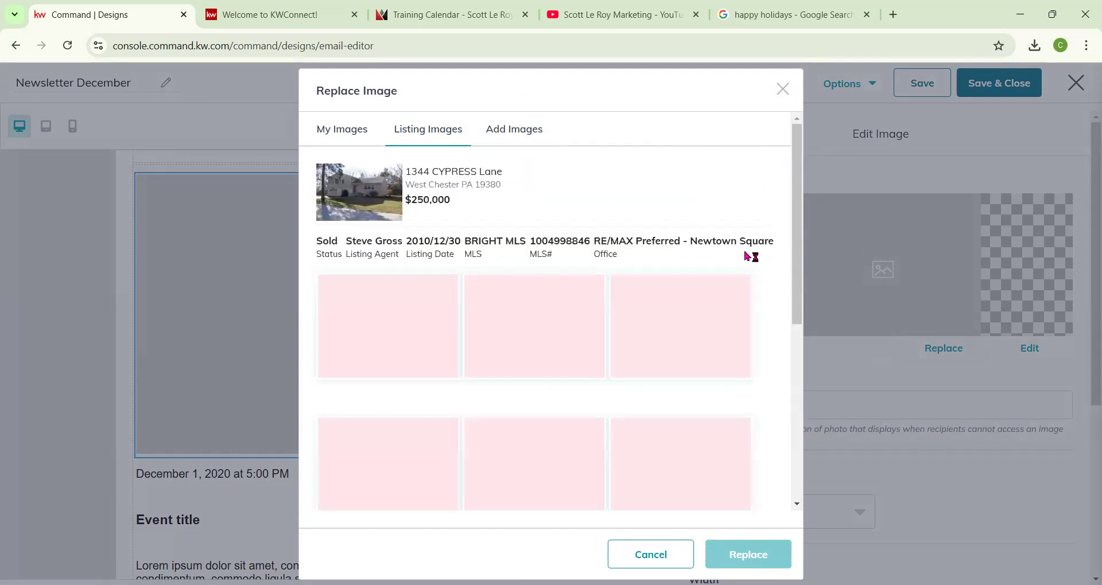
click(410, 327)
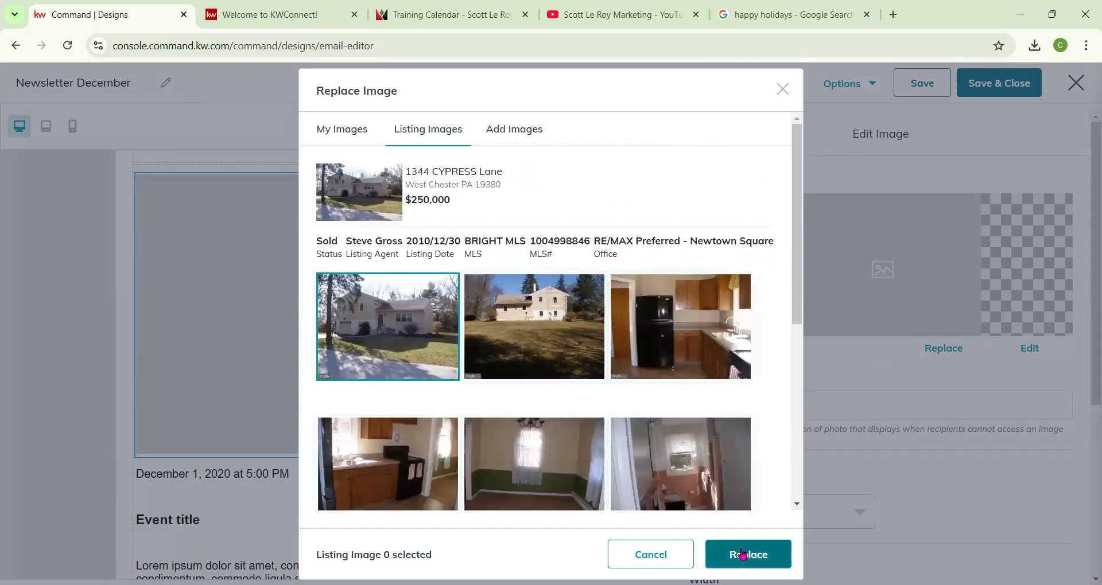
click(742, 554)
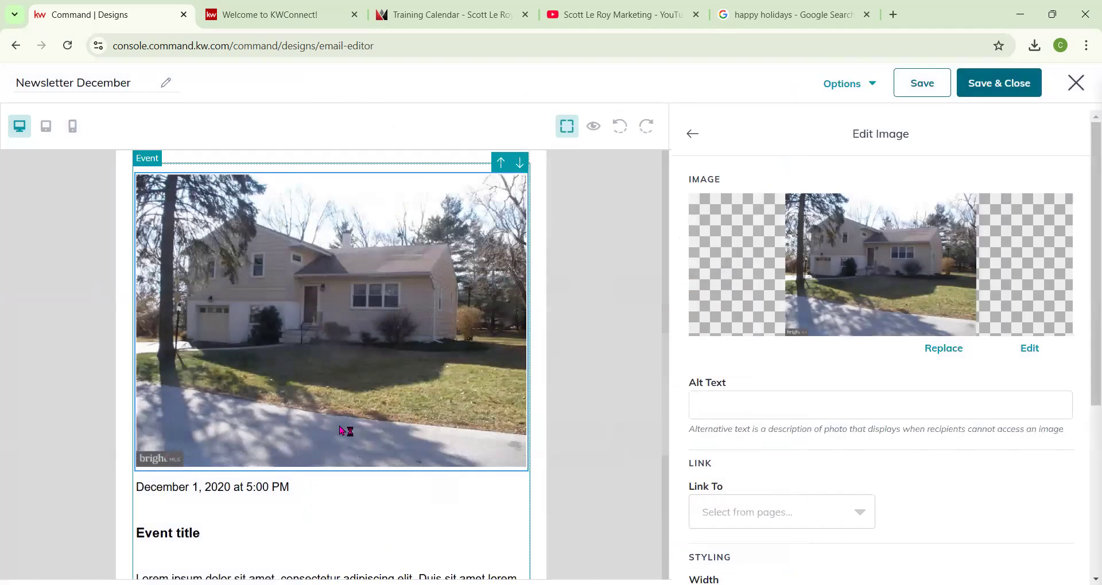
Change the event date to December 14, 2024 at 5:00 PM.
scroll(345, 402, down, 3)
click(233, 347)
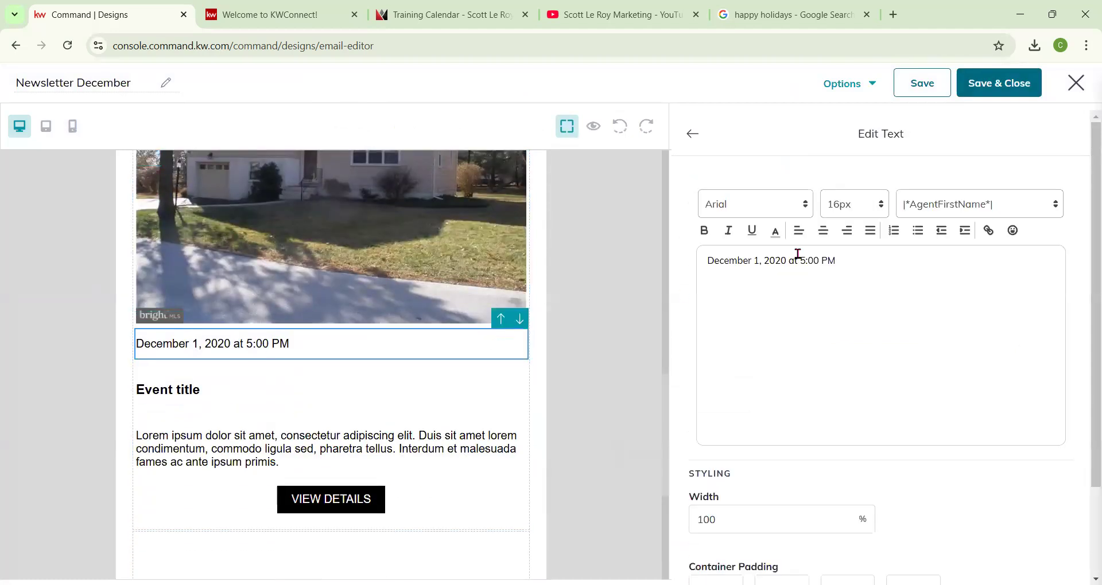
drag(862, 266, 700, 262)
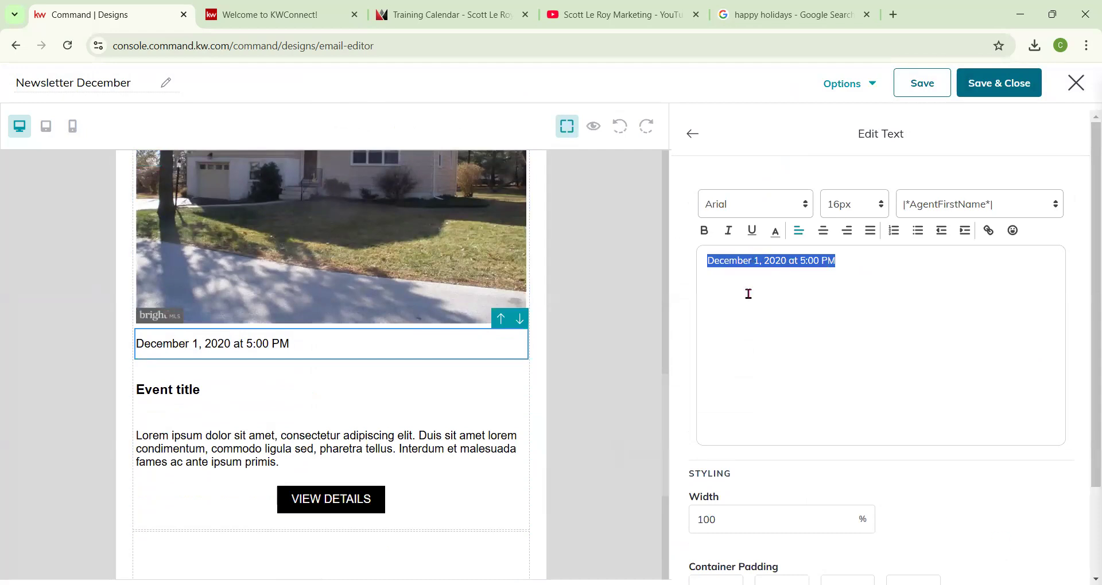
click(757, 274)
text(4)
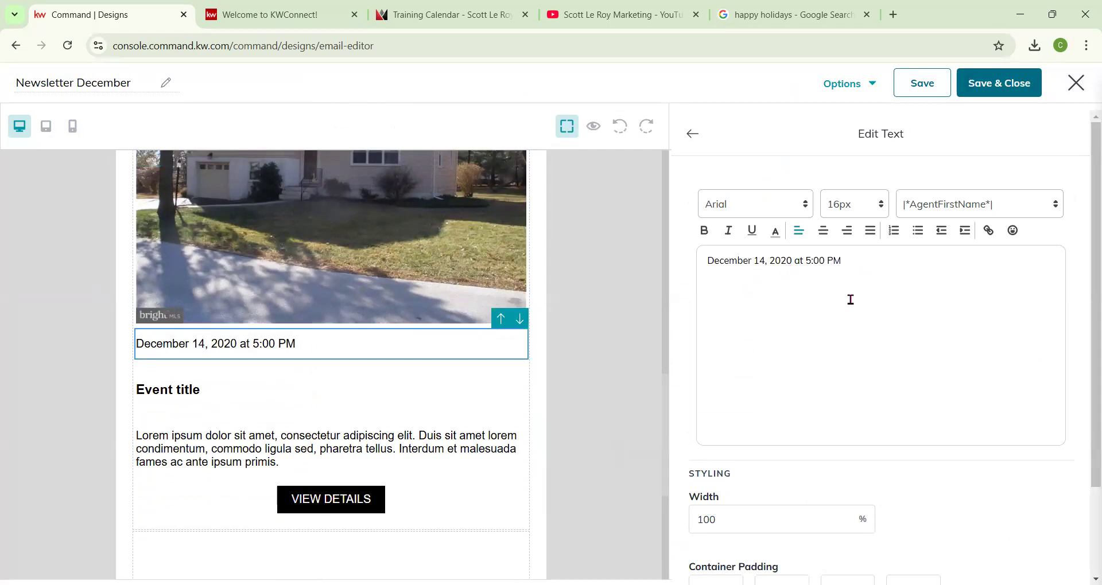
key(BackSpace)
text(4)
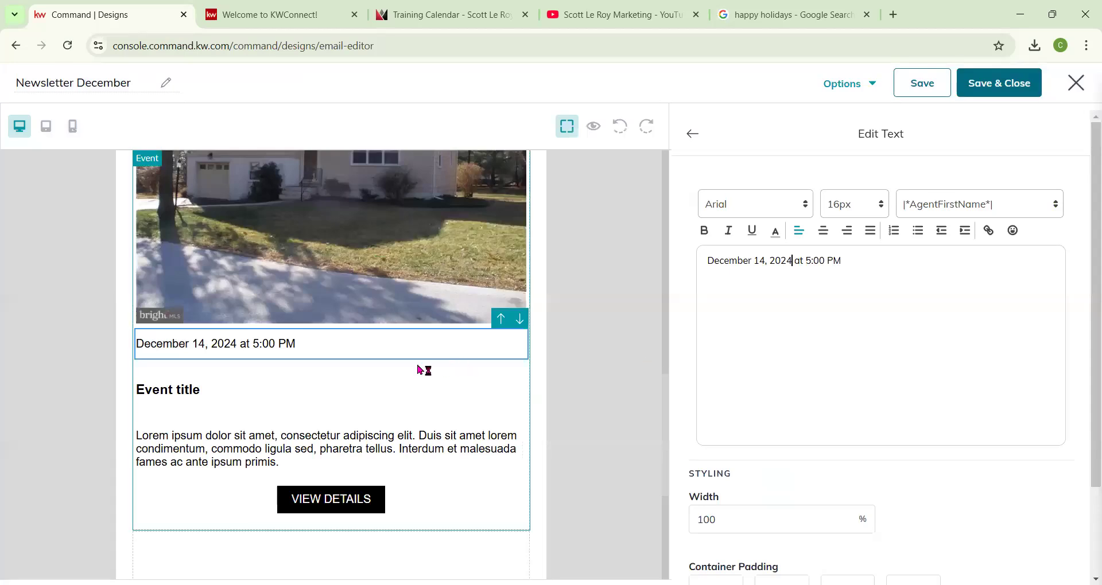
Retitle the event heading as Open House and close the text editor.
click(198, 390)
drag(815, 318, 631, 247)
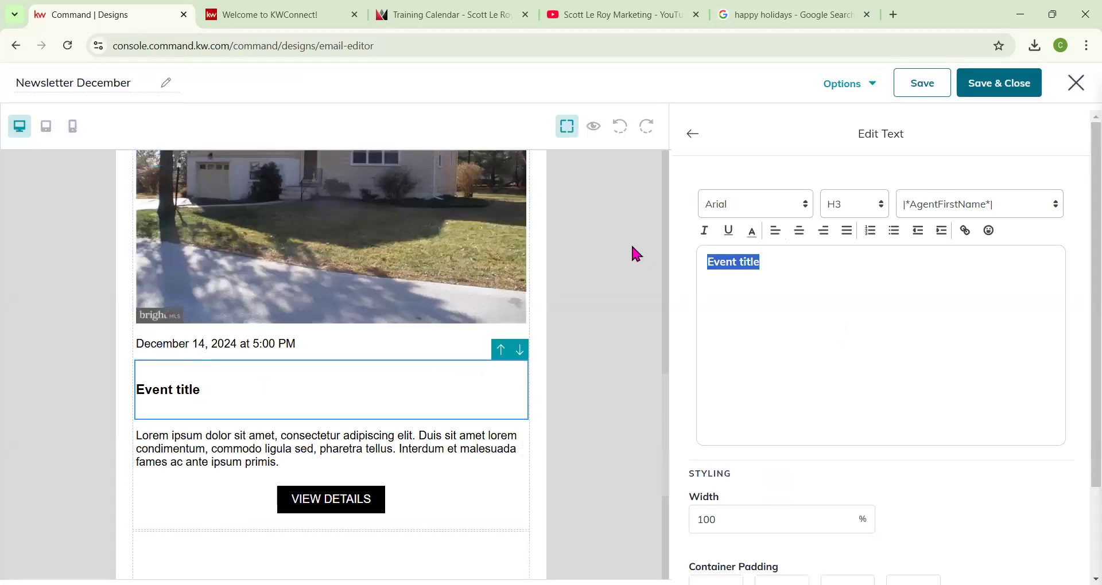
text(Open )
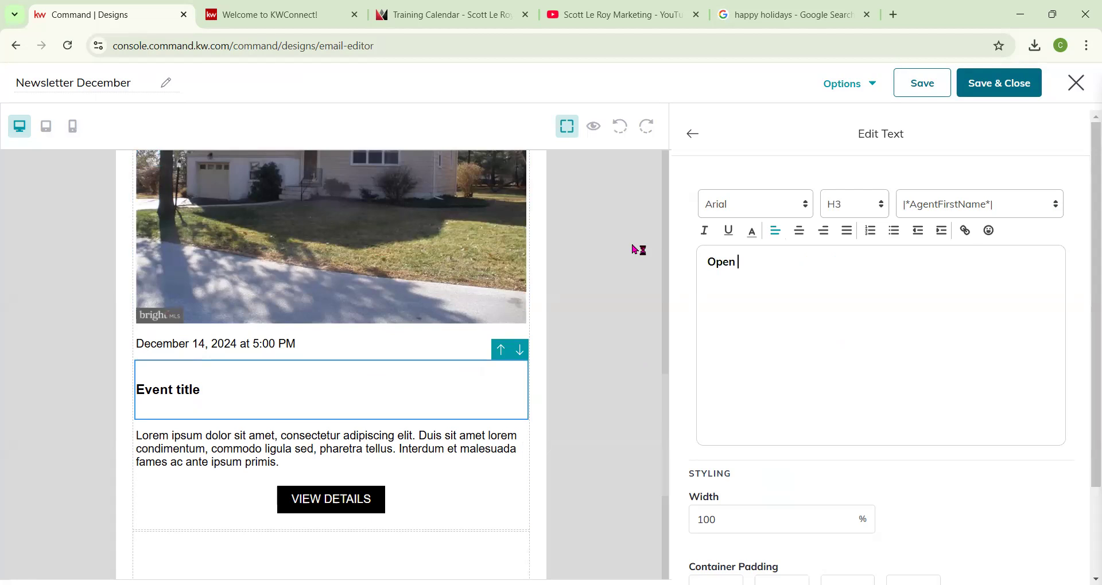
text(House)
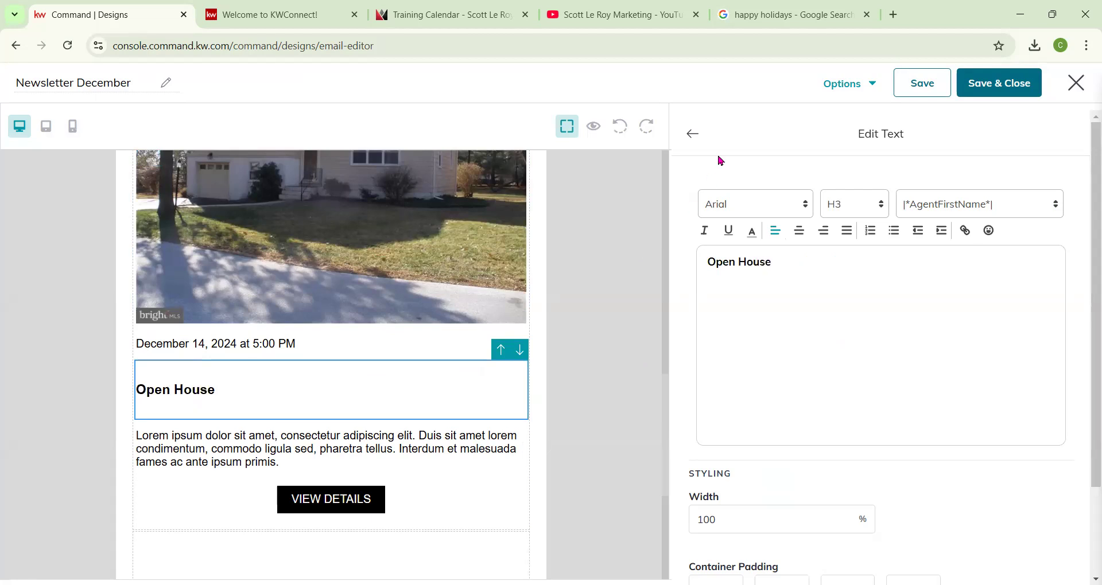
click(693, 134)
Open the event's description text for editing.
click(301, 454)
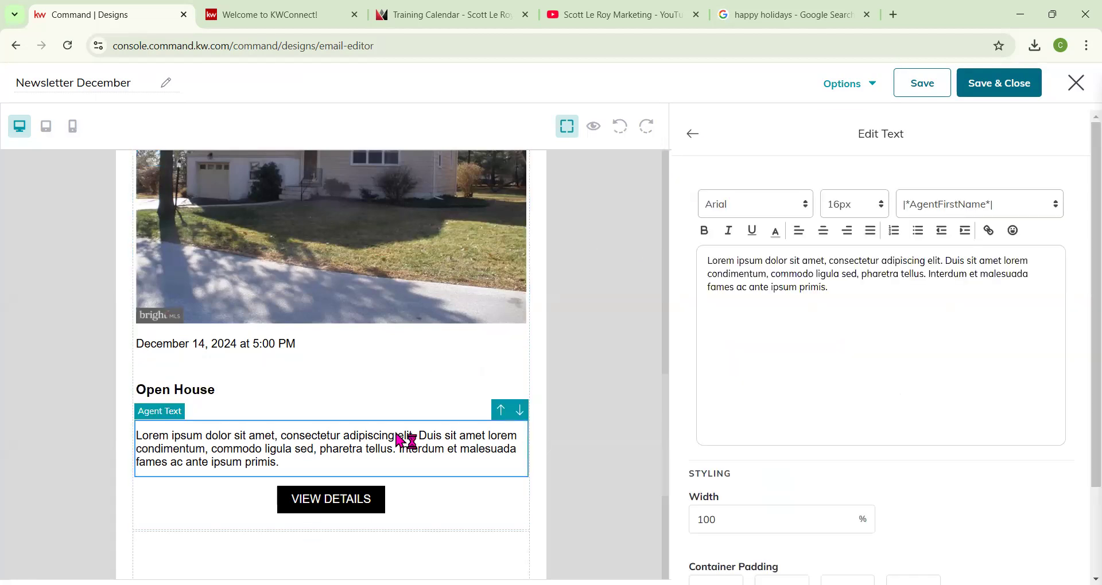
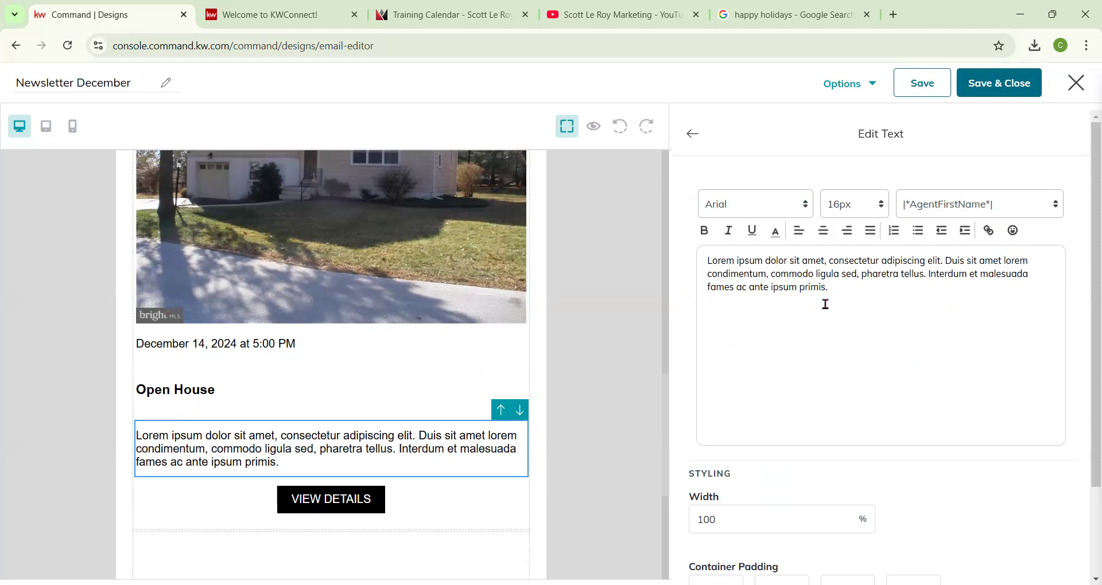
Make the event's VIEW DETAILS button fill its container and set its background to 909054, sampled from the house photo.
scroll(664, 406, down, 1)
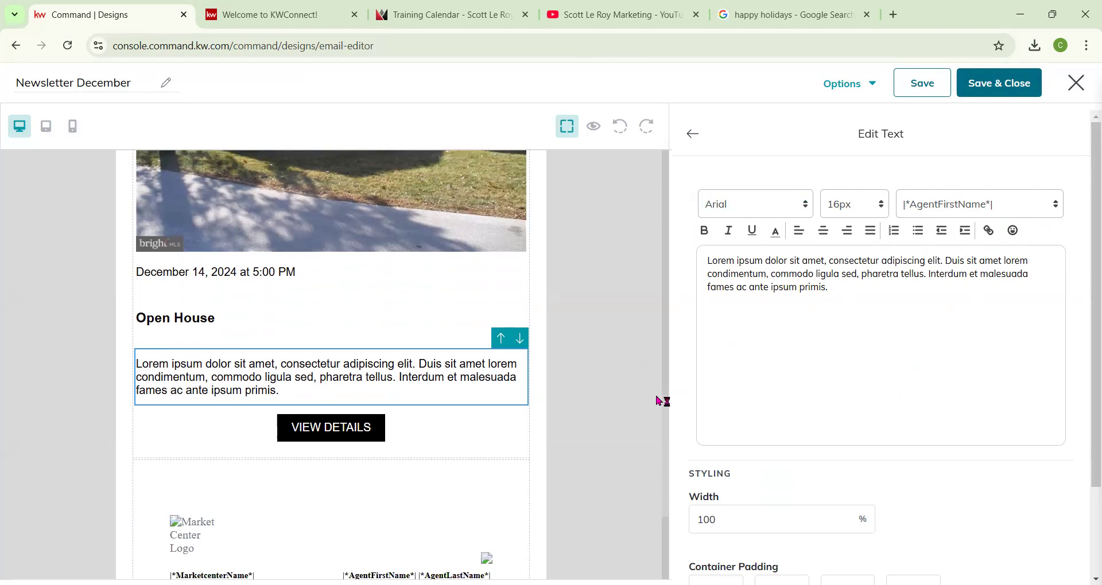
scroll(664, 401, down, 1)
scroll(792, 417, down, 2)
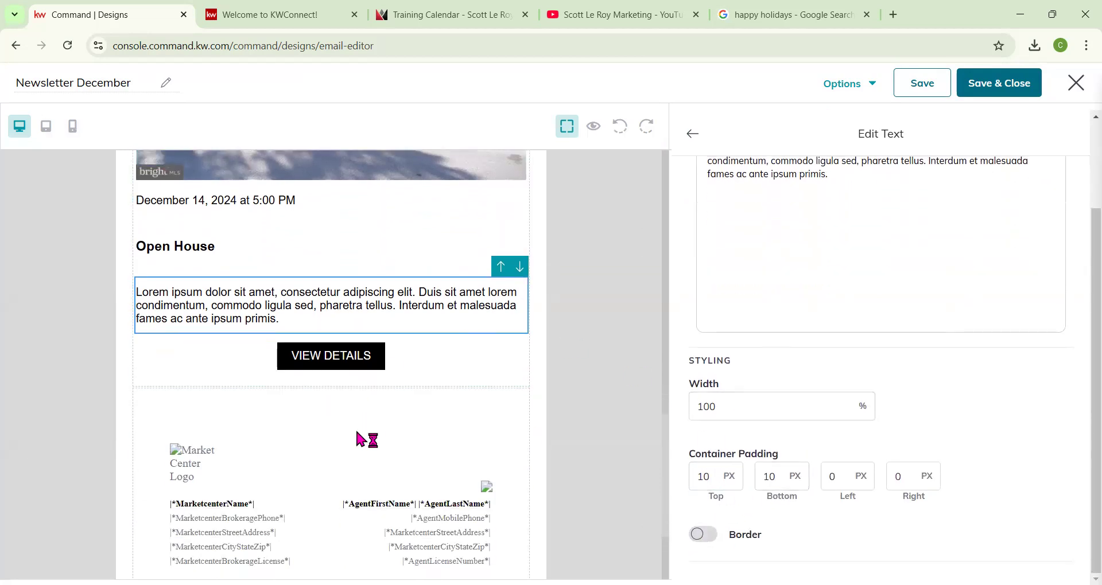
click(361, 361)
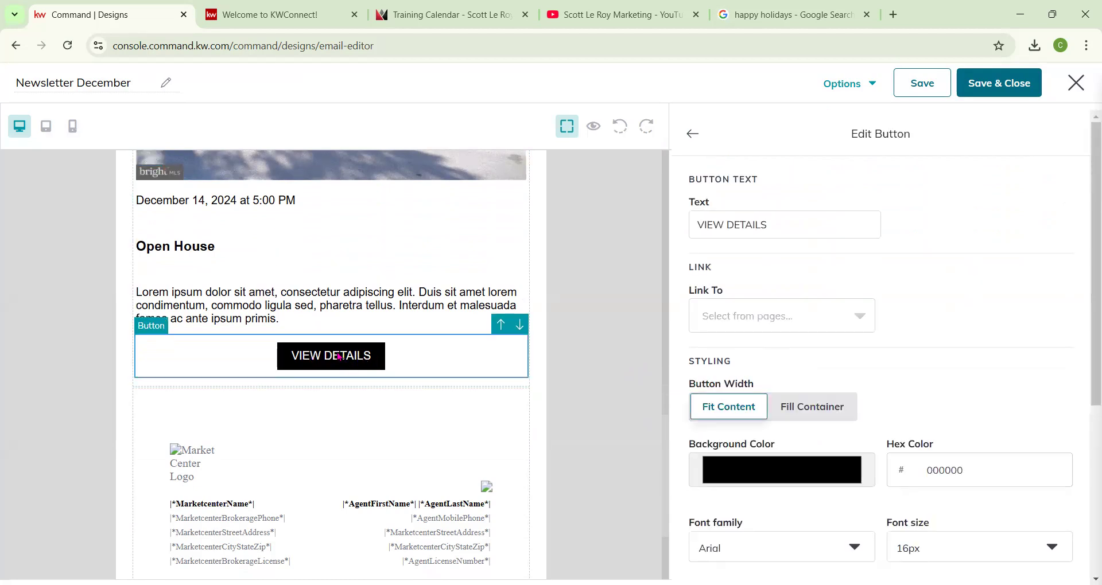
scroll(342, 353, up, 15)
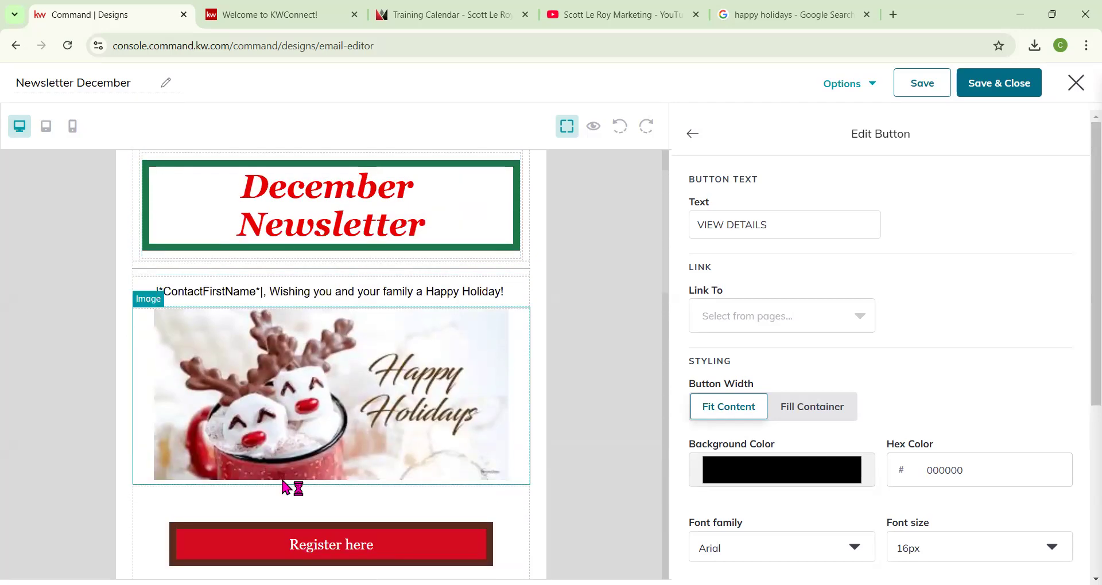
scroll(373, 462, down, 4)
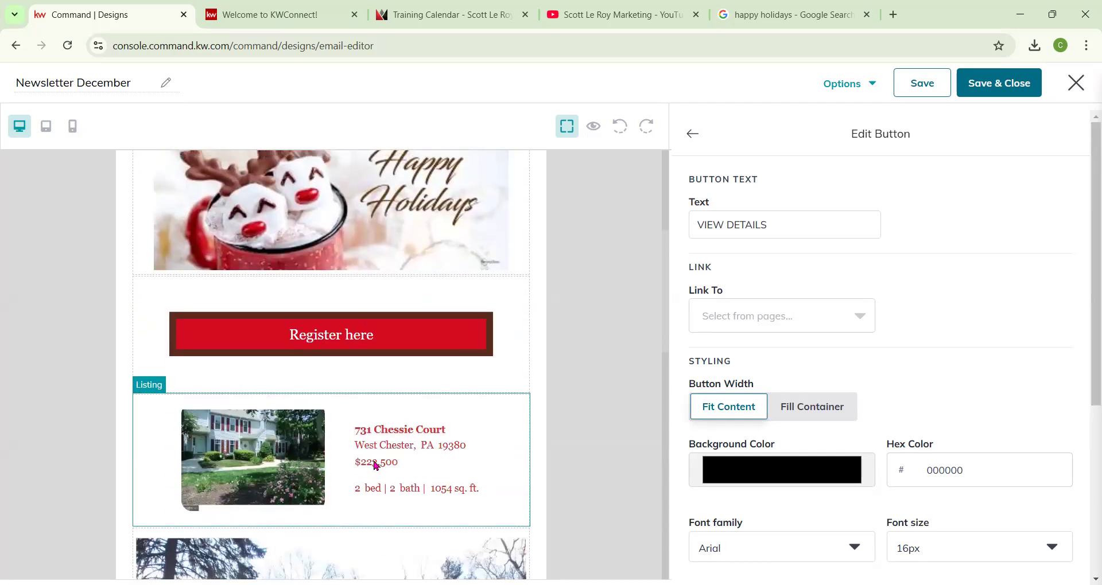
scroll(375, 464, up, 4)
scroll(375, 463, down, 10)
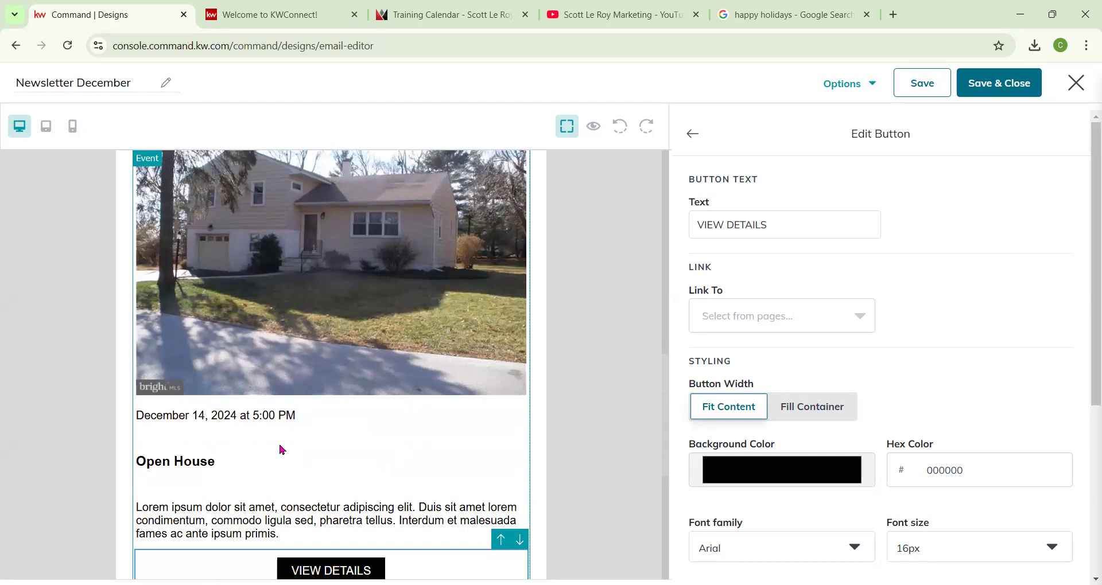
scroll(281, 445, up, 10)
scroll(343, 265, down, 10)
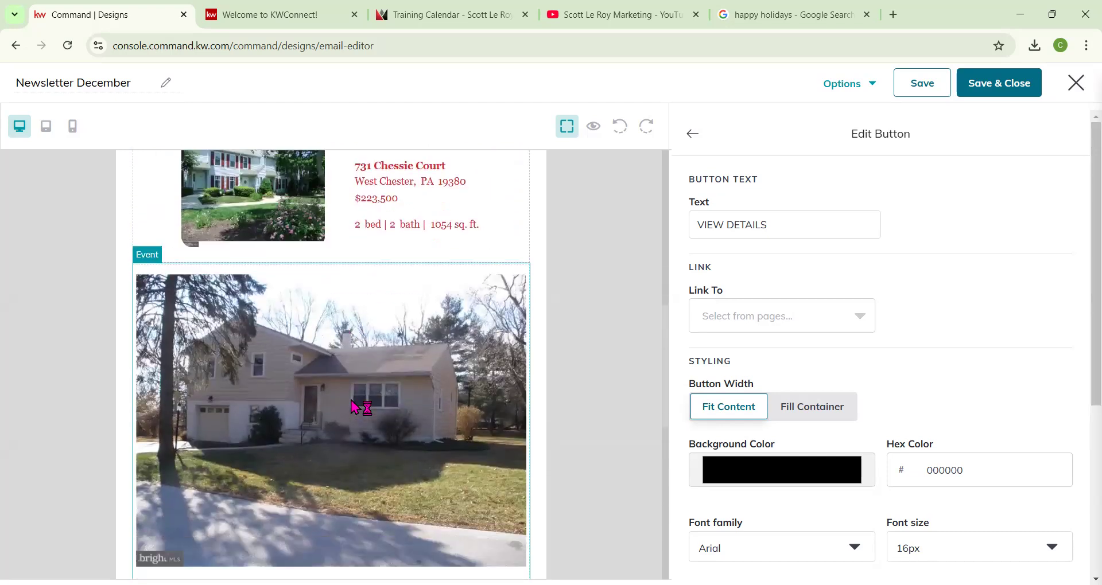
click(803, 413)
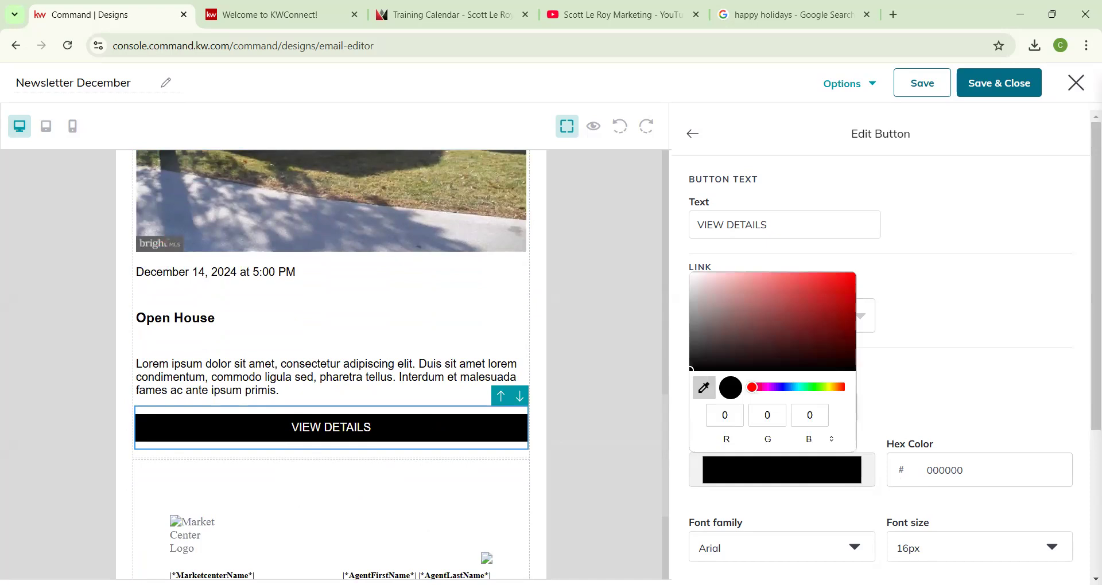
click(310, 185)
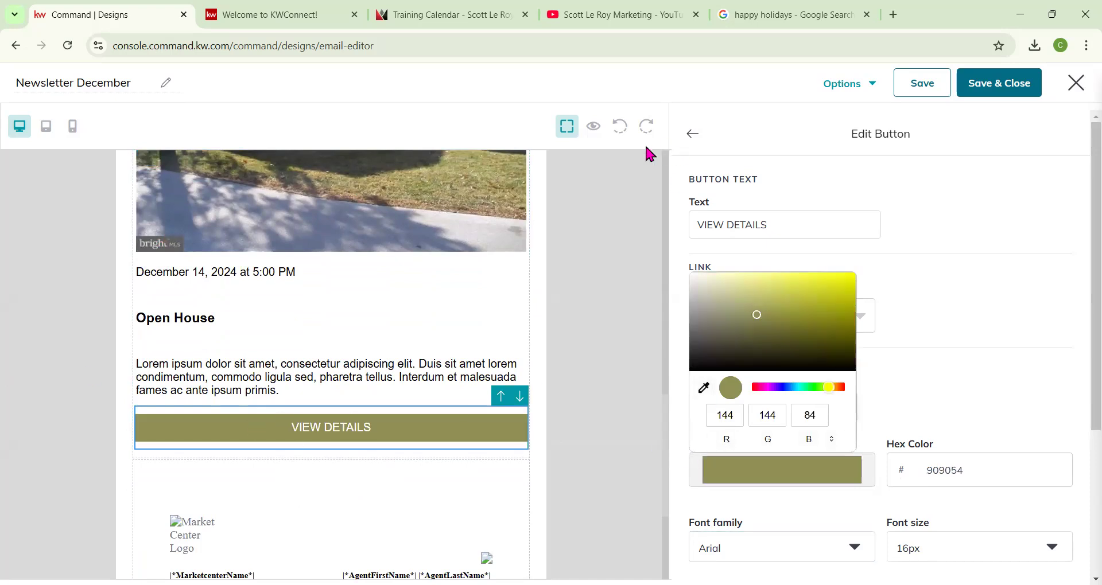
click(884, 393)
click(692, 134)
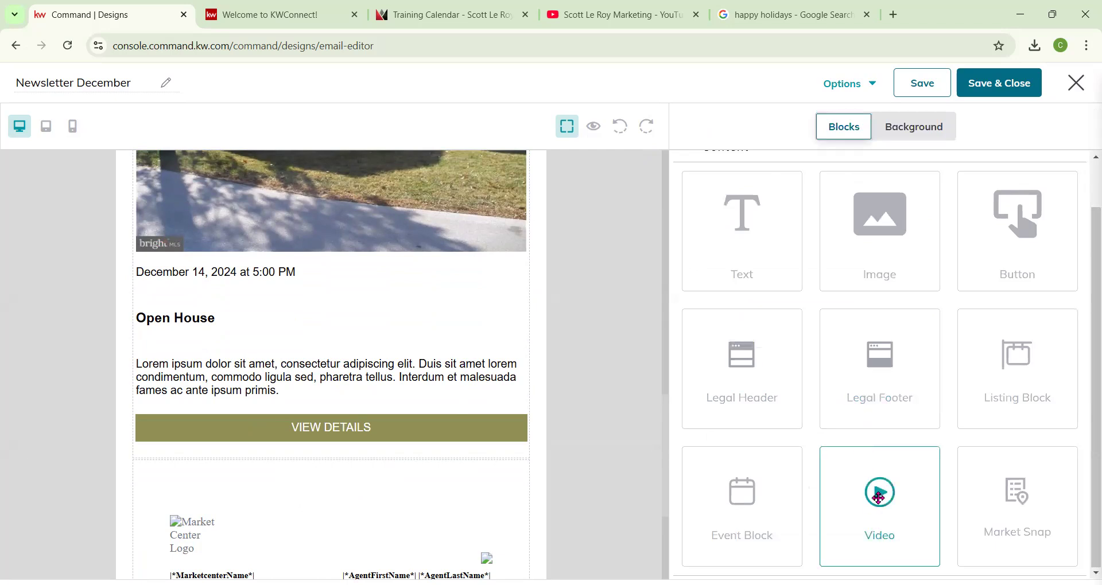
Add a Video block below the event and set its URL to the copied link of the Paid Ads and Social Post Campaigns YouTube video.
drag(890, 497, 497, 462)
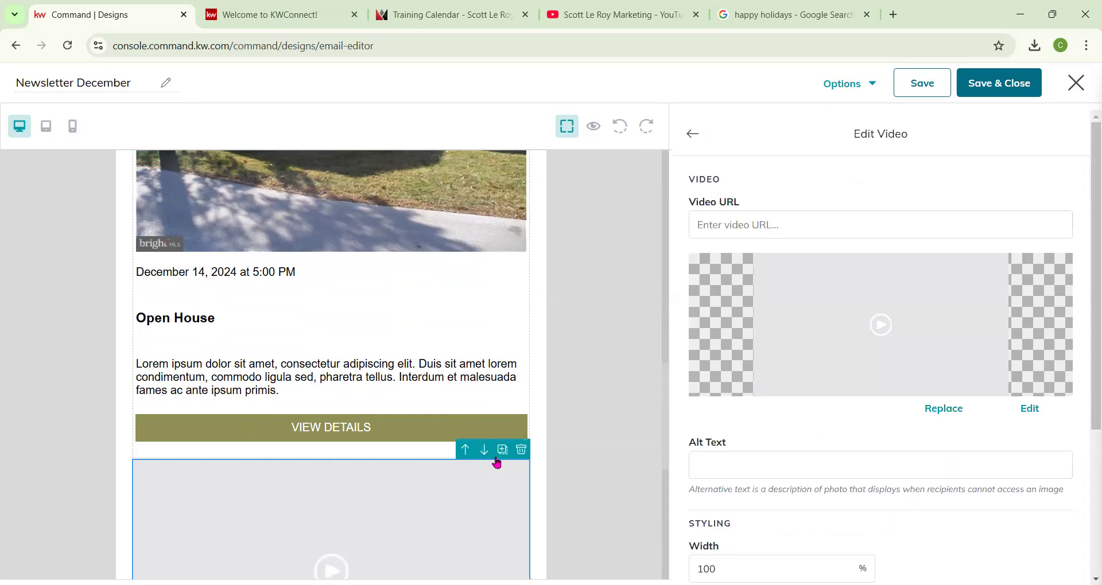
scroll(519, 497, down, 4)
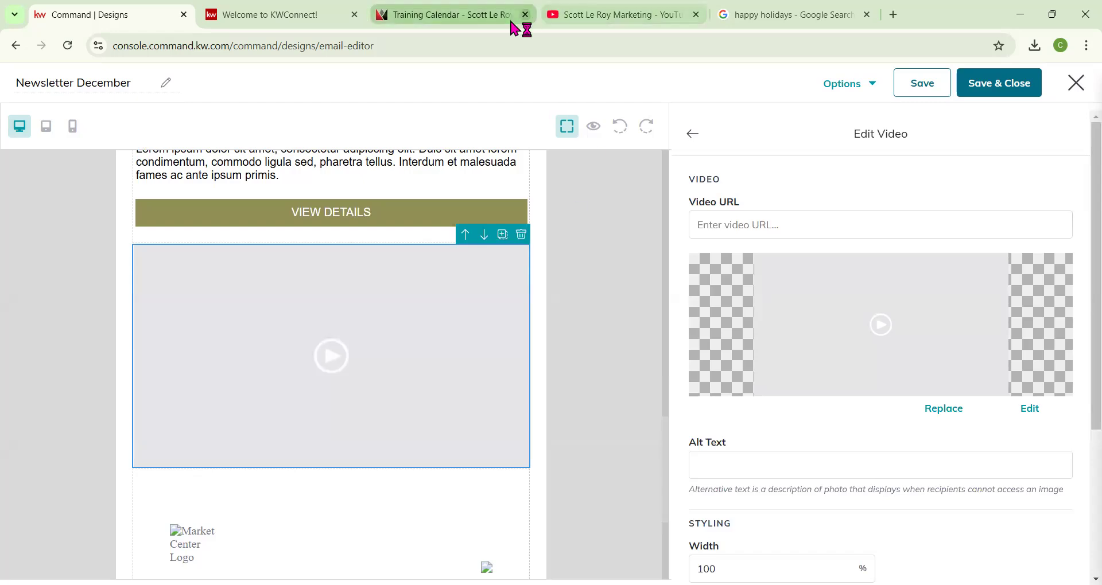
click(549, 17)
right_click(259, 373)
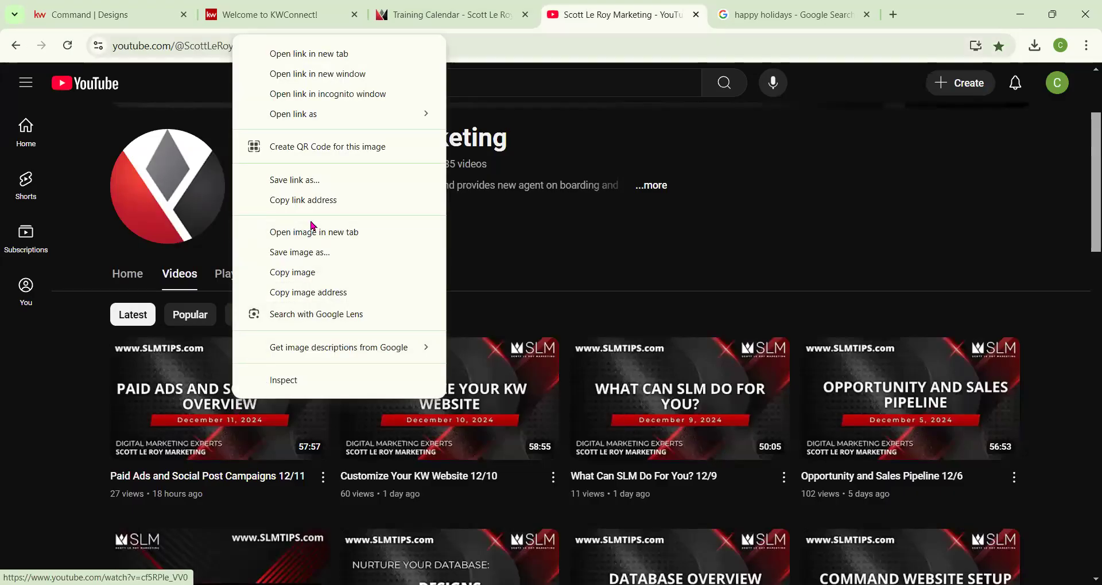
click(318, 201)
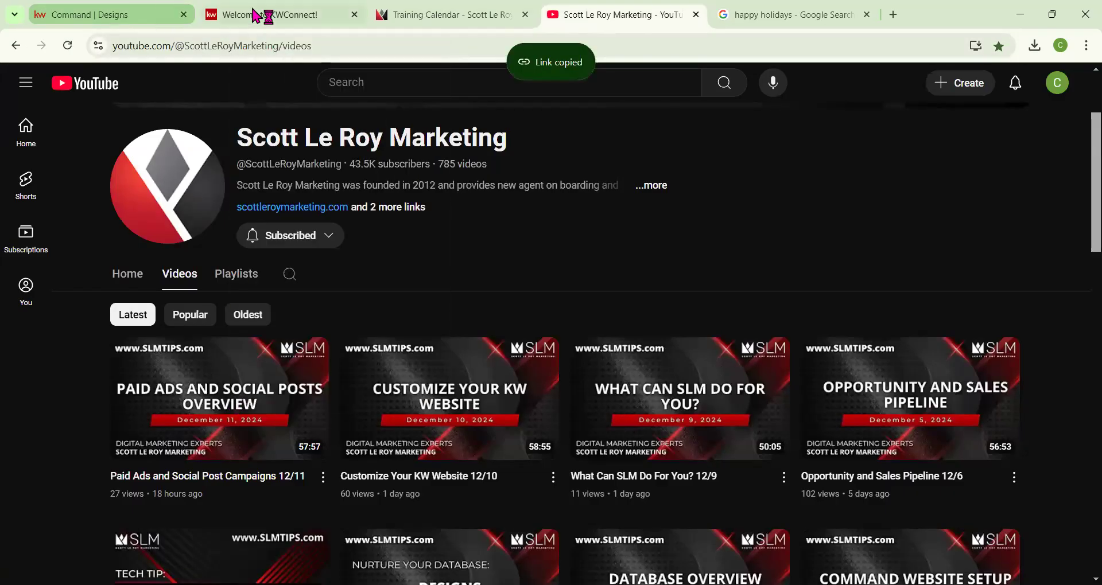
key(ctrl+1)
click(758, 226)
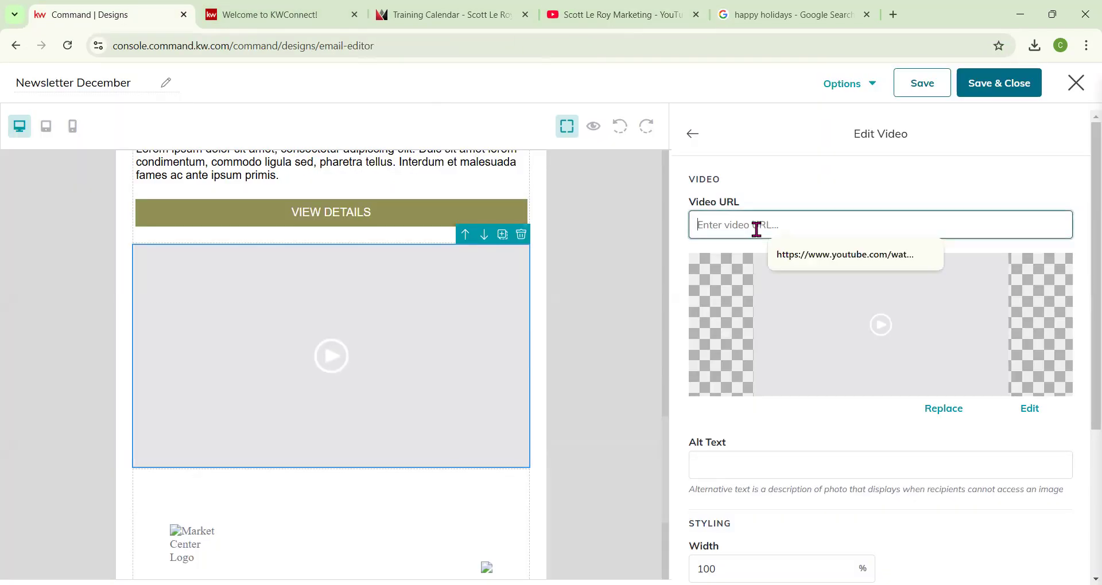
key(ctrl+v)
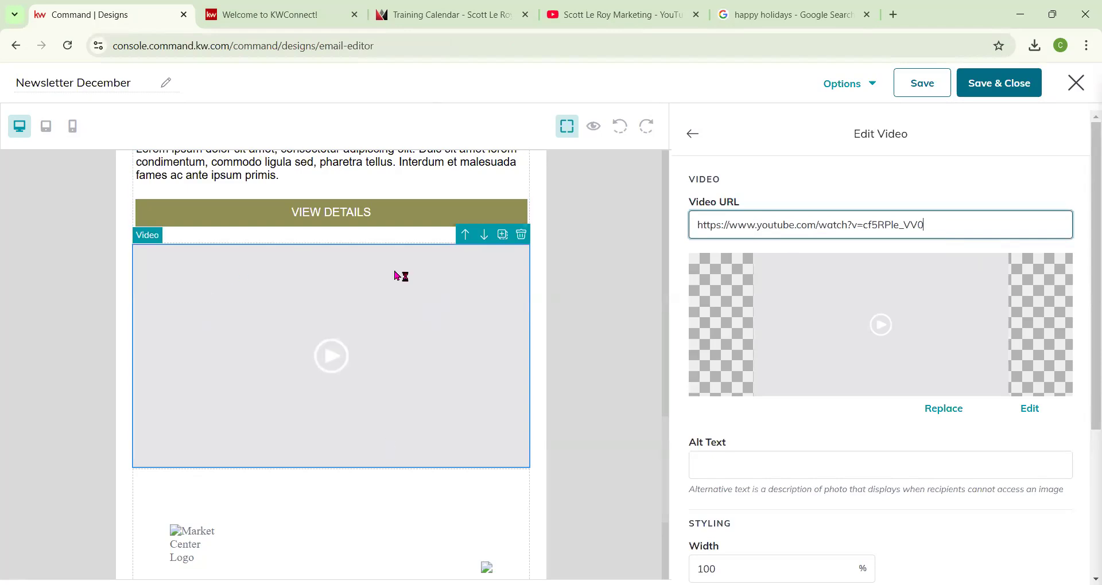
Replace the video's thumbnail with the Database Overview image from My Images.
click(962, 416)
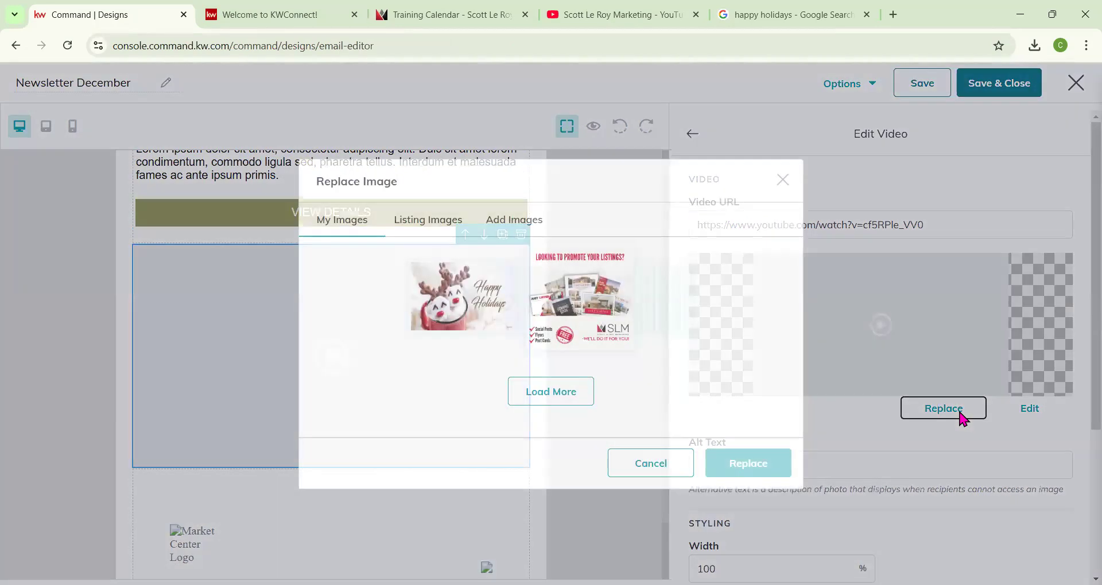
scroll(600, 371, down, 3)
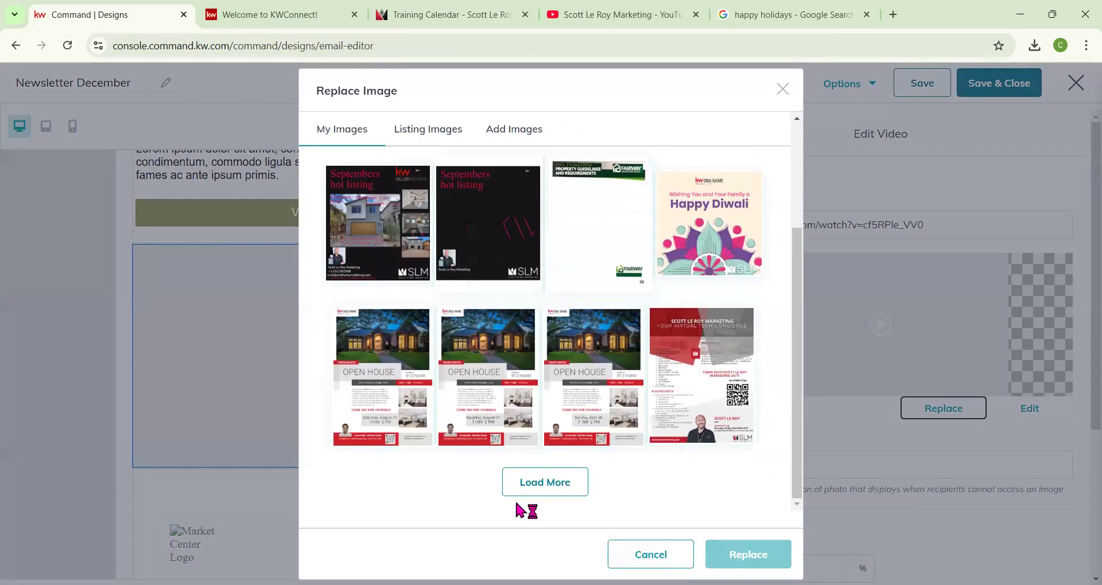
click(518, 480)
scroll(601, 425, down, 4)
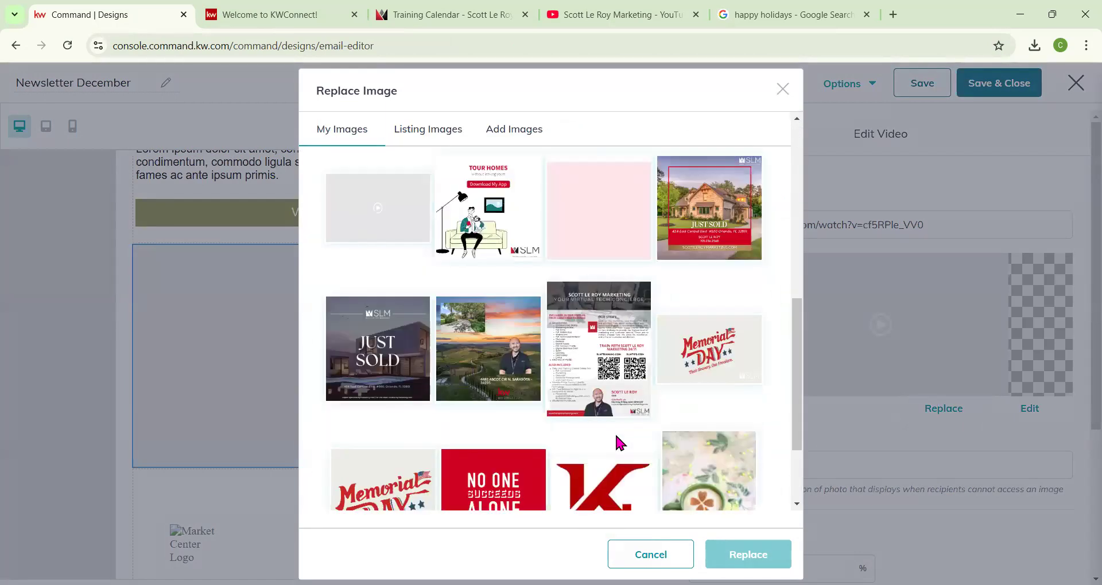
scroll(616, 437, up, 1)
scroll(615, 432, up, 1)
scroll(619, 439, down, 5)
click(568, 482)
scroll(567, 407, down, 5)
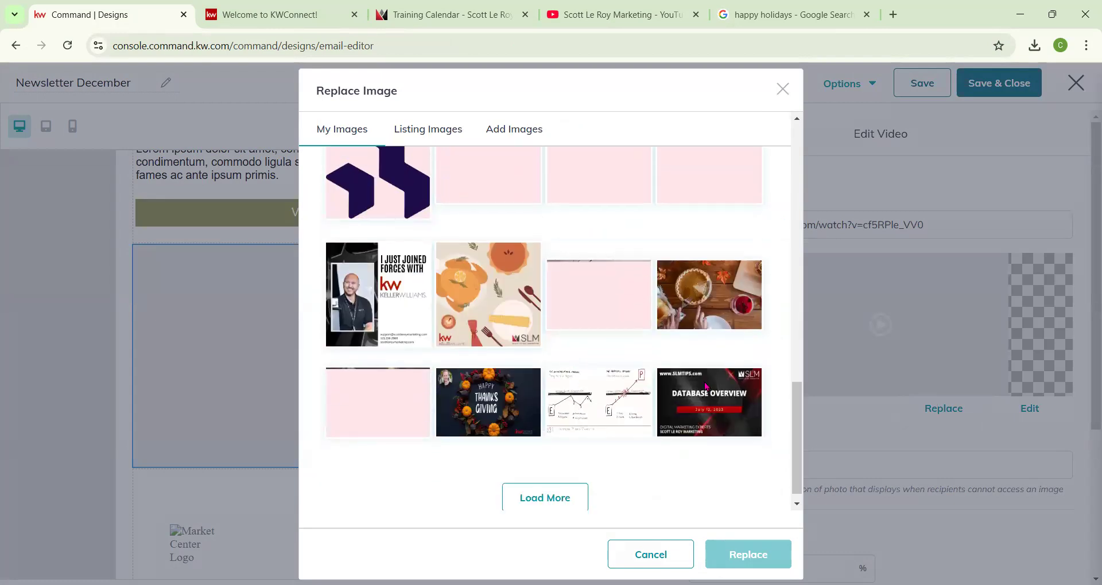
click(710, 393)
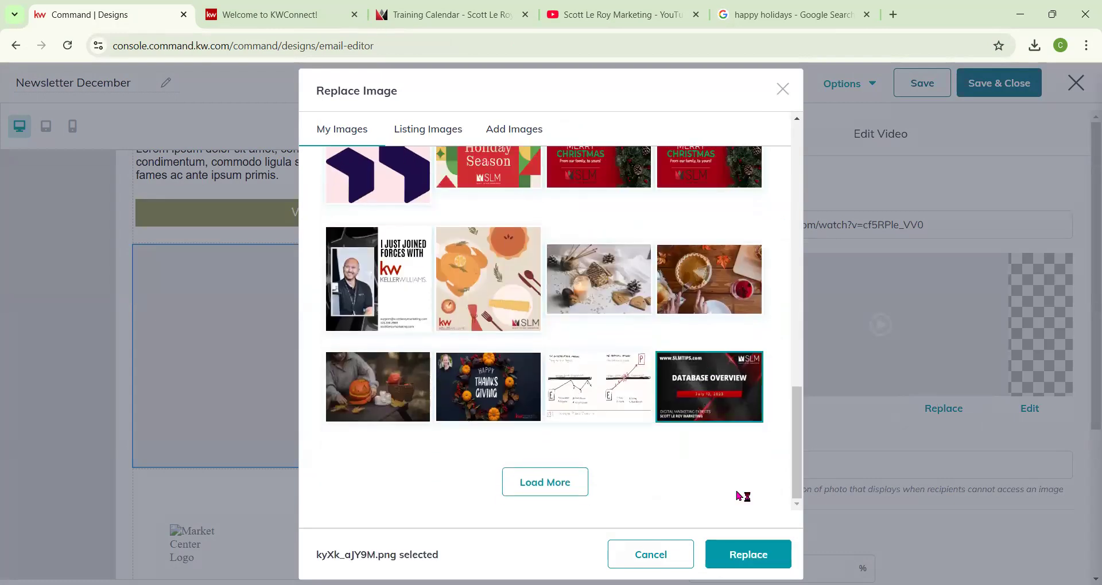
click(760, 557)
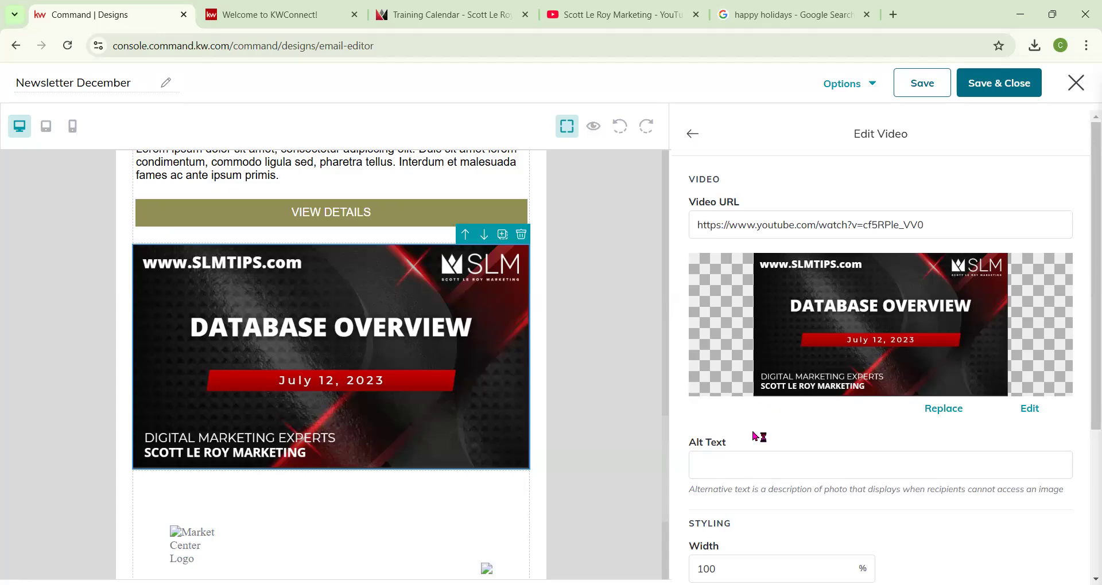
Set the video block's width to 75% and return to the blocks list.
scroll(758, 438, down, 2)
drag(731, 424, 675, 429)
text(75)
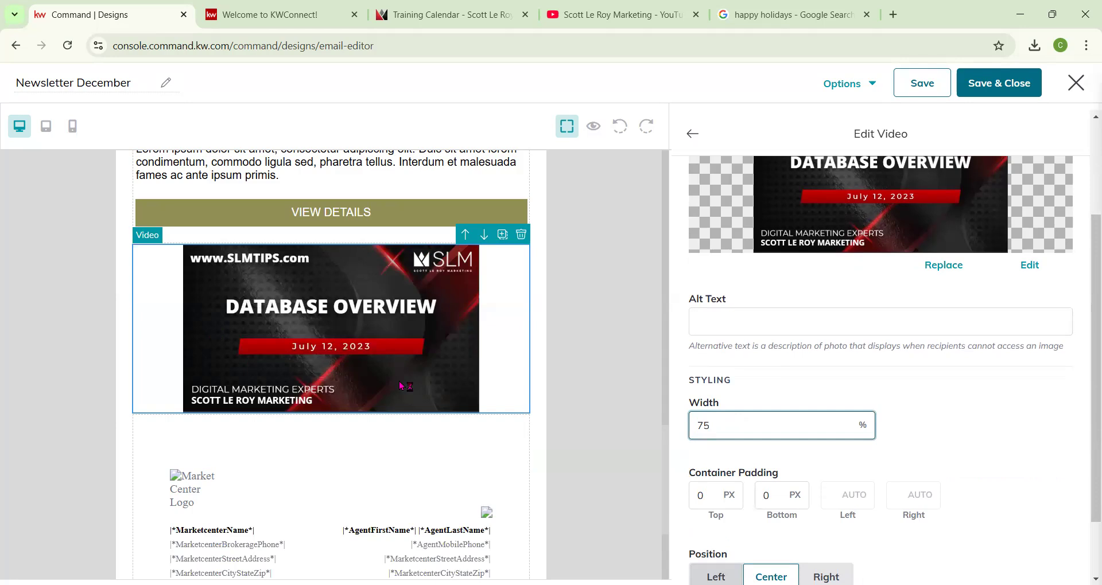
scroll(750, 453, down, 1)
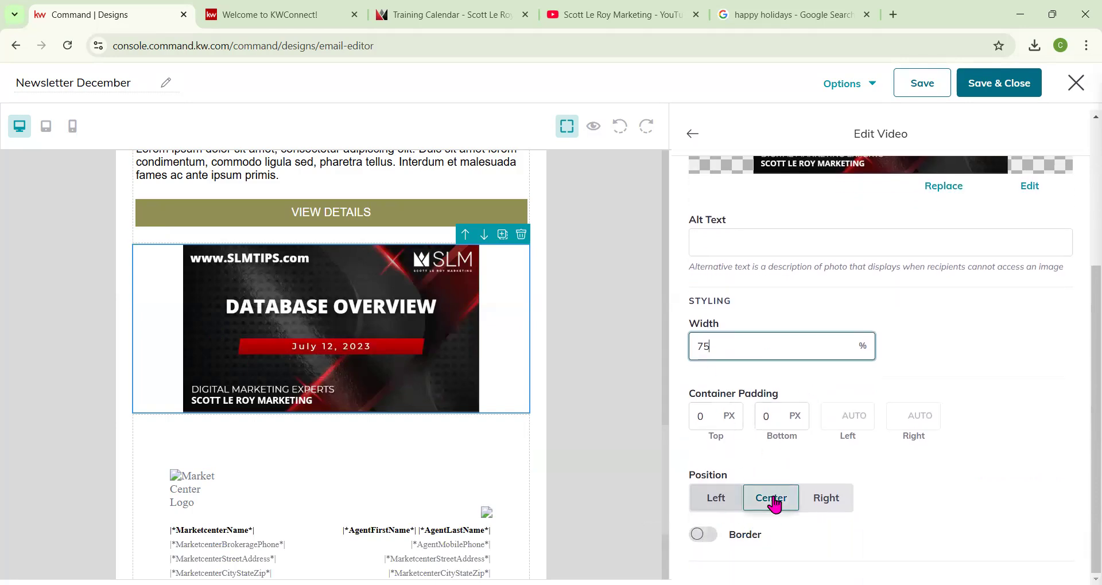
scroll(775, 504, up, 3)
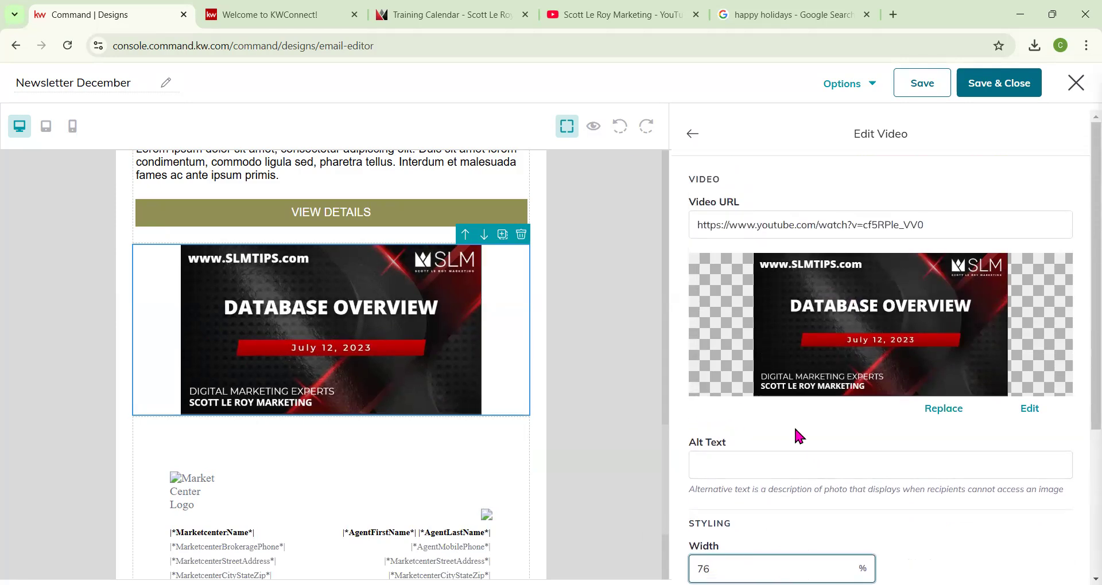
click(692, 136)
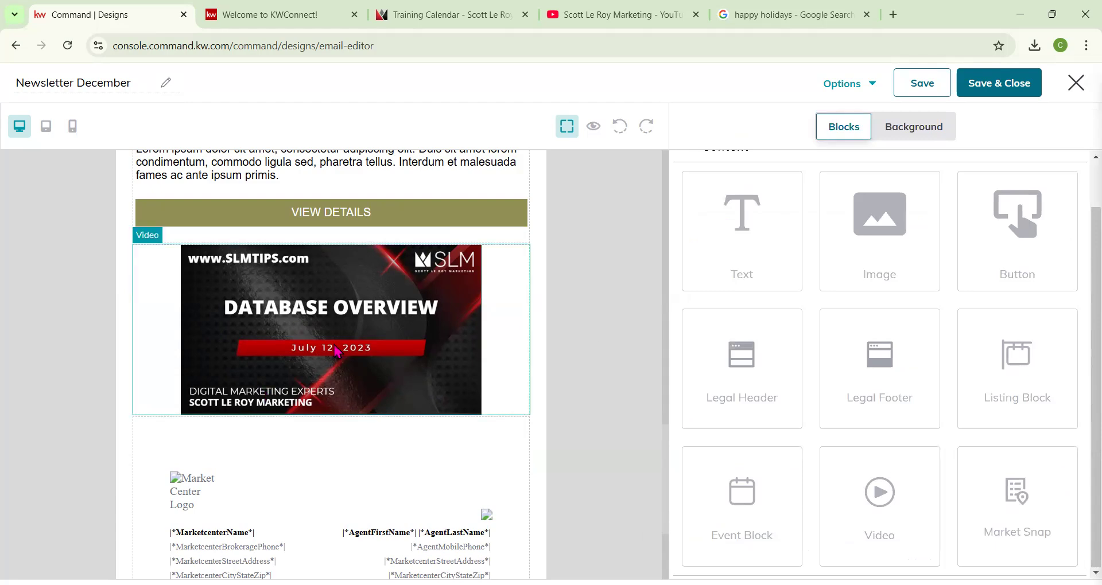
Preview the email design and close the preview.
click(594, 126)
scroll(582, 535, down, 15)
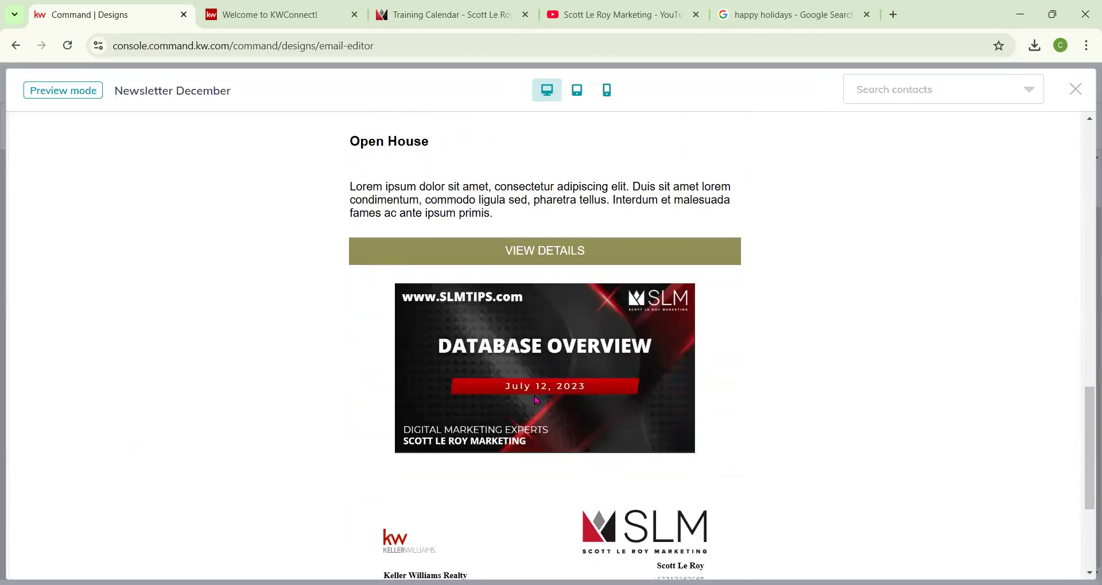
scroll(688, 327, up, 15)
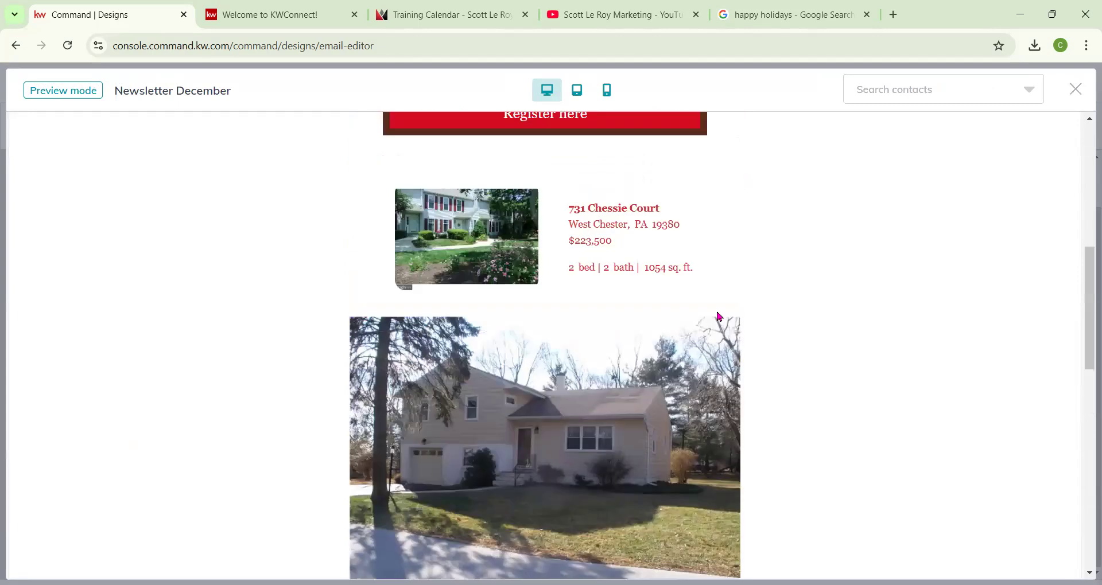
click(1076, 89)
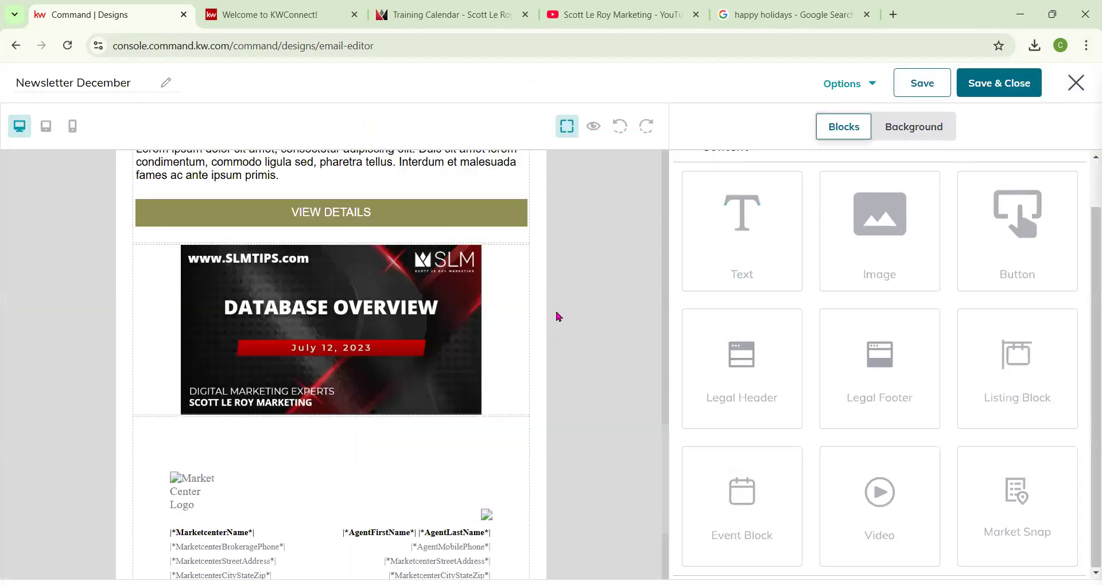
Add a Market Snap block below the video block.
scroll(586, 352, down, 3)
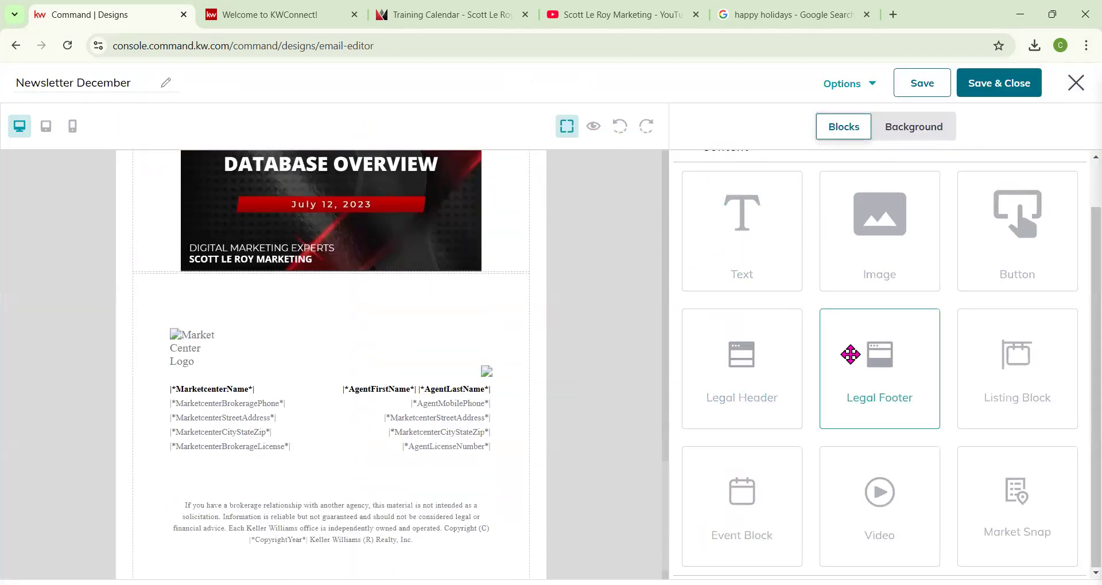
scroll(344, 288, up, 2)
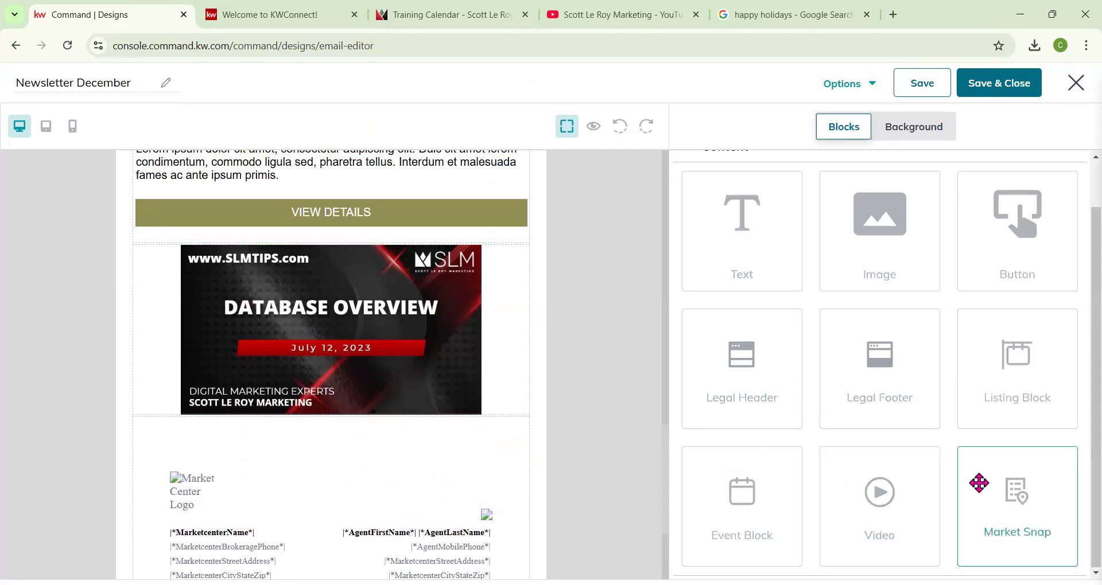
drag(1016, 495, 416, 405)
scroll(432, 417, down, 1)
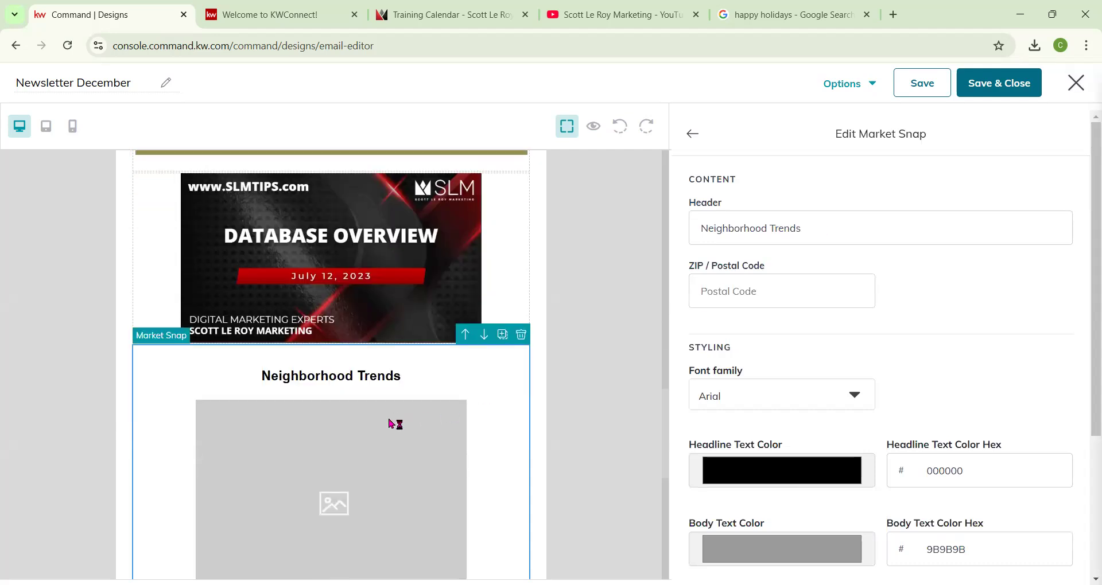
scroll(401, 425, down, 3)
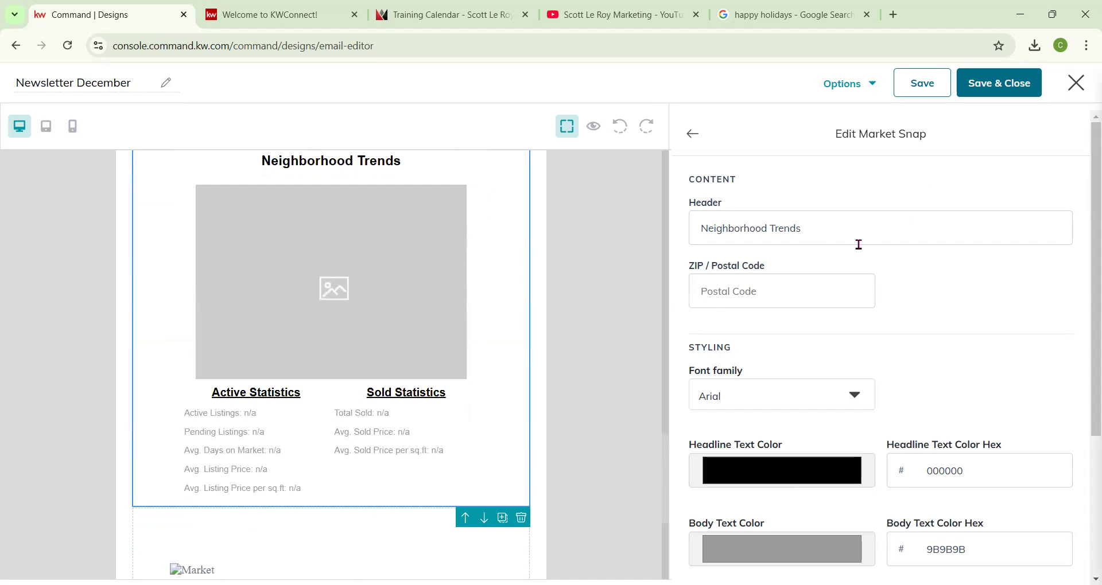
Switch to the Training Calendar tab and scroll through the page.
click(408, 16)
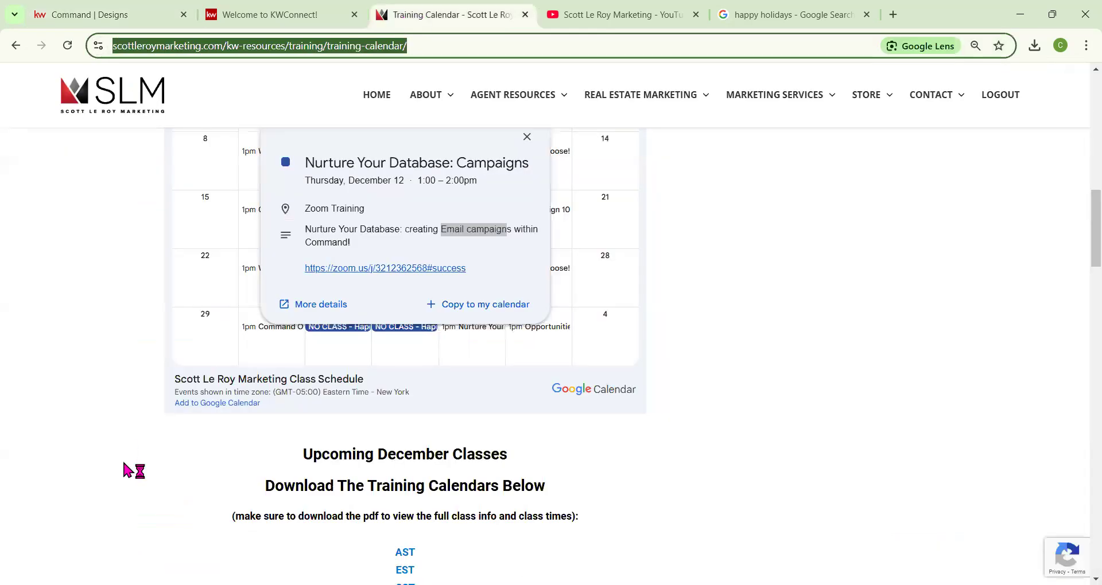
scroll(140, 442, down, 15)
scroll(137, 447, down, 7)
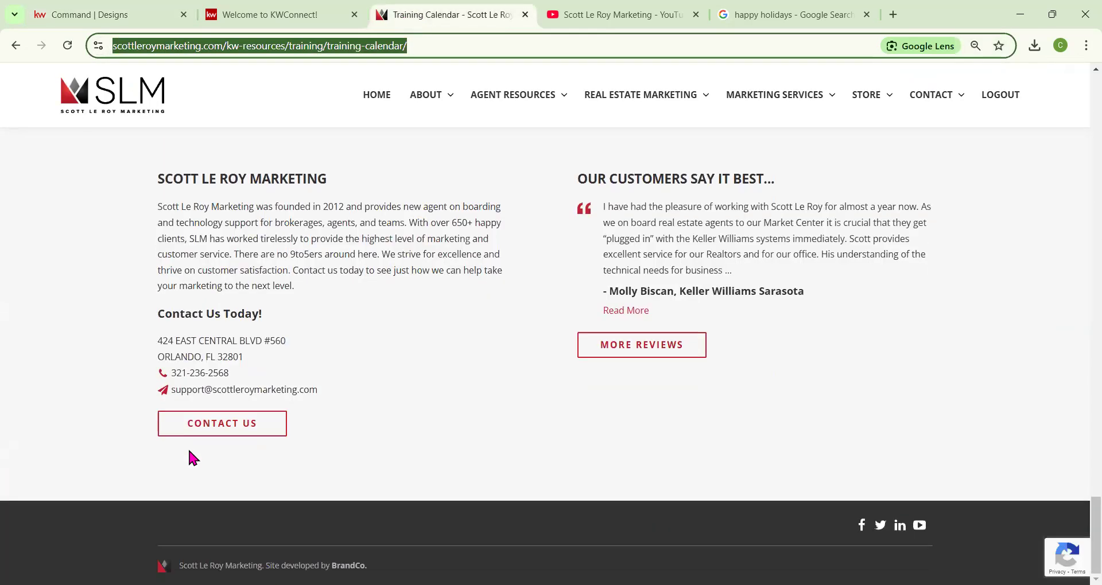
Copy the 32801 ZIP code from the Training Calendar page and enter it as the Market Snap's ZIP / Postal Code.
click(230, 362)
double_click(229, 362)
key(ctrl+c)
click(105, 16)
click(748, 283)
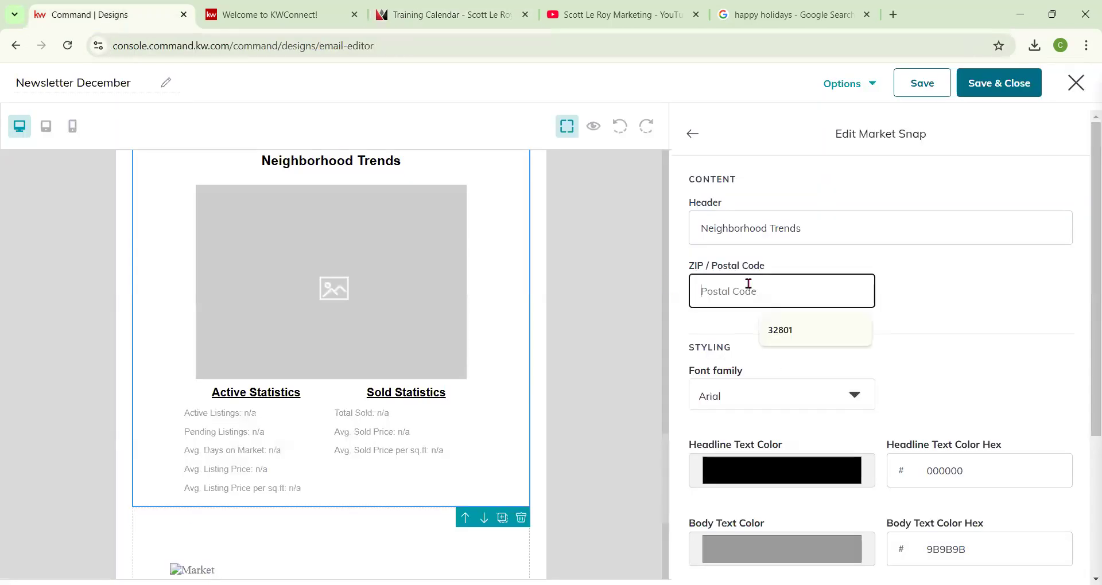
click(780, 331)
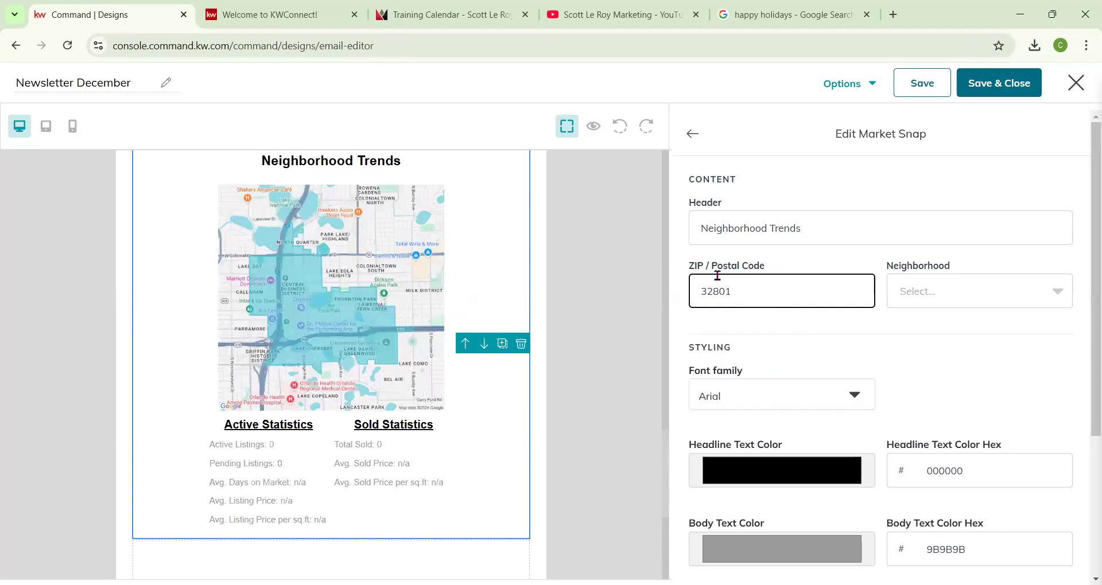
Set the Market Snap block's neighborhood to South Eola.
click(955, 297)
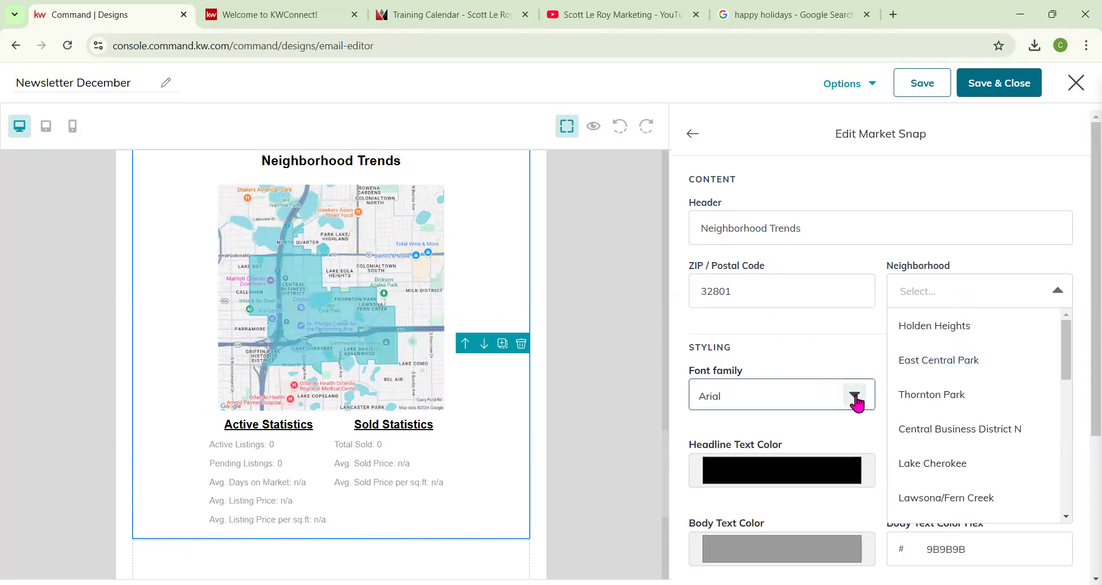
scroll(937, 396, down, 2)
scroll(942, 413, down, 5)
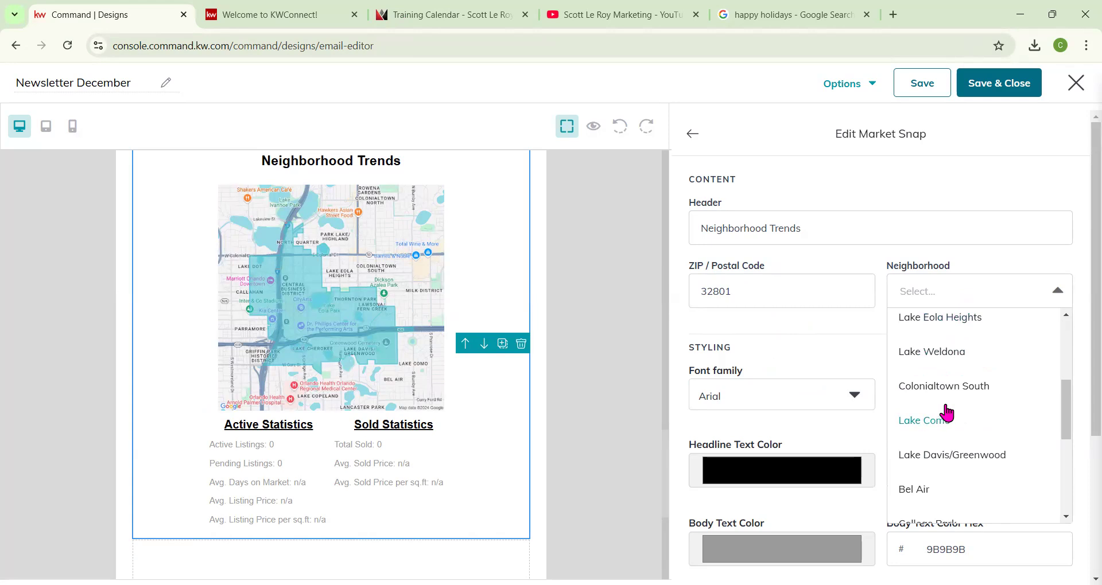
scroll(941, 400, up, 2)
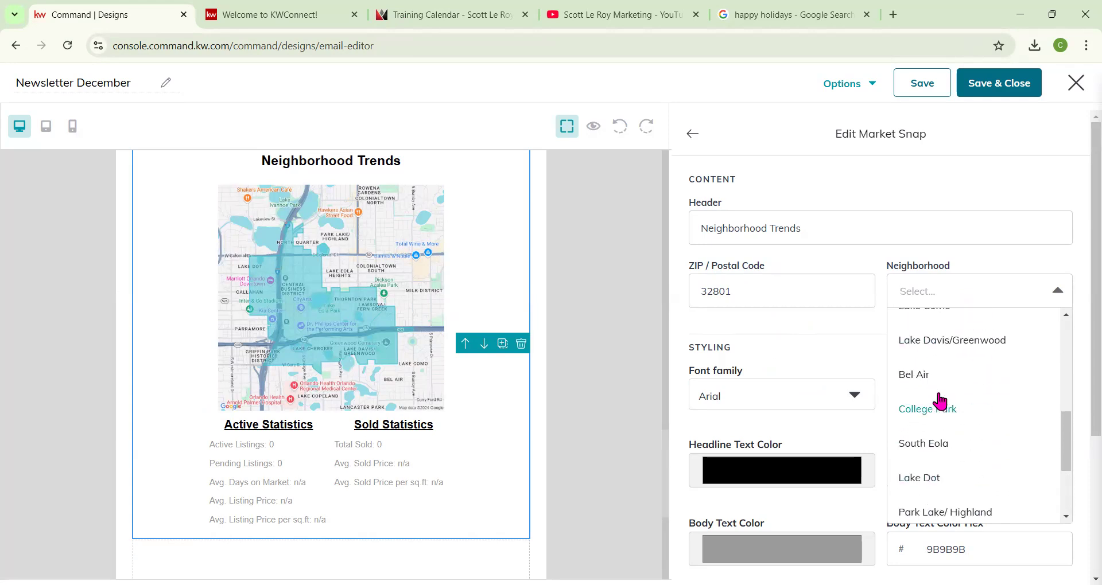
click(932, 450)
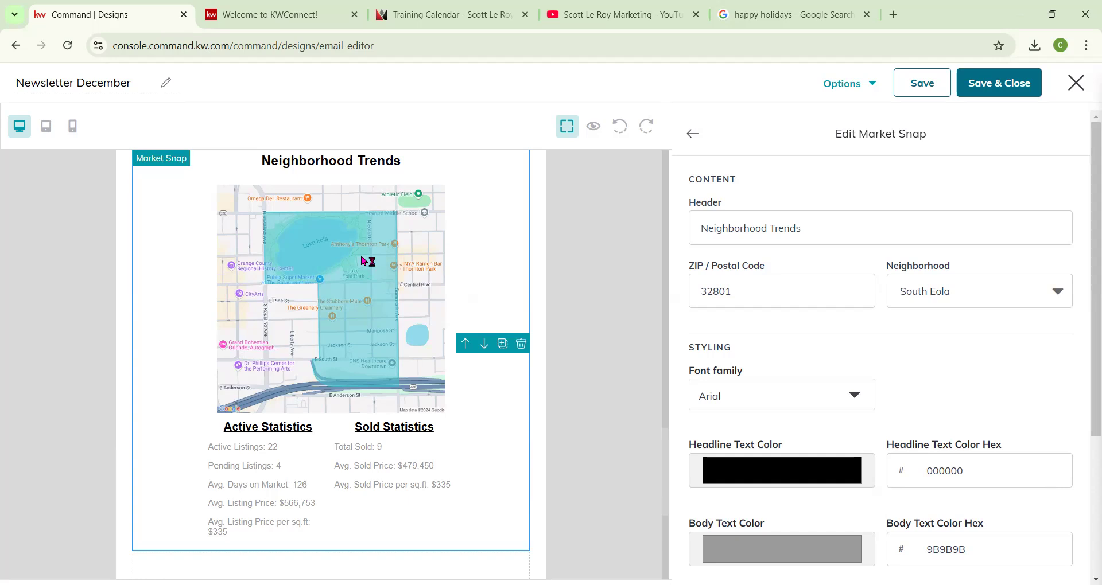
Change the Market Snap header to "South Eola Trends".
drag(824, 230, 828, 213)
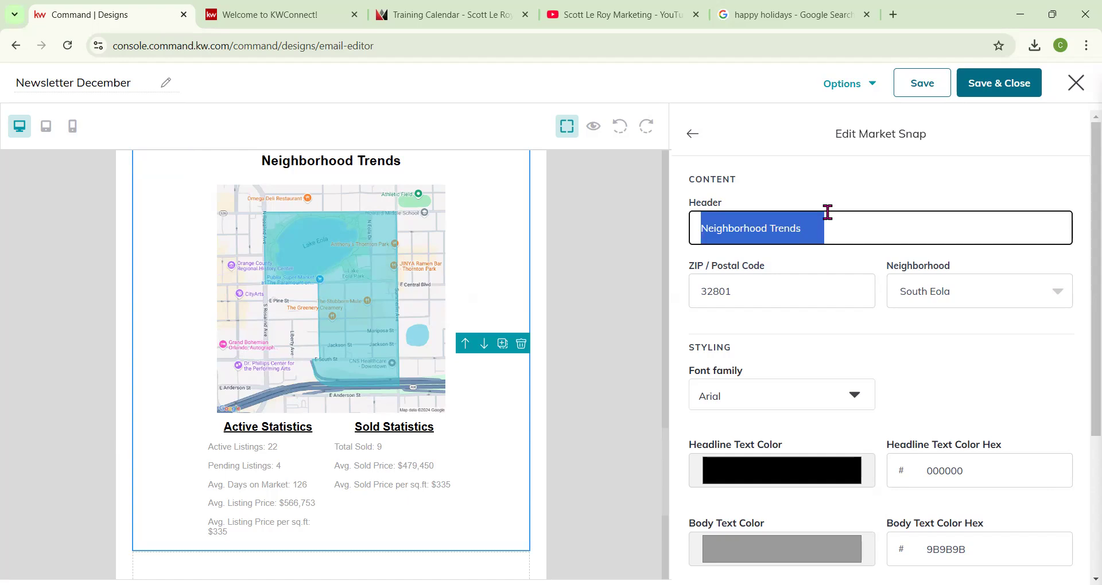
text(South Eola Trens)
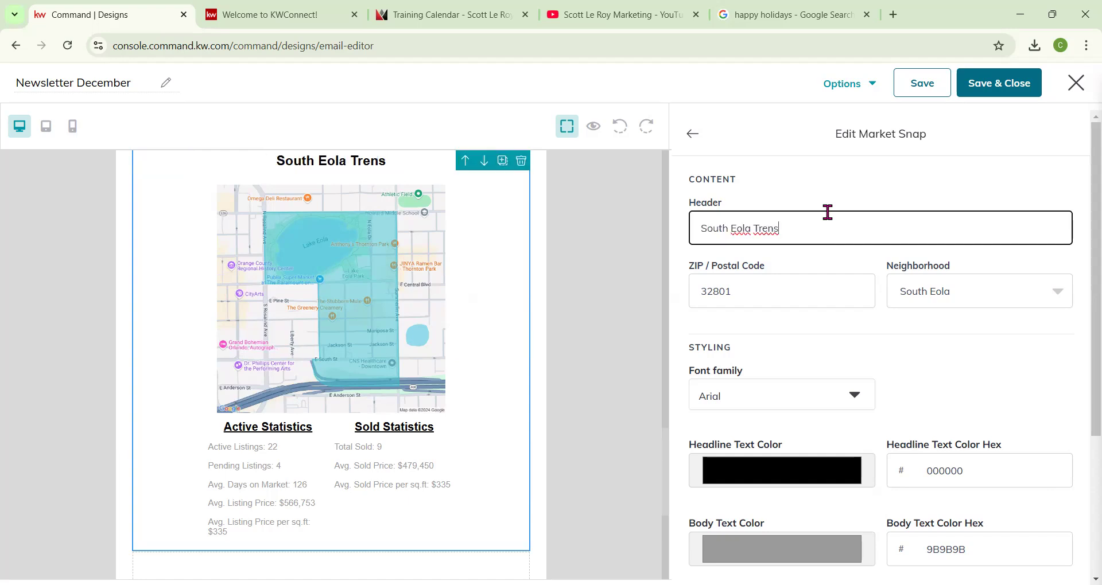
key(BackSpace)
text(ds)
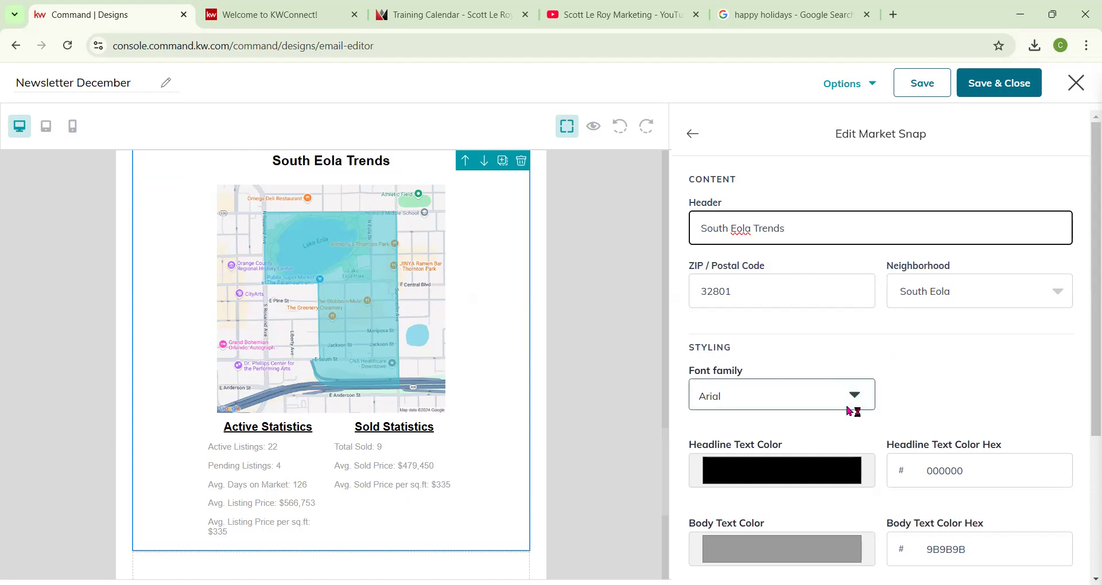
Set the Market Snap block's font family to Georgia.
scroll(841, 396, down, 2)
click(787, 321)
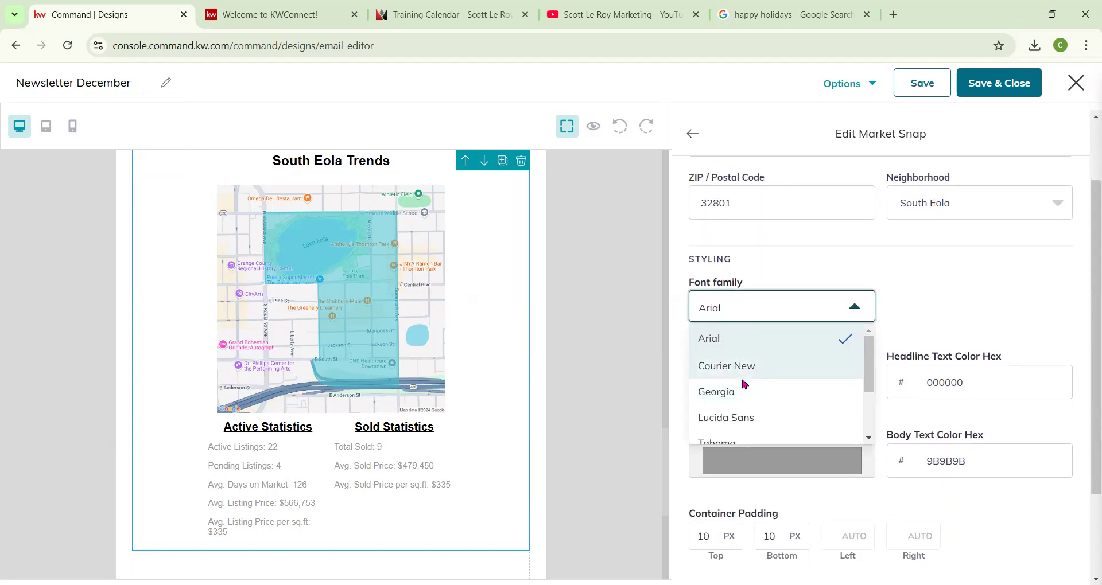
click(742, 392)
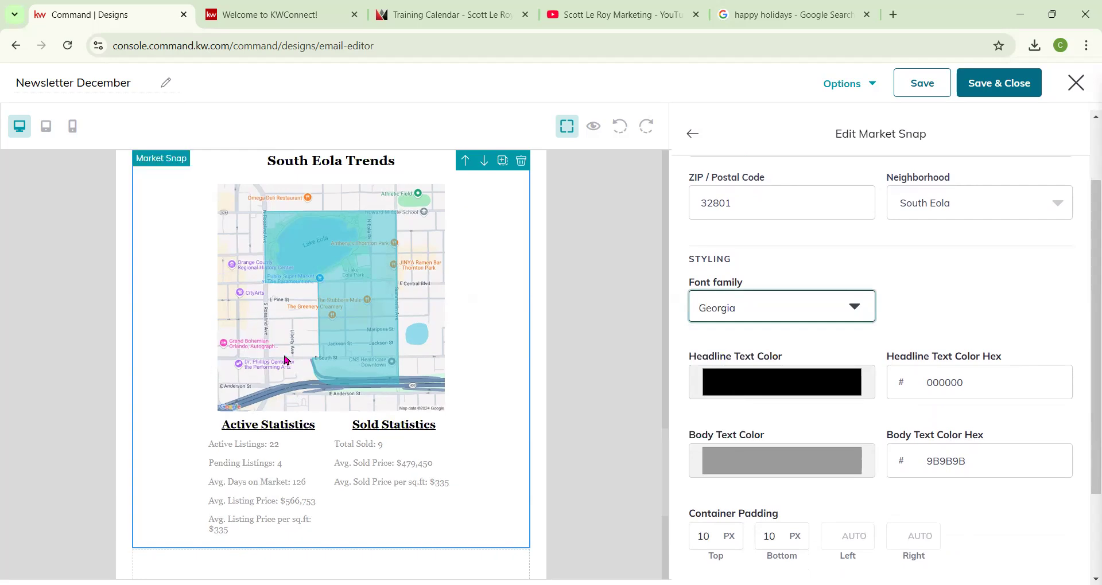
Set the Market Snap headline text color to teal 7cd9d3.
click(724, 391)
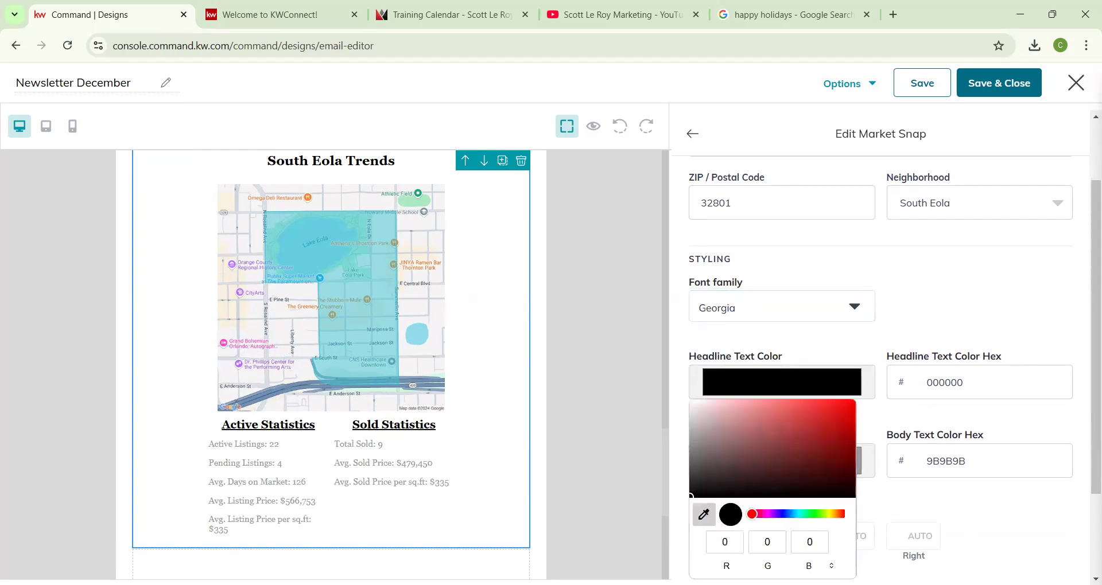
click(345, 356)
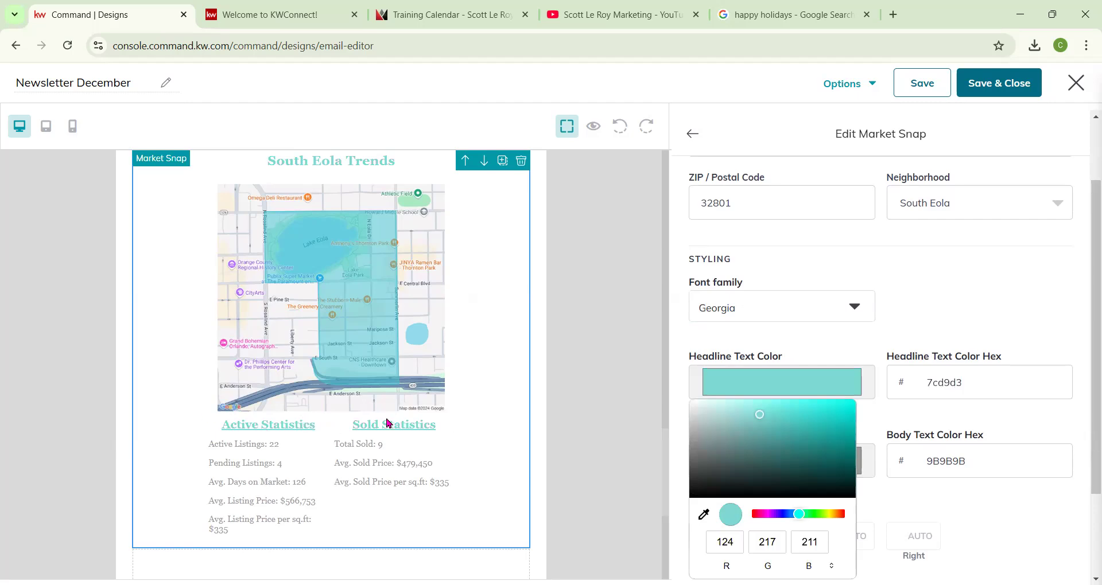
click(886, 299)
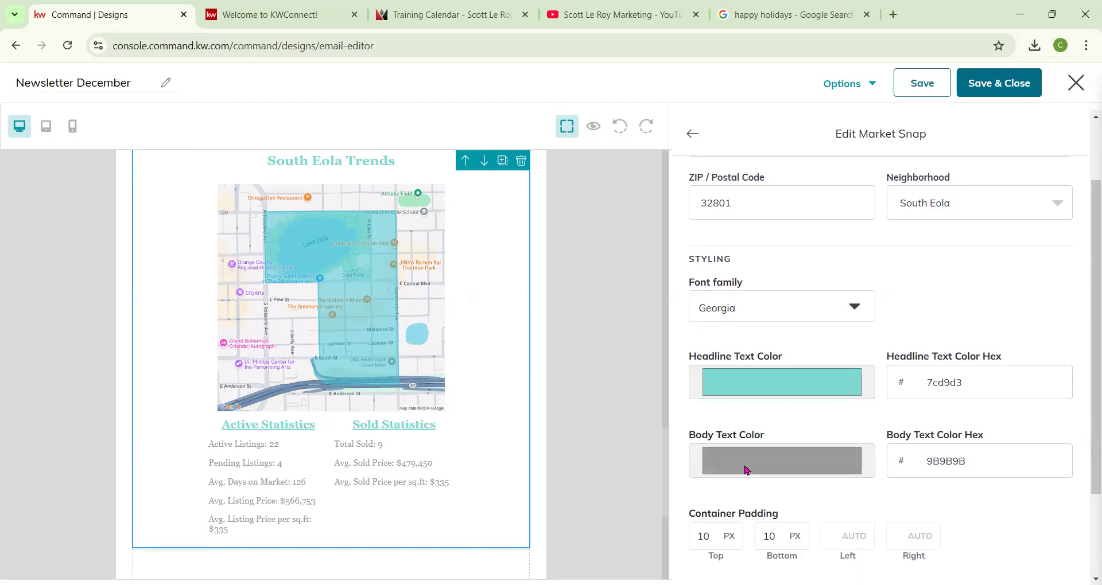
Set the Market Snap body text color to blue 1face9.
click(748, 469)
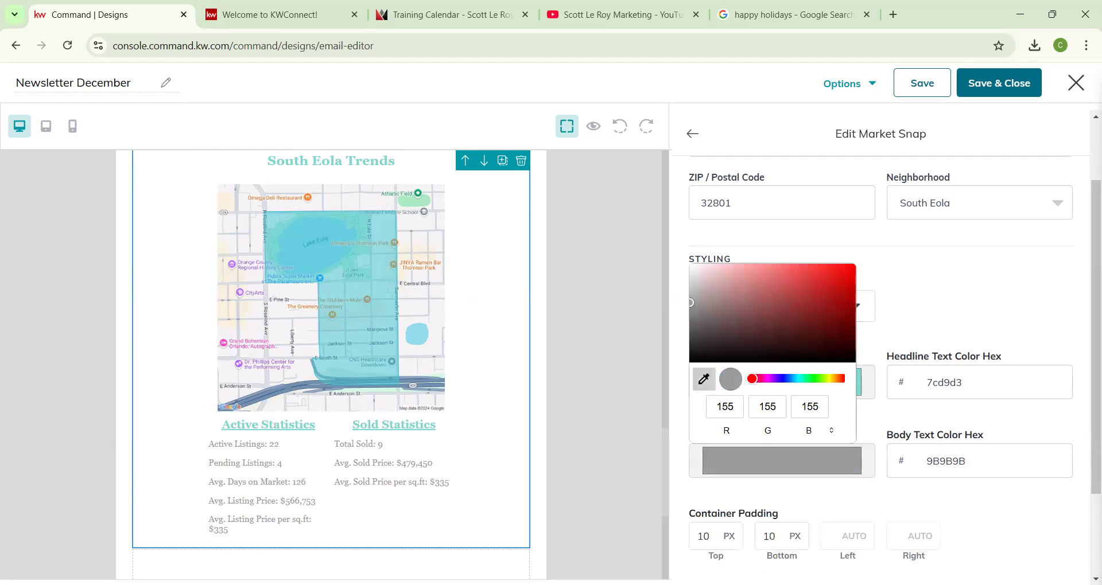
click(320, 279)
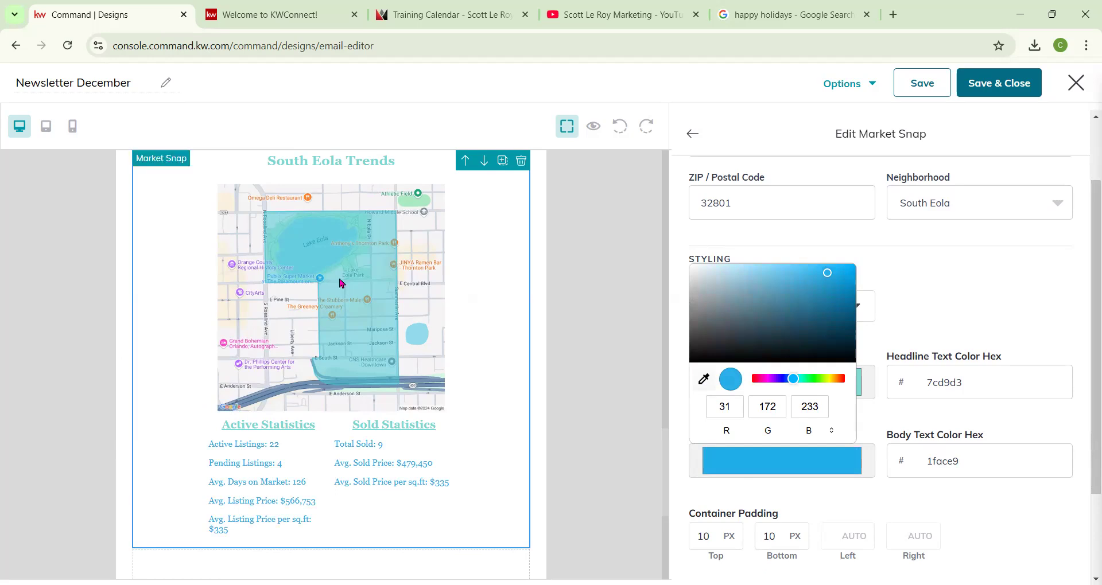
click(941, 294)
scroll(893, 315, down, 2)
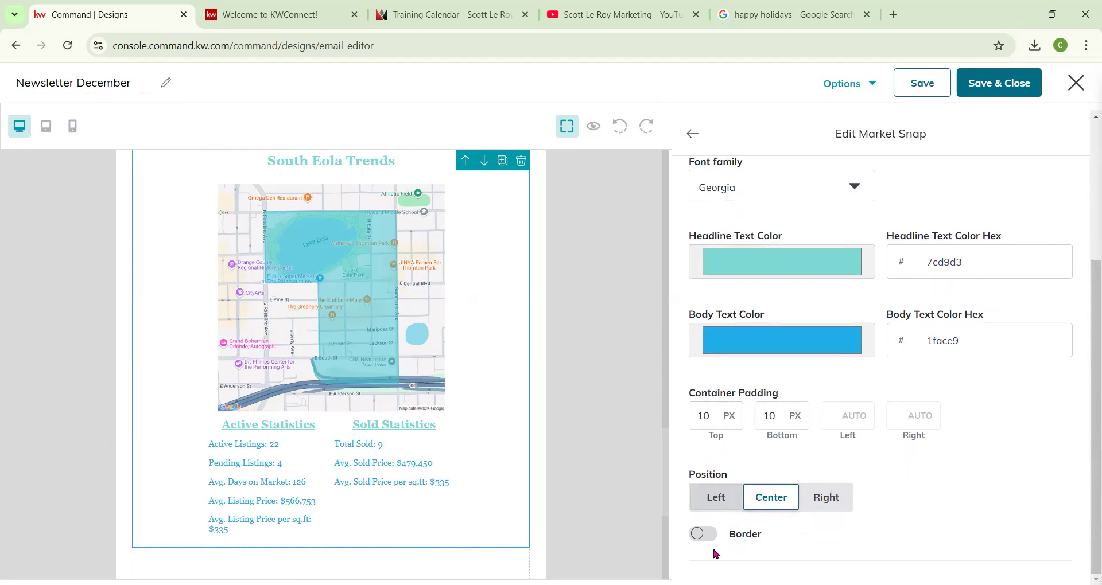
Return to the blocks list and add a Divider block between the listing block and the Open House event.
scroll(640, 460, up, 5)
scroll(637, 460, up, 8)
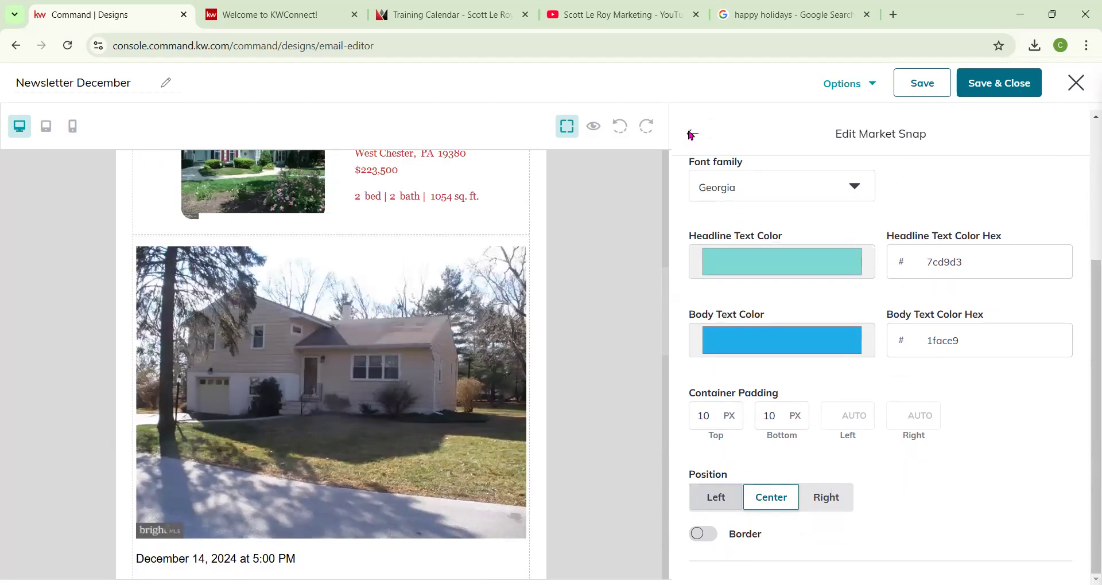
click(691, 135)
scroll(792, 241, up, 1)
click(696, 170)
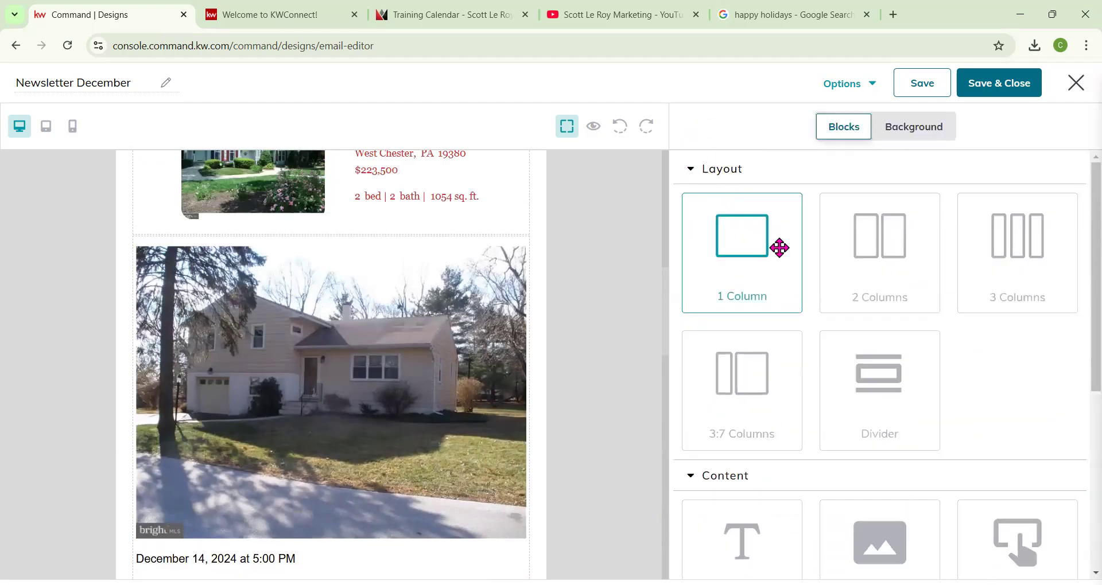
drag(873, 398, 433, 264)
Set the divider's line color to 676361 and return to the blocks list.
click(757, 313)
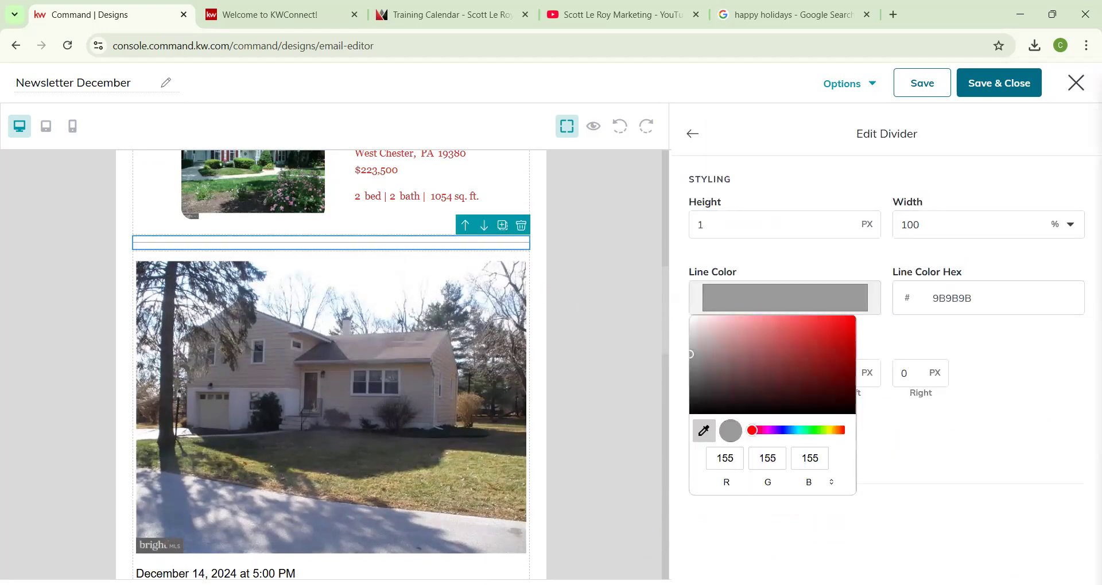
click(396, 346)
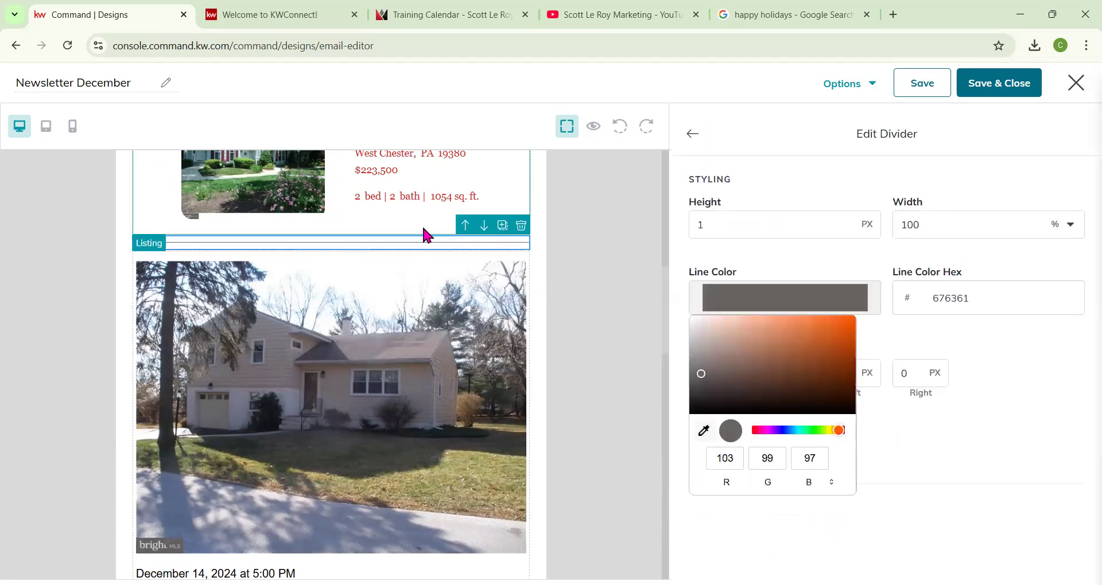
click(985, 371)
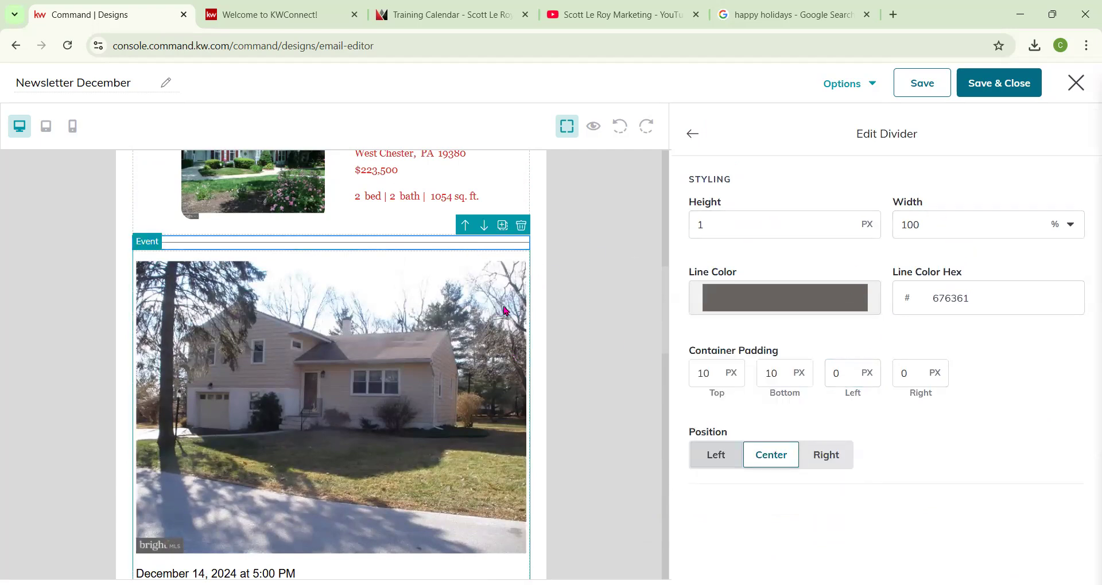
scroll(505, 311, down, 3)
click(693, 134)
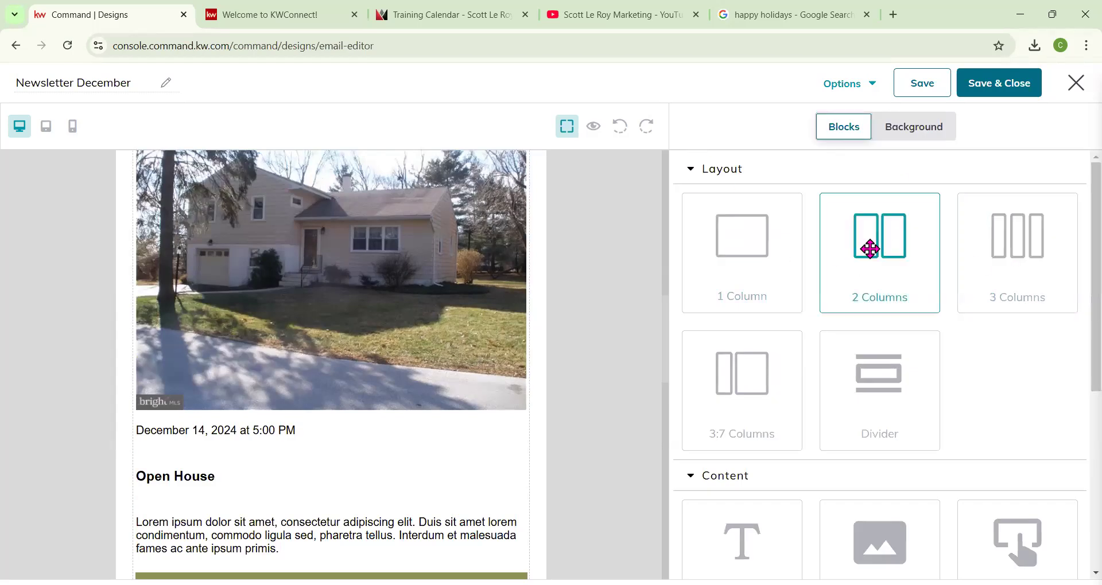
scroll(735, 417, down, 5)
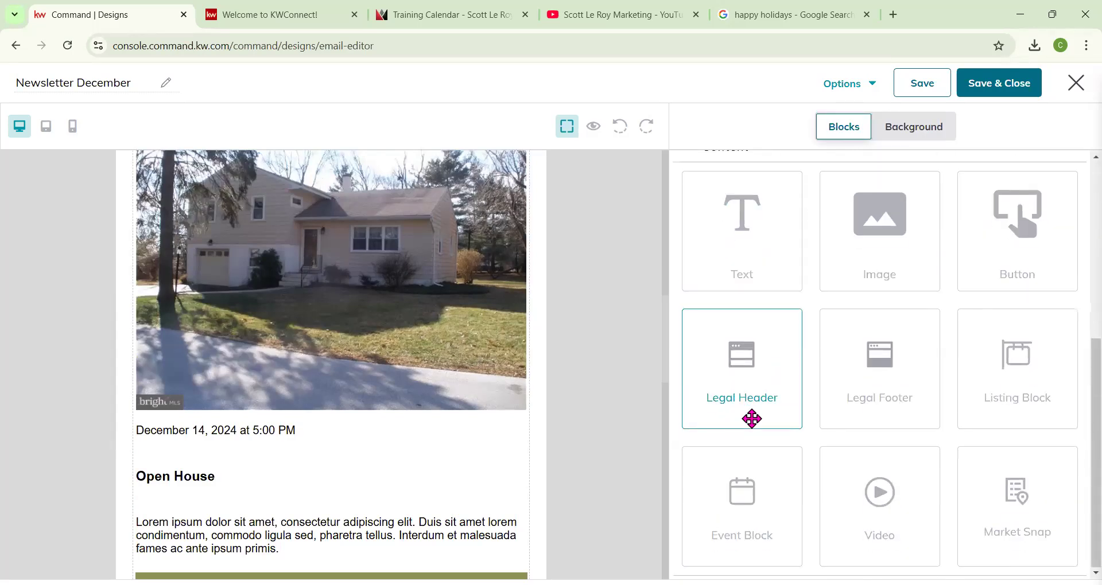
scroll(760, 411, up, 5)
scroll(721, 380, down, 4)
scroll(721, 380, down, 1)
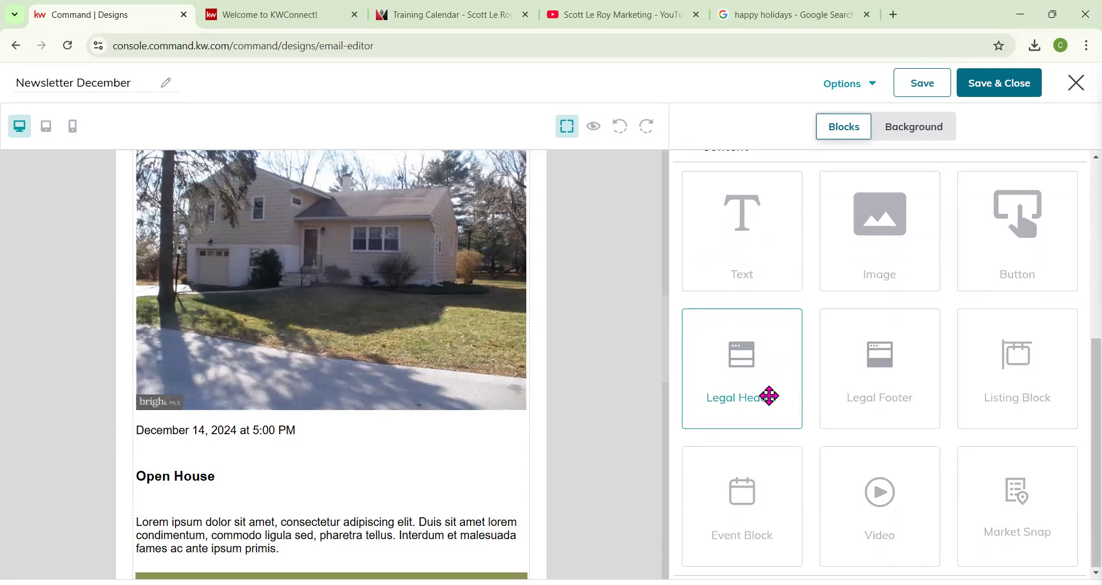
scroll(348, 477, down, 10)
scroll(354, 471, down, 4)
scroll(357, 363, up, 12)
scroll(476, 309, up, 10)
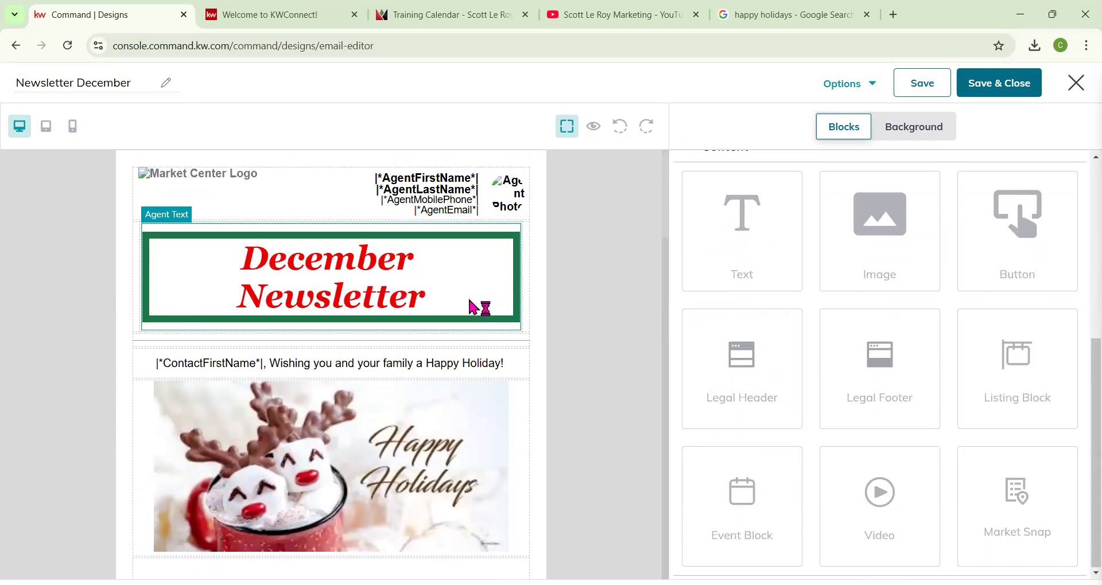
Preview the email design, personalize the preview with a test contact, and close the preview.
click(593, 127)
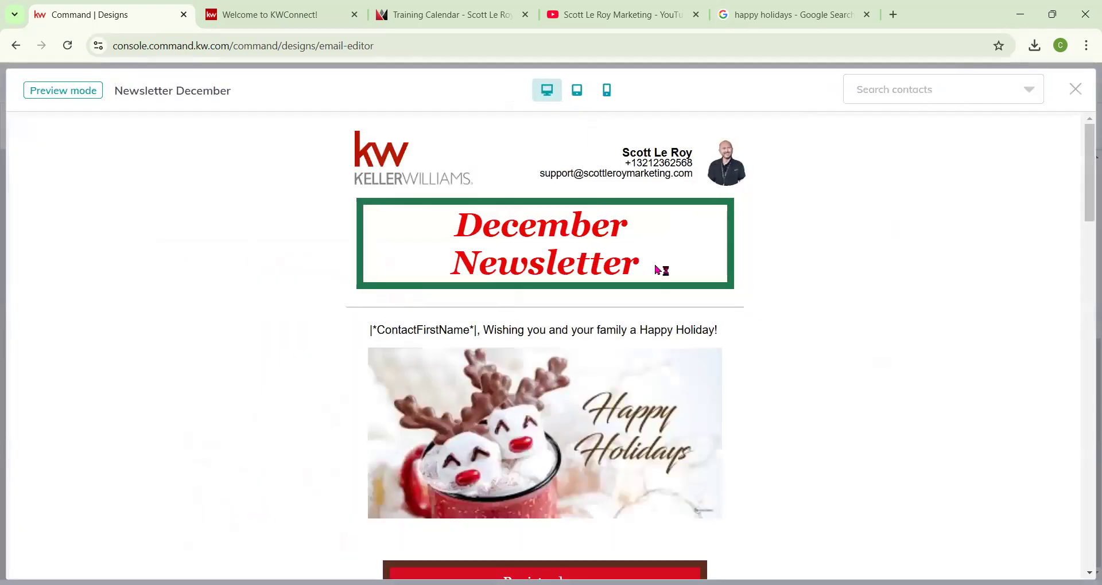
scroll(733, 336, down, 1)
scroll(563, 332, down, 18)
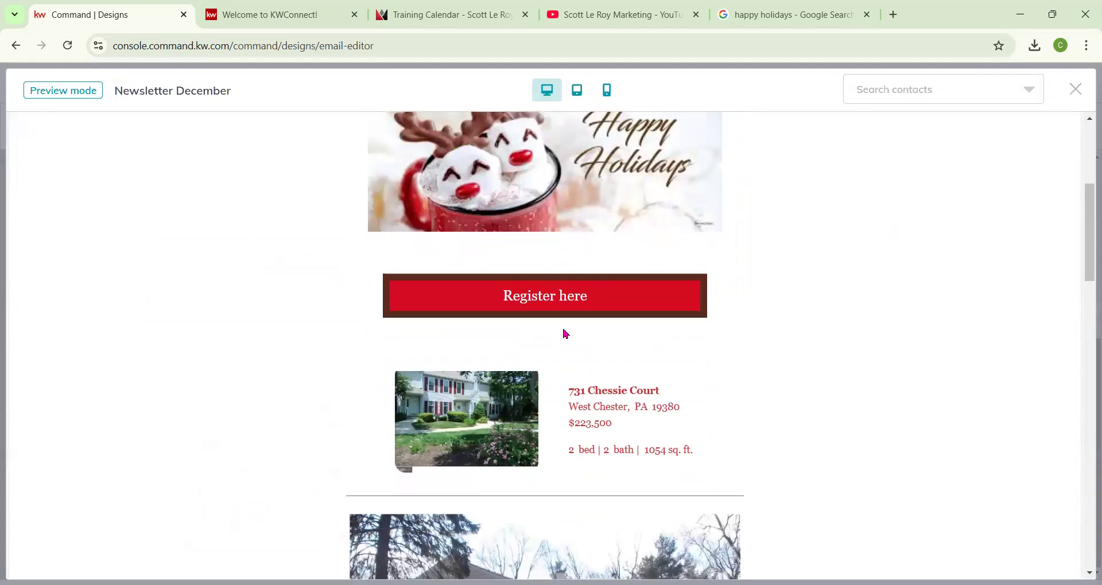
scroll(487, 369, down, 11)
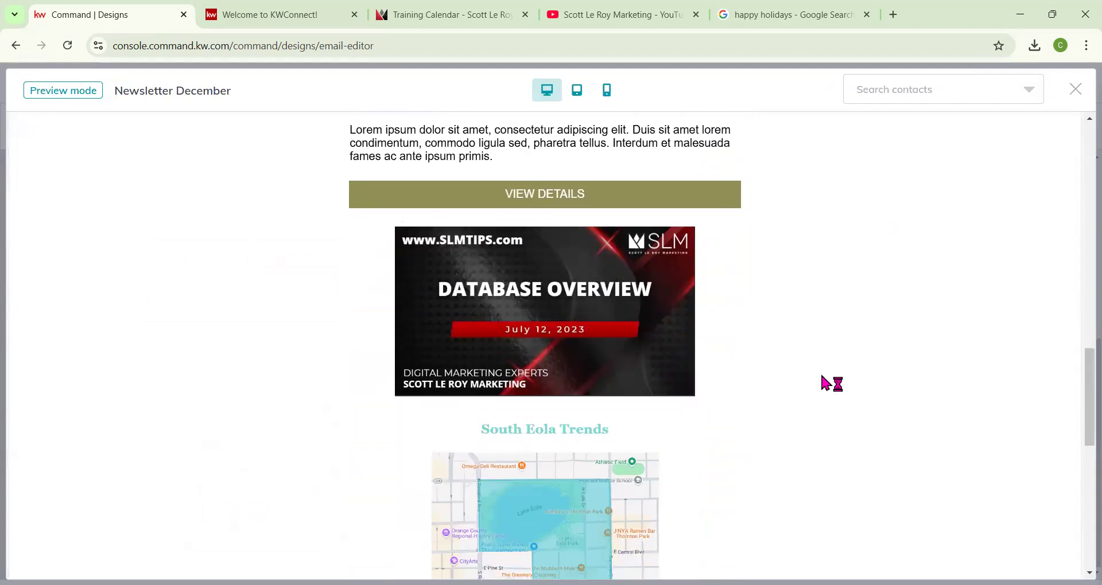
scroll(626, 351, up, 20)
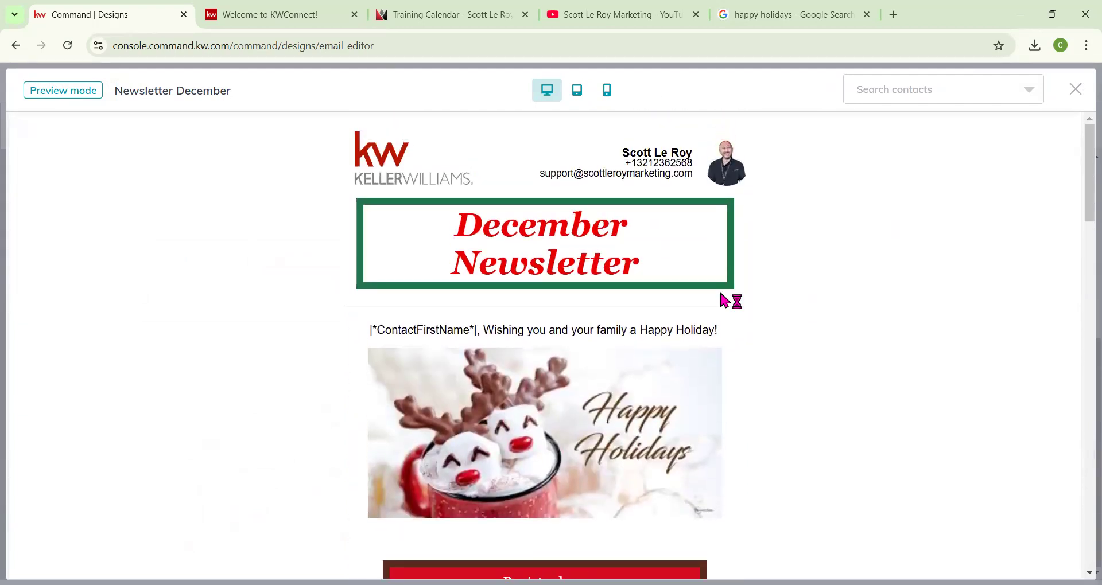
click(900, 92)
click(873, 126)
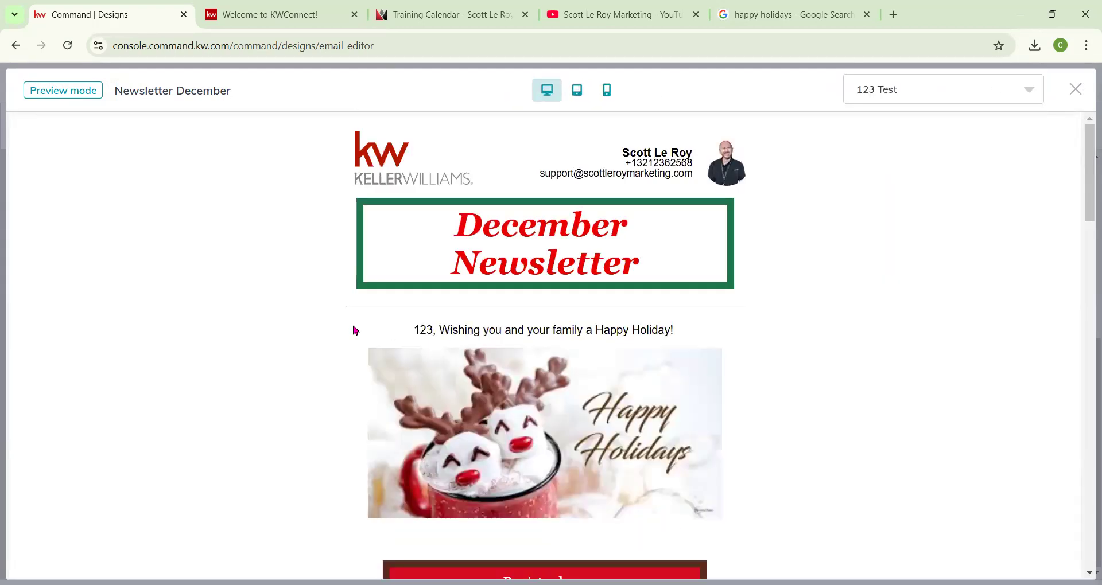
click(1075, 93)
click(870, 93)
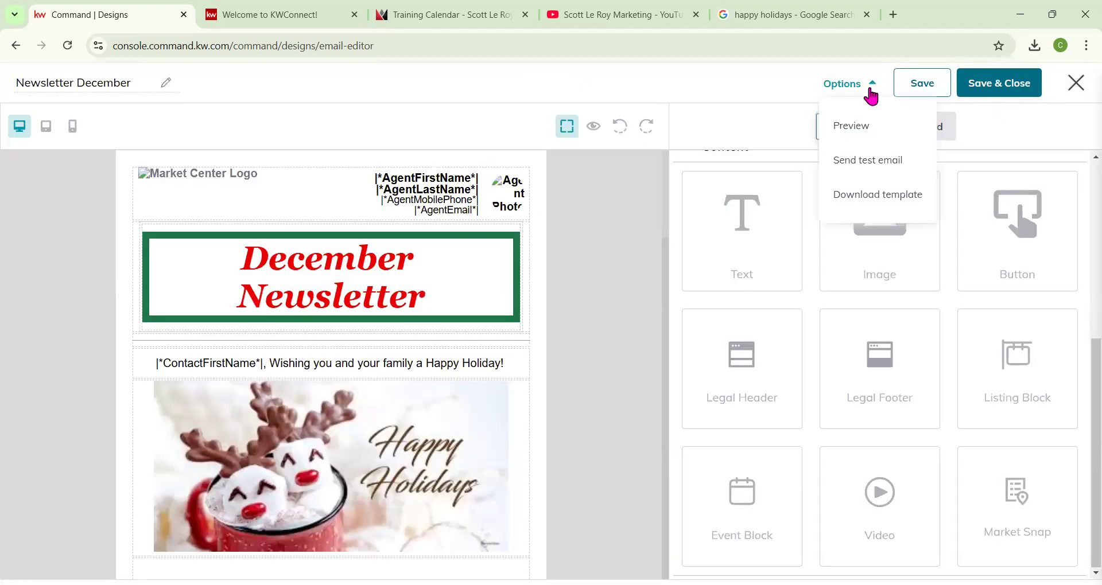
click(867, 161)
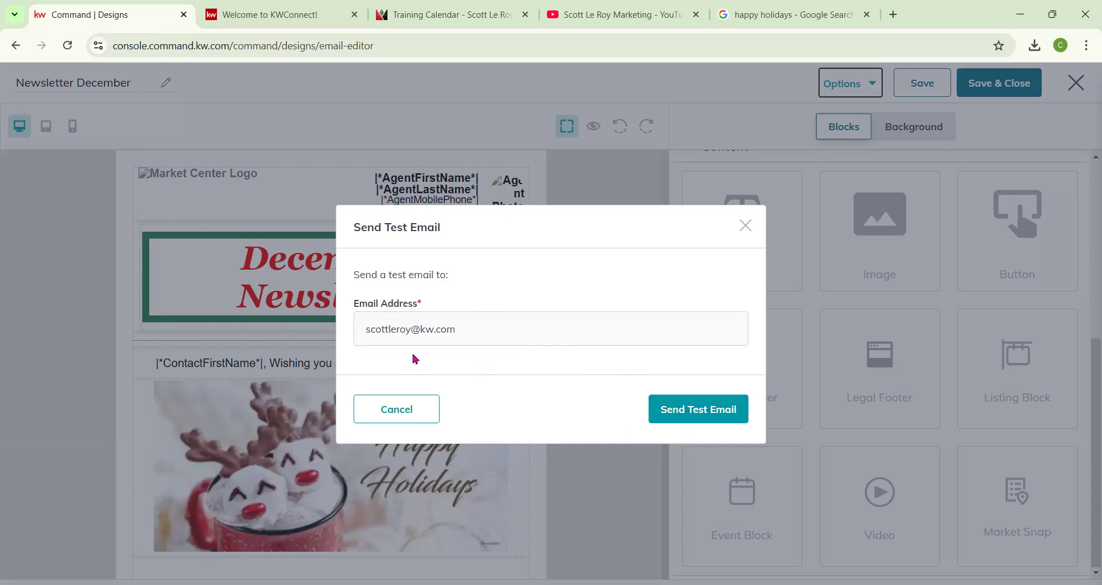
click(747, 230)
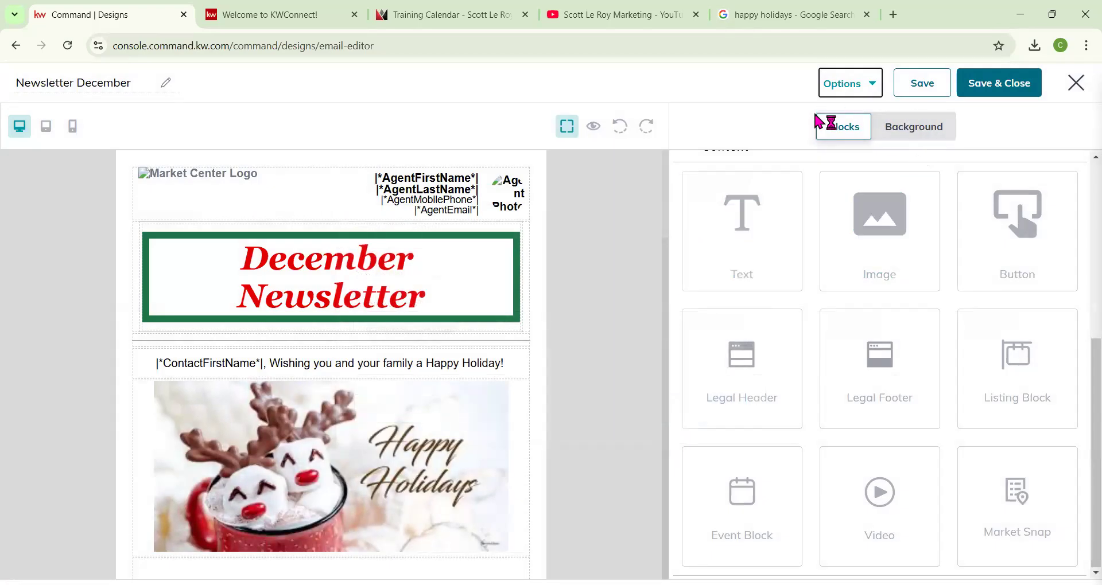
Save and close the email design.
click(987, 86)
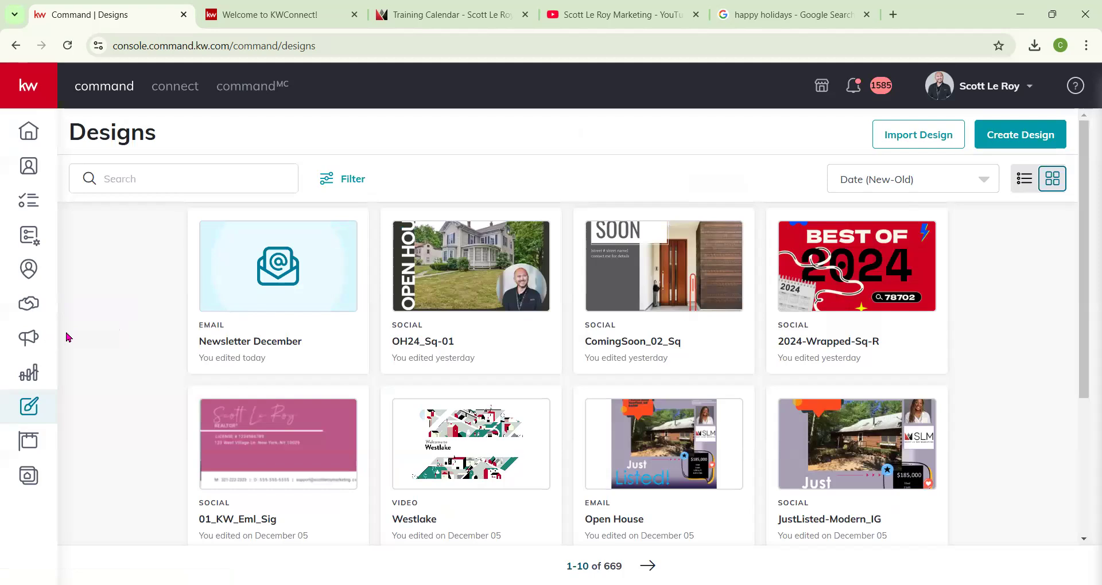
Create a new email design based on the Open House template.
click(1021, 139)
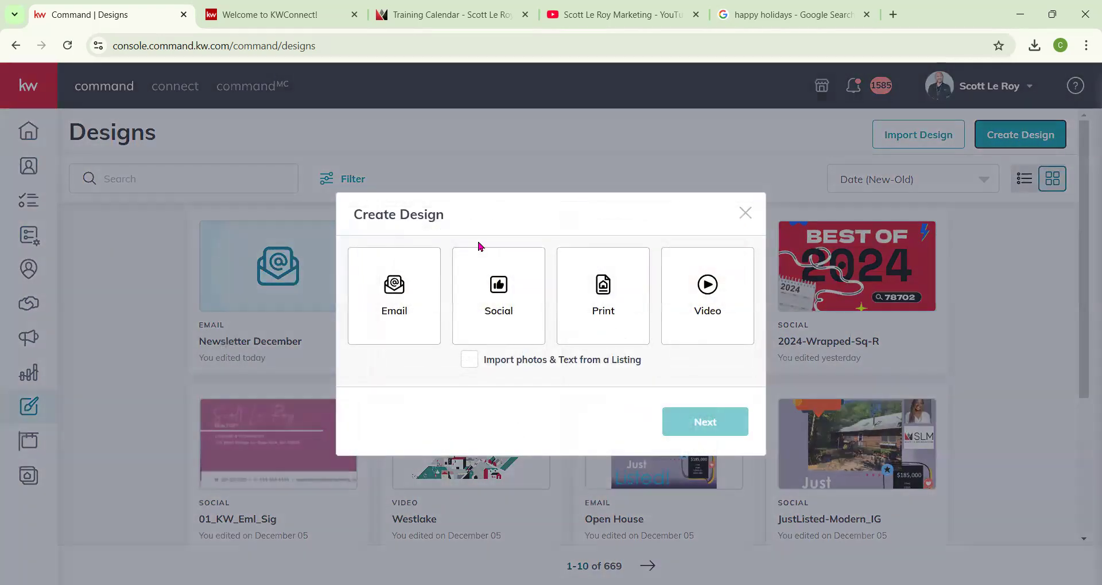
click(396, 316)
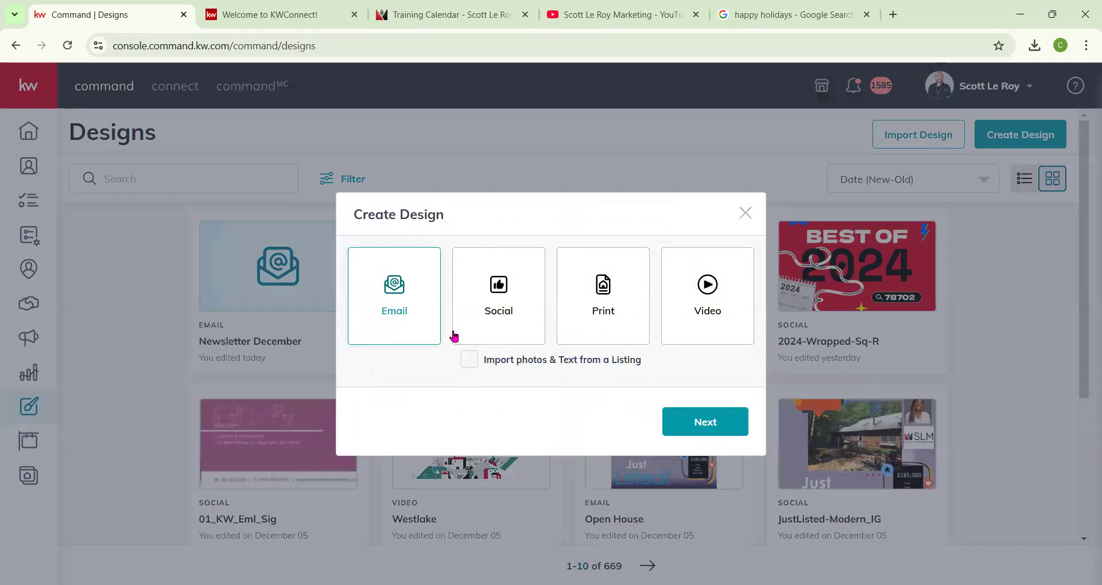
click(717, 421)
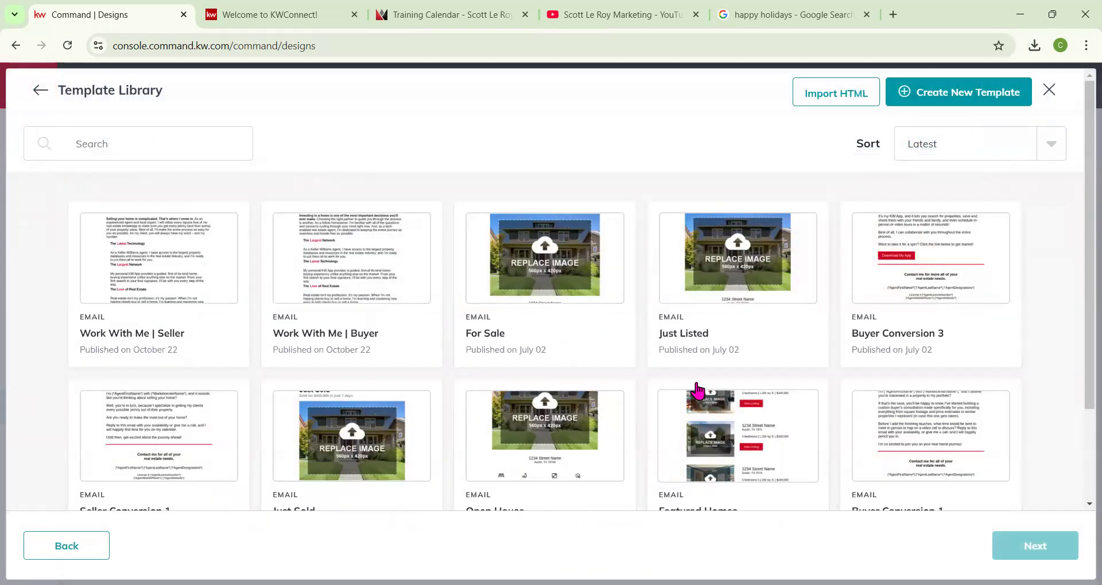
scroll(550, 287, down, 3)
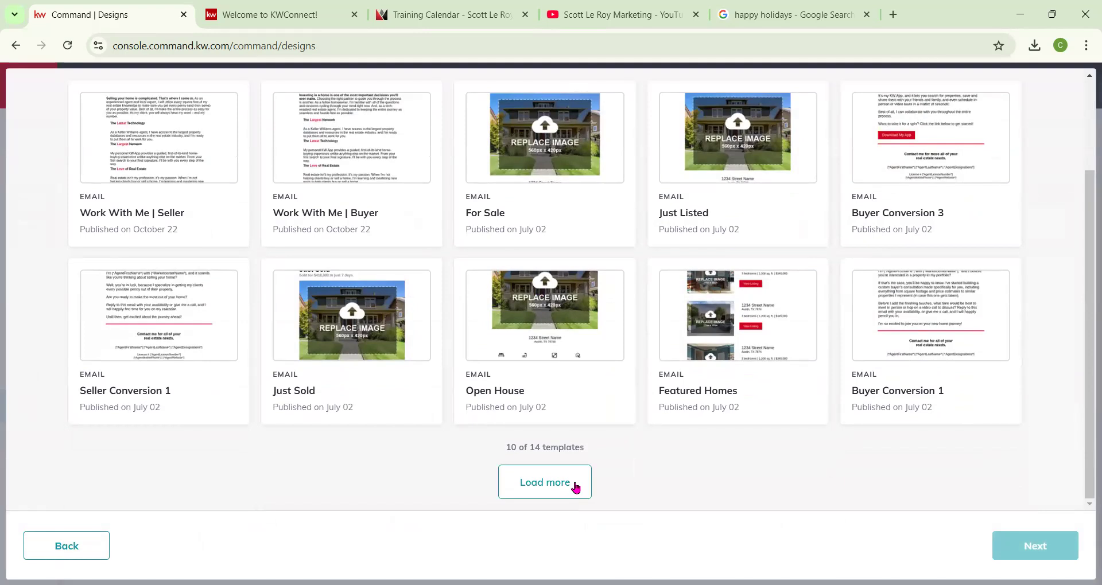
scroll(619, 435, up, 3)
scroll(688, 414, down, 3)
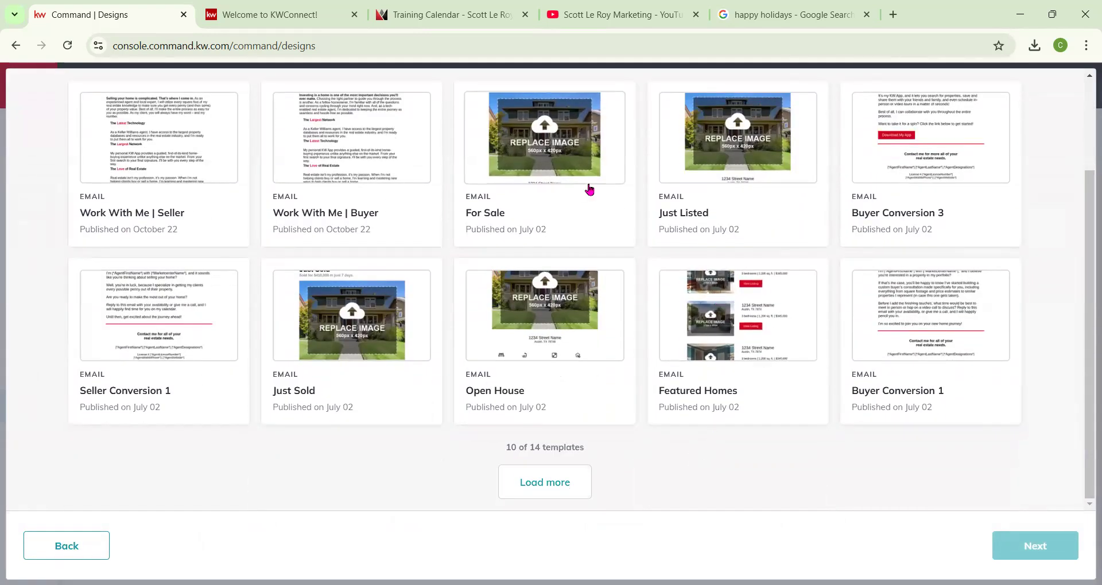
click(530, 364)
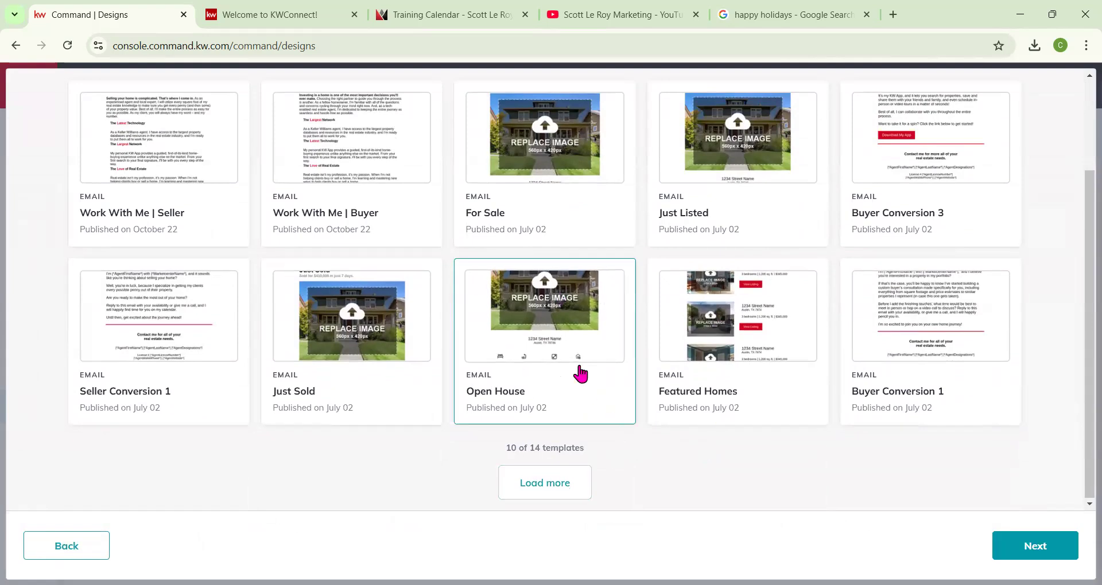
click(1058, 553)
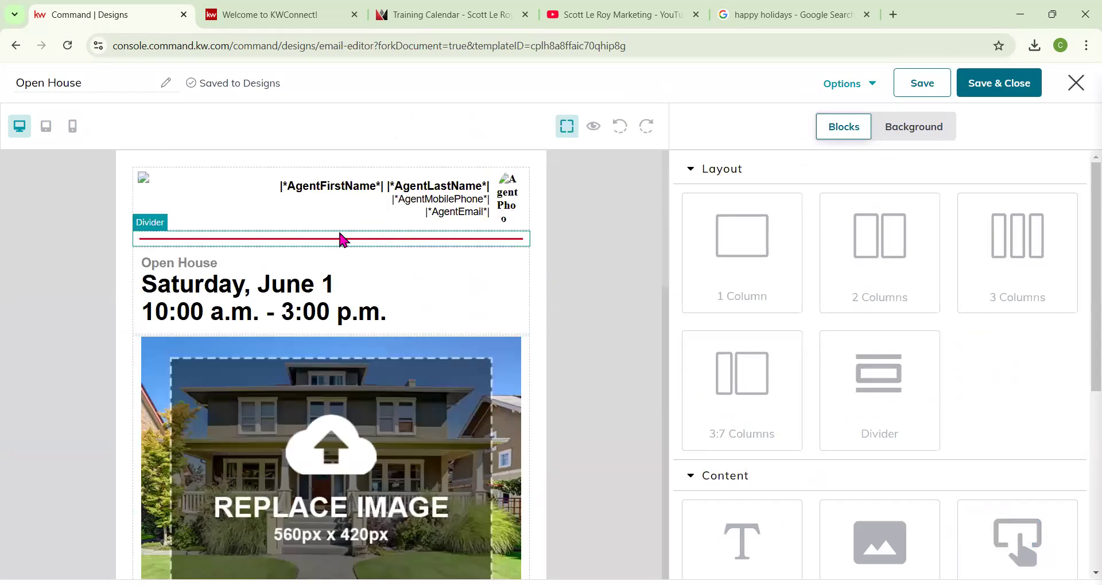
Scroll through the Open House template's blocks to review its contents.
scroll(275, 291, down, 1)
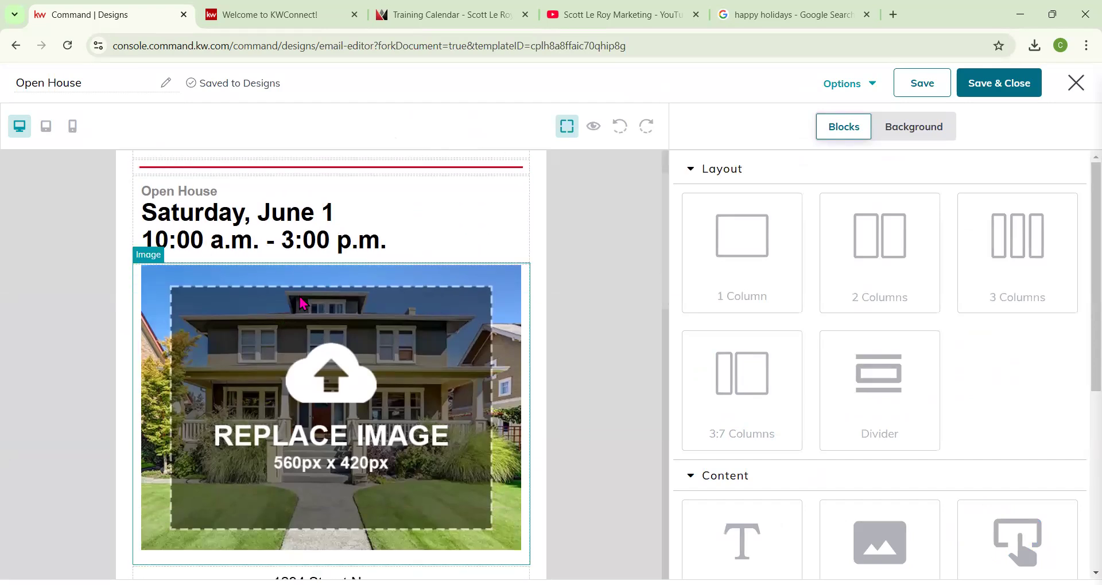
scroll(301, 301, down, 2)
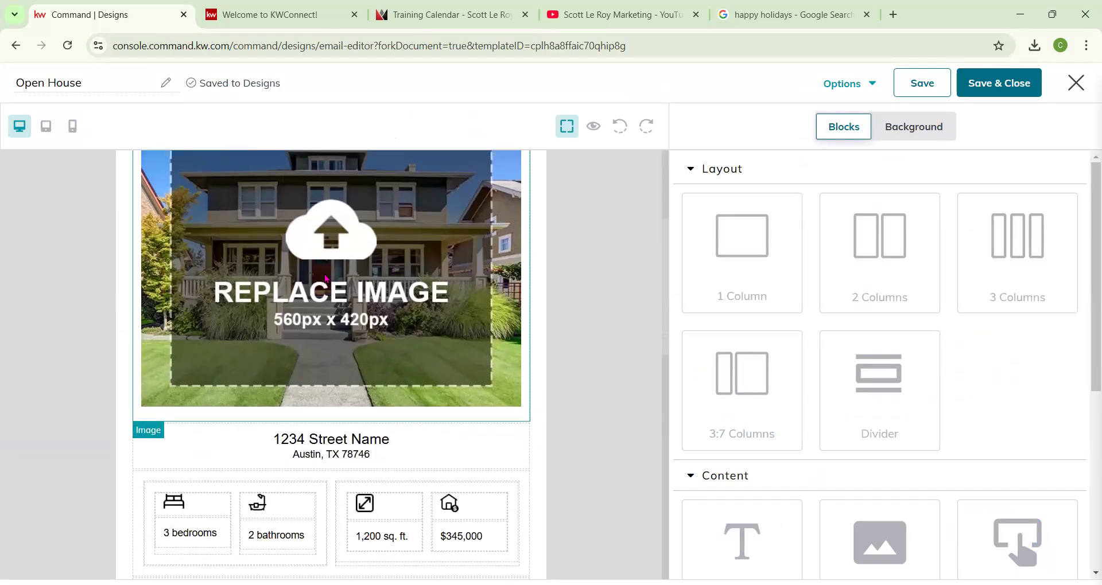
scroll(325, 279, down, 1)
scroll(307, 426, down, 3)
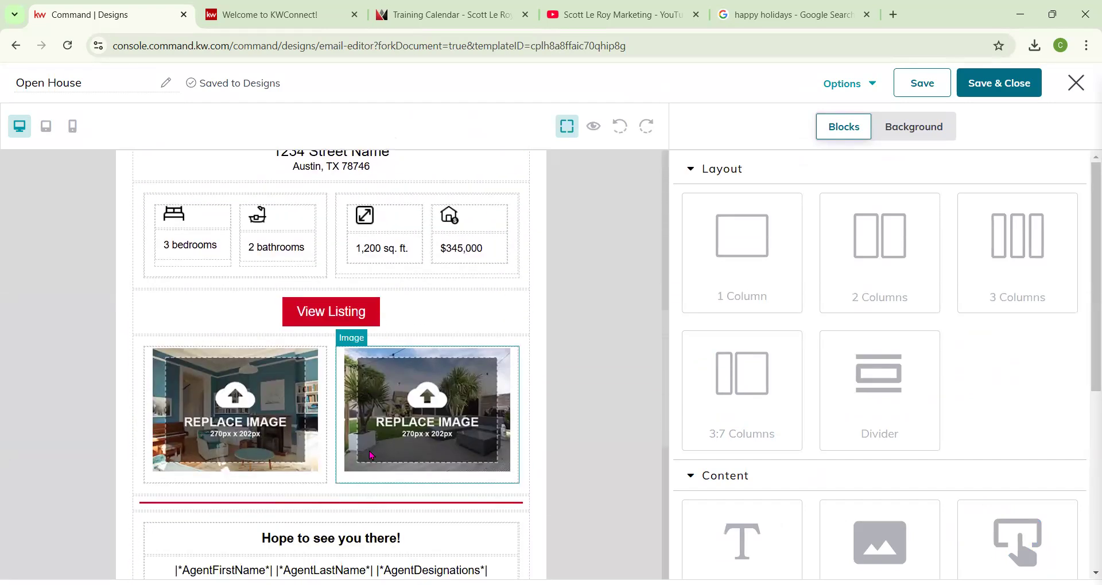
scroll(370, 455, down, 1)
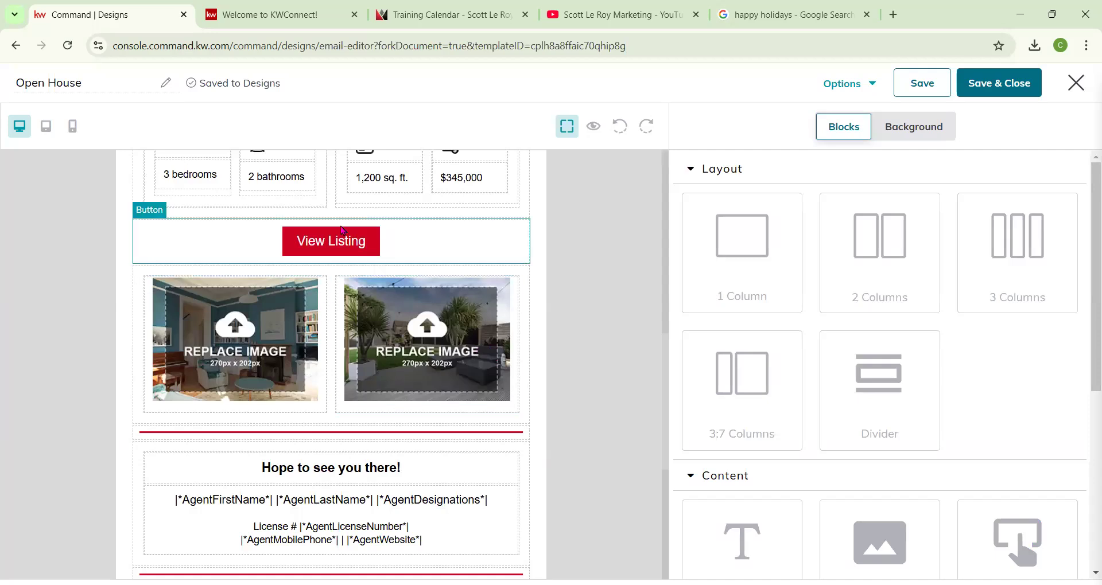
scroll(386, 299, down, 2)
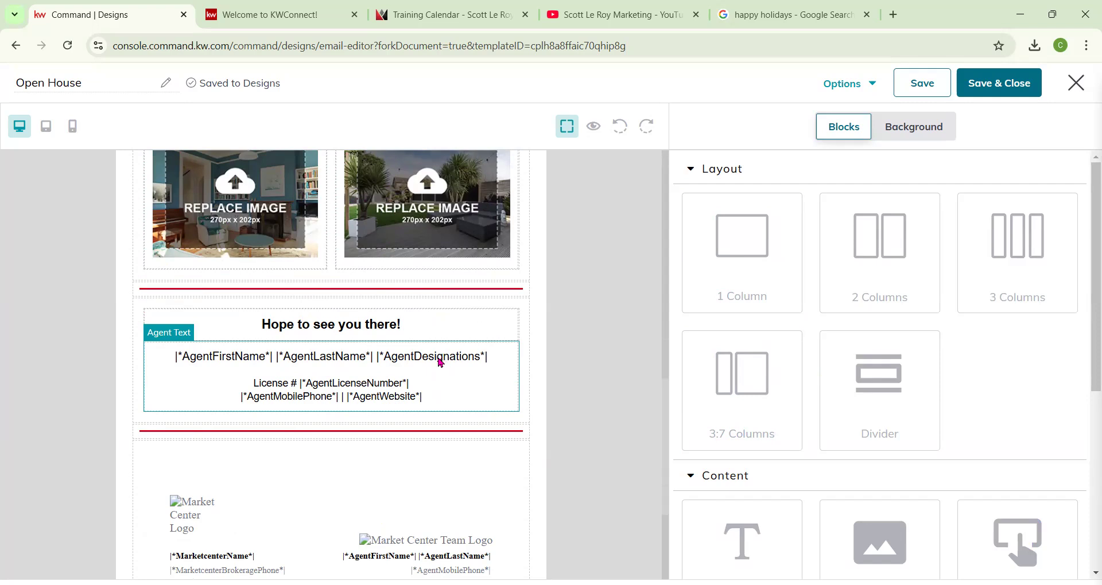
scroll(440, 362, down, 3)
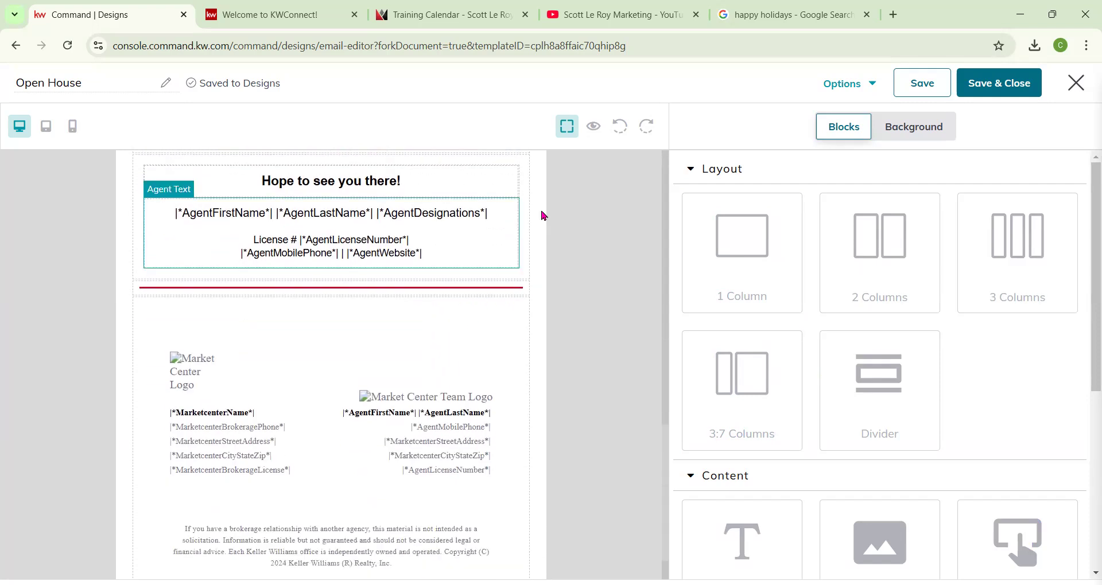
Preview the Open House email design and close the preview.
click(593, 127)
scroll(597, 178, down, 8)
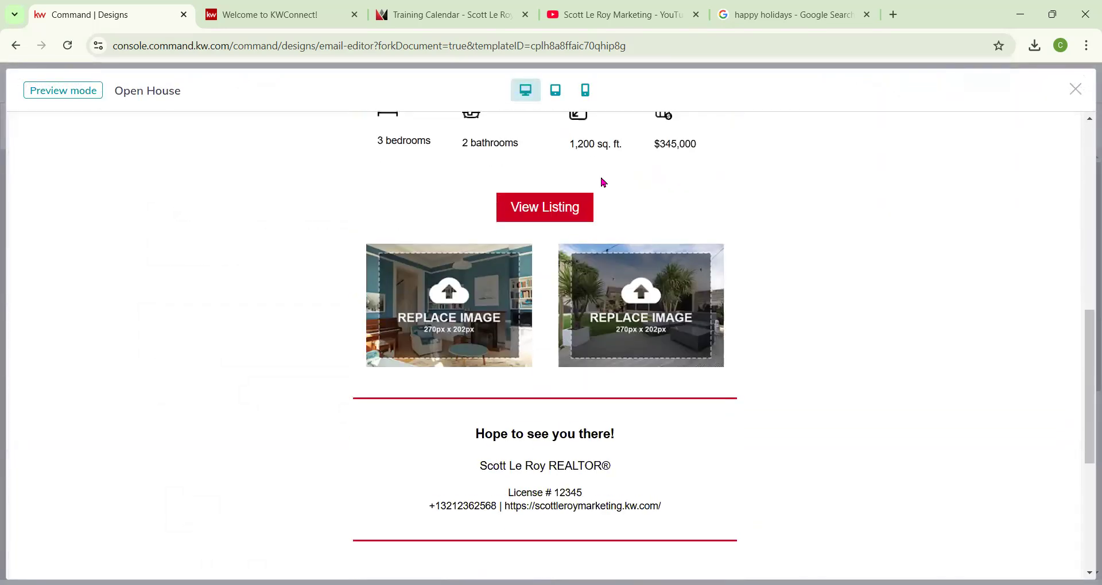
scroll(602, 179, down, 5)
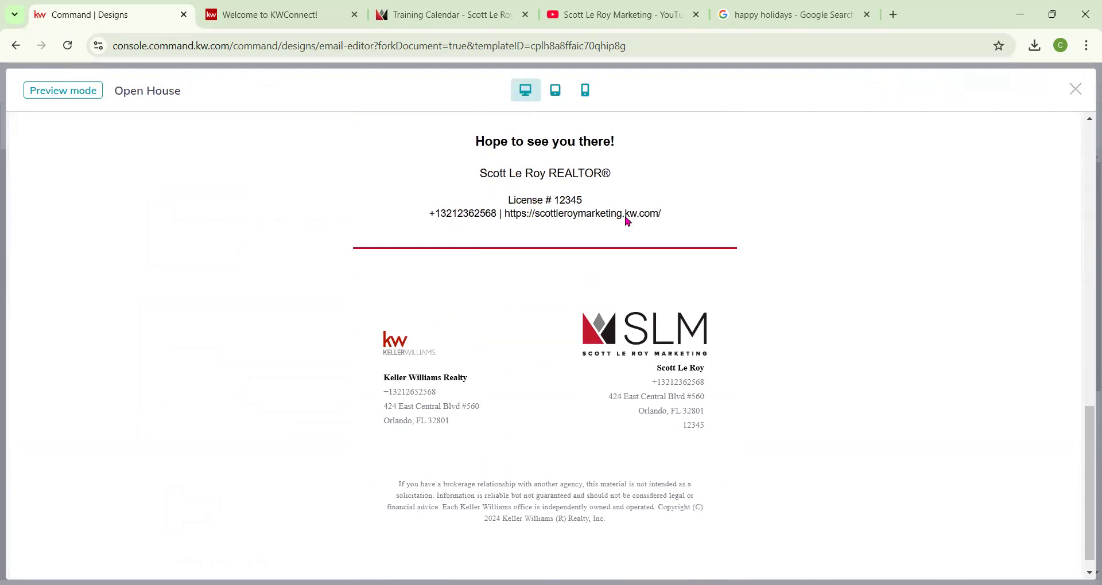
scroll(618, 202, up, 13)
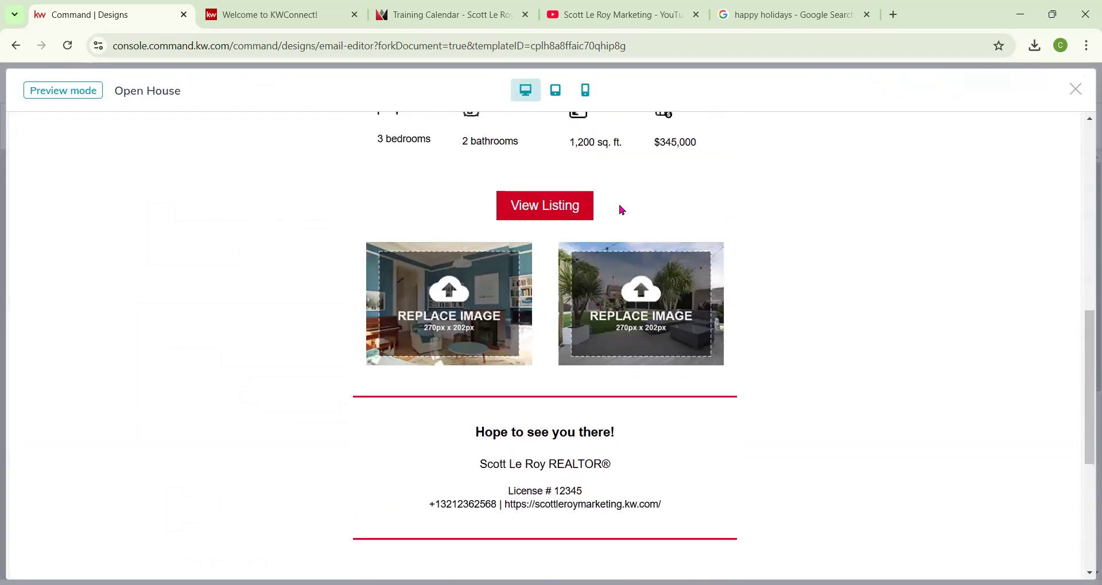
click(1076, 91)
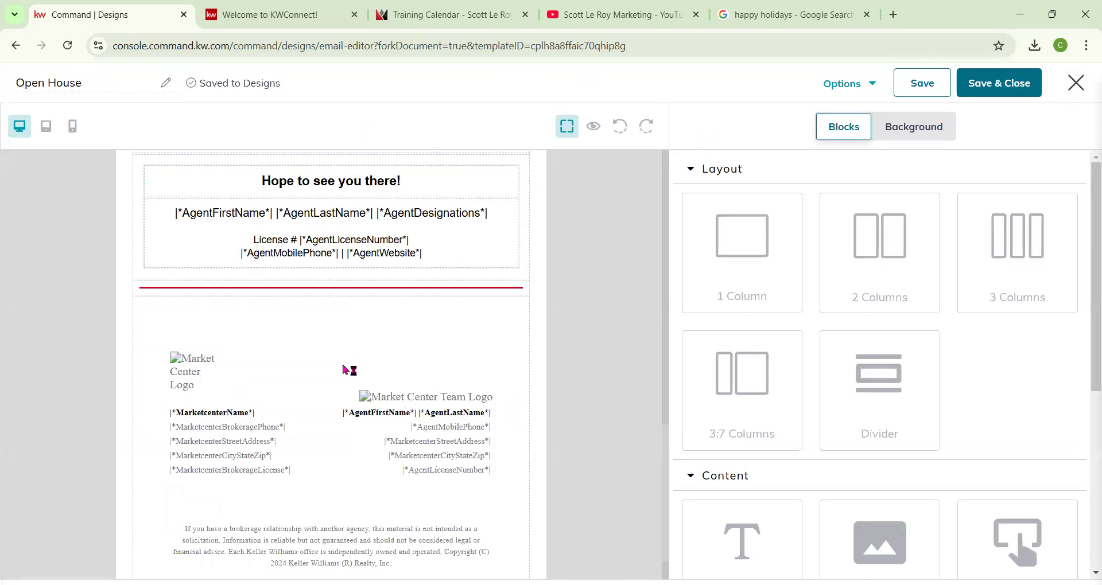
Add a Video block below the two listing photos.
scroll(364, 348, up, 1)
scroll(363, 349, down, 2)
scroll(344, 258, up, 10)
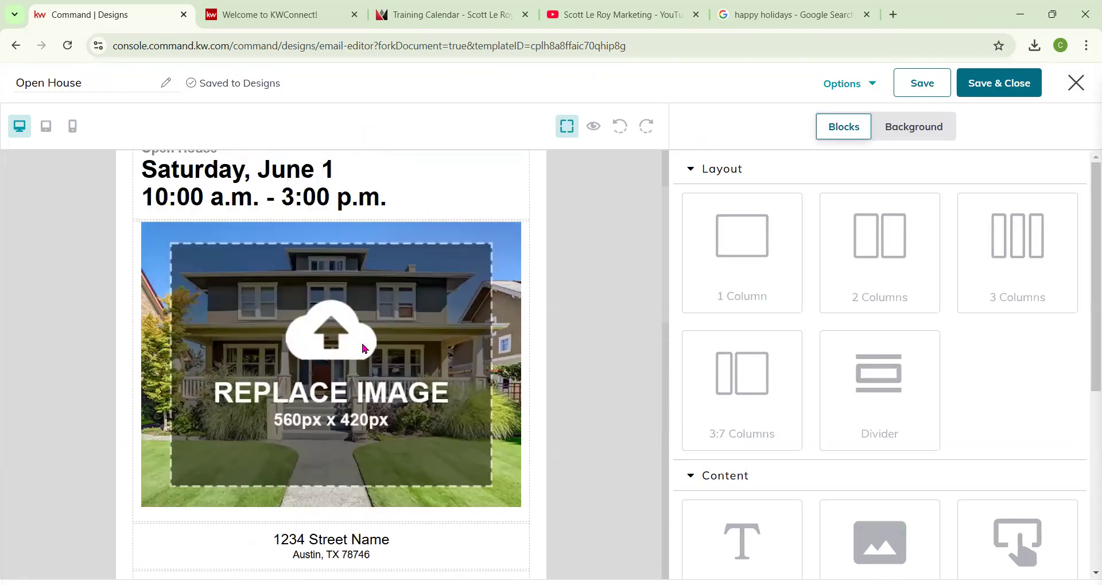
scroll(873, 303, down, 5)
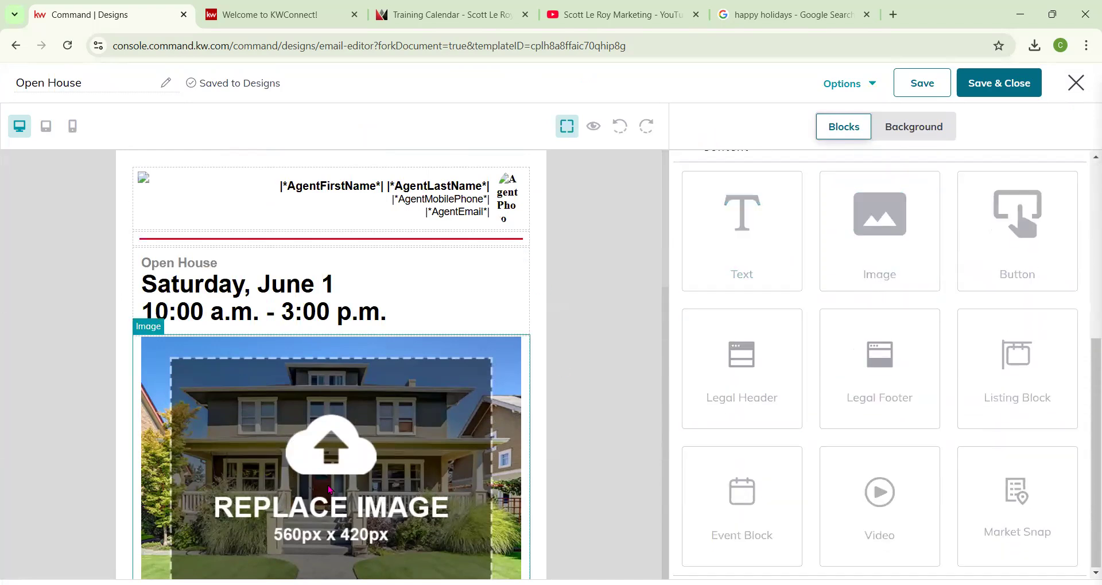
scroll(330, 490, down, 3)
scroll(358, 427, down, 3)
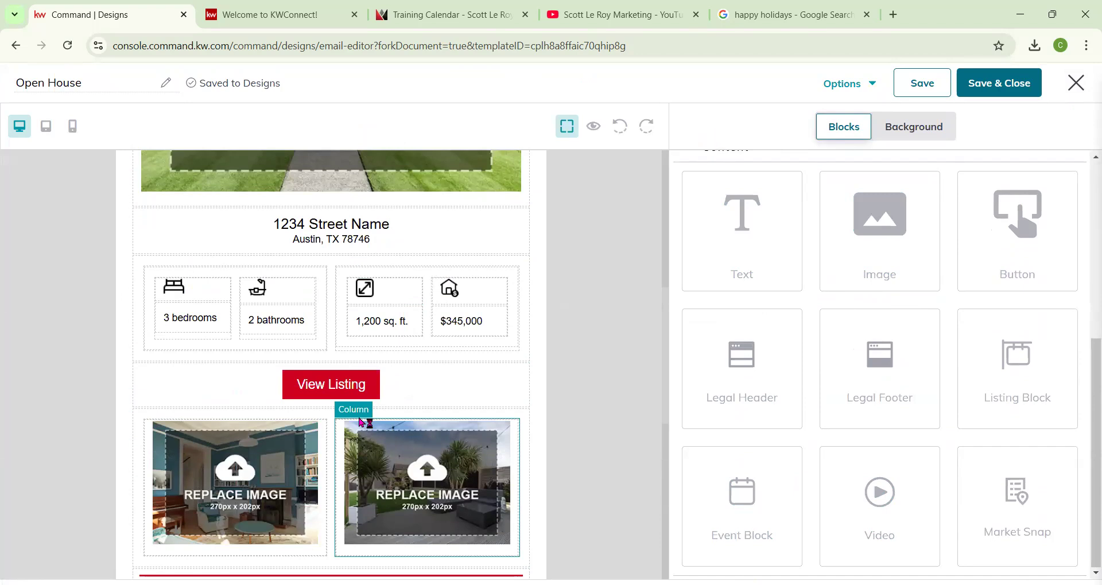
scroll(360, 423, down, 3)
drag(842, 502, 401, 439)
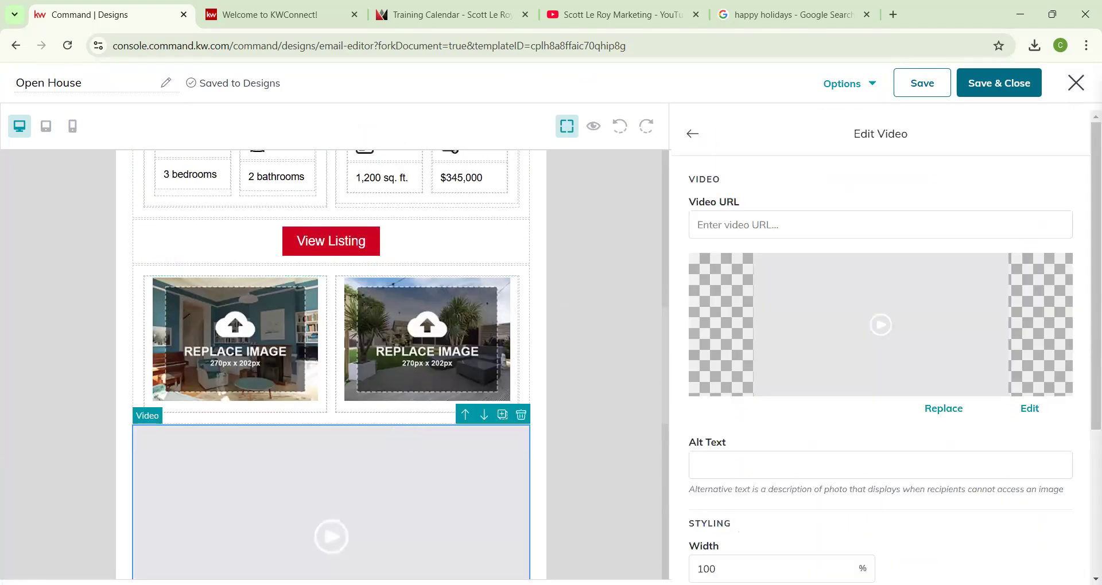
Change the open house date in the heading text to Saturday, December 14.
scroll(405, 459, up, 8)
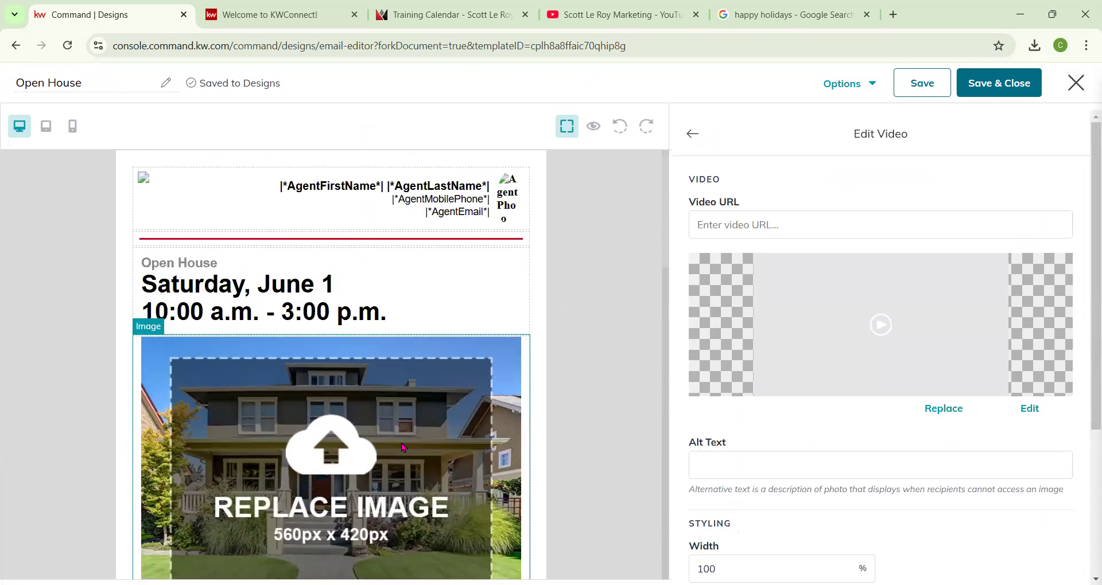
scroll(333, 411, down, 3)
scroll(333, 411, down, 10)
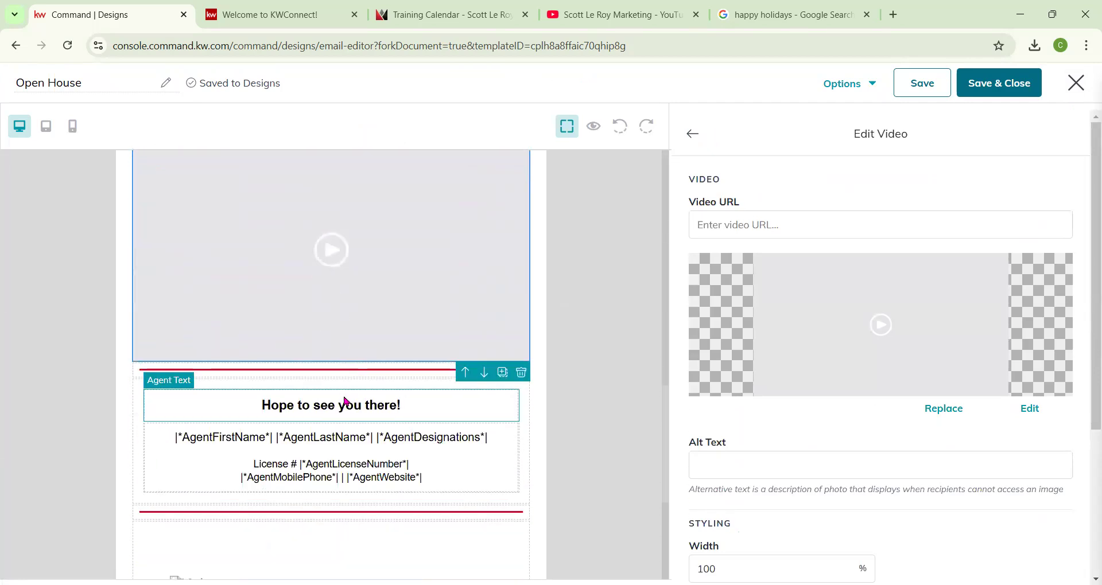
scroll(345, 400, up, 10)
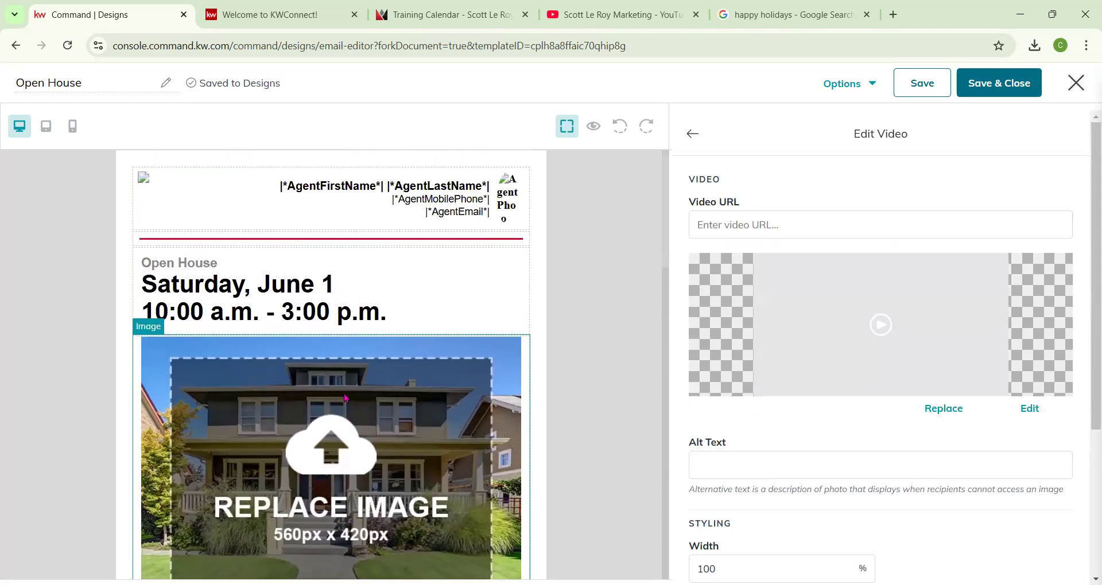
click(174, 285)
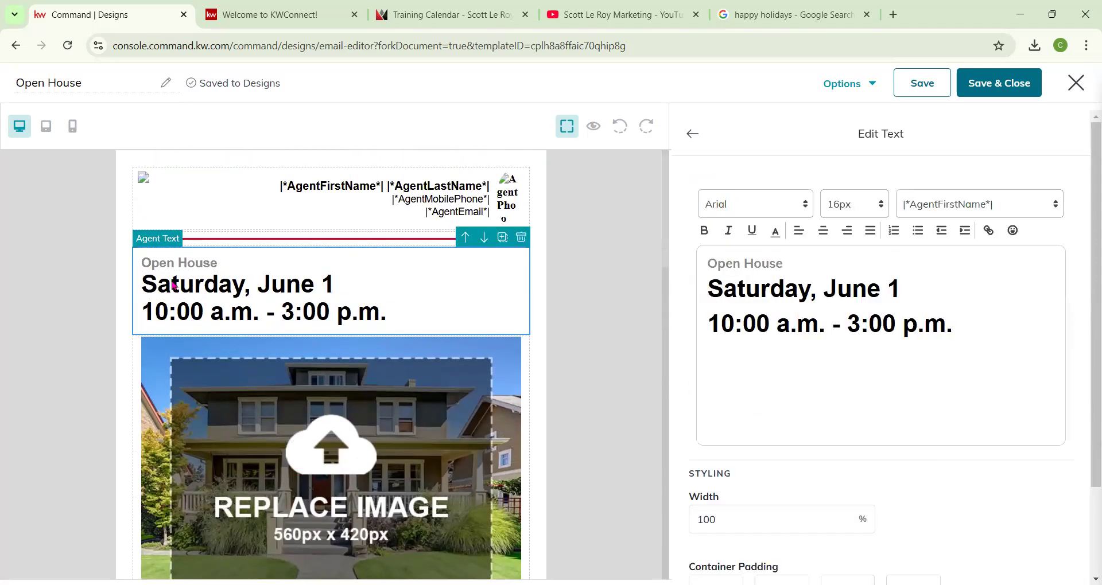
double_click(840, 287)
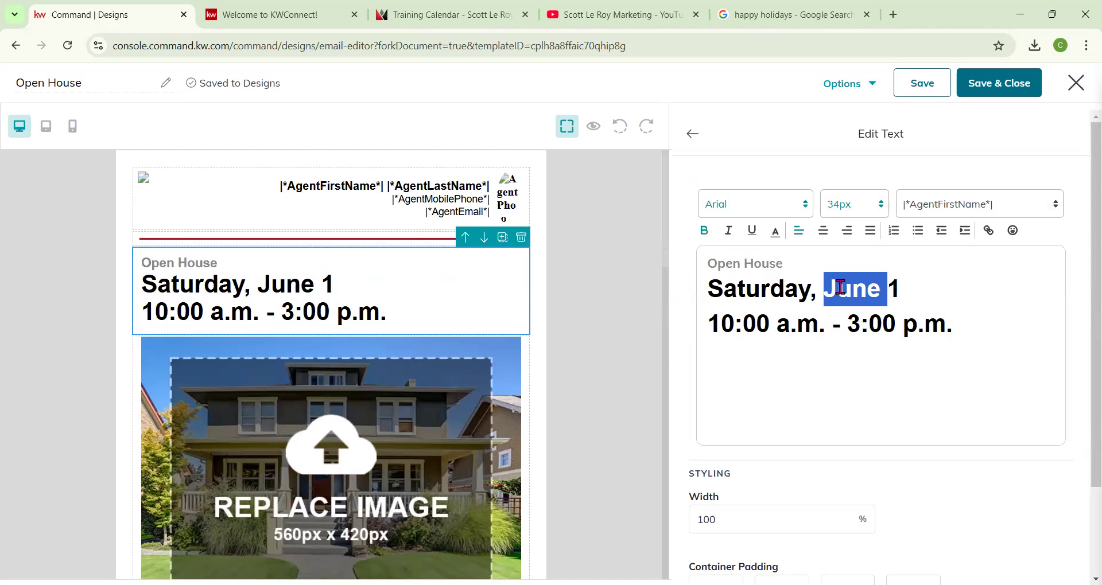
text(Deceb)
key(BackSpace)
text(mber 14)
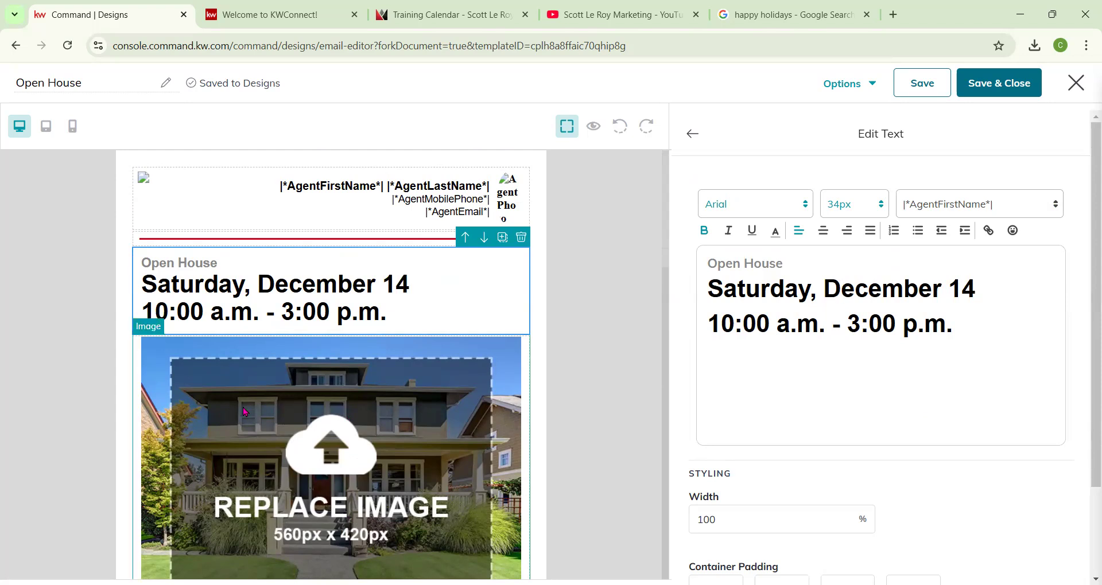
Open the main listing image's replacement and search listing images for 123 main st.
scroll(352, 327, down, 2)
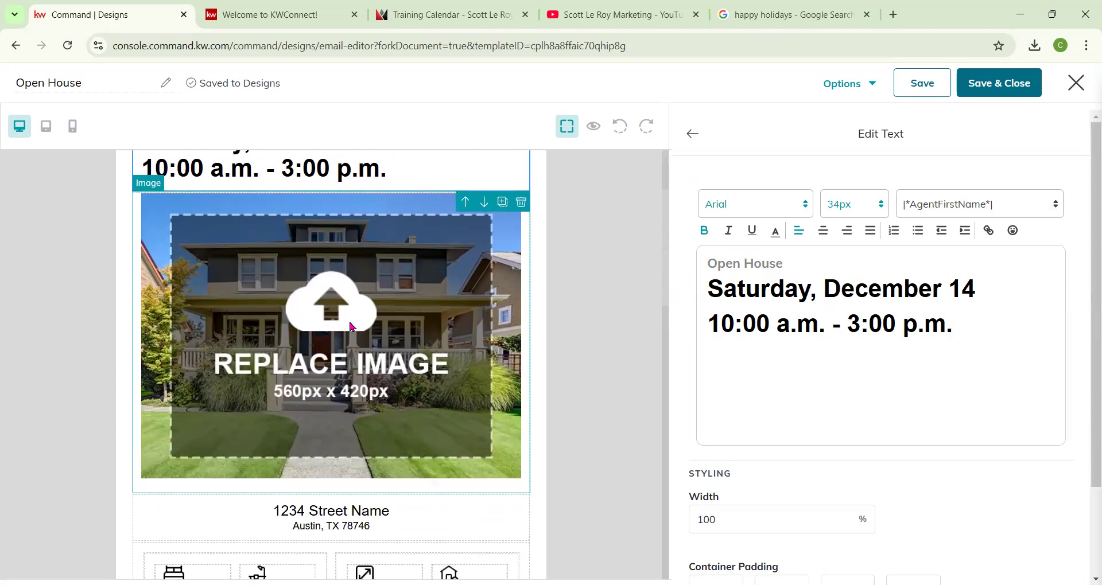
scroll(352, 327, down, 1)
scroll(412, 352, up, 2)
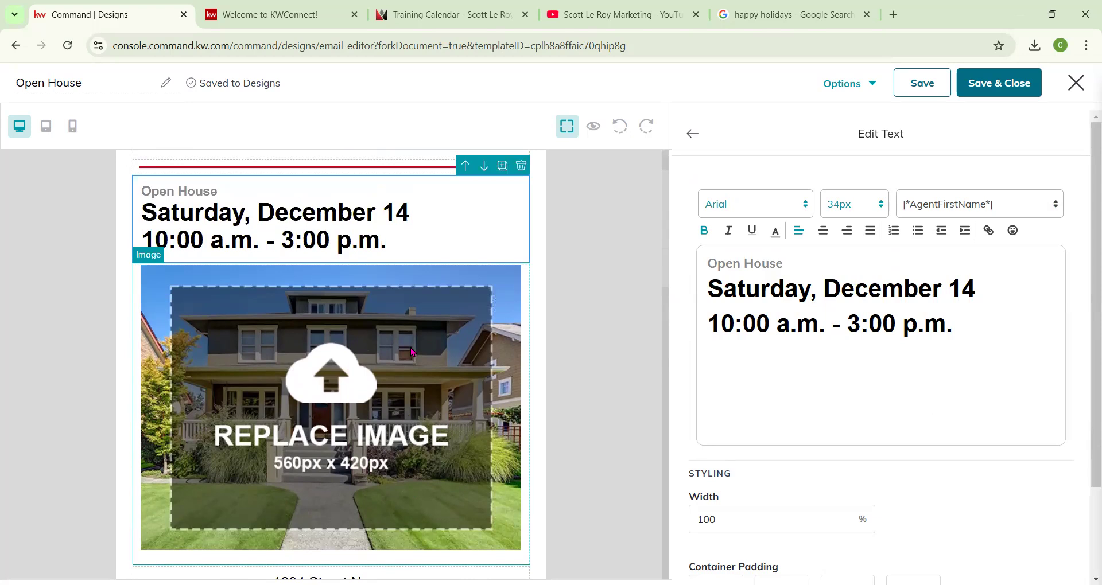
click(369, 400)
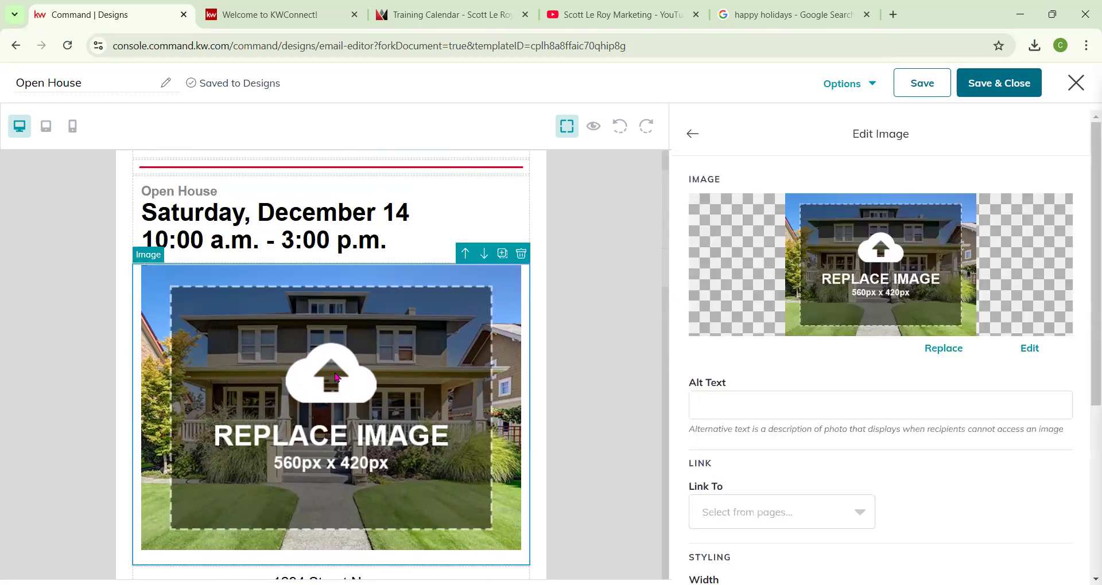
click(960, 351)
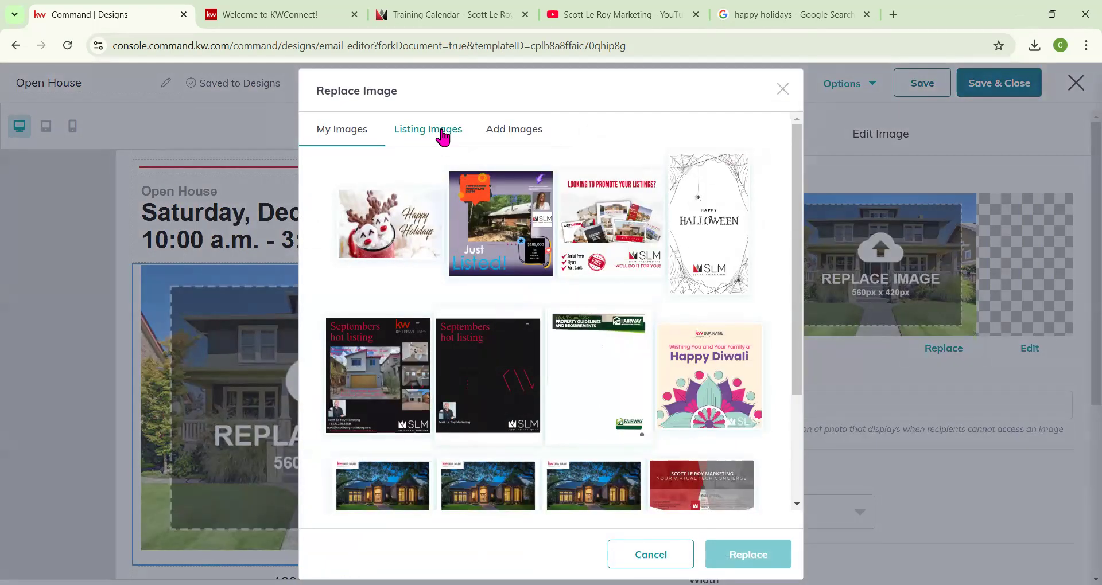
click(442, 136)
click(622, 303)
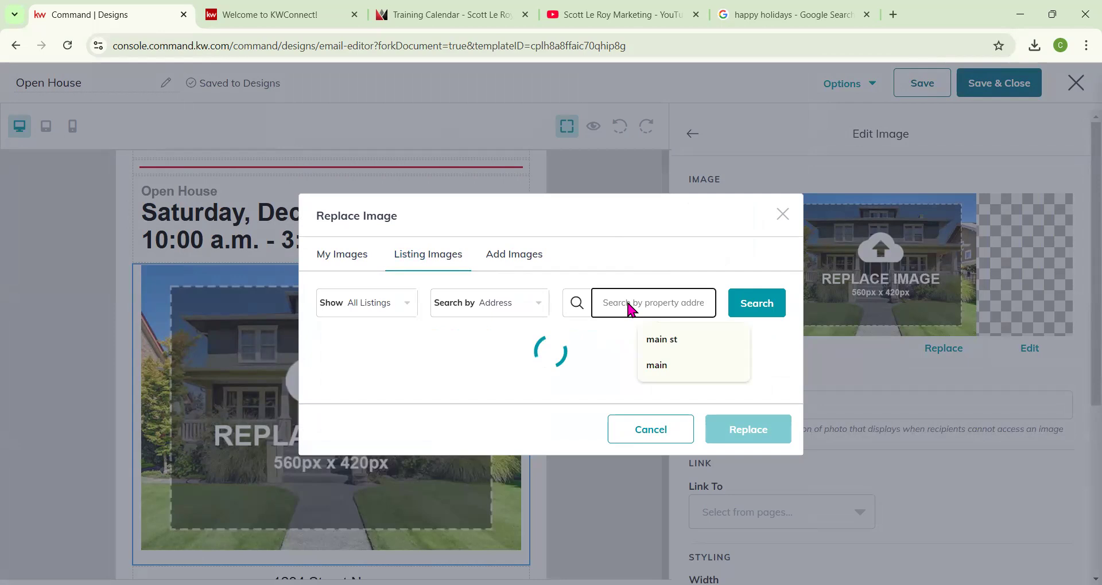
text(123 main st)
click(745, 178)
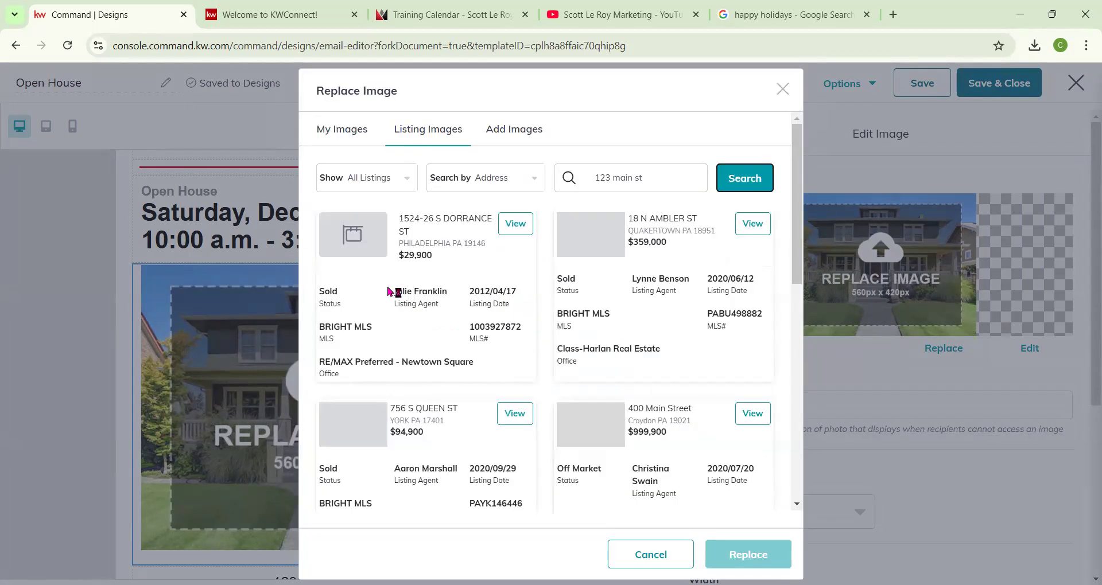
click(394, 187)
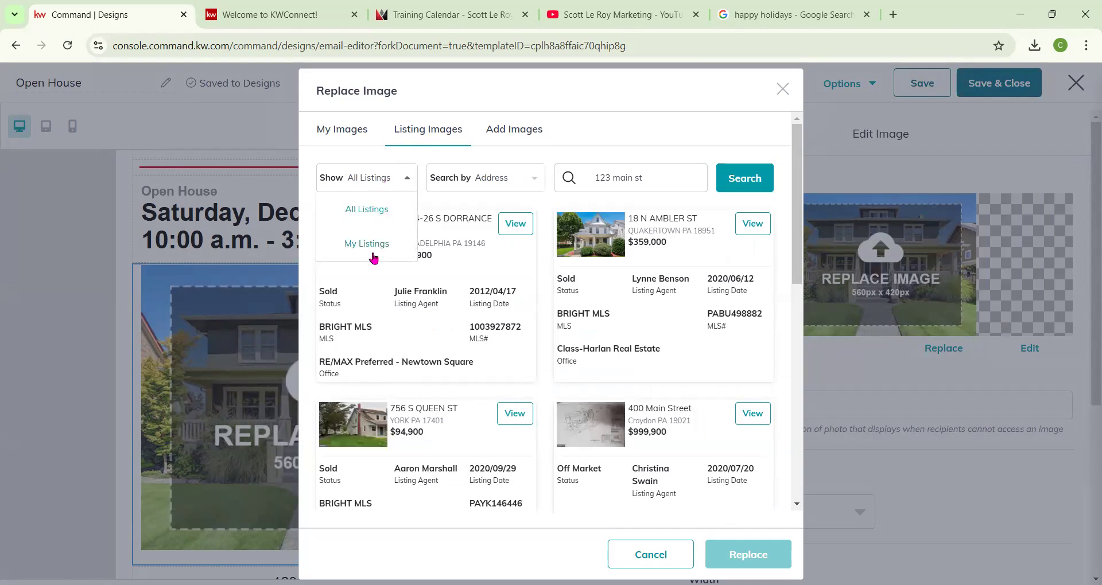
click(505, 186)
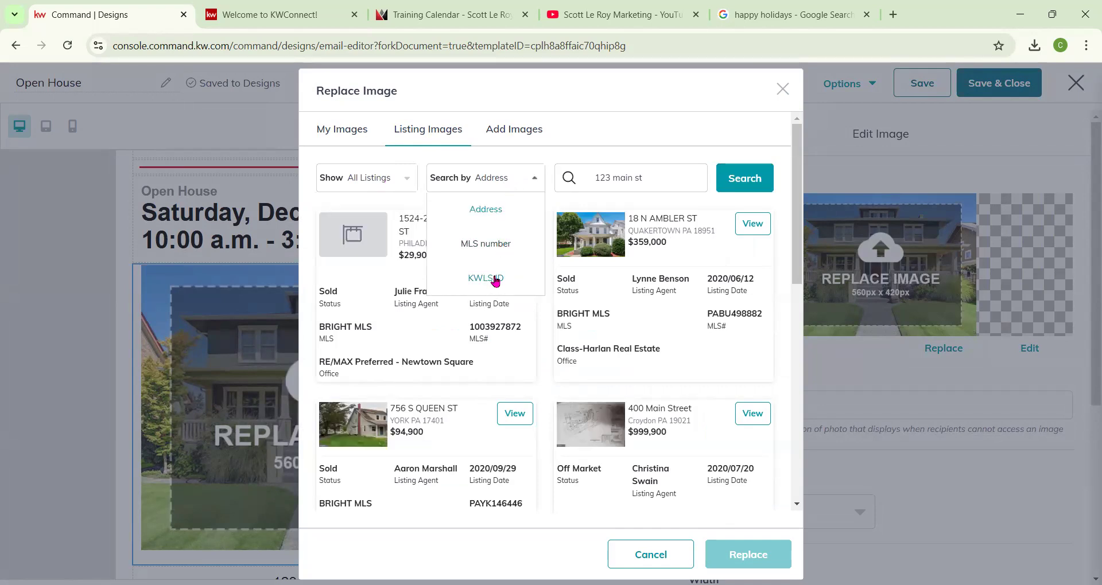
scroll(534, 310, down, 8)
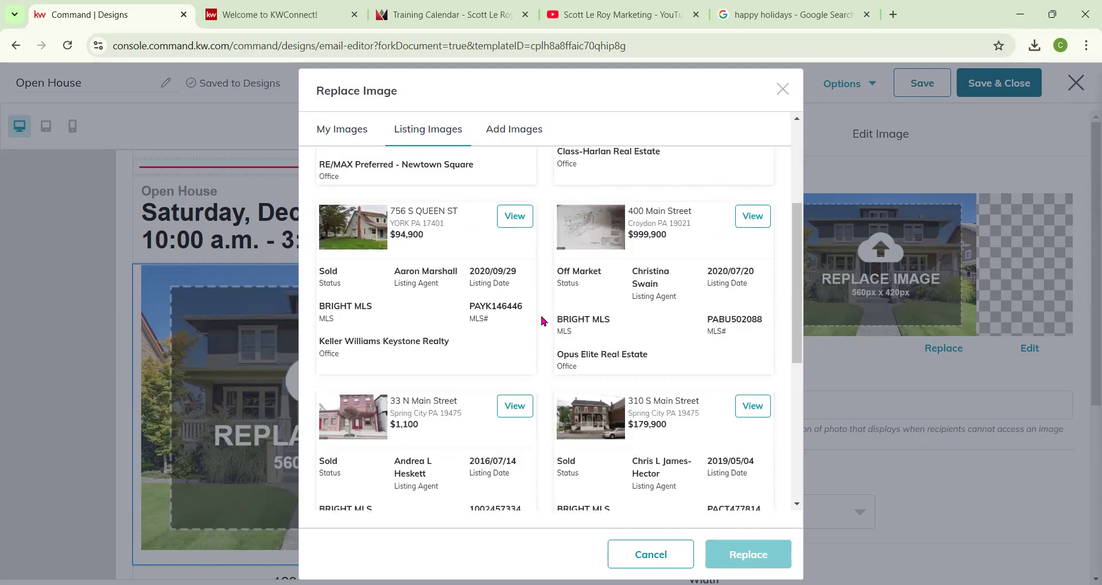
scroll(550, 322, down, 2)
click(572, 468)
scroll(576, 442, down, 3)
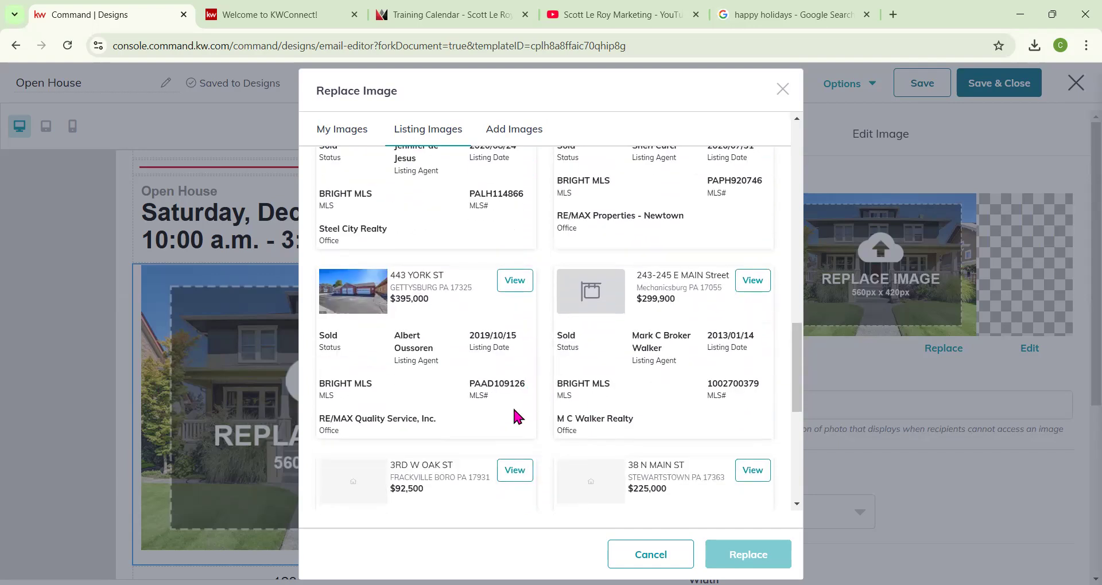
scroll(517, 407, down, 6)
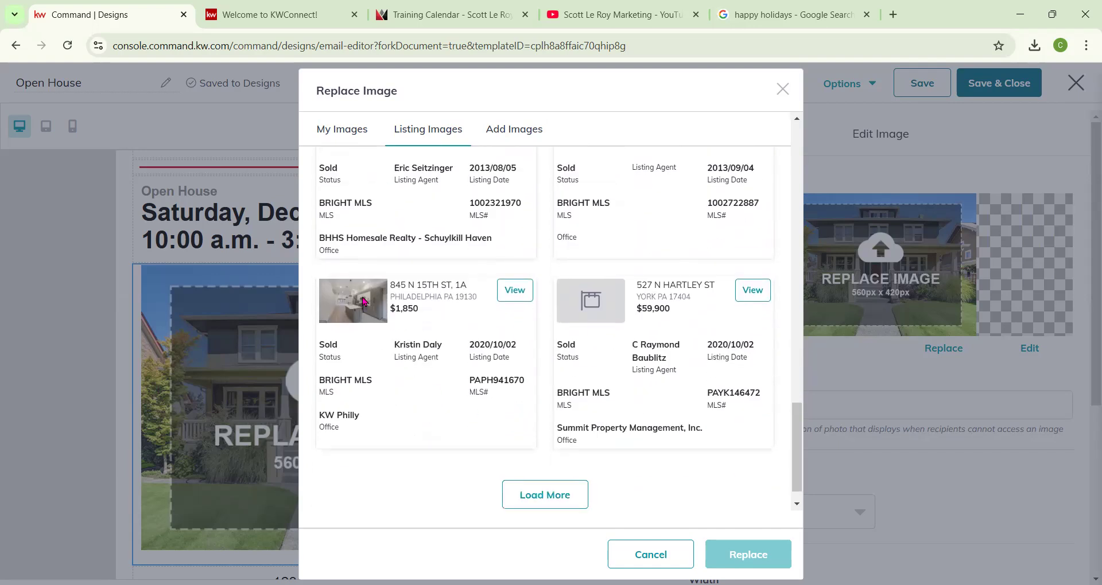
click(516, 290)
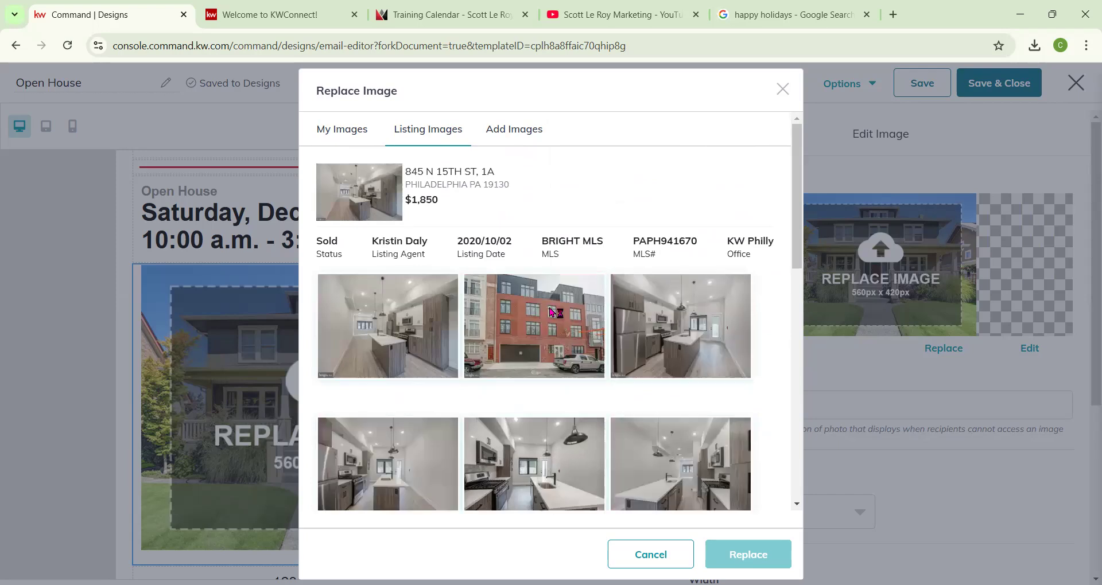
click(421, 348)
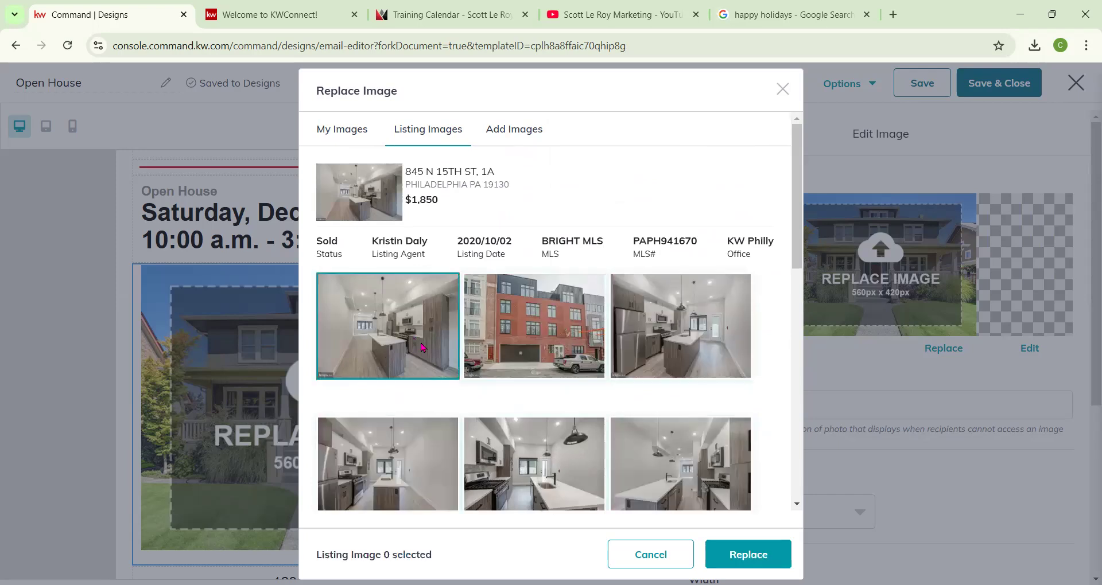
click(748, 554)
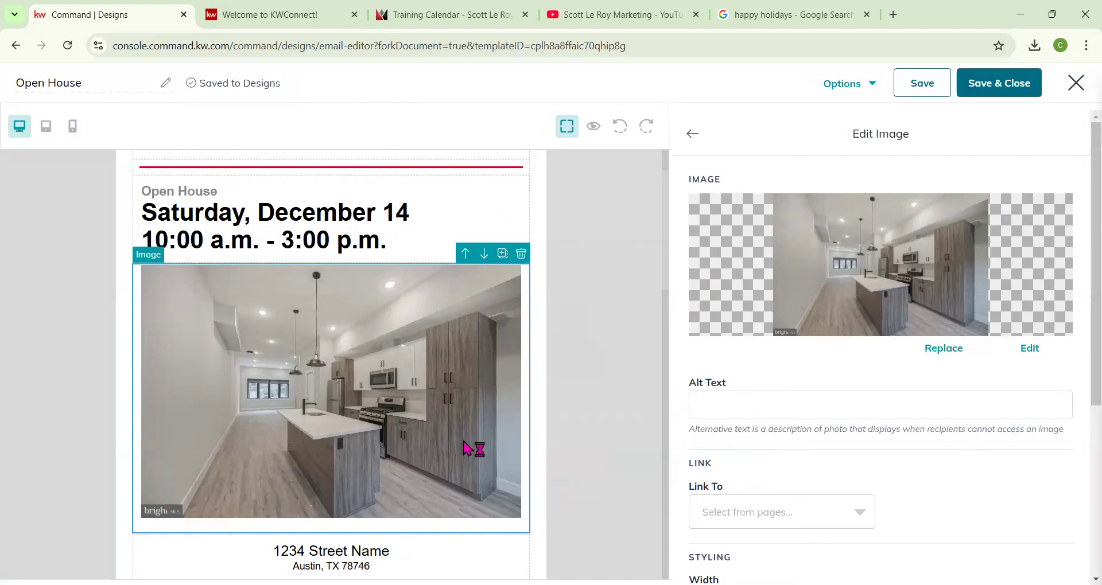
Open the replacement for the left photo below View Listing and search listing images for 123 main st.
scroll(305, 408, down, 3)
scroll(304, 409, down, 1)
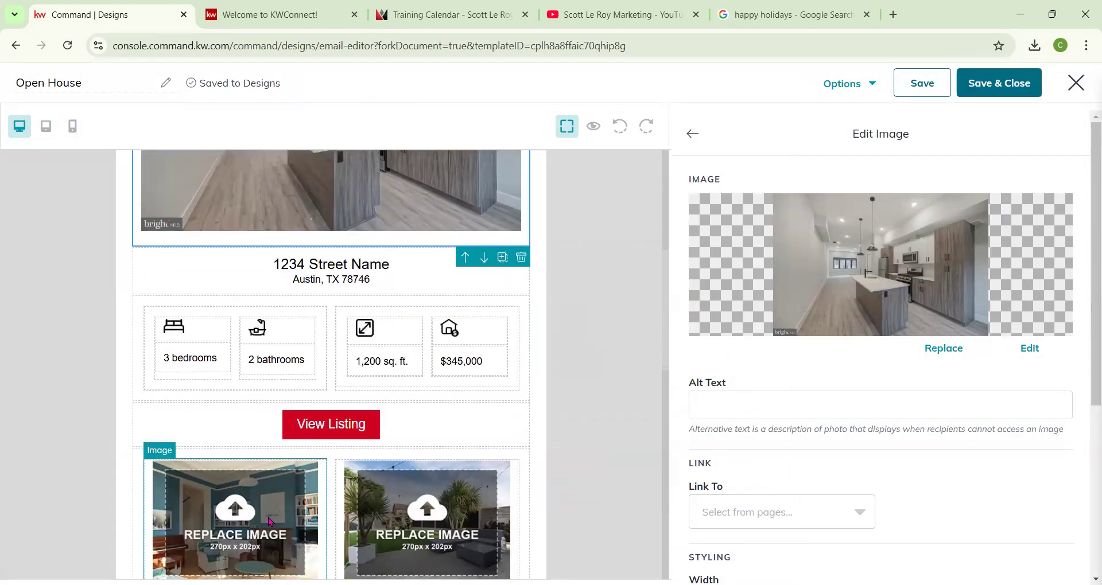
click(262, 526)
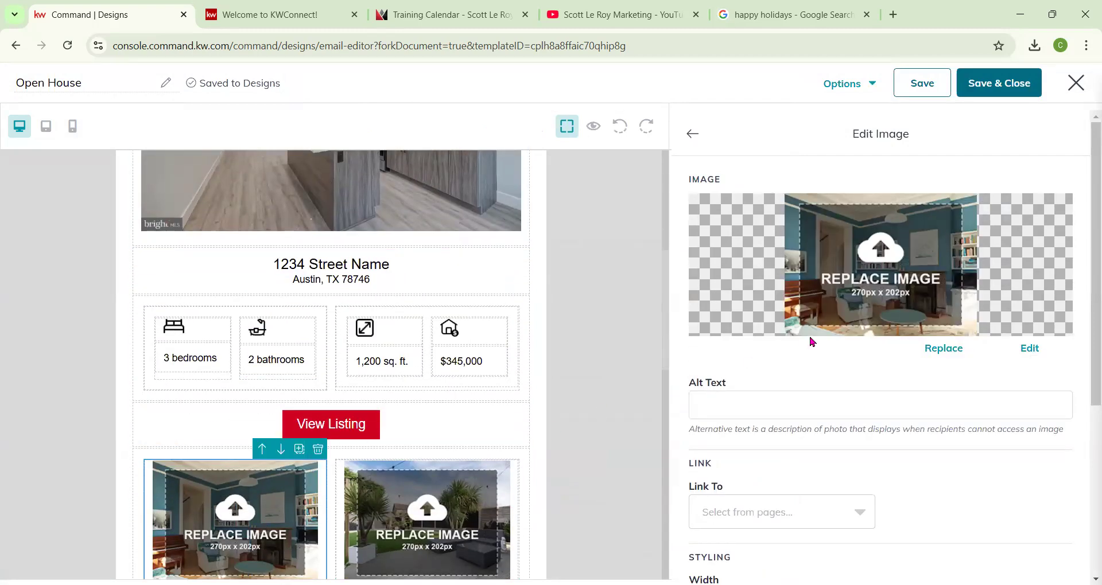
click(944, 348)
click(402, 130)
click(617, 187)
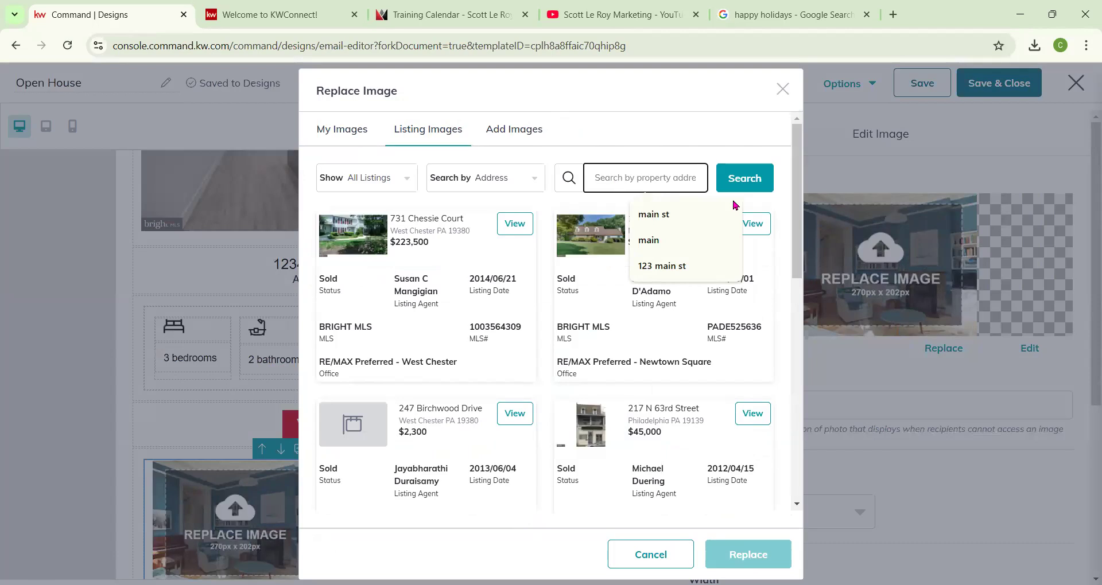
click(662, 265)
scroll(426, 399, down, 3)
scroll(426, 399, down, 10)
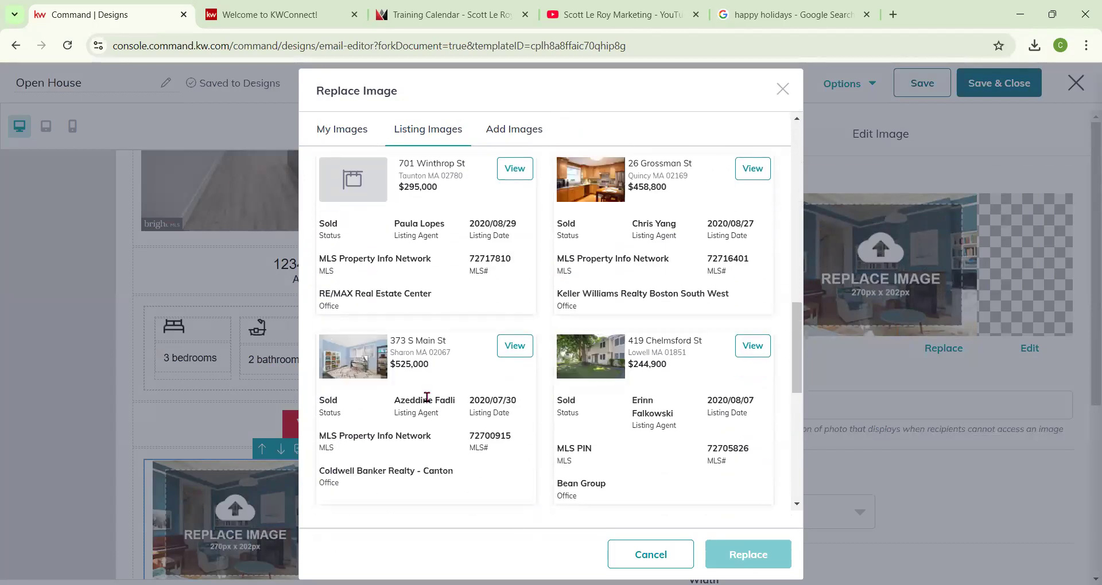
scroll(427, 397, down, 5)
scroll(426, 401, down, 2)
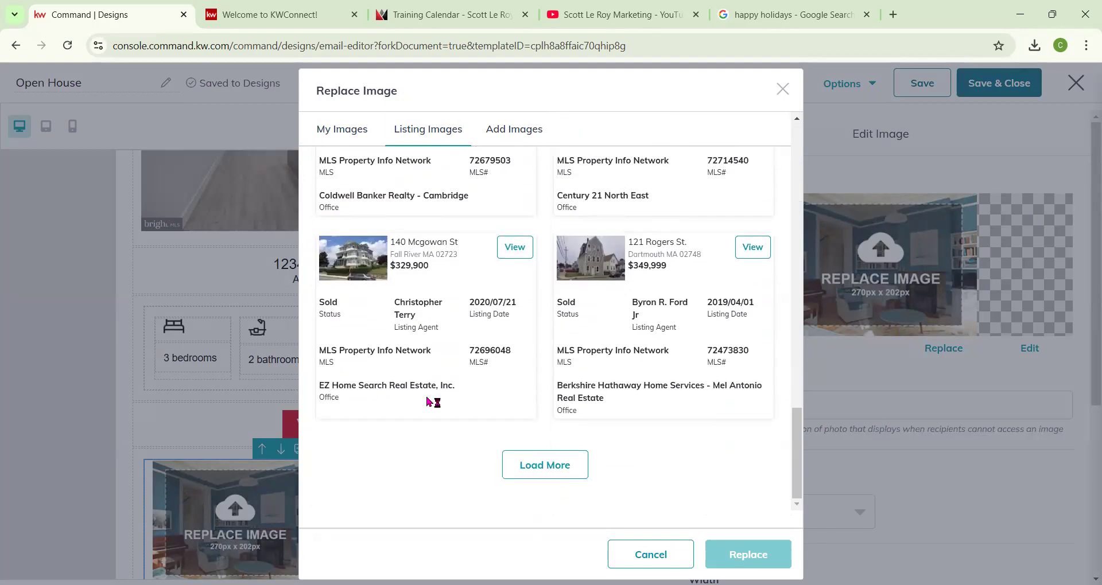
scroll(428, 400, up, 10)
scroll(438, 401, up, 9)
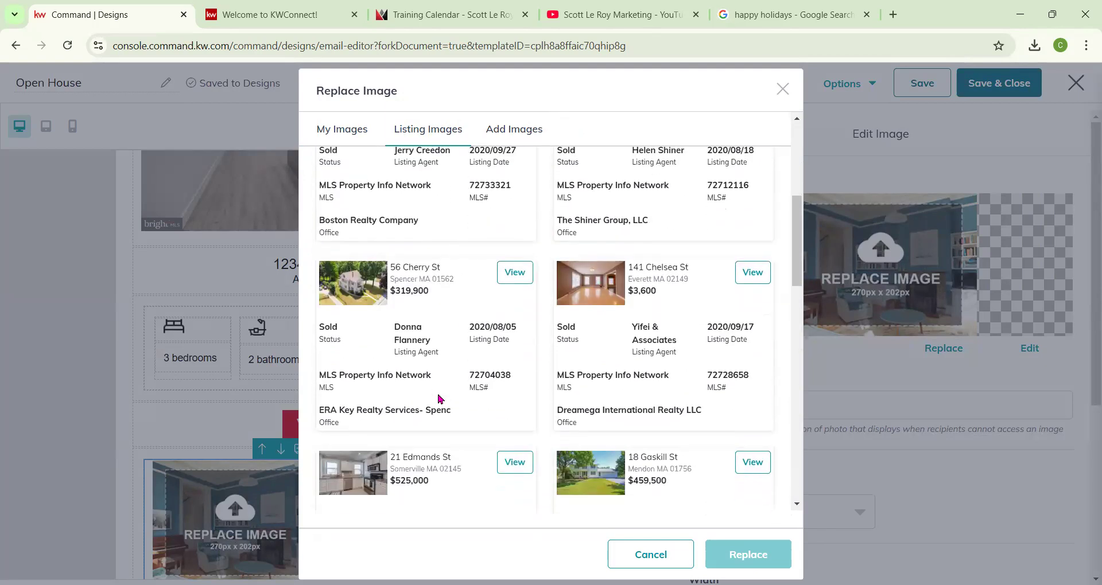
scroll(439, 399, up, 1)
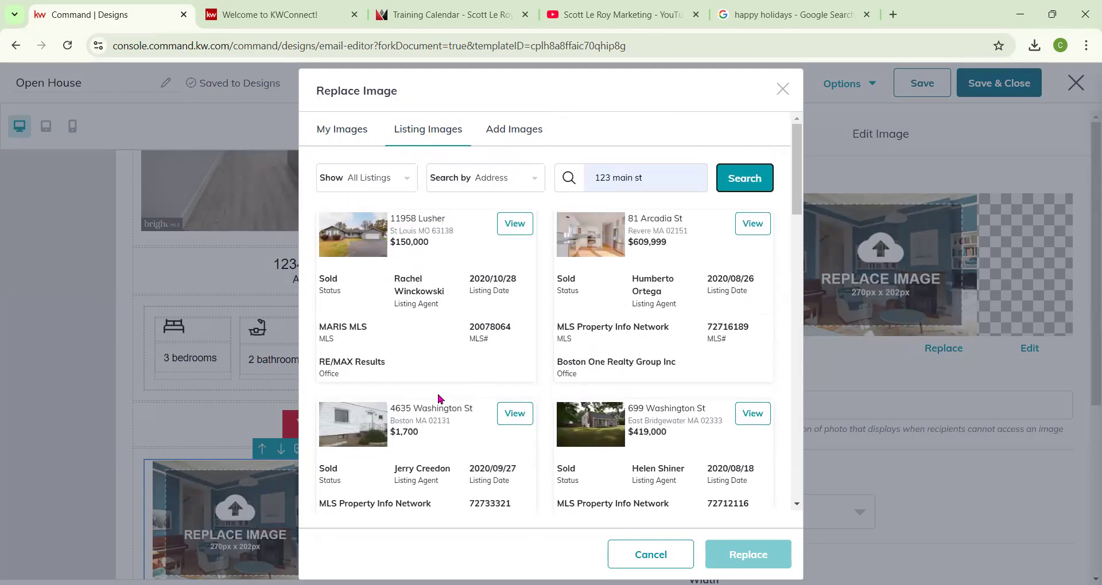
scroll(386, 344, down, 10)
scroll(382, 347, down, 10)
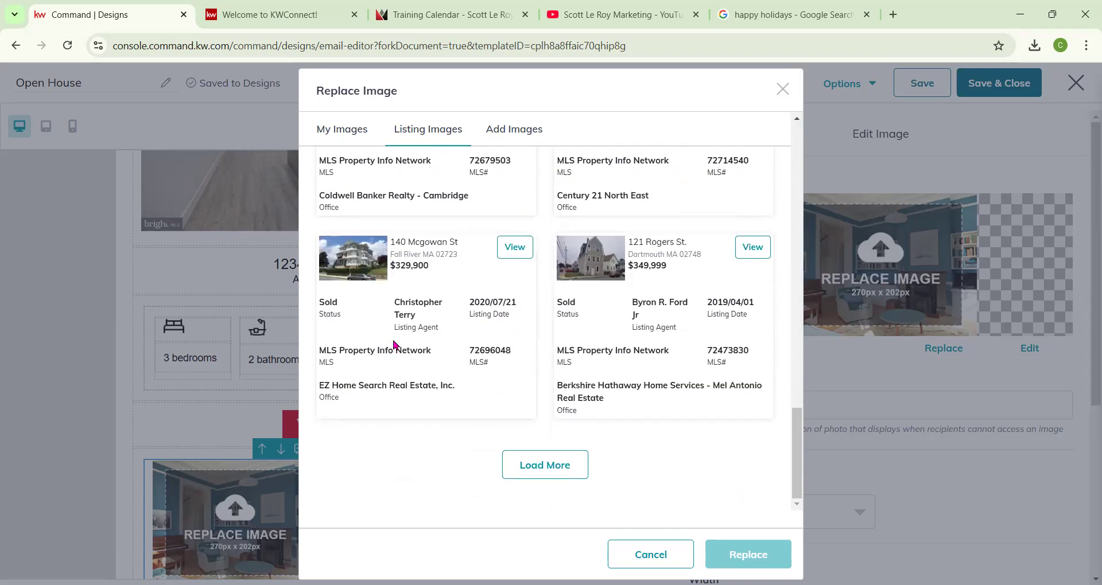
click(513, 248)
click(410, 394)
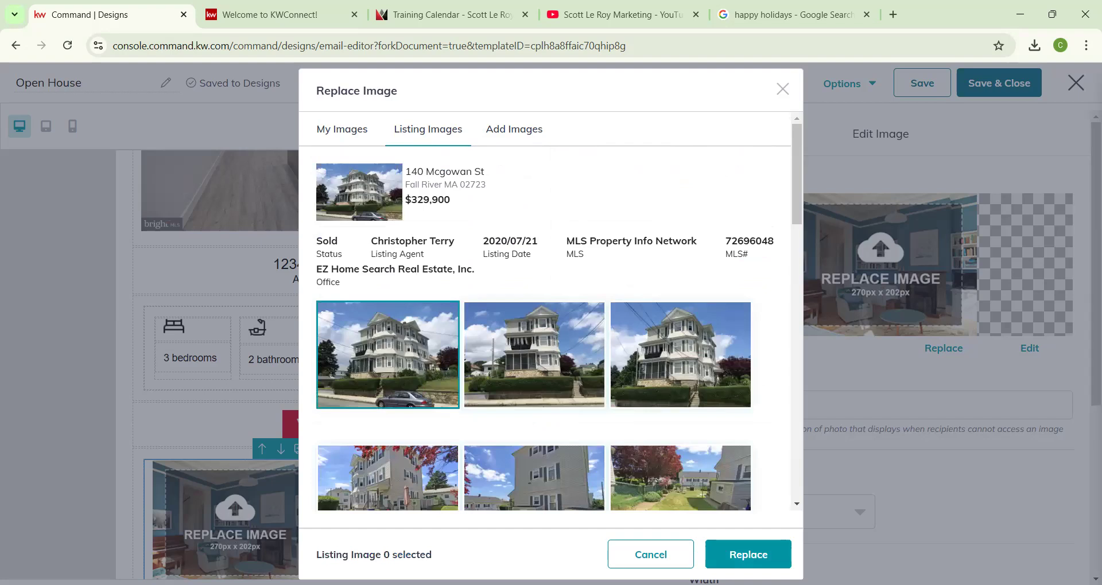
click(748, 554)
click(452, 465)
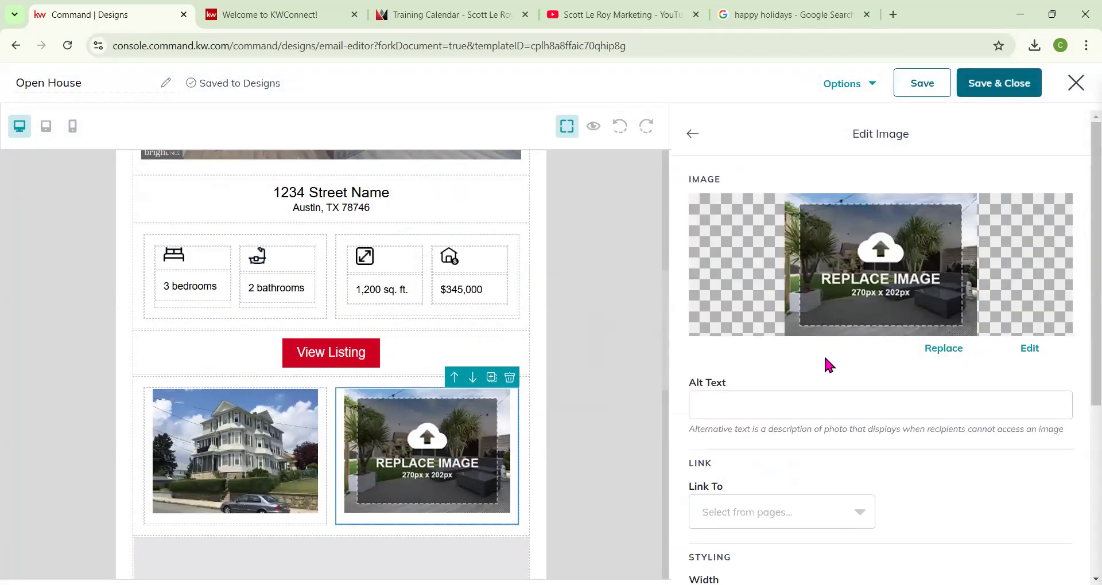
click(943, 350)
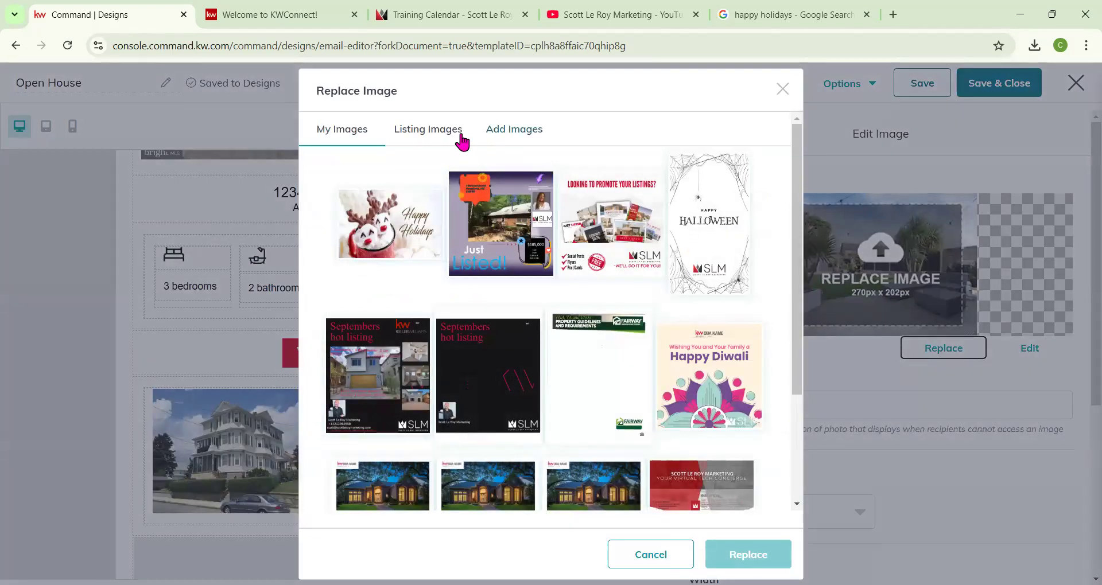
click(468, 130)
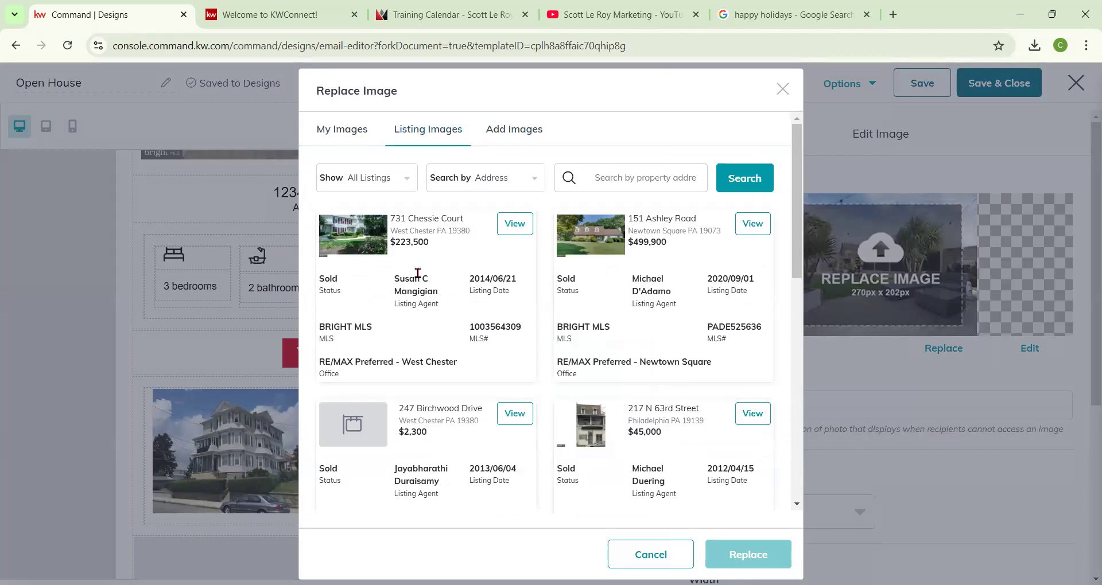
click(515, 225)
click(418, 319)
click(737, 551)
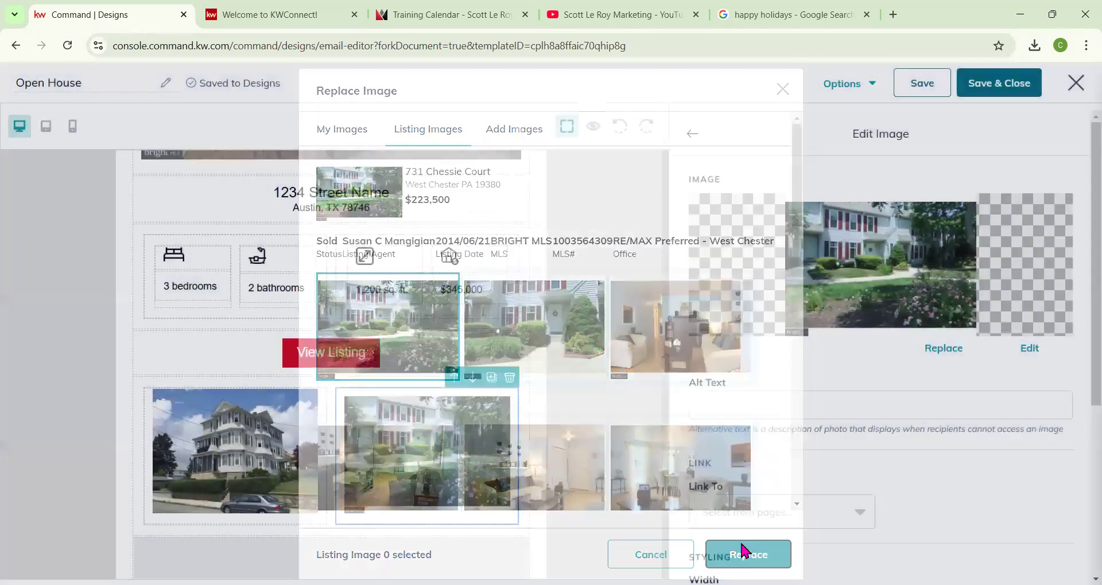
Review the bedrooms and address text blocks of the listing details.
click(196, 289)
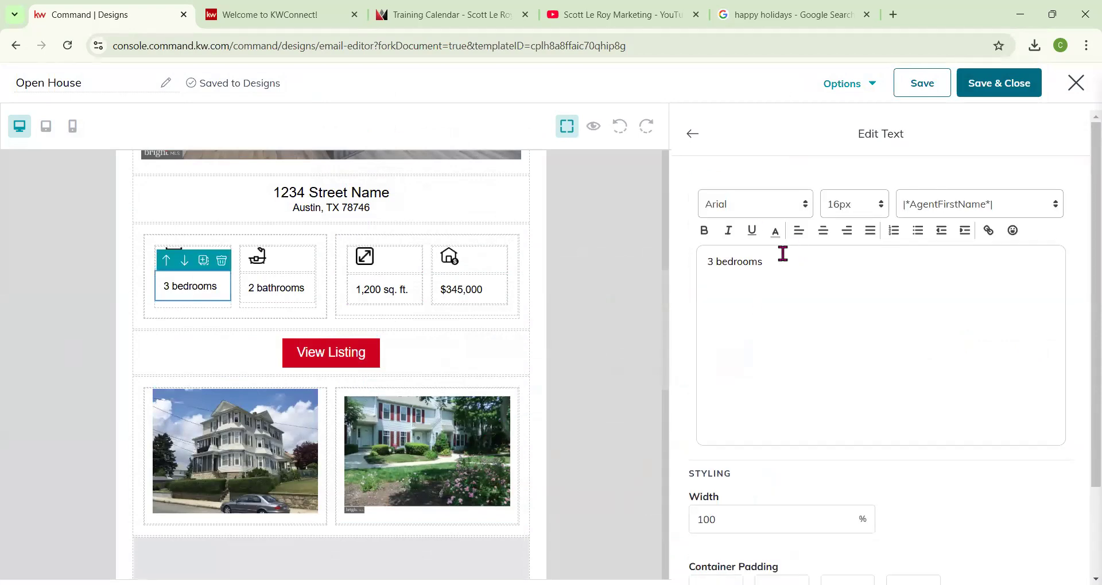
click(364, 200)
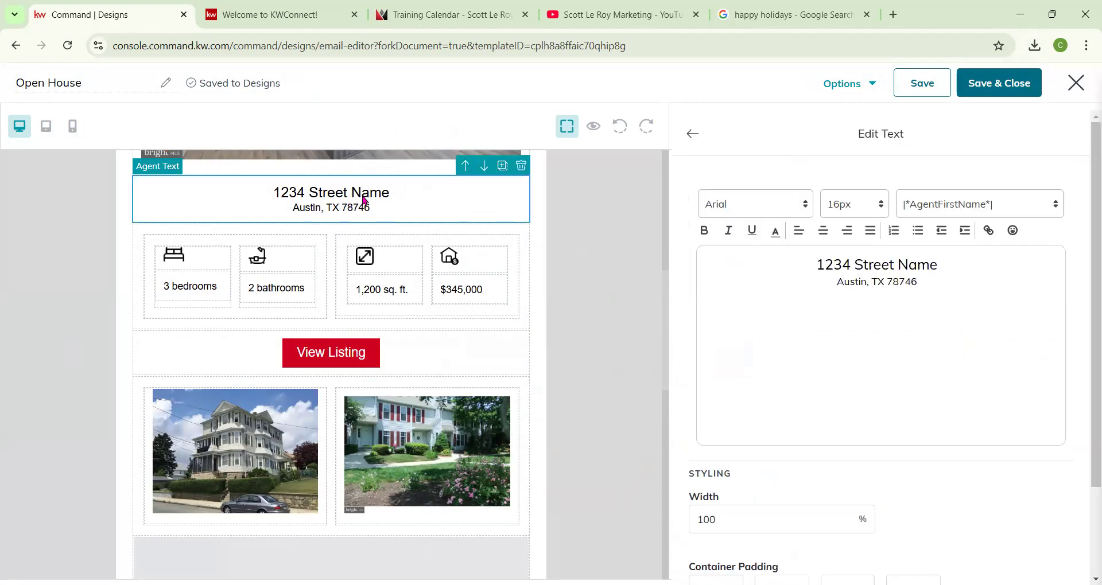
scroll(574, 273, up, 3)
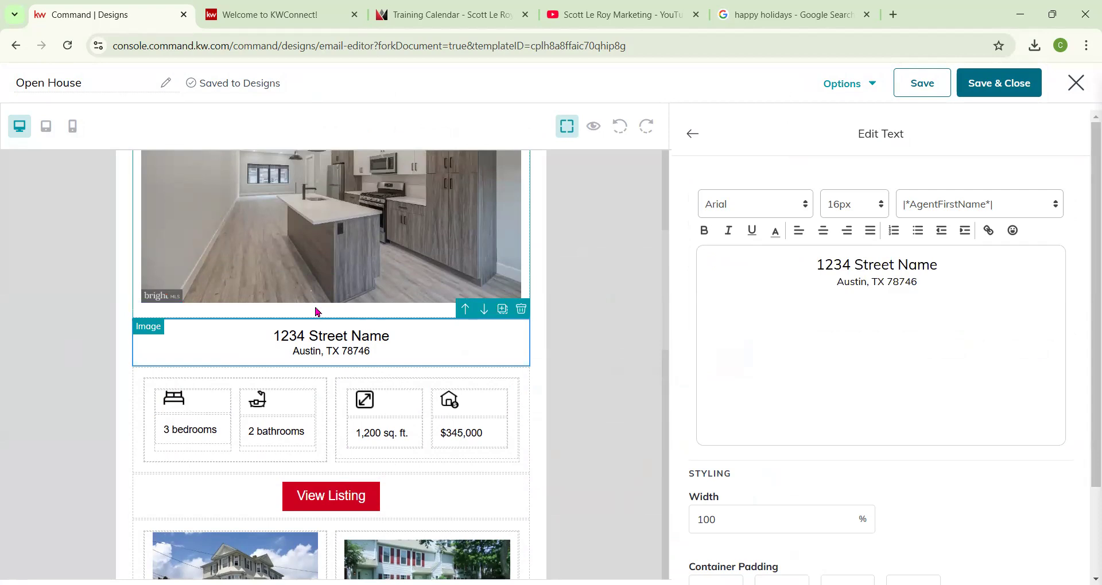
scroll(299, 282, up, 5)
scroll(765, 308, down, 2)
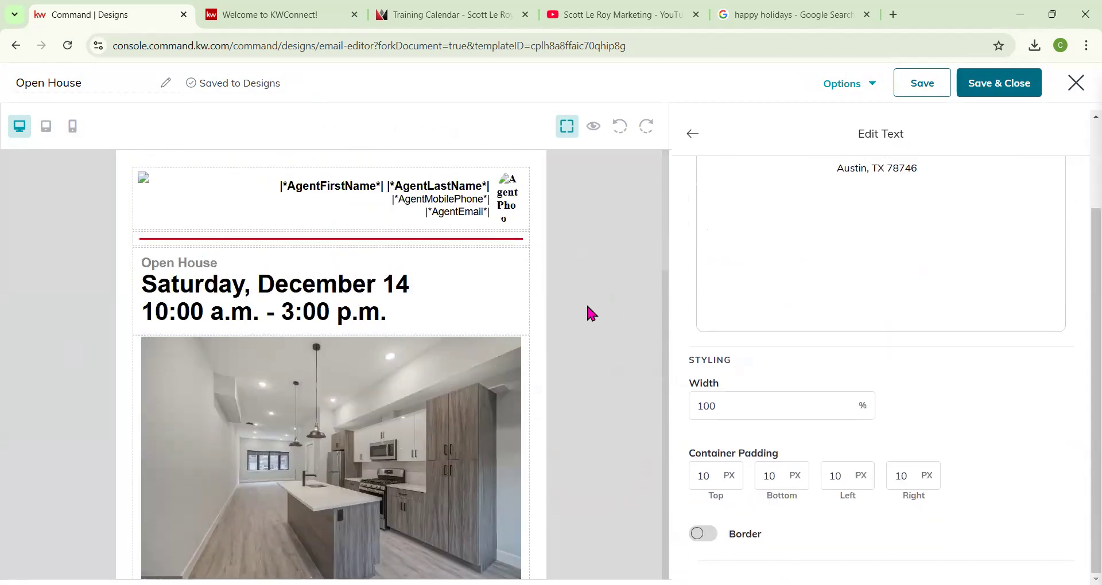
scroll(484, 339, down, 12)
scroll(484, 342, up, 5)
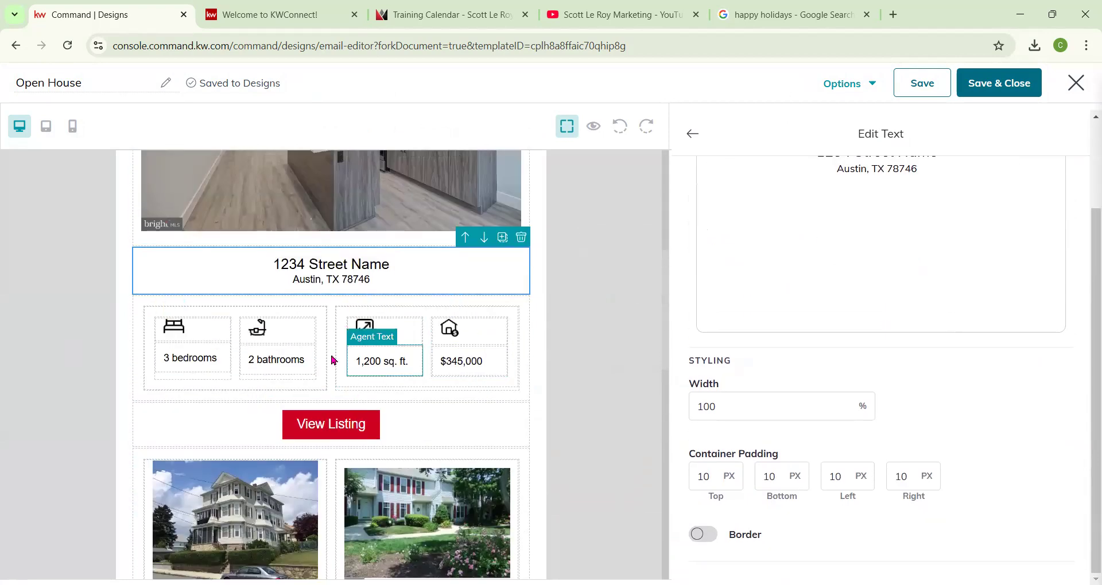
Set the View Listing button's link type to Web address.
click(337, 424)
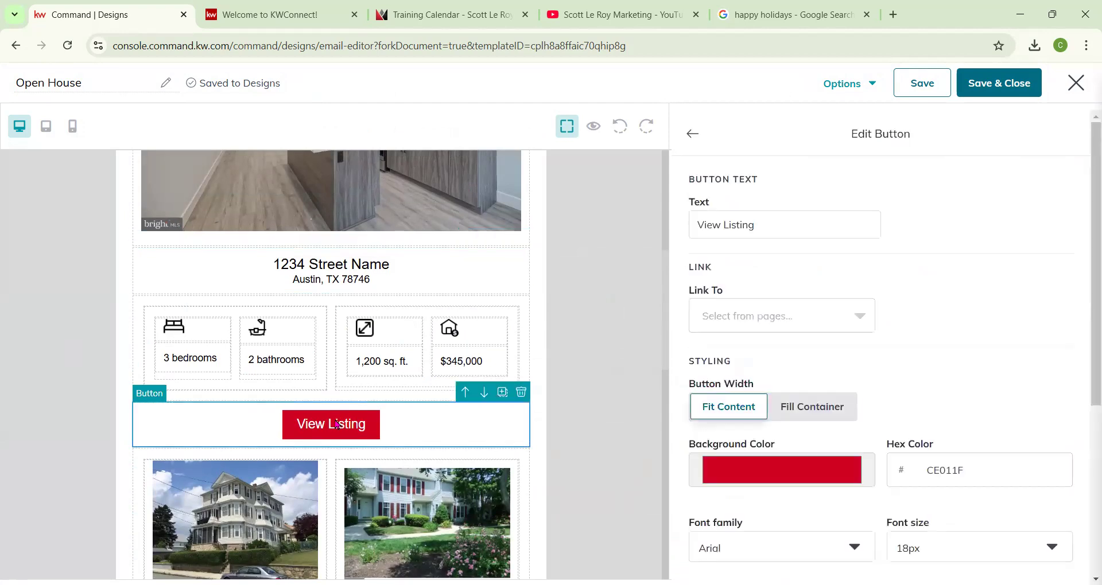
click(769, 324)
click(750, 396)
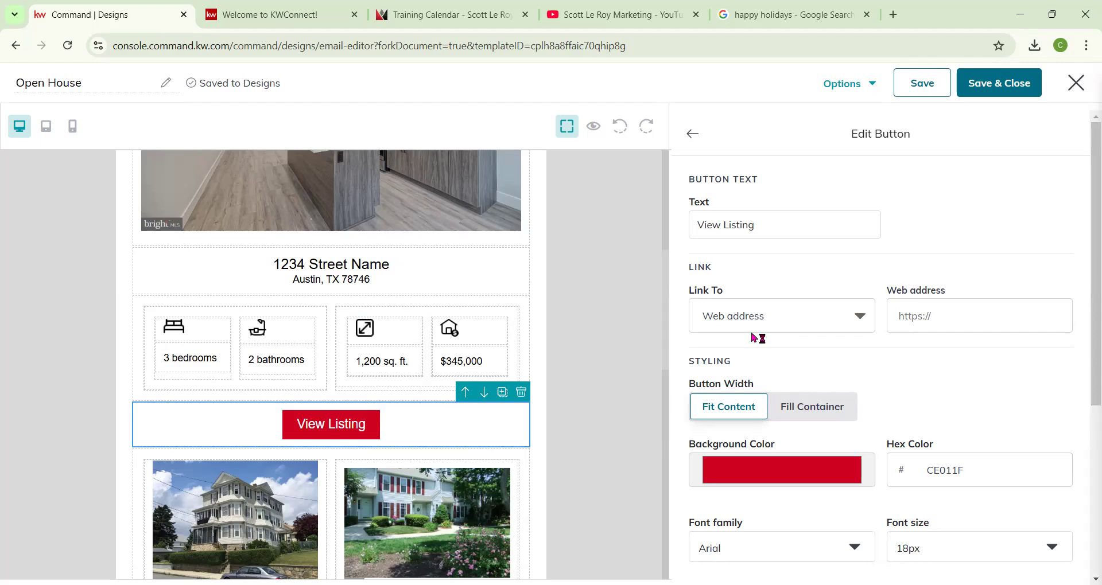
scroll(411, 338, down, 8)
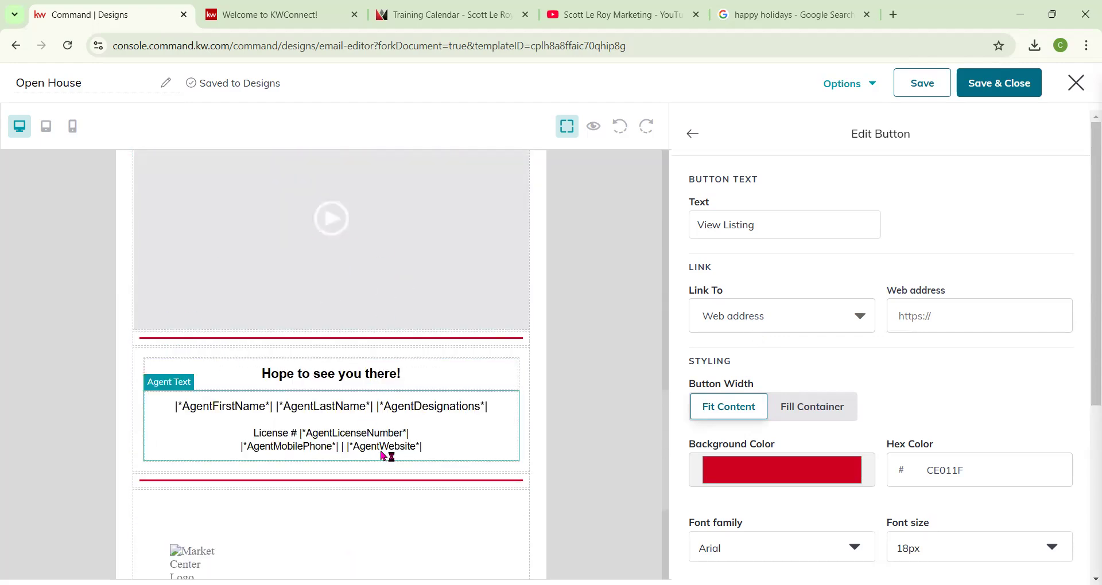
Preview the finished Open House email in desktop view, then save and close the design.
scroll(461, 247, up, 5)
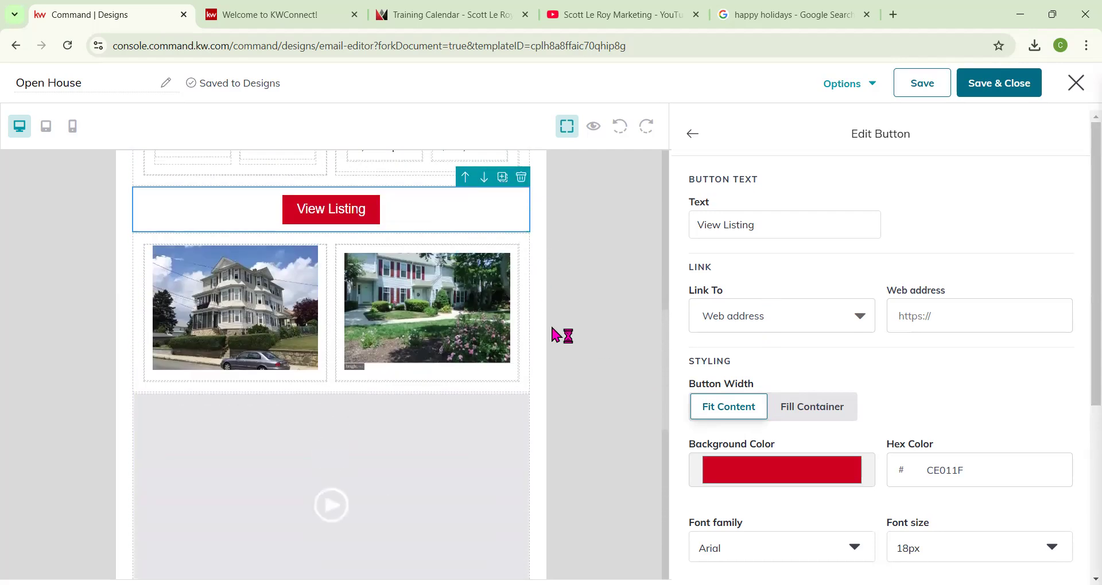
scroll(561, 334, up, 1)
click(693, 135)
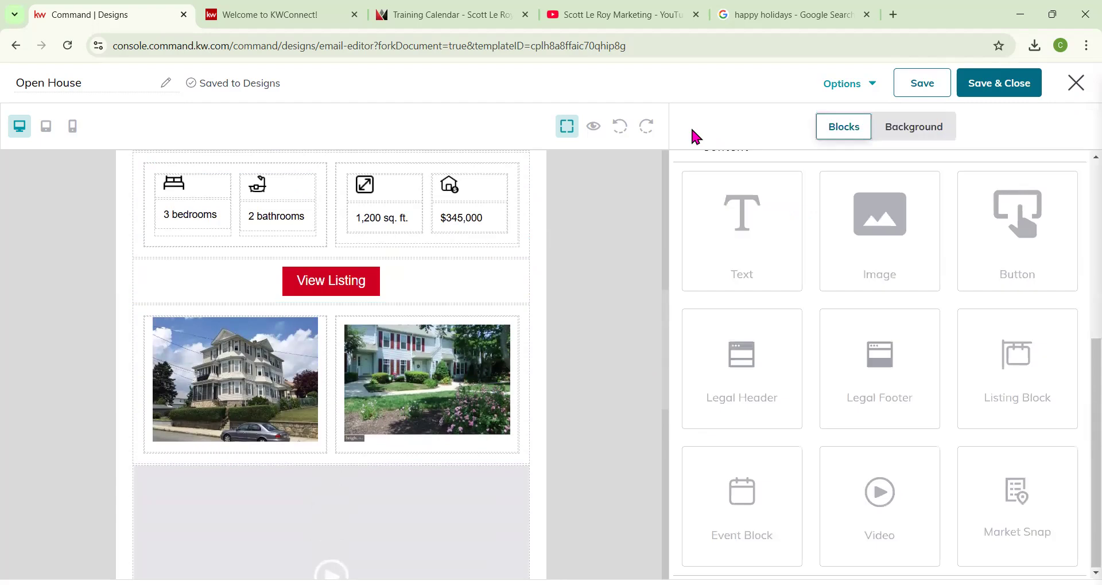
scroll(499, 508, up, 4)
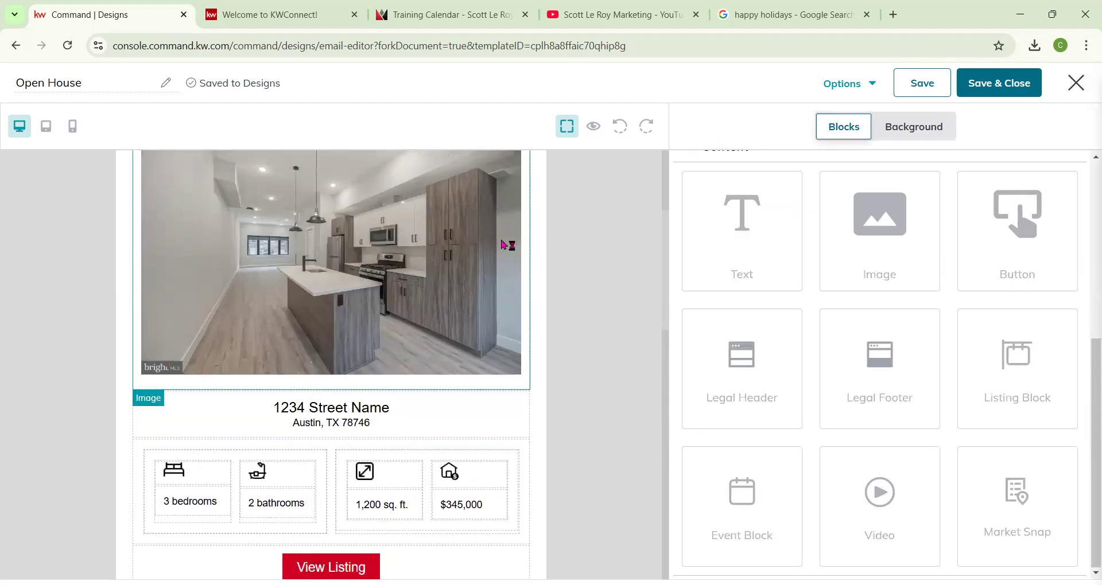
click(594, 127)
scroll(718, 409, down, 5)
scroll(714, 405, down, 10)
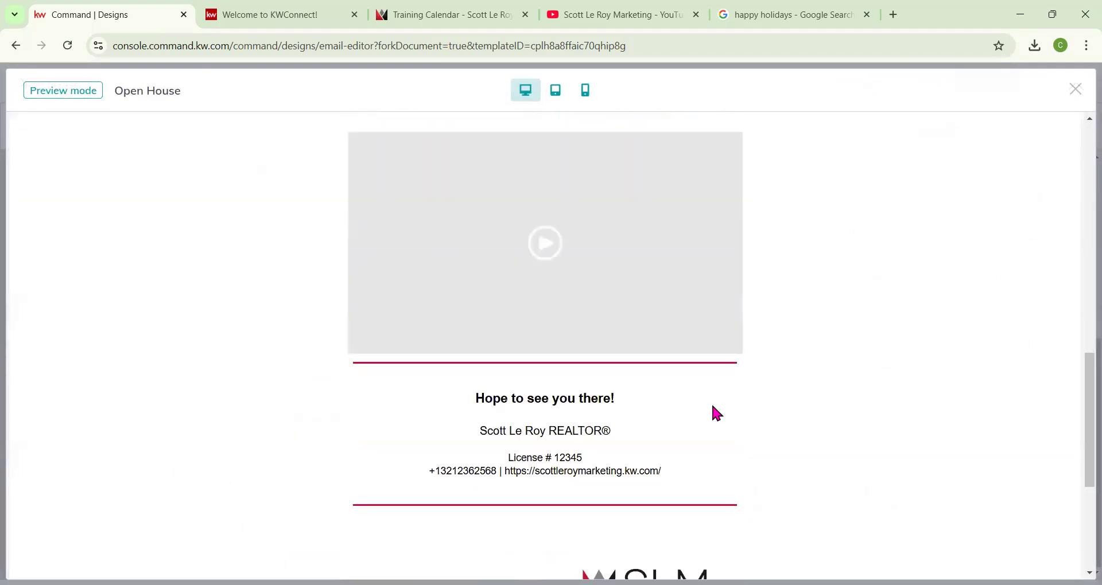
click(1076, 90)
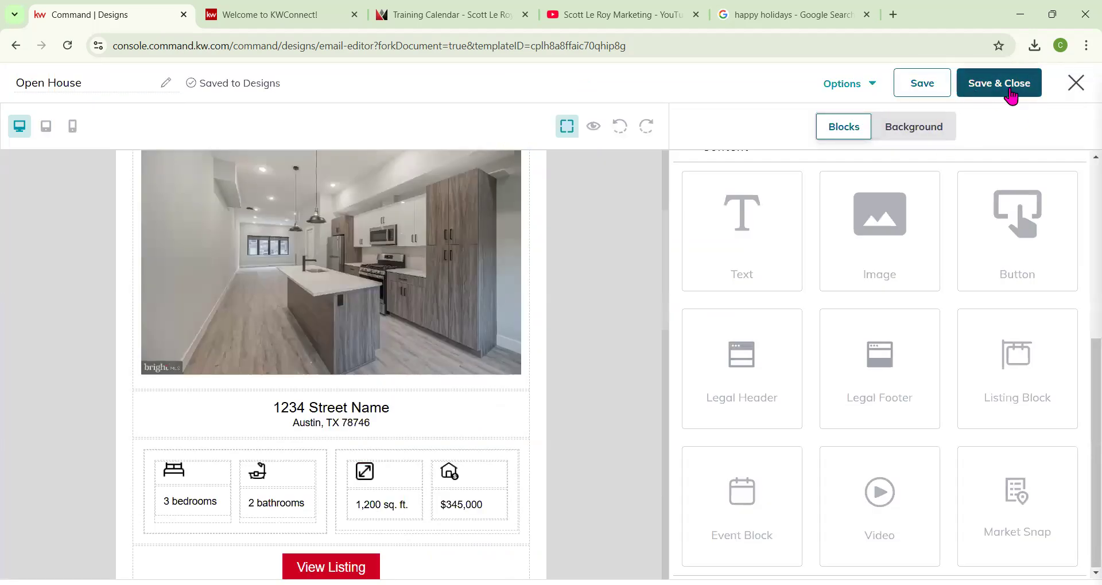
click(1010, 88)
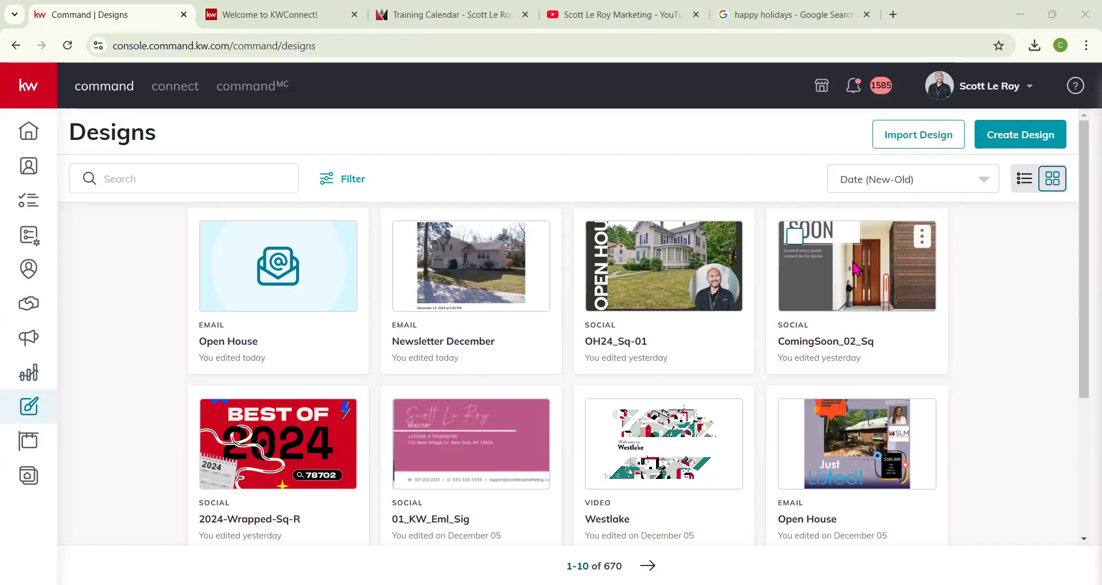
Open the Emails section of Campaigns, reloading the page after the server error.
click(36, 343)
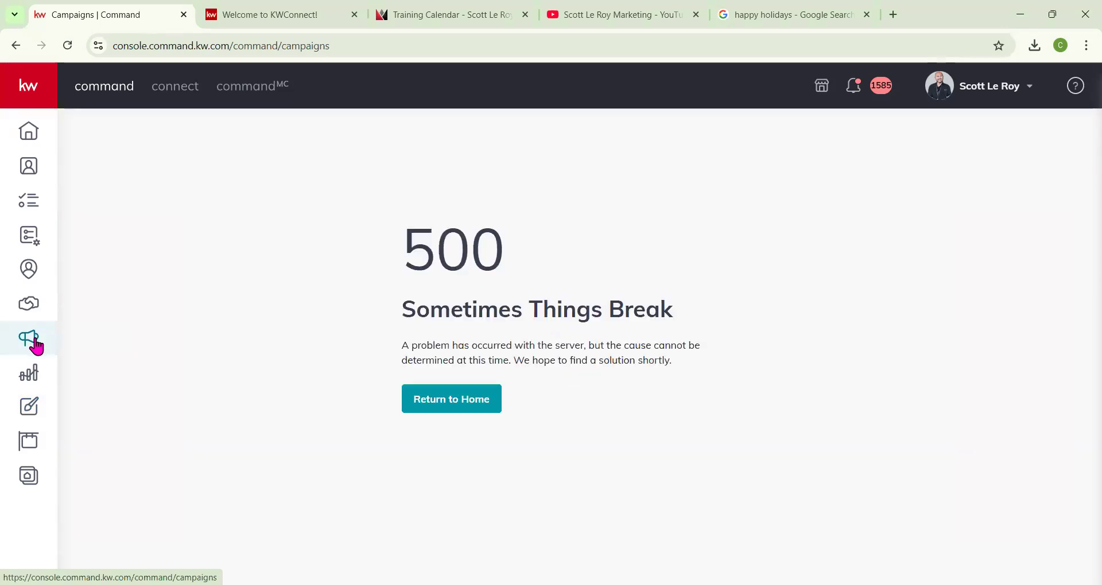
click(68, 50)
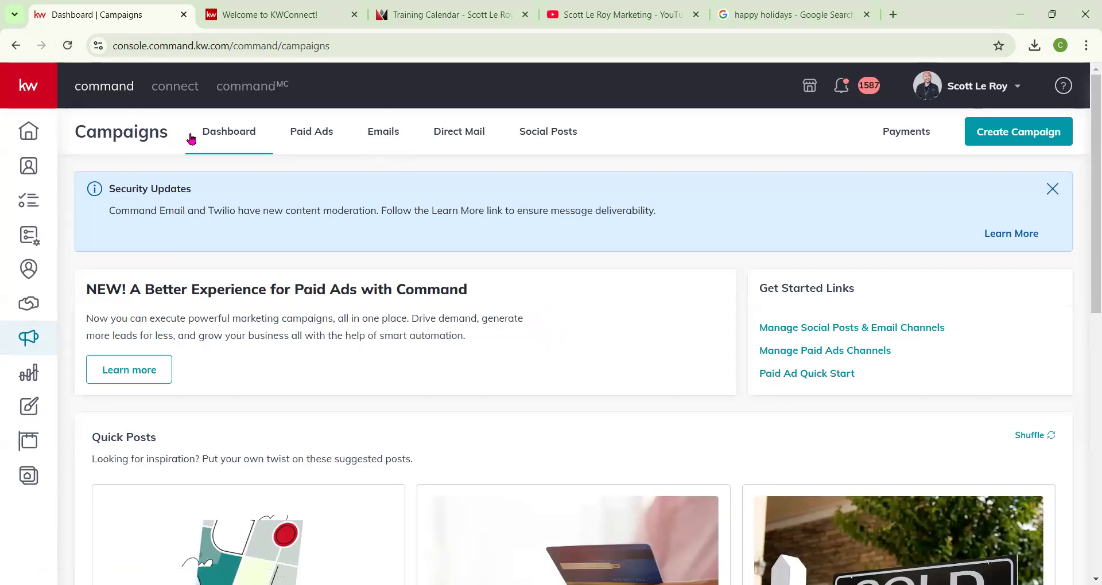
scroll(352, 322, down, 8)
scroll(351, 338, up, 8)
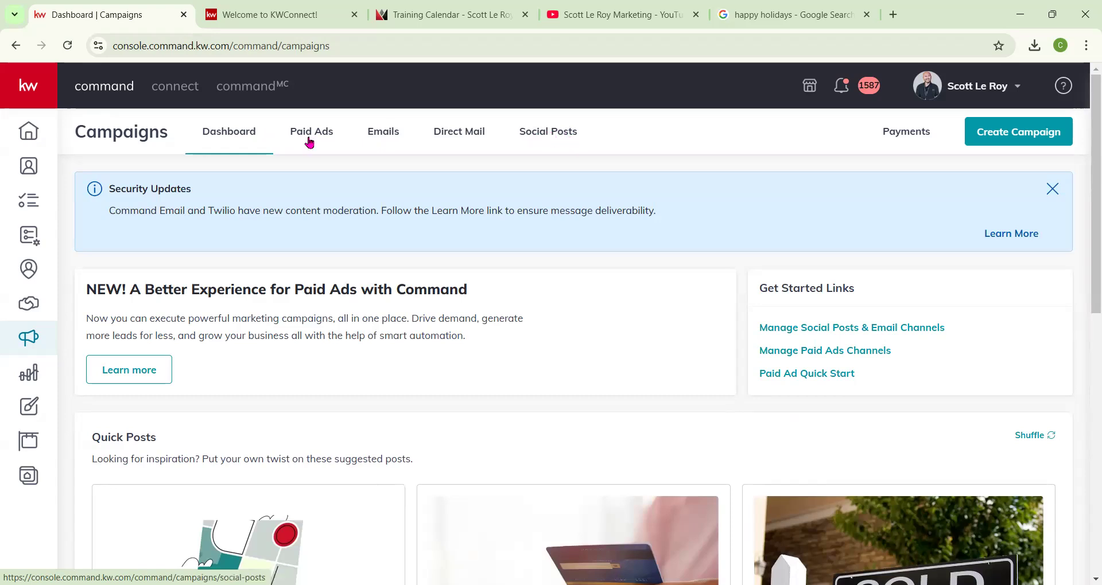
click(381, 136)
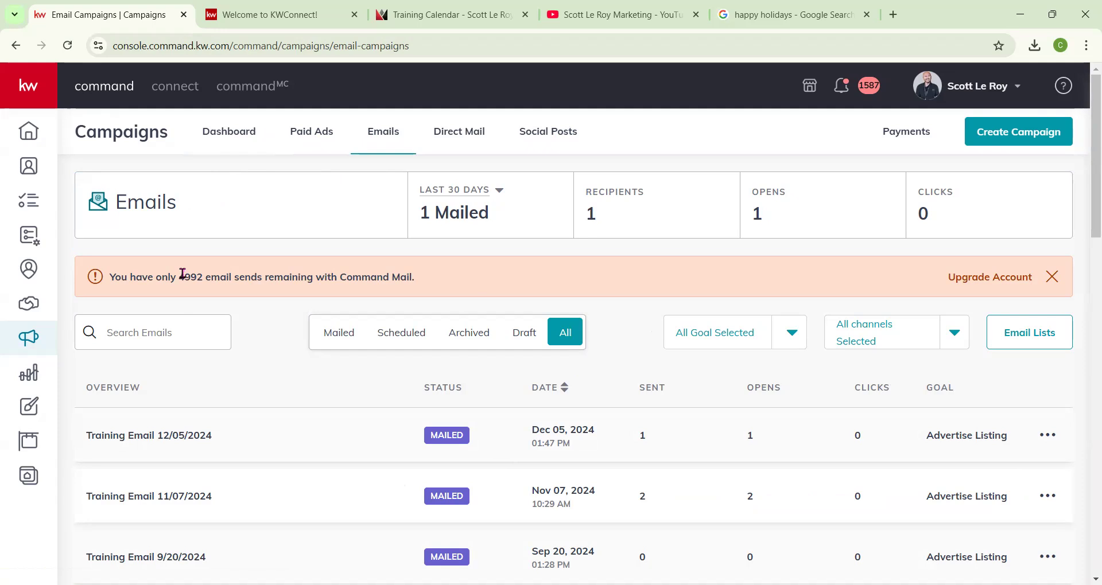
Review the goal and channel filter options of the email campaign list.
drag(178, 276, 206, 277)
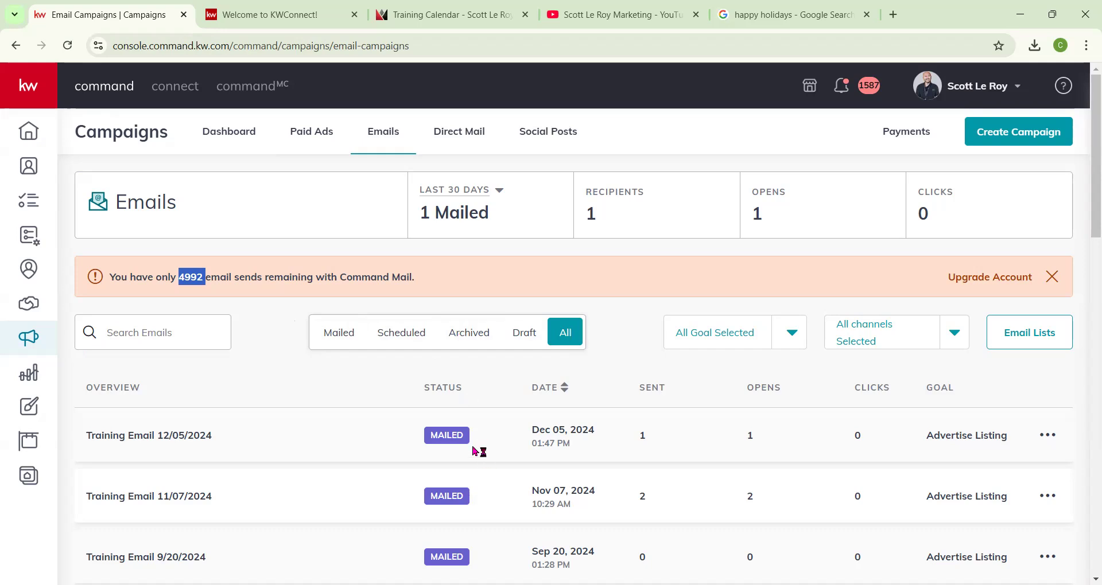
click(793, 335)
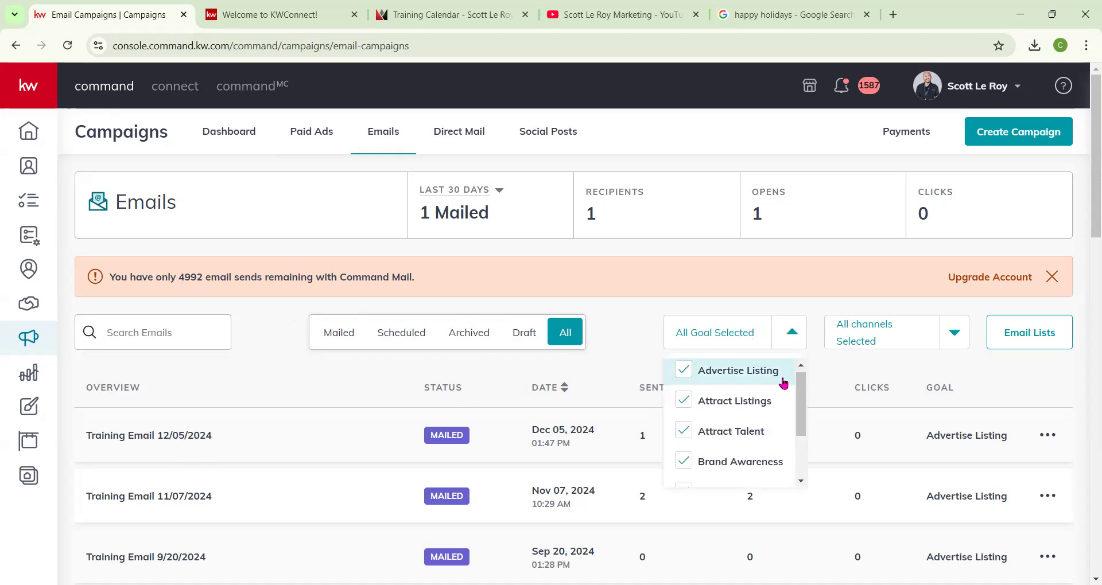
scroll(779, 384, down, 3)
scroll(776, 390, up, 1)
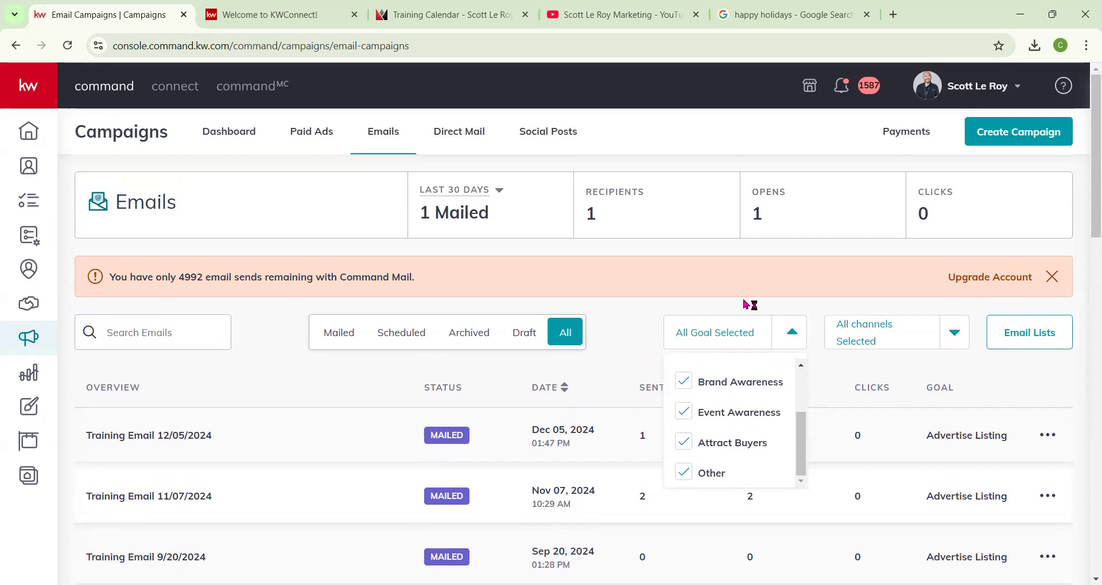
click(761, 311)
click(953, 339)
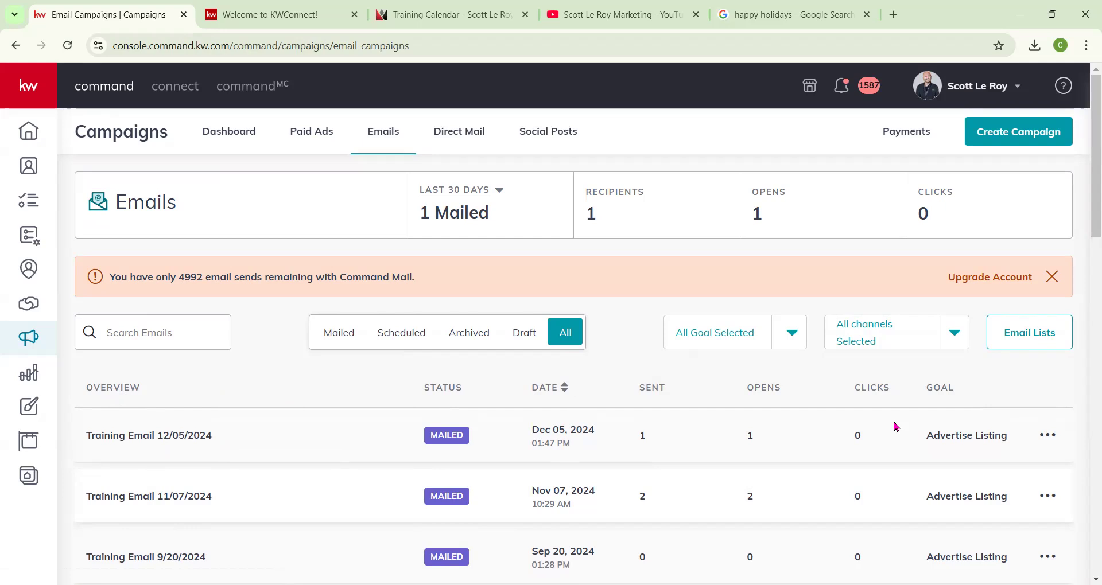
Open the details of the Training Email 11/07/2024 campaign.
click(1048, 438)
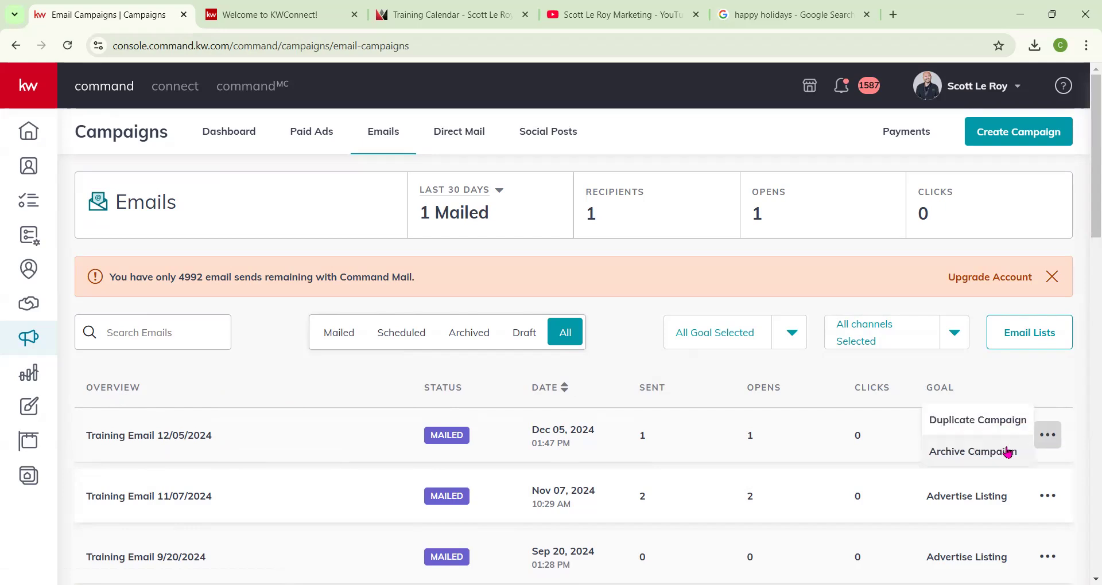
click(597, 388)
scroll(498, 440, down, 3)
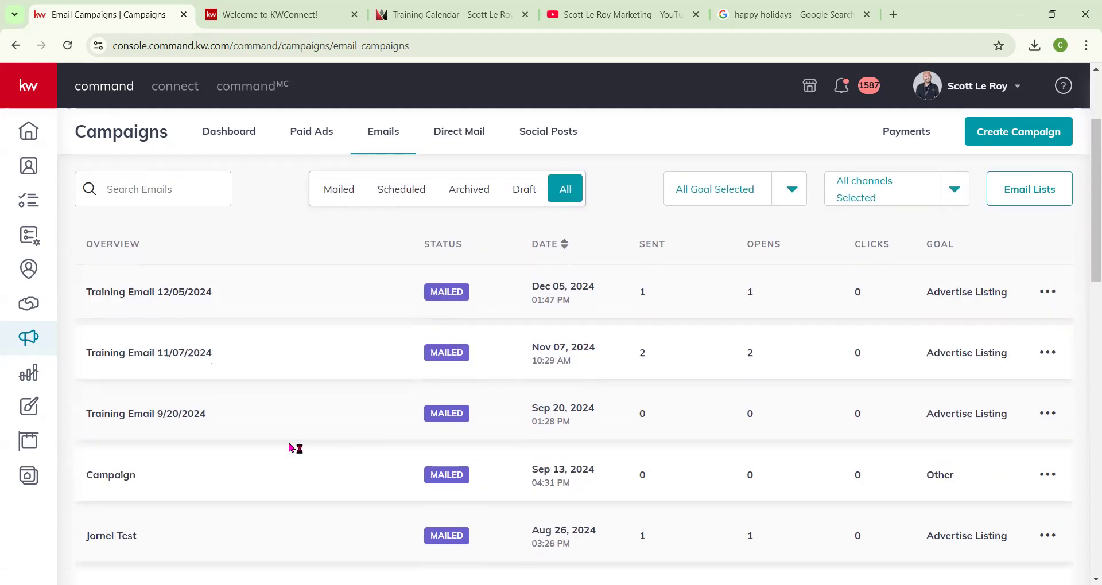
click(130, 360)
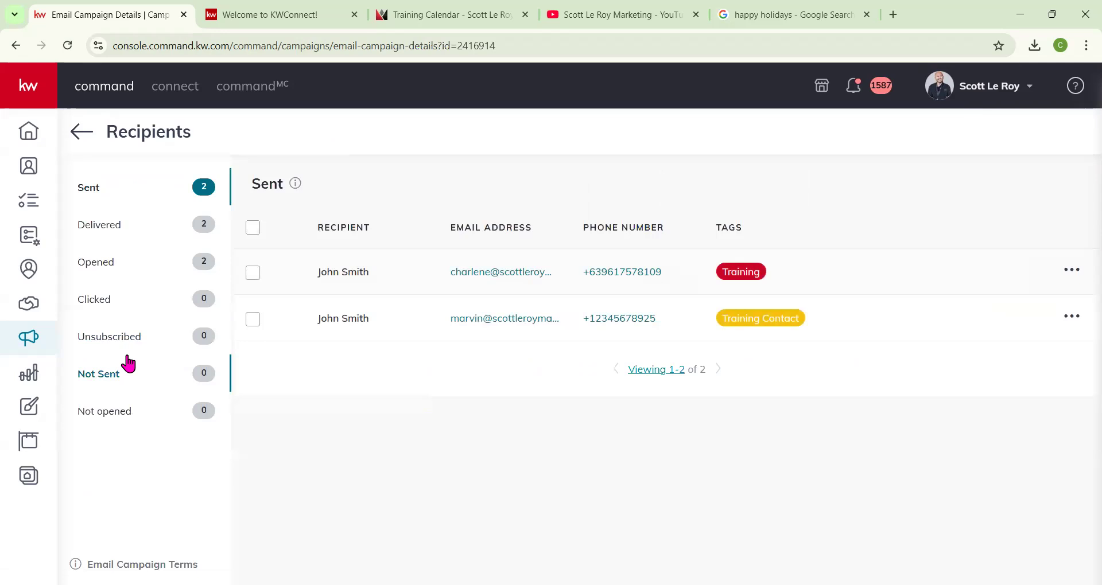
Browse the campaign's recipient categories: Delivered, Opened, Clicked, Unsubscribed, Not Sent, Not opened and Sent.
click(131, 226)
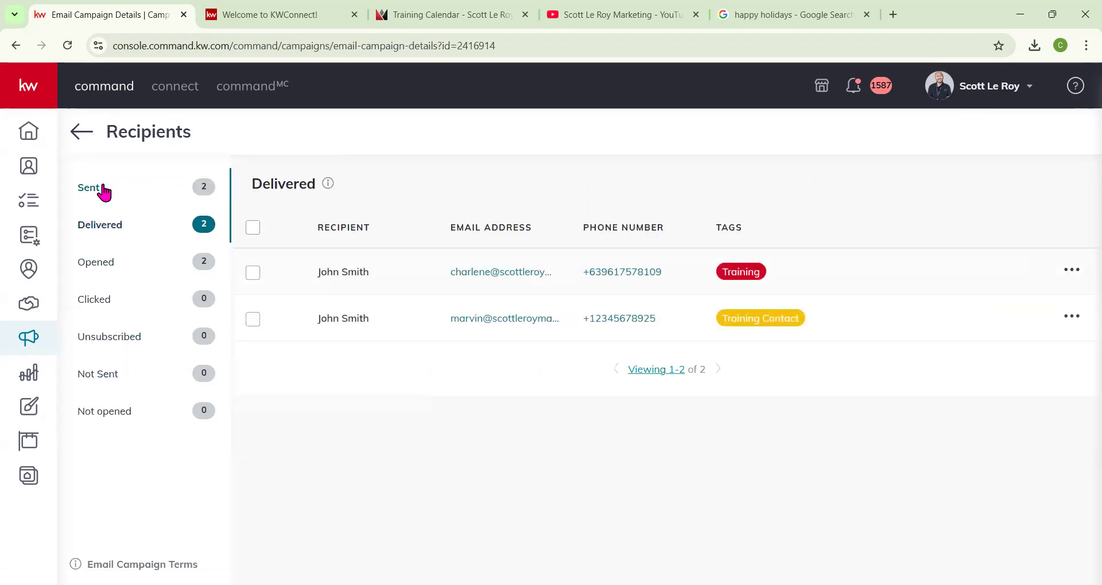
click(114, 265)
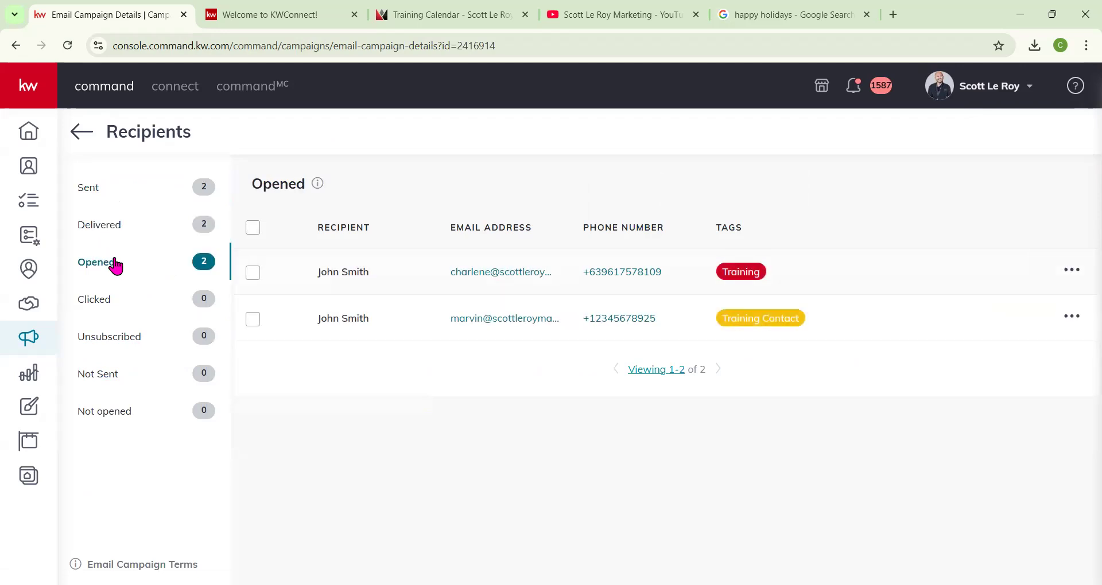
click(97, 301)
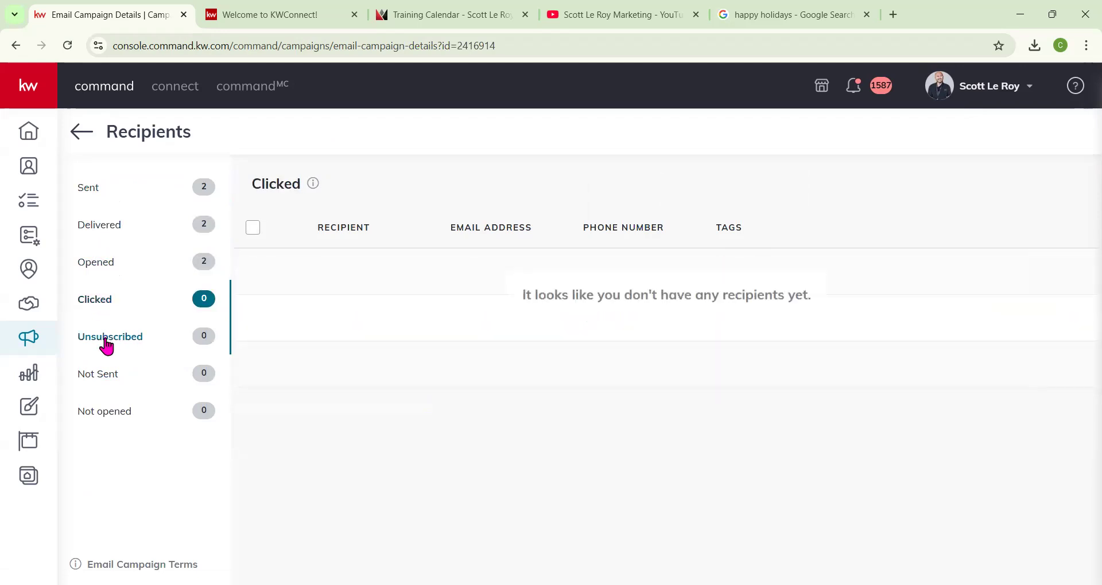
drag(104, 342, 108, 342)
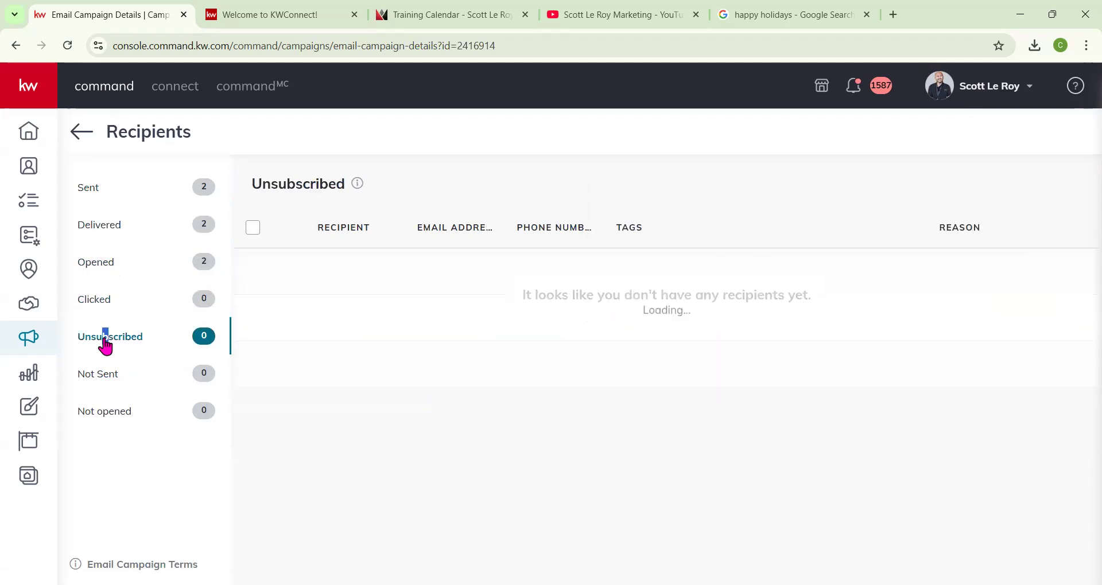
click(105, 382)
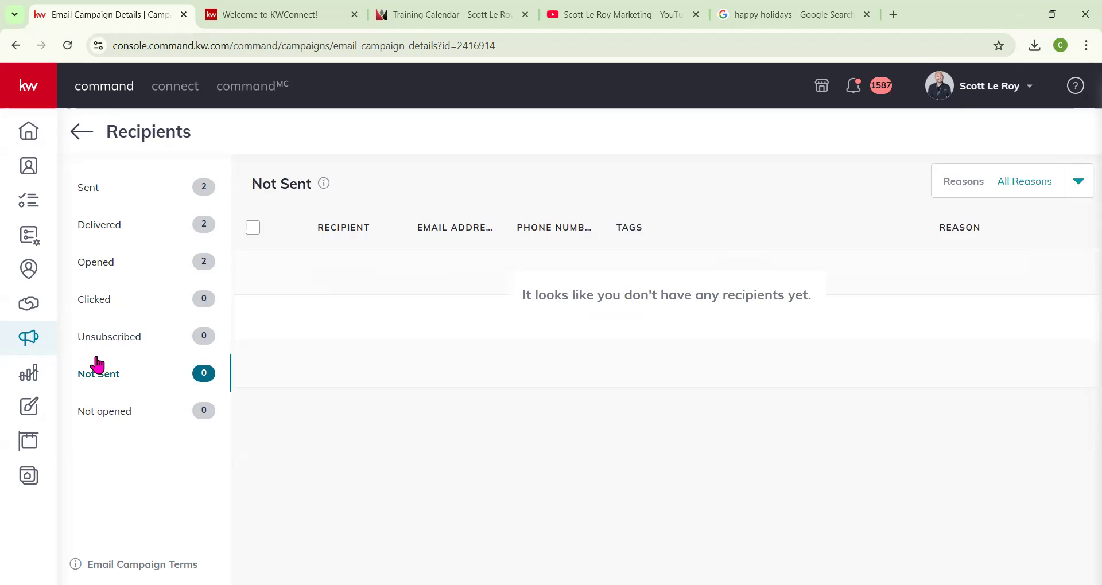
click(97, 417)
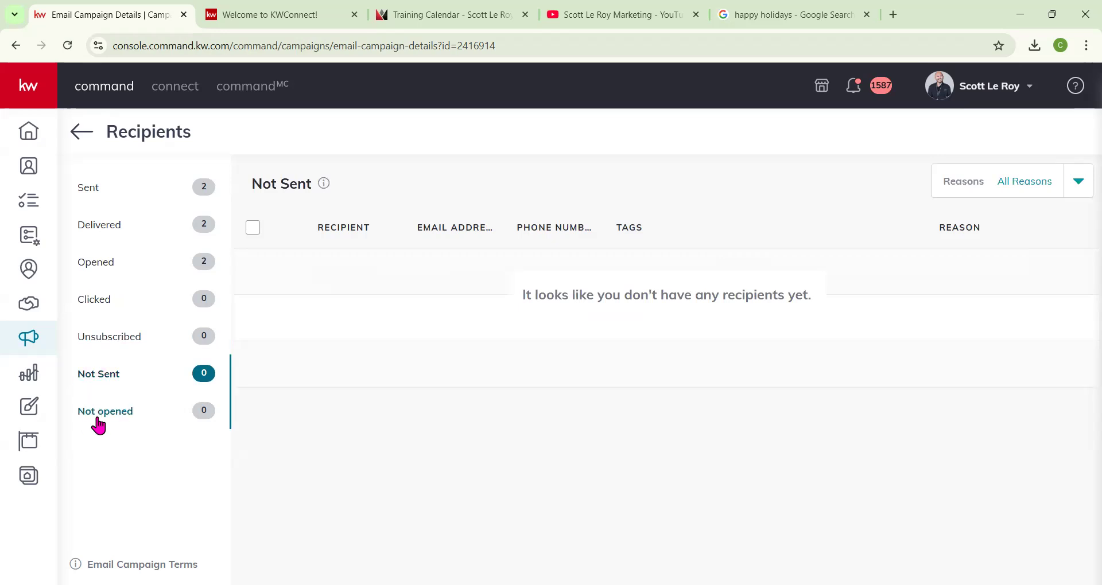
click(115, 199)
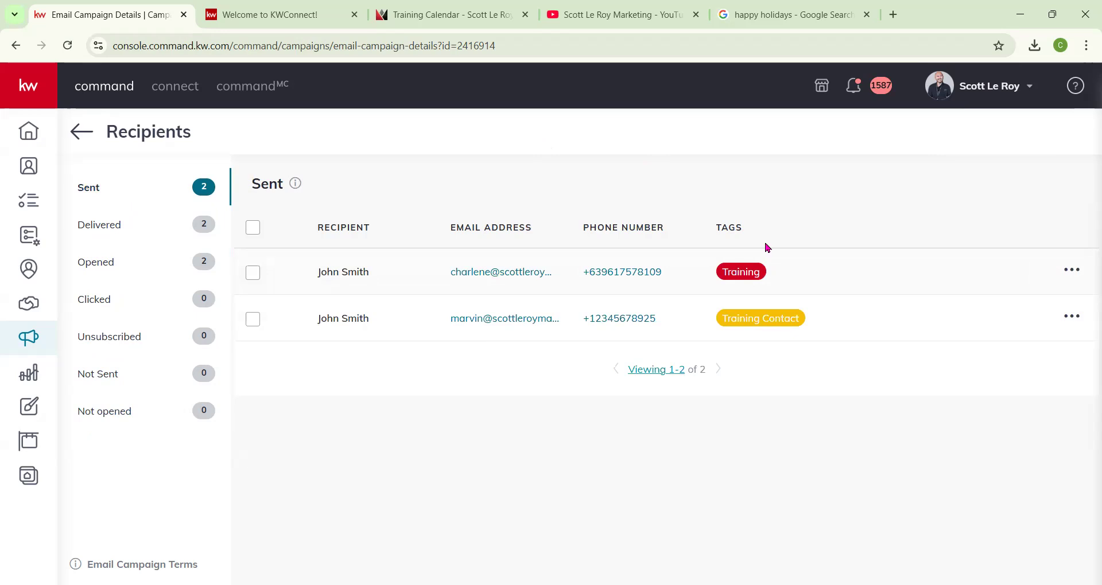
click(108, 264)
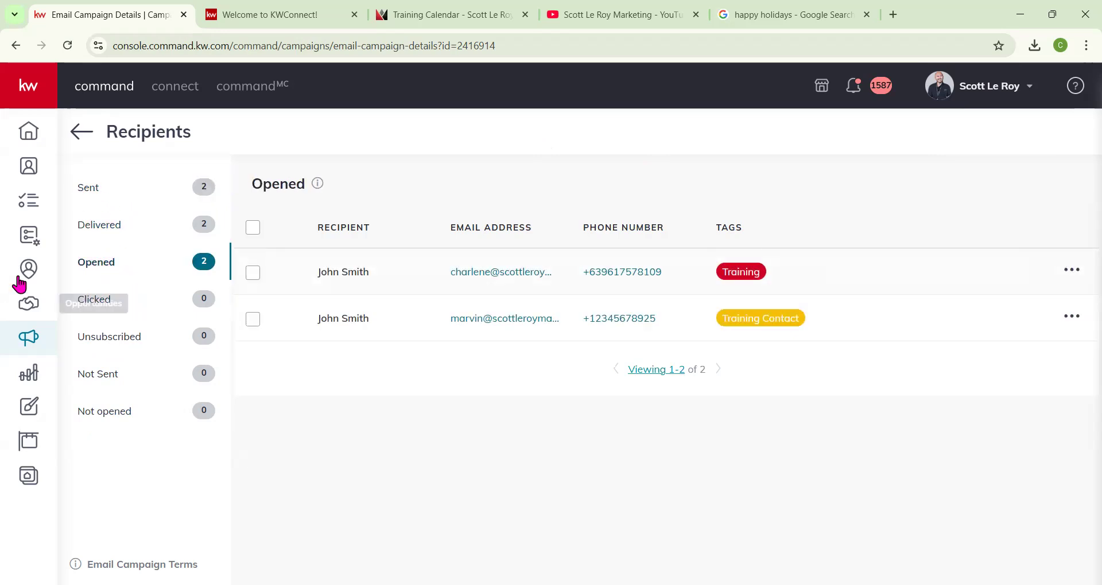
click(87, 137)
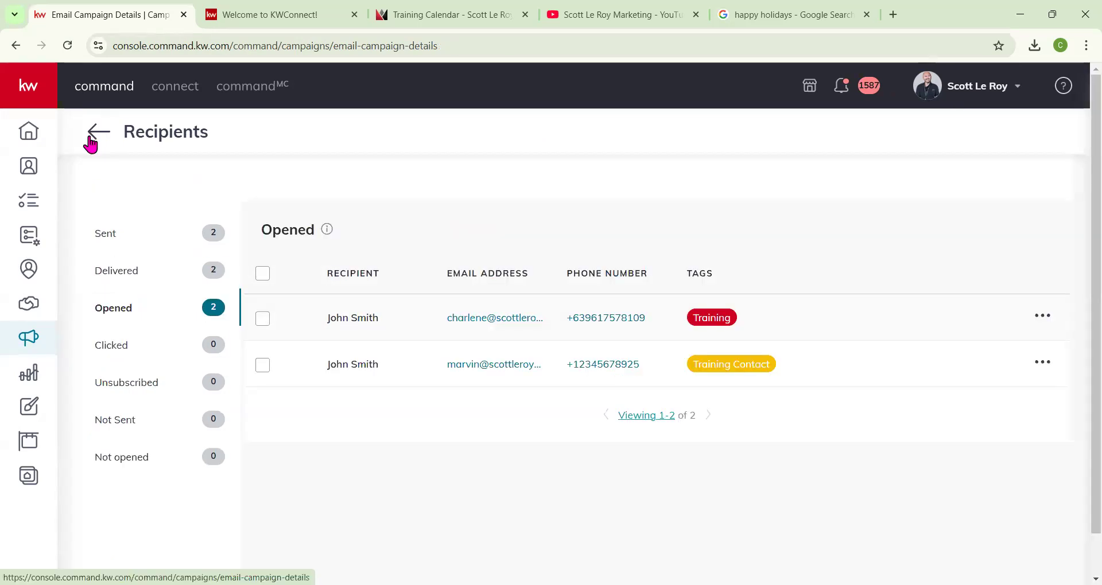
click(31, 342)
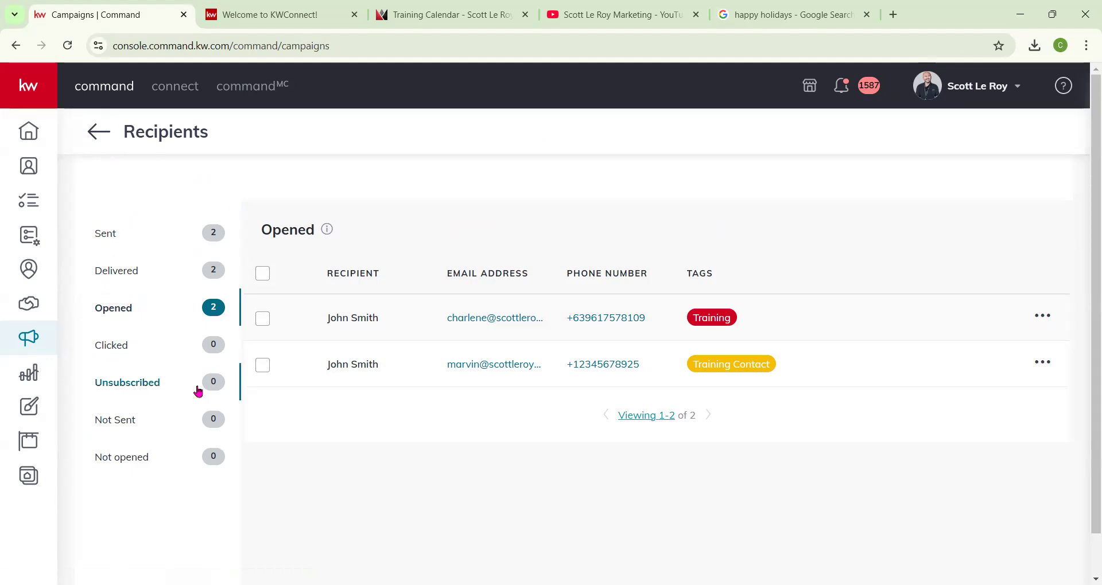
click(153, 389)
click(133, 421)
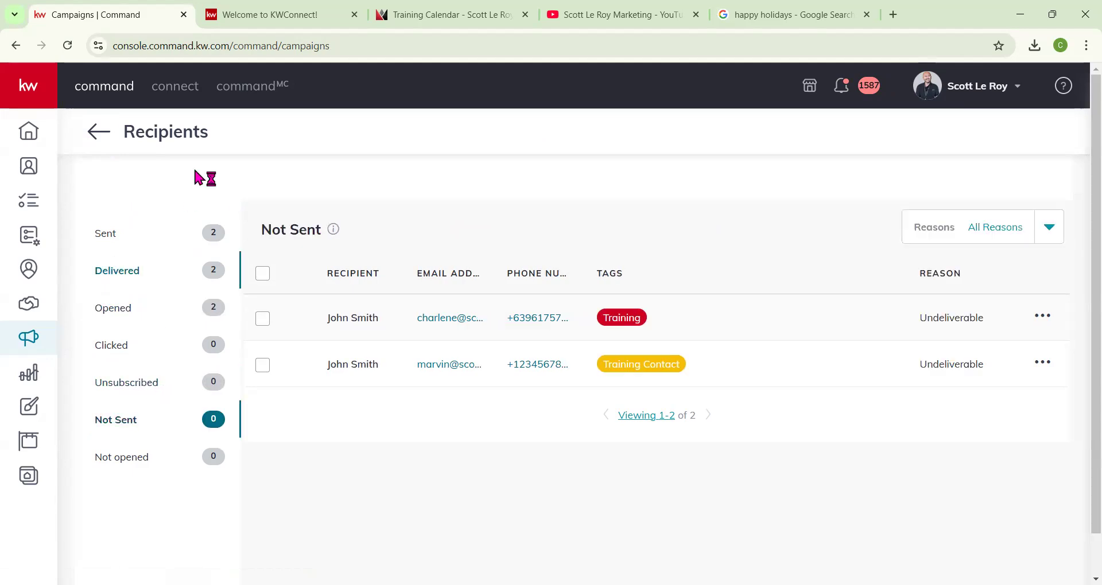
Return to the Emails campaigns tab and open the email lists page.
click(68, 45)
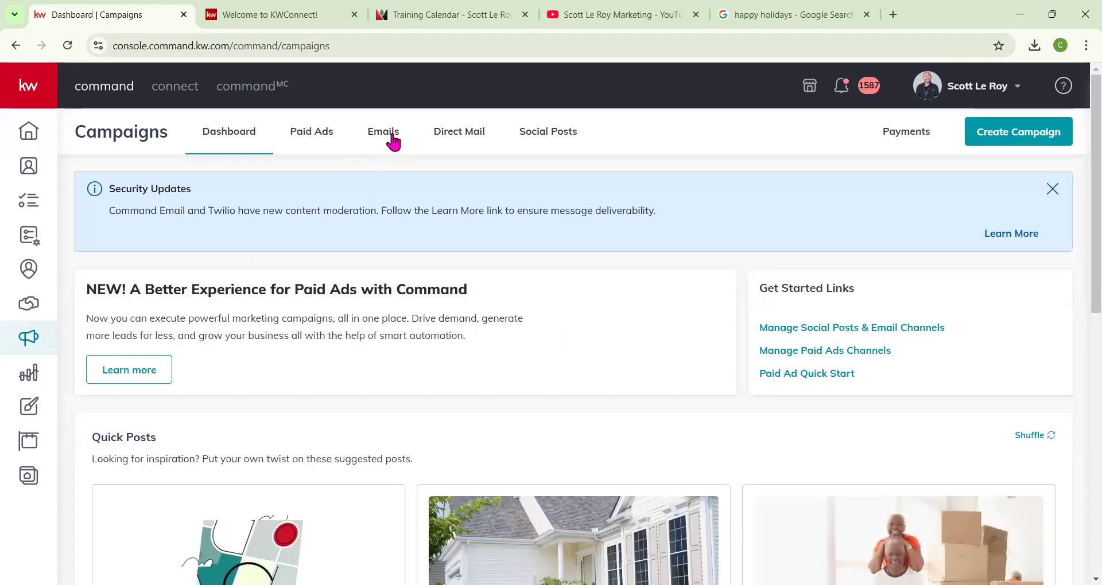
click(390, 142)
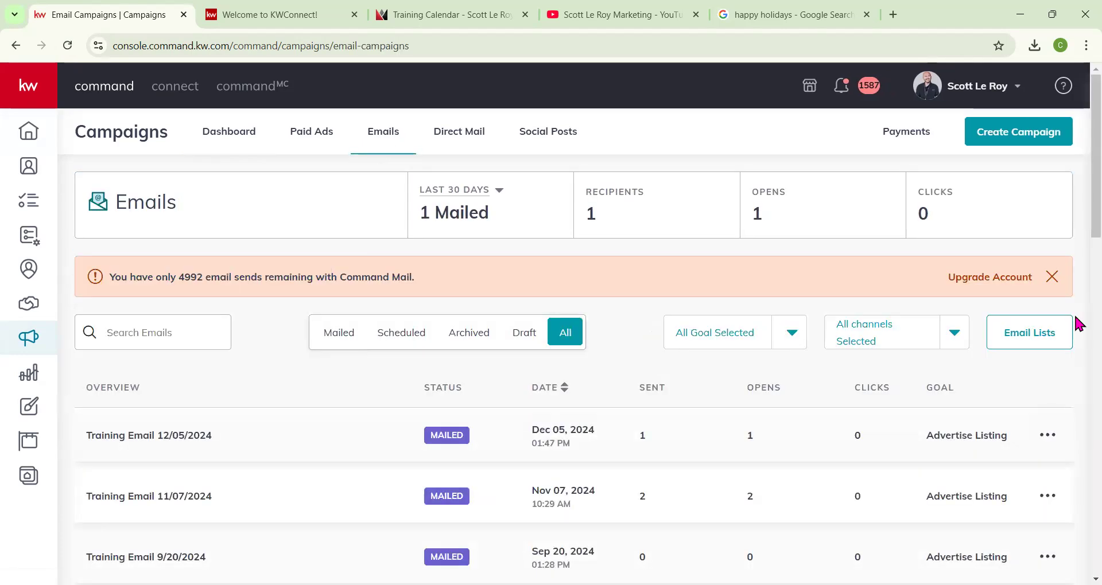
click(1042, 342)
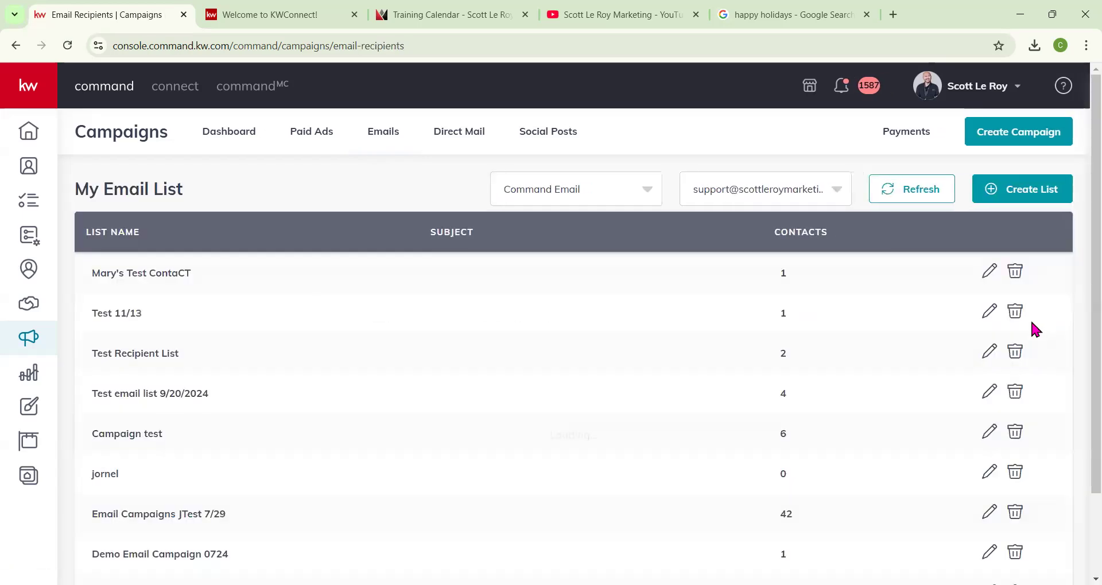
right_click(985, 317)
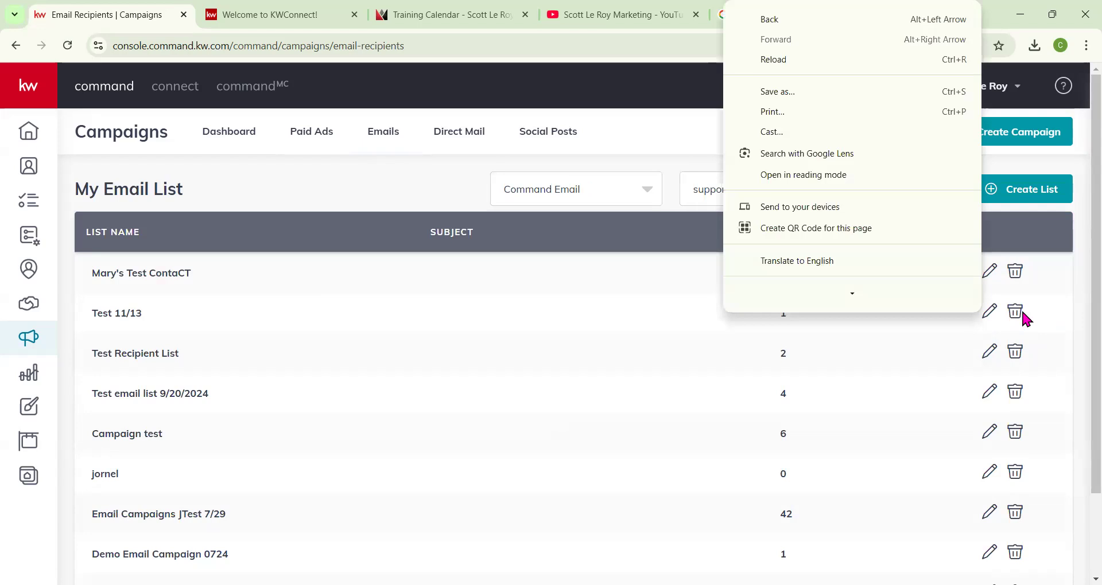
click(1076, 306)
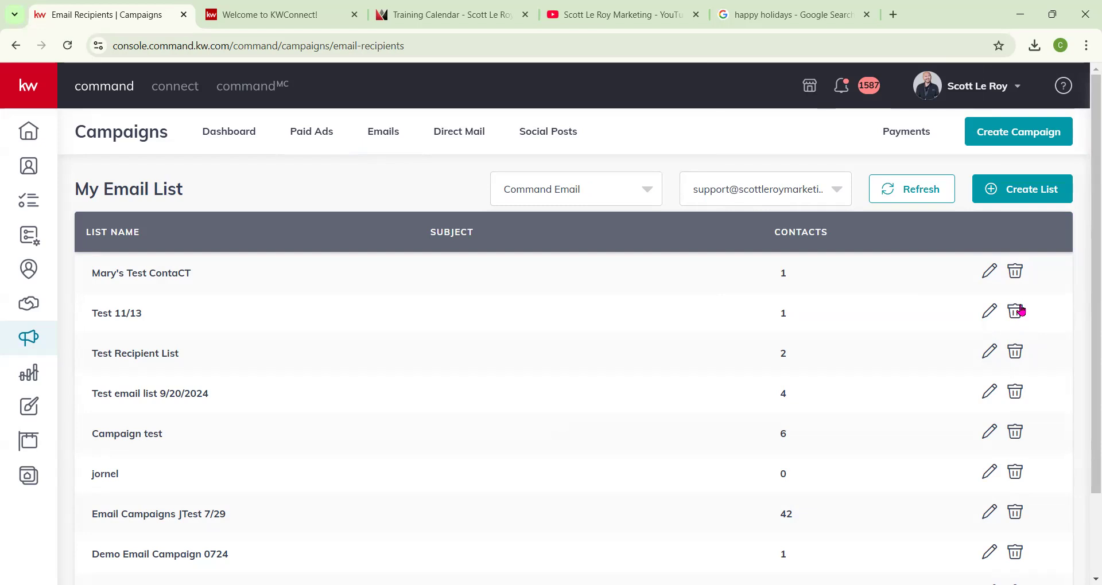
Check the email provider options available for the email lists page.
click(561, 190)
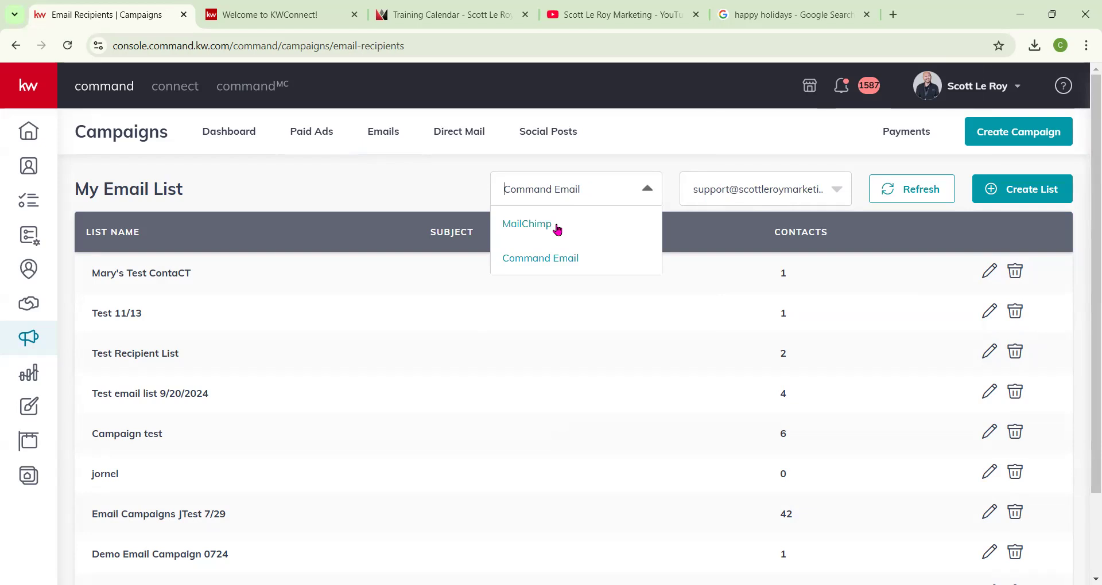
click(452, 189)
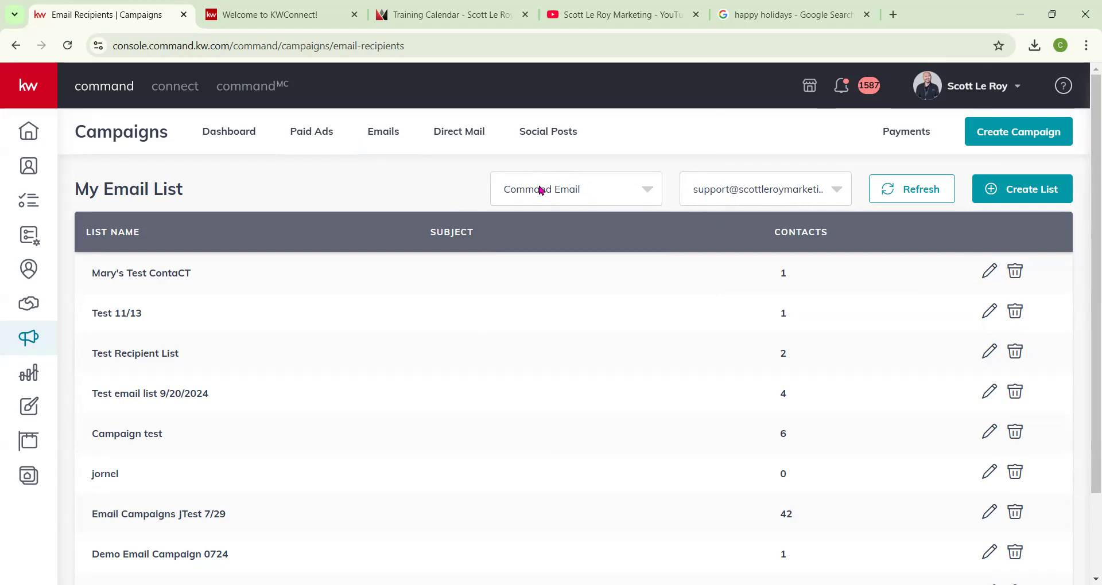
Start creating a new email list named Class 12/12.
click(1031, 192)
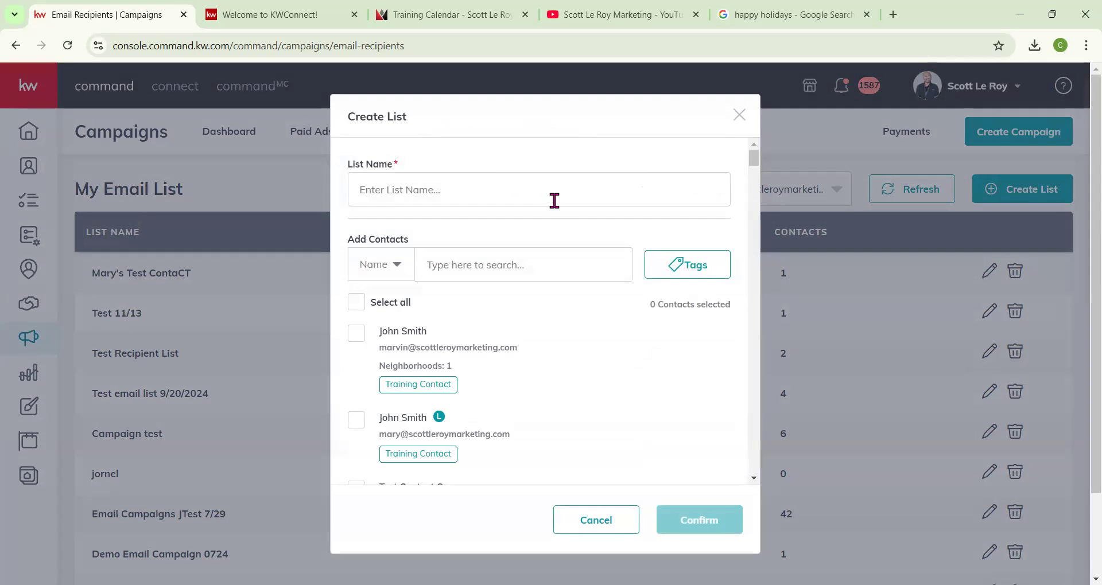
click(555, 201)
text(Class 12/12)
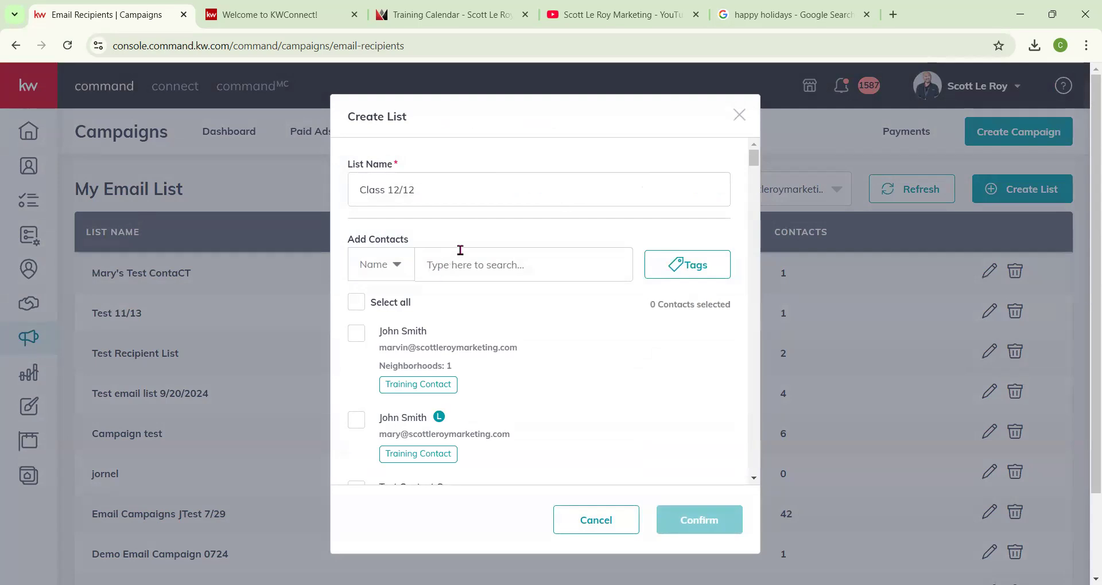
Filter the list's contacts by the class demo tag.
click(459, 257)
click(692, 278)
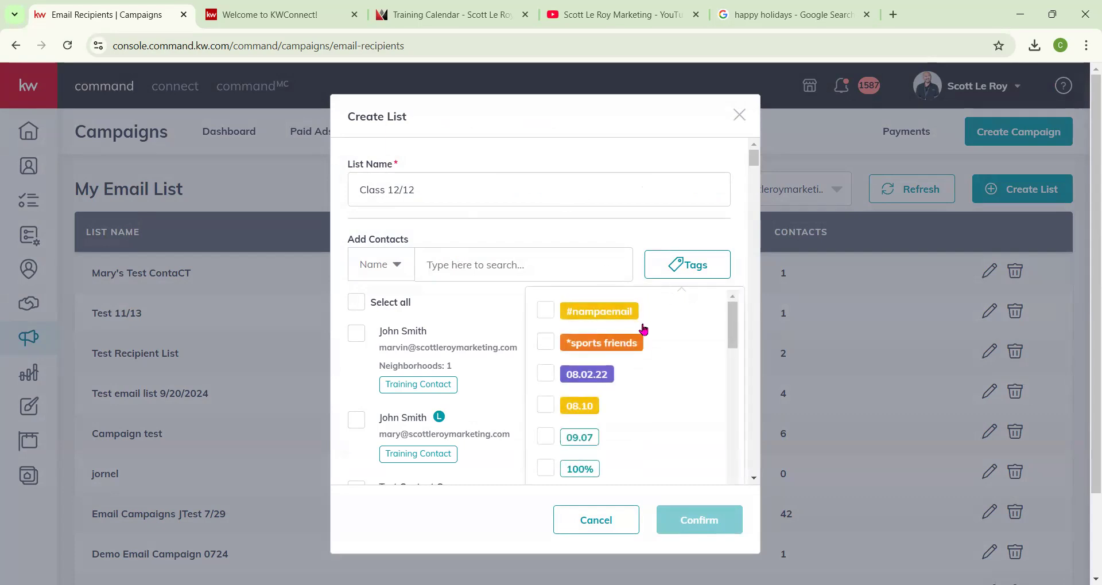
scroll(643, 333, down, 5)
scroll(645, 331, down, 10)
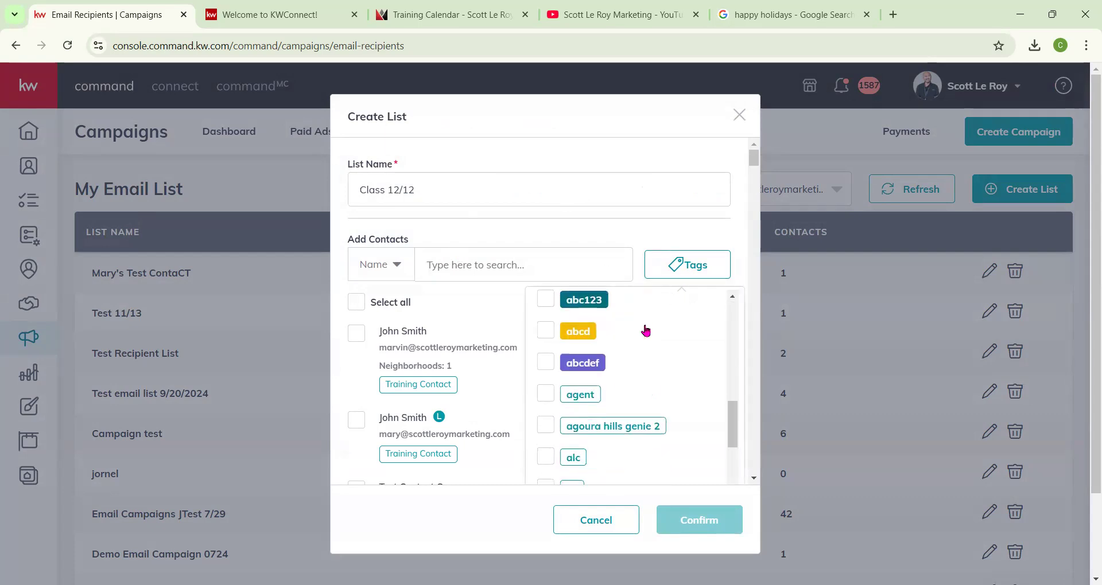
scroll(645, 331, down, 10)
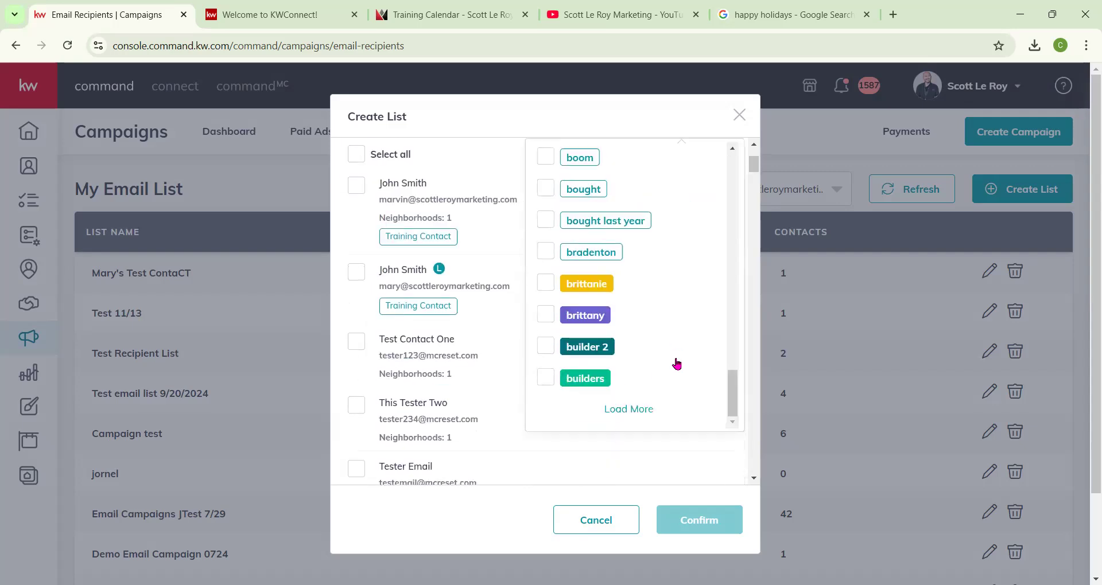
scroll(669, 286, up, 3)
click(626, 415)
scroll(649, 339, down, 5)
scroll(682, 336, down, 6)
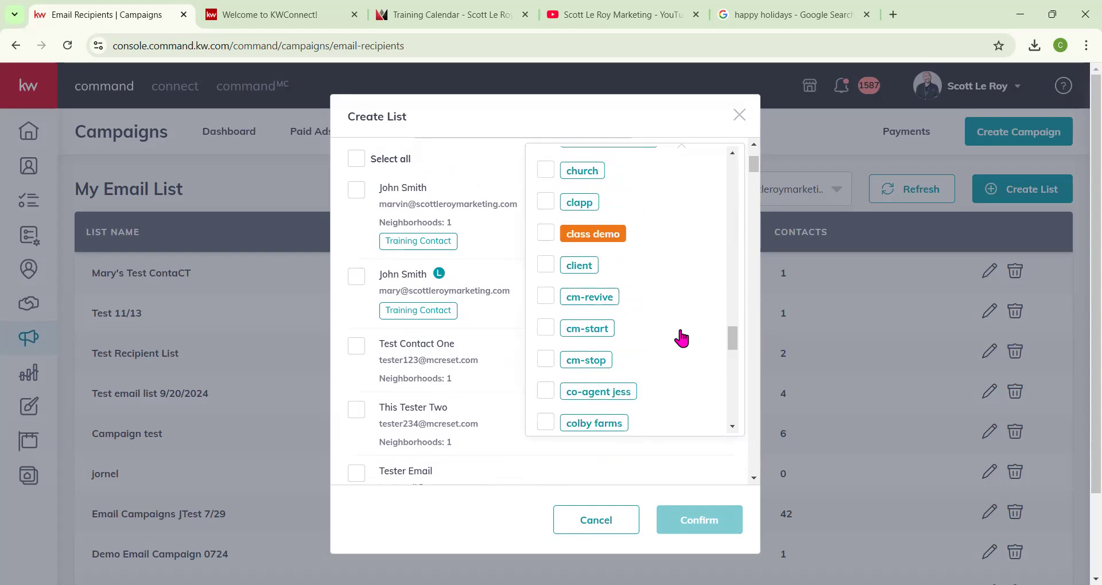
click(545, 233)
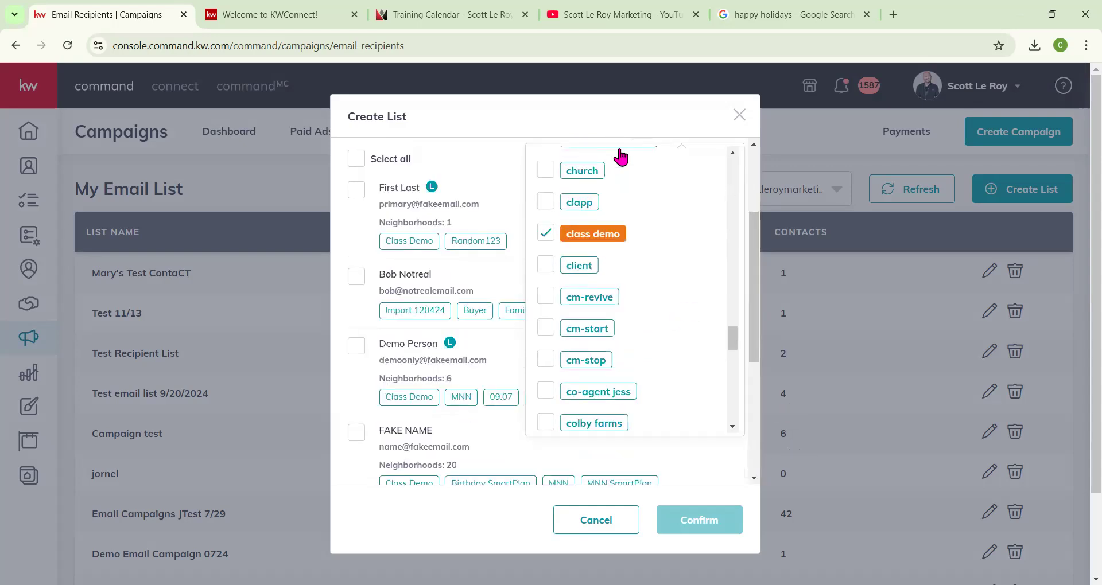
click(620, 122)
Select all filtered contacts and confirm the new list.
scroll(585, 273, up, 3)
scroll(463, 273, down, 7)
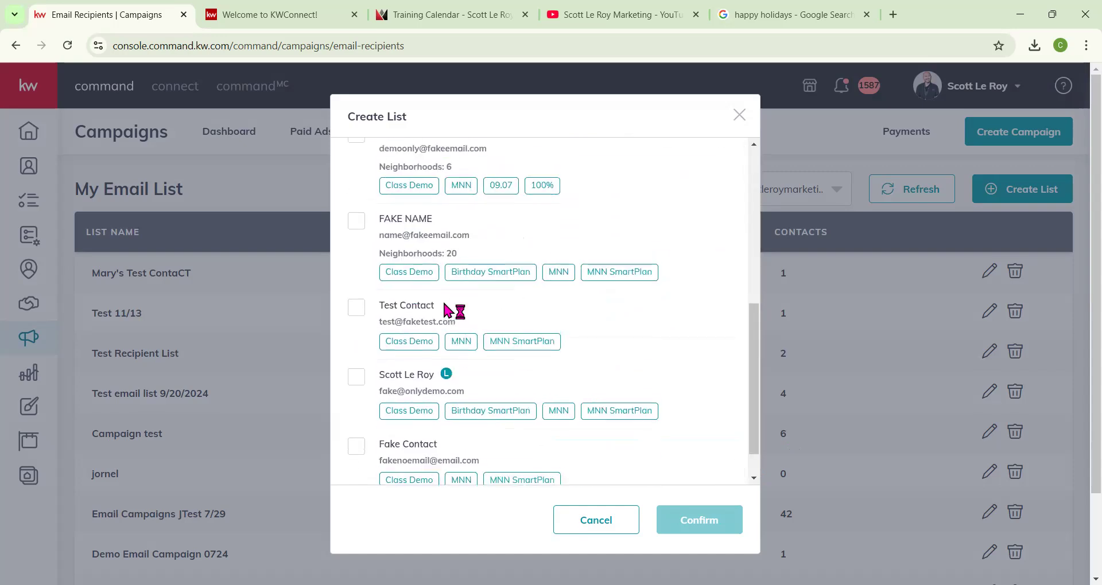
scroll(453, 313, down, 2)
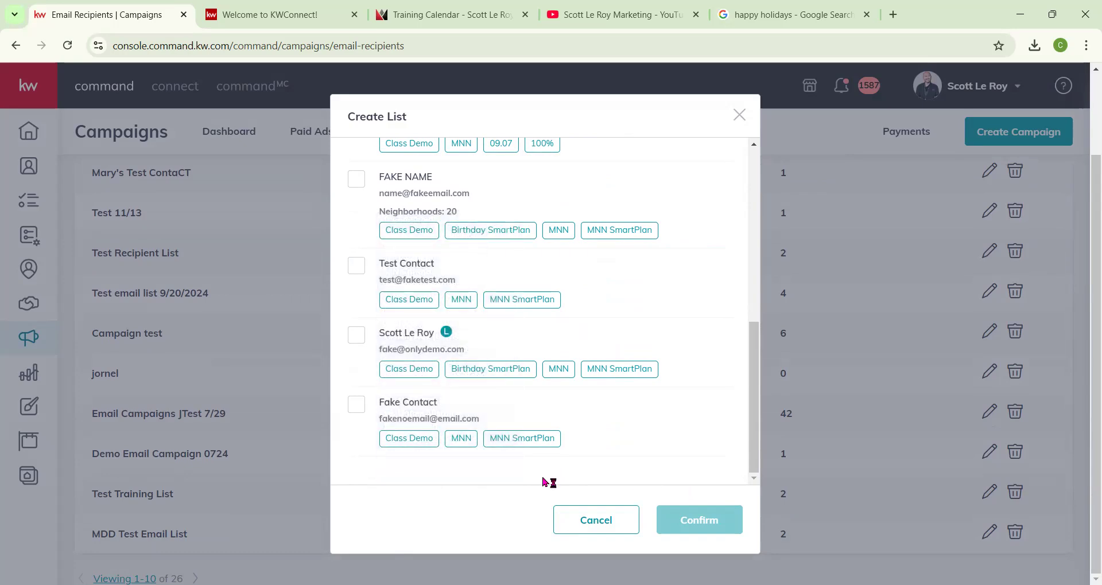
scroll(462, 352, up, 10)
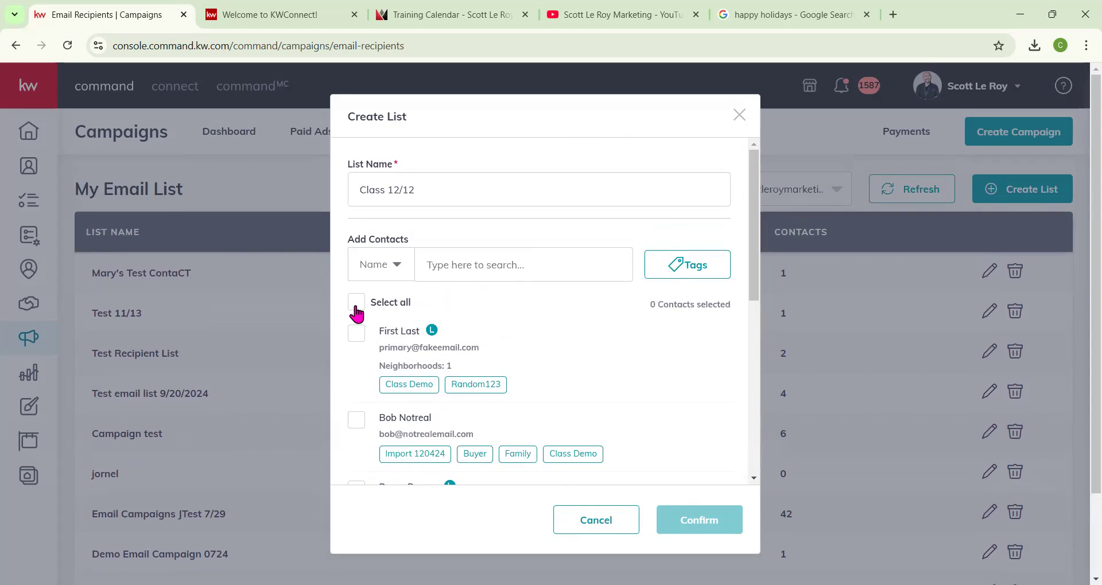
click(355, 304)
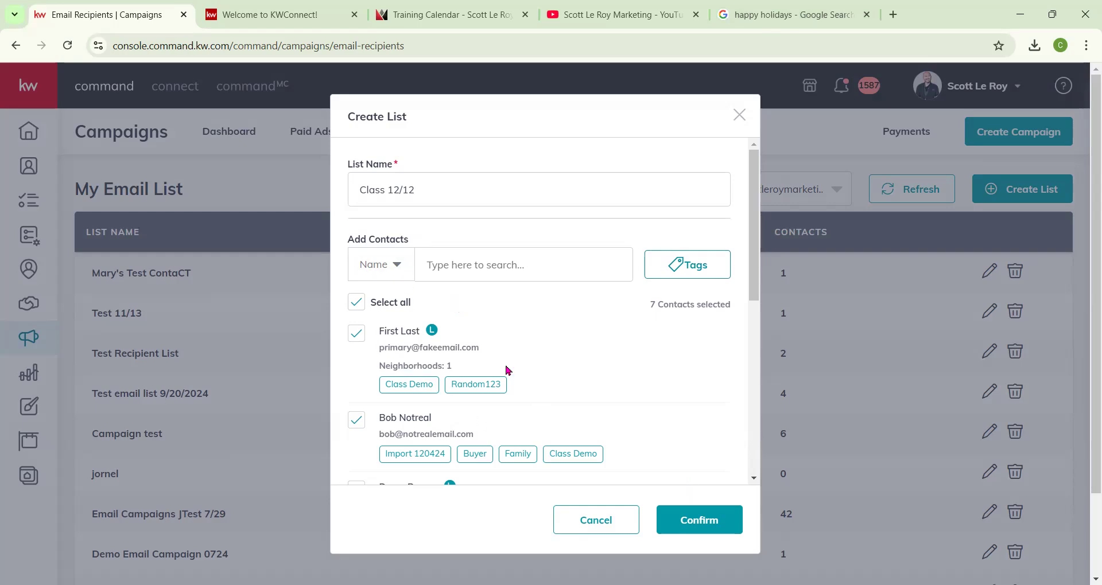
click(706, 521)
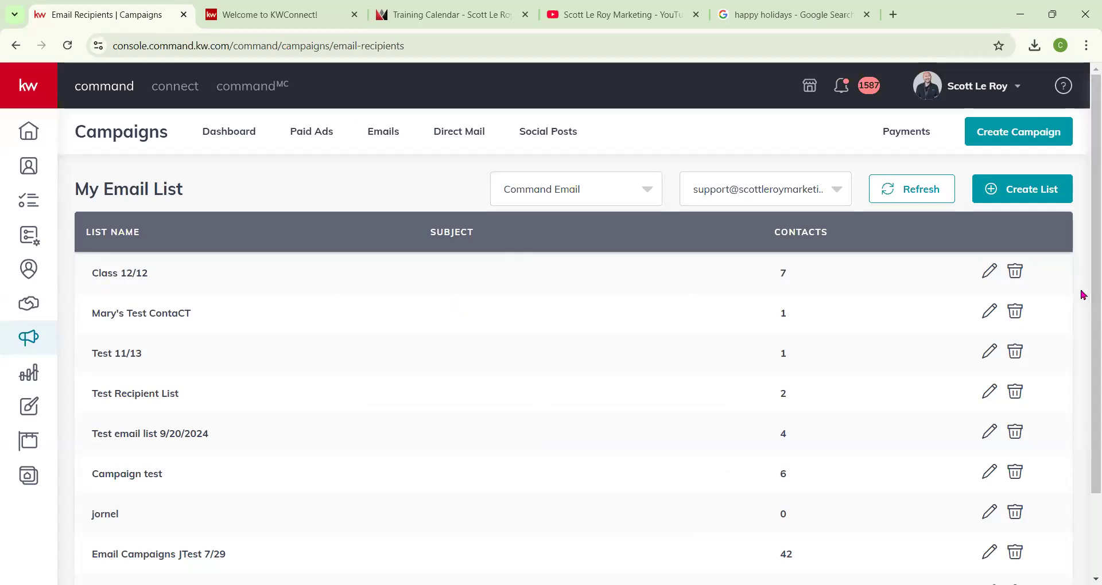
Create a new email campaign named Class 12/12 with the Other goal, running on Command Email.
click(1020, 144)
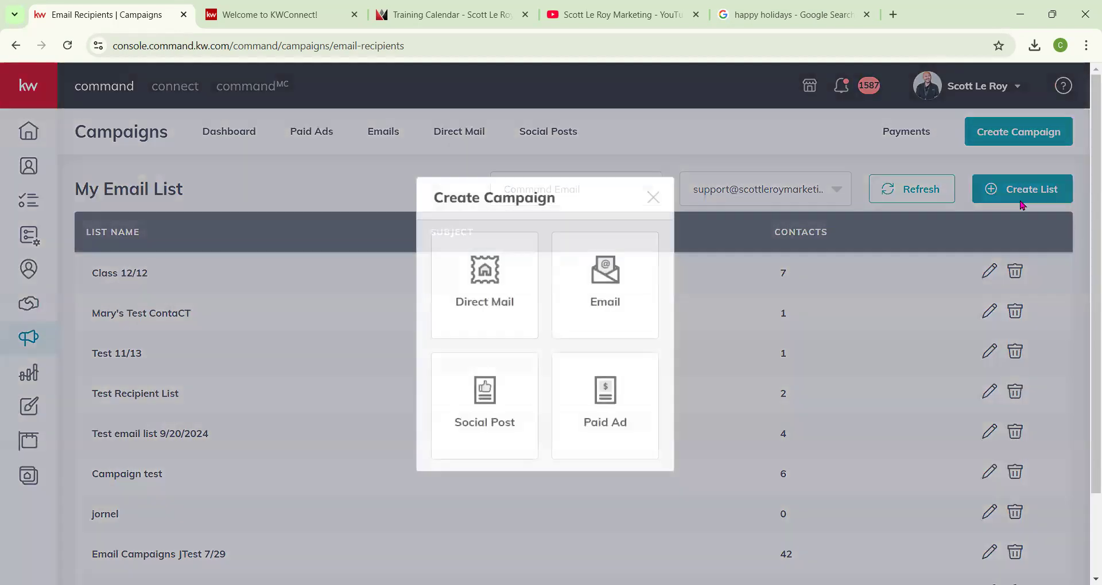
click(615, 294)
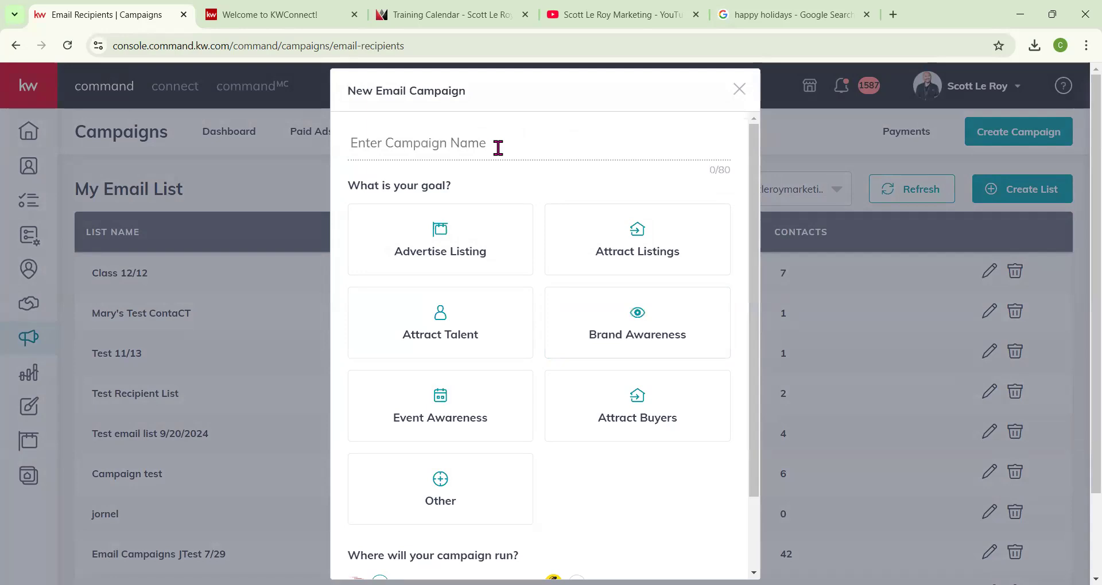
click(499, 148)
text(Class 12/12)
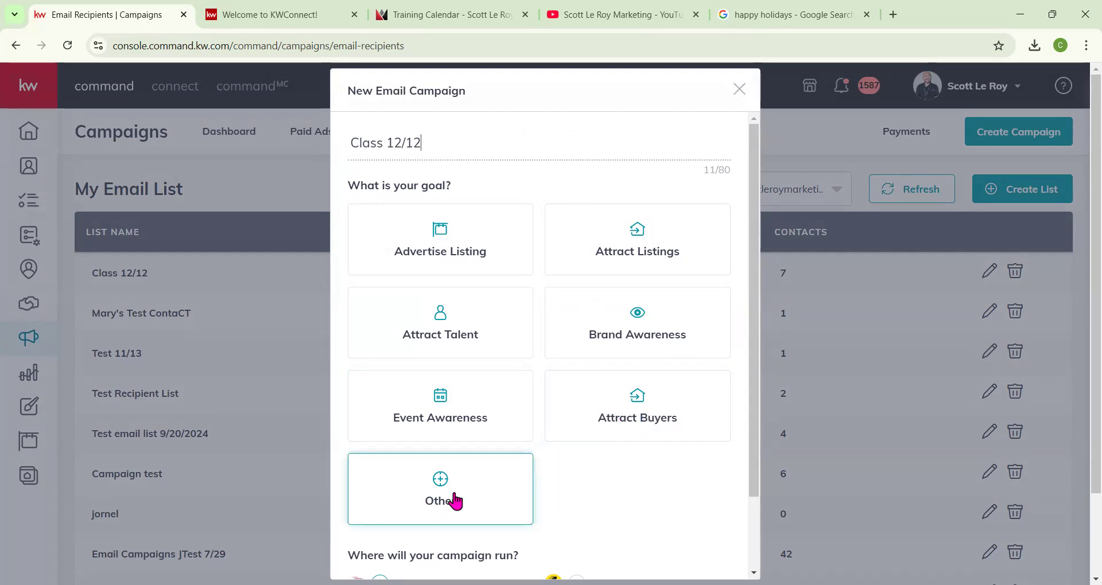
click(455, 501)
scroll(465, 502, down, 2)
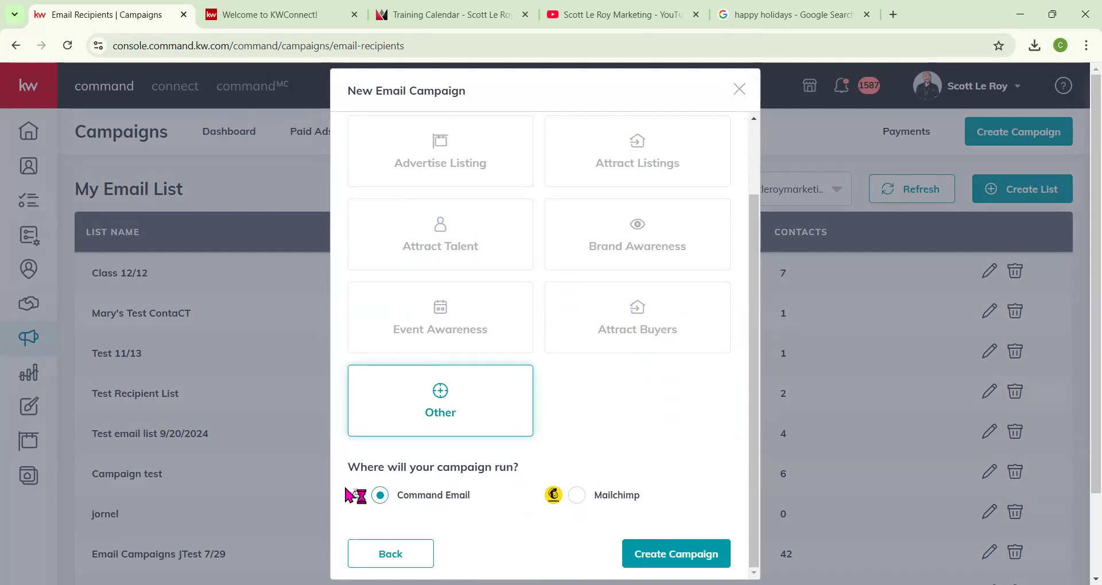
click(676, 554)
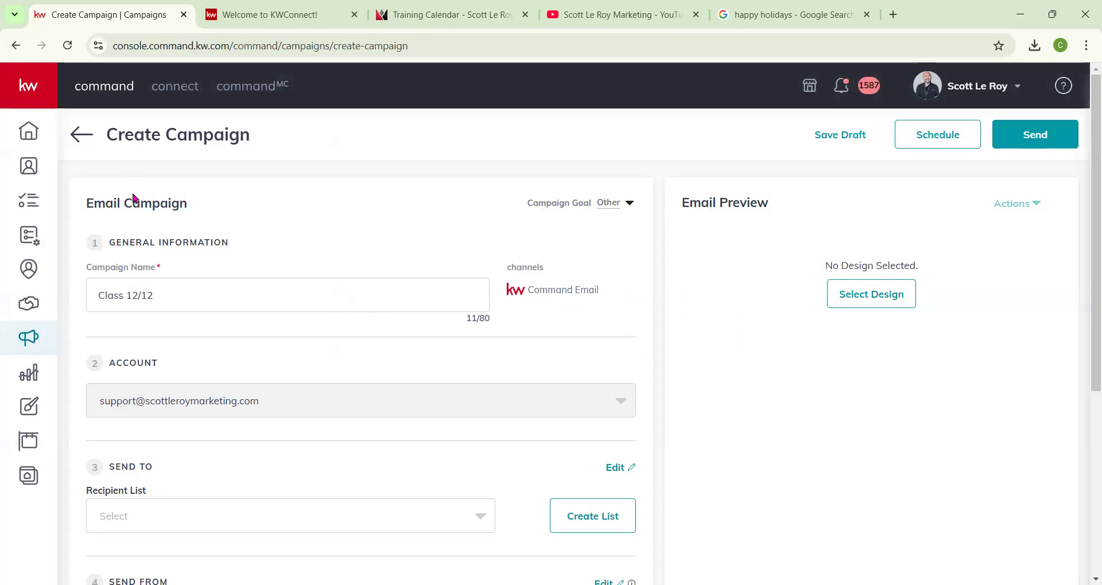
Set the campaign's recipient list to Class 12/12.
scroll(152, 198, down, 1)
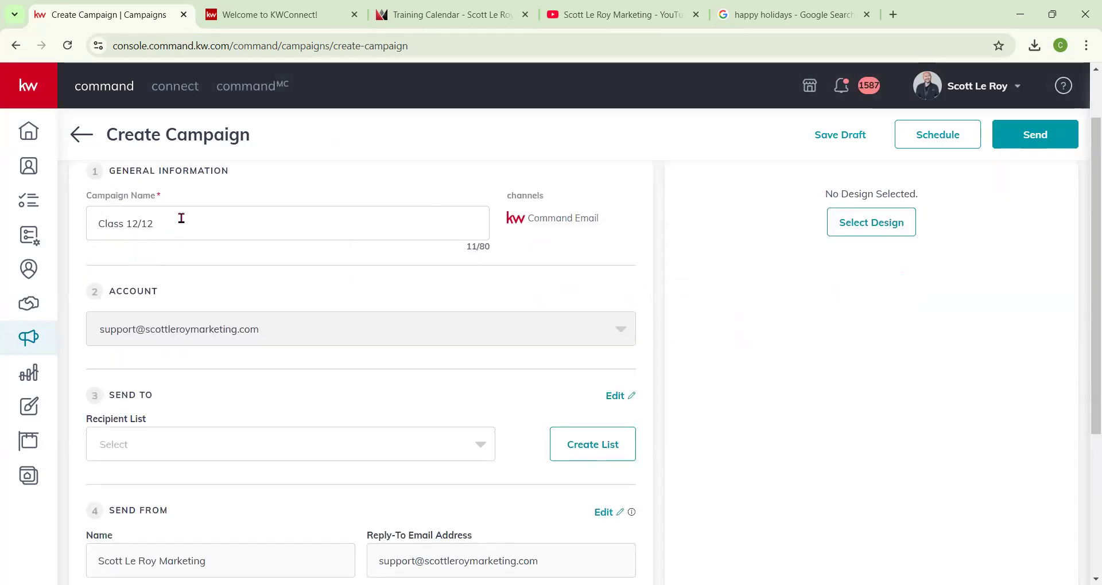
scroll(283, 333, down, 1)
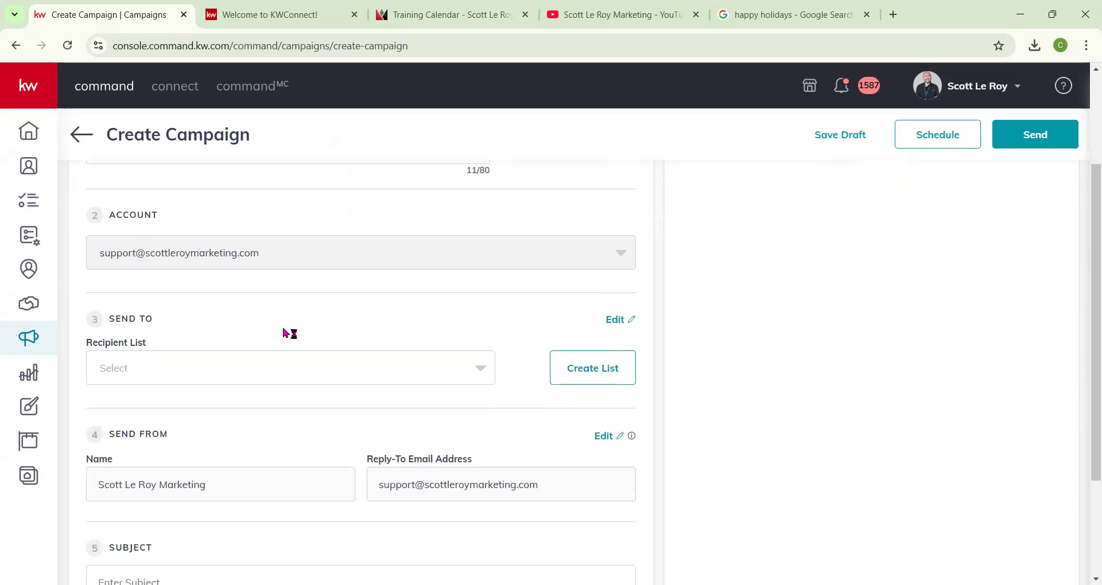
scroll(283, 333, down, 1)
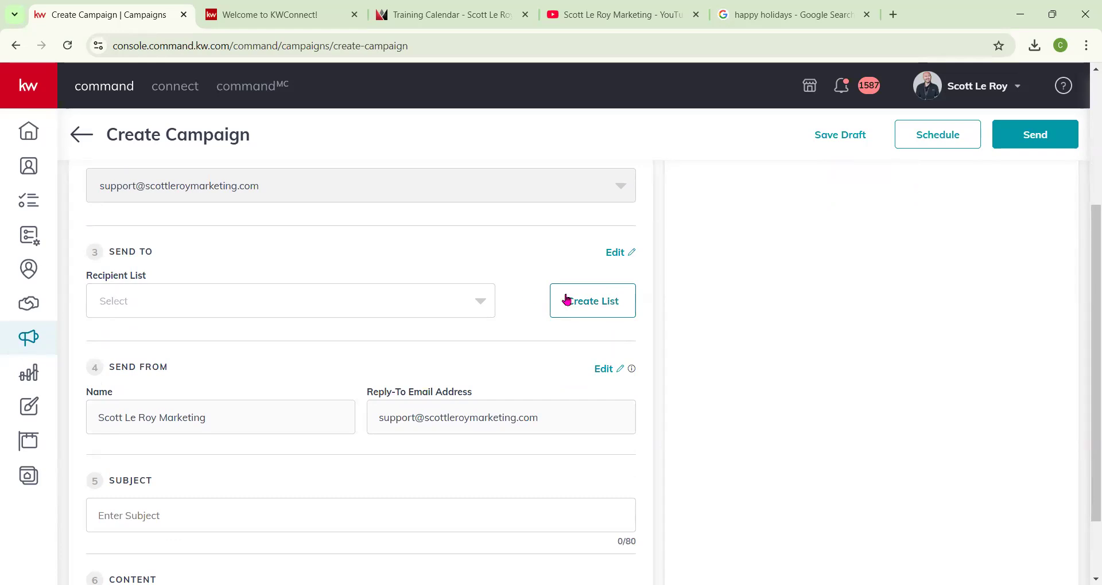
click(458, 303)
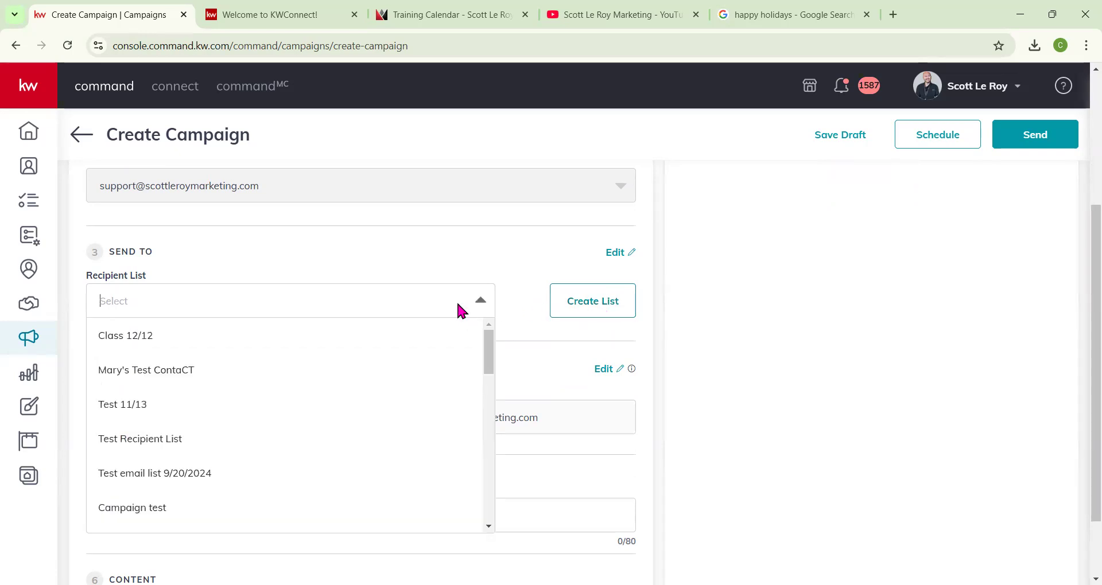
click(145, 343)
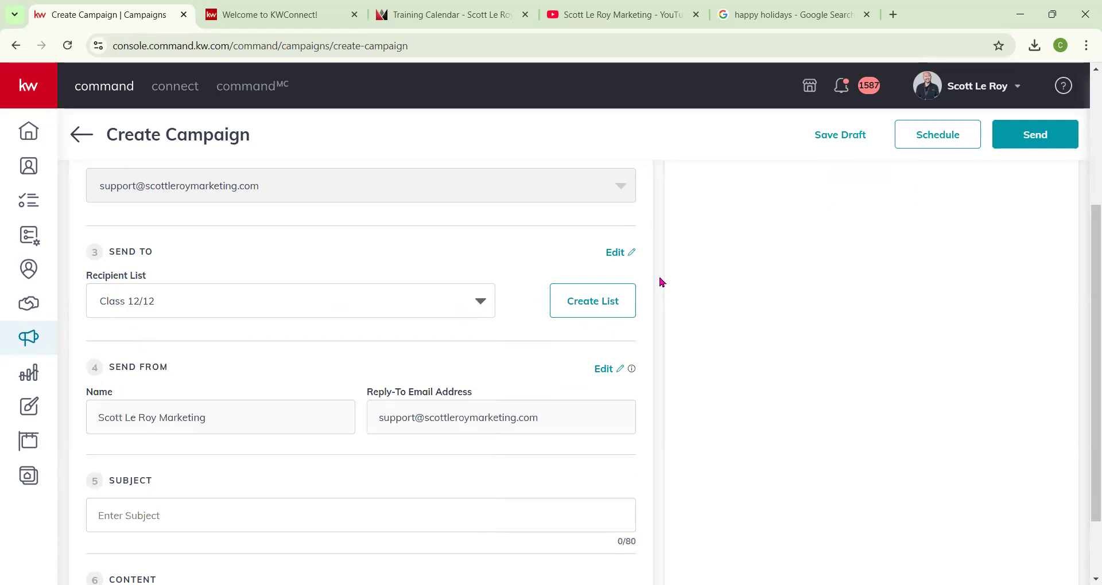
Review the campaign's Send From name and reply-to address fields.
scroll(370, 374, down, 1)
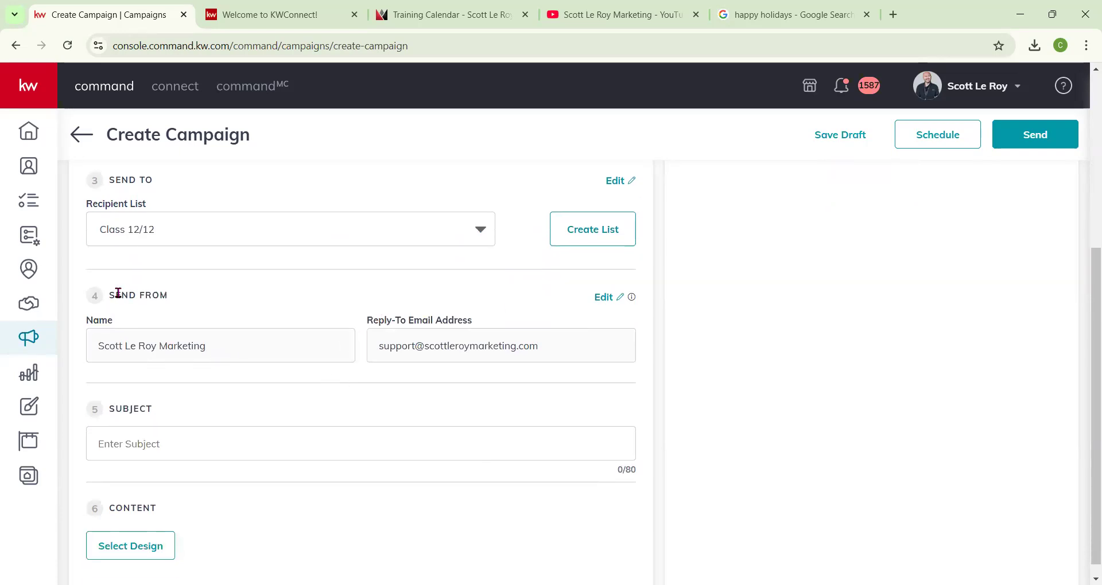
drag(109, 295, 178, 305)
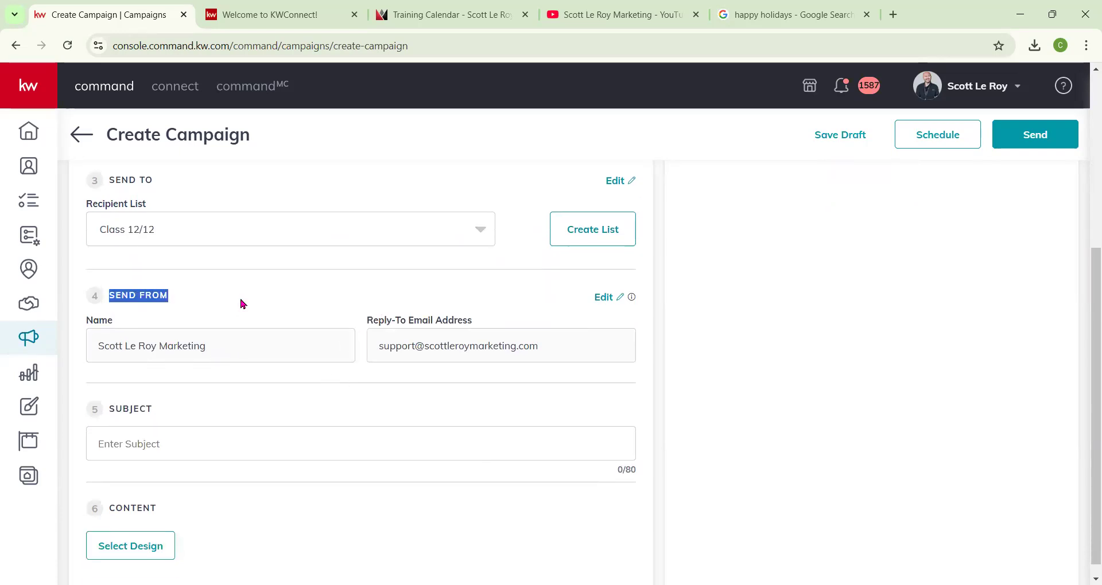
click(101, 348)
drag(101, 347, 209, 354)
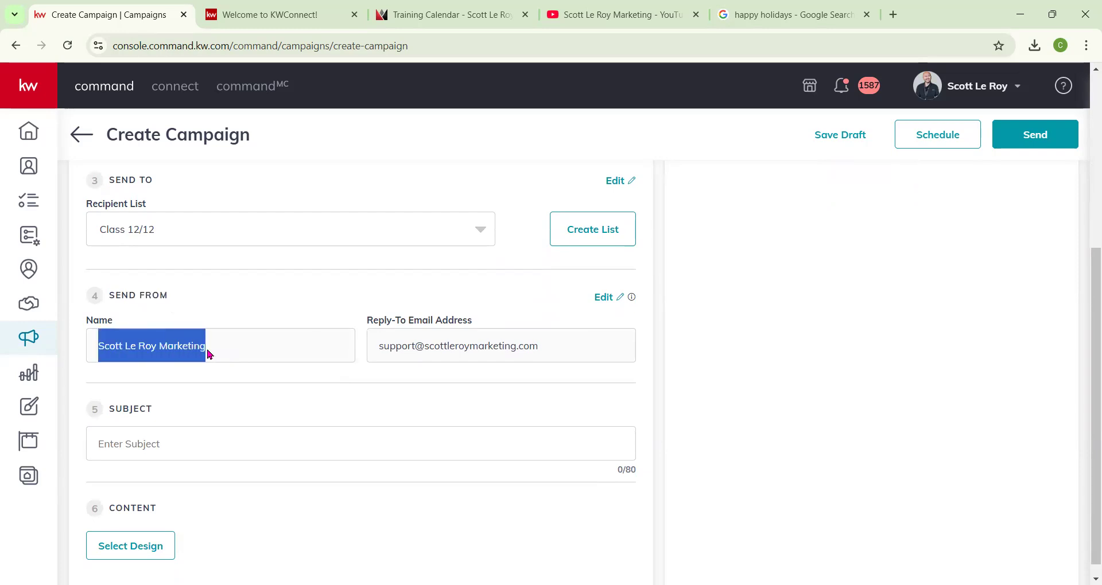
drag(376, 344, 536, 345)
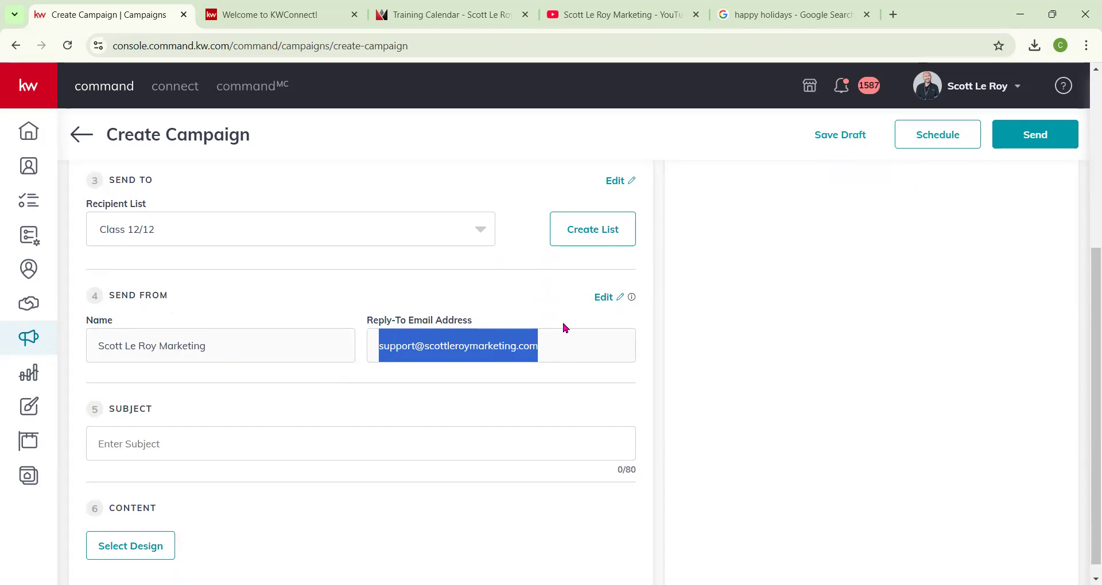
scroll(332, 508, up, 5)
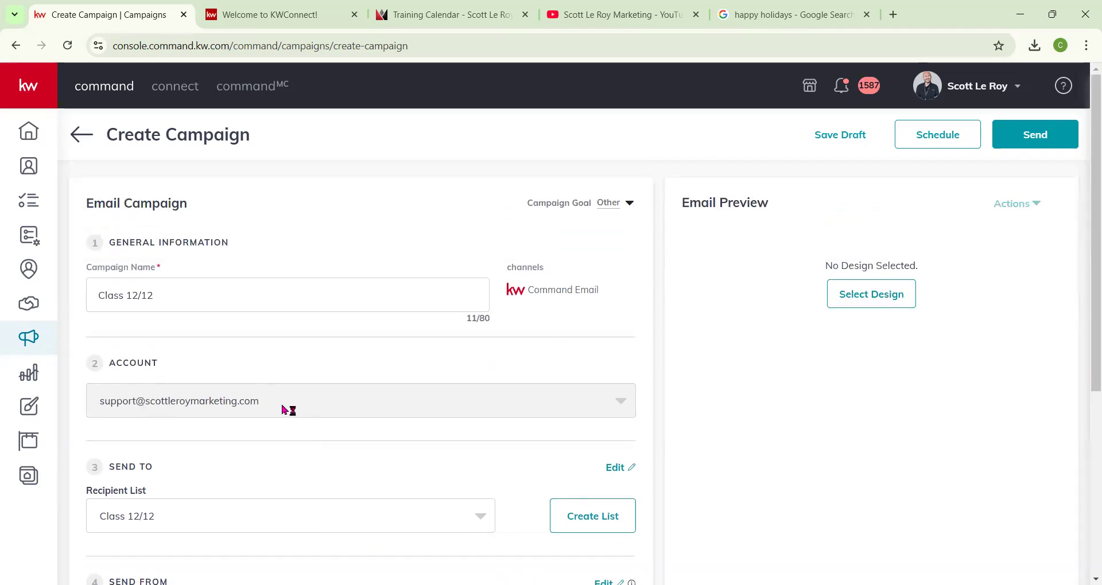
scroll(298, 448, down, 5)
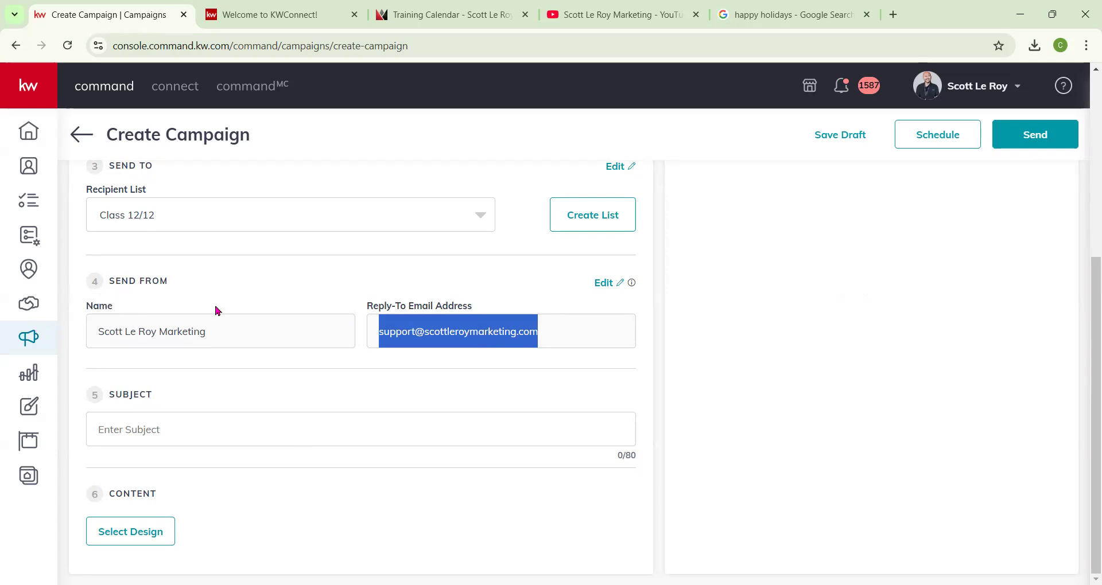
Switch to the second browser tab and go to agent.kw.com/command.
key(ctrl+Tab)
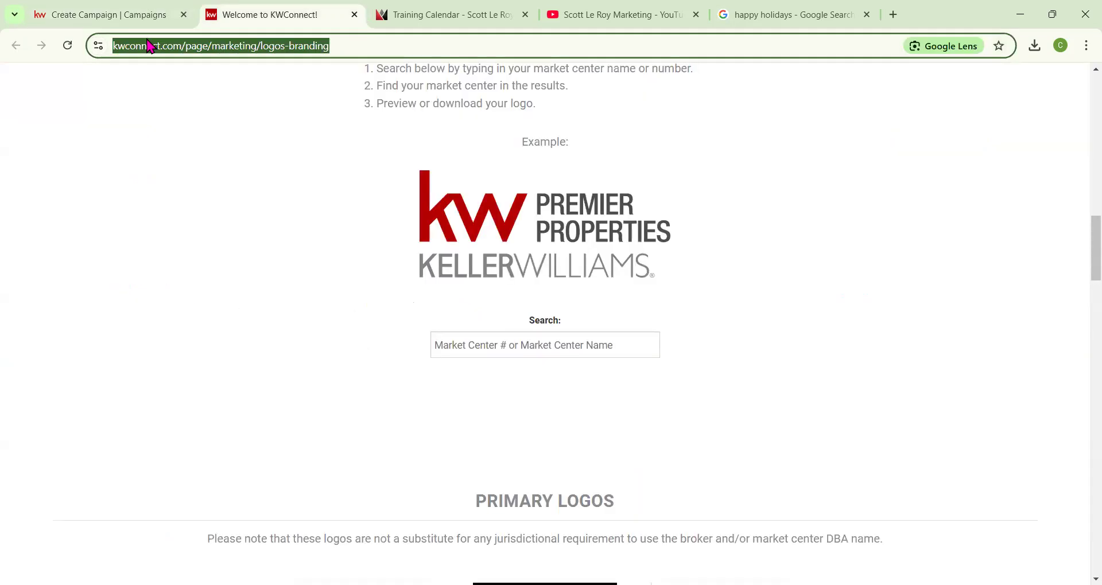
text(ag)
key(Return)
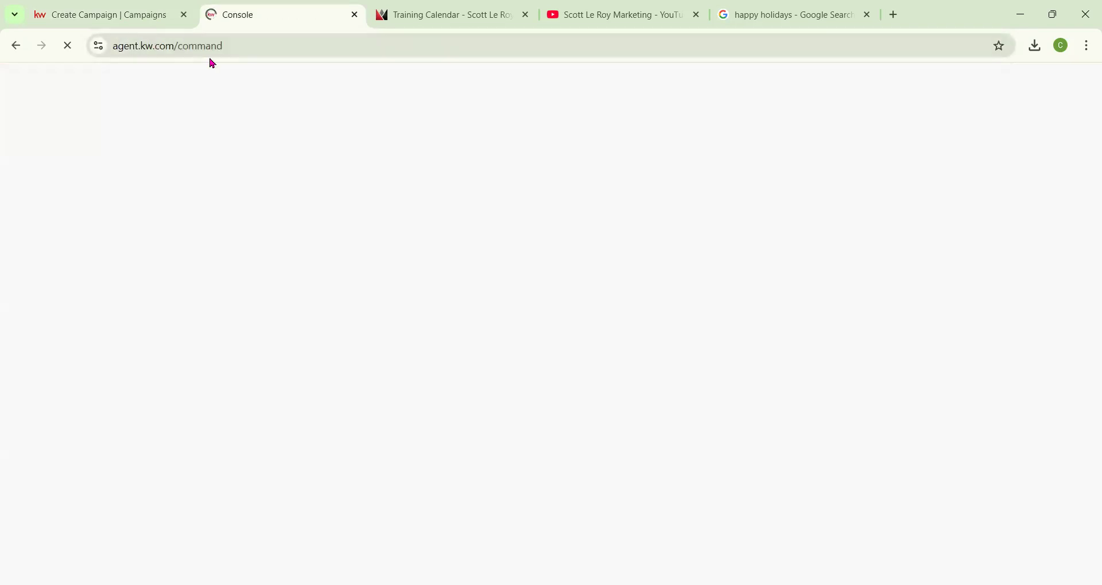
Open the account settings and manage the Command Email service.
click(1020, 89)
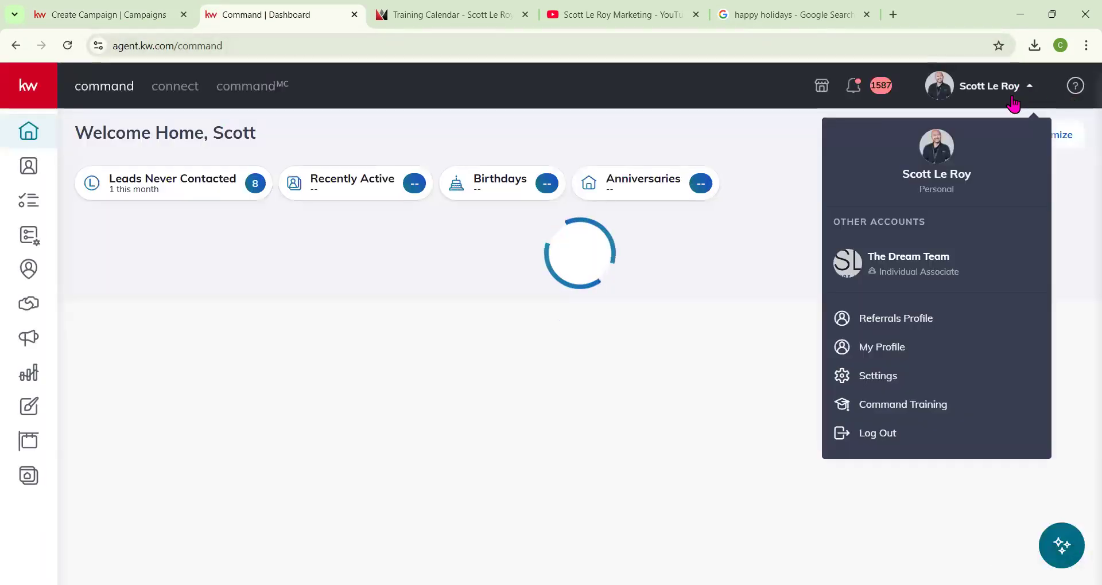
click(856, 372)
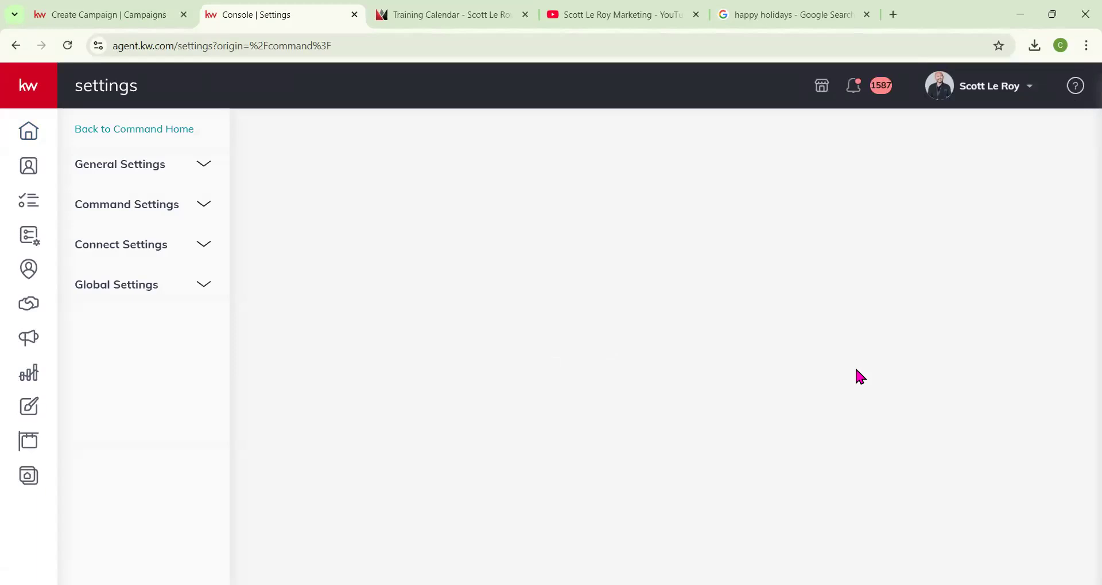
scroll(708, 336, down, 10)
scroll(708, 338, down, 12)
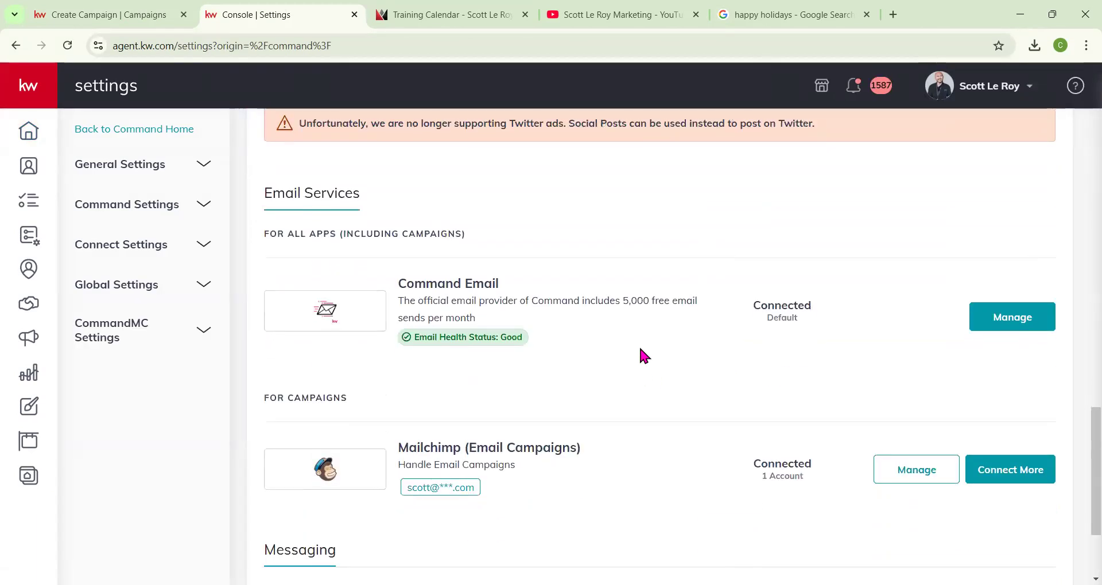
click(1043, 319)
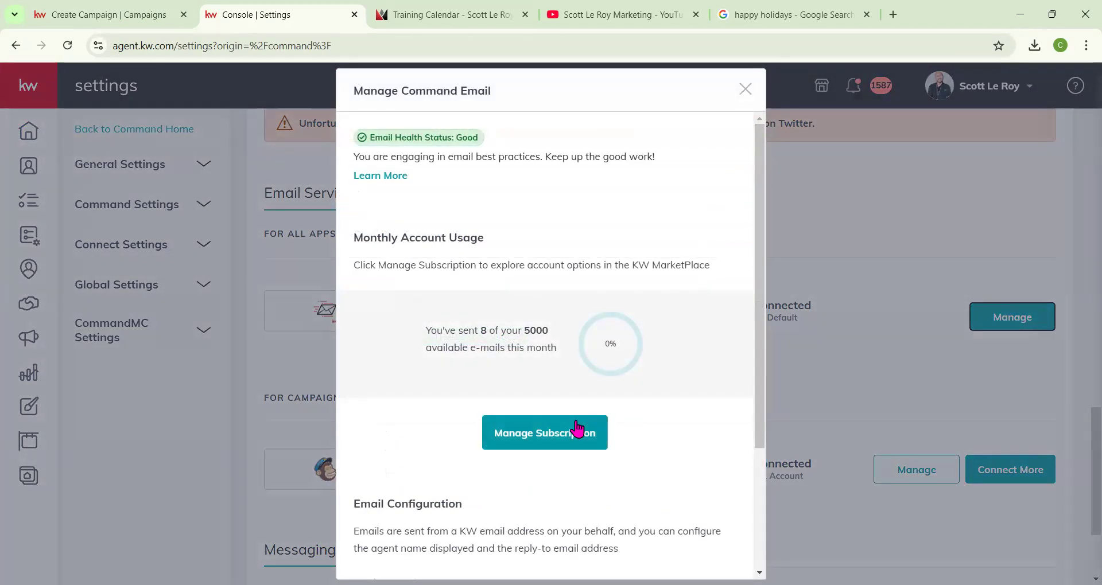
Return to the campaign tab and set the subject to December Newsletter 2024.
scroll(580, 425, down, 3)
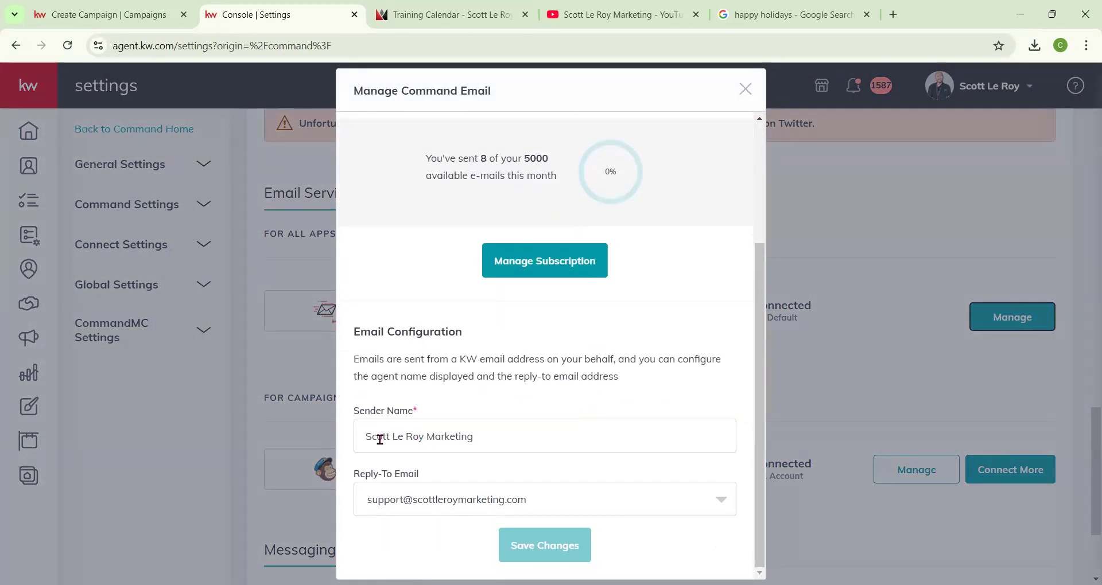
click(148, 15)
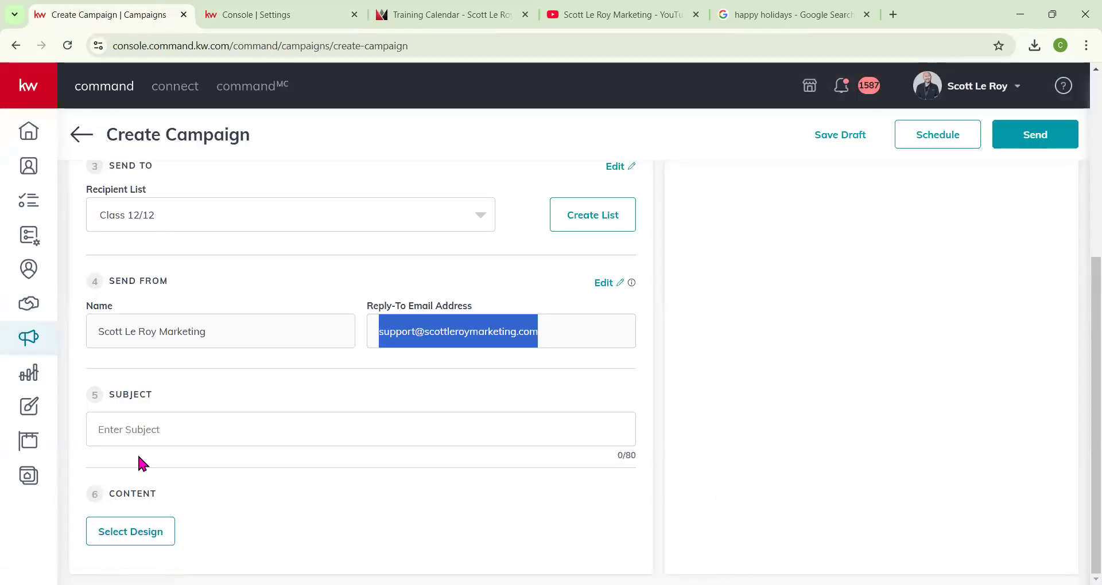
click(133, 427)
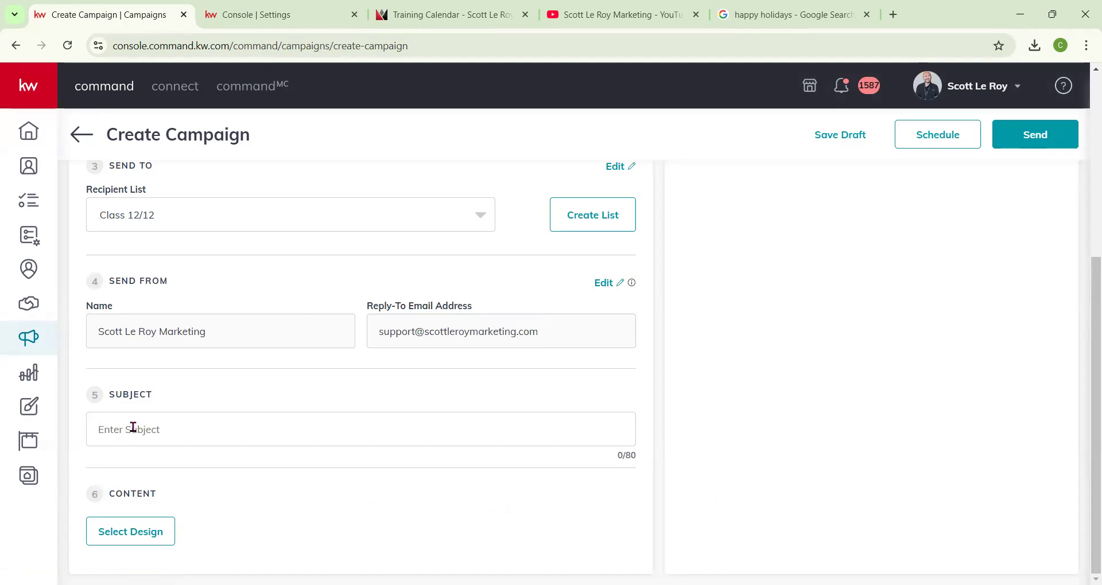
text(December Newsletter)
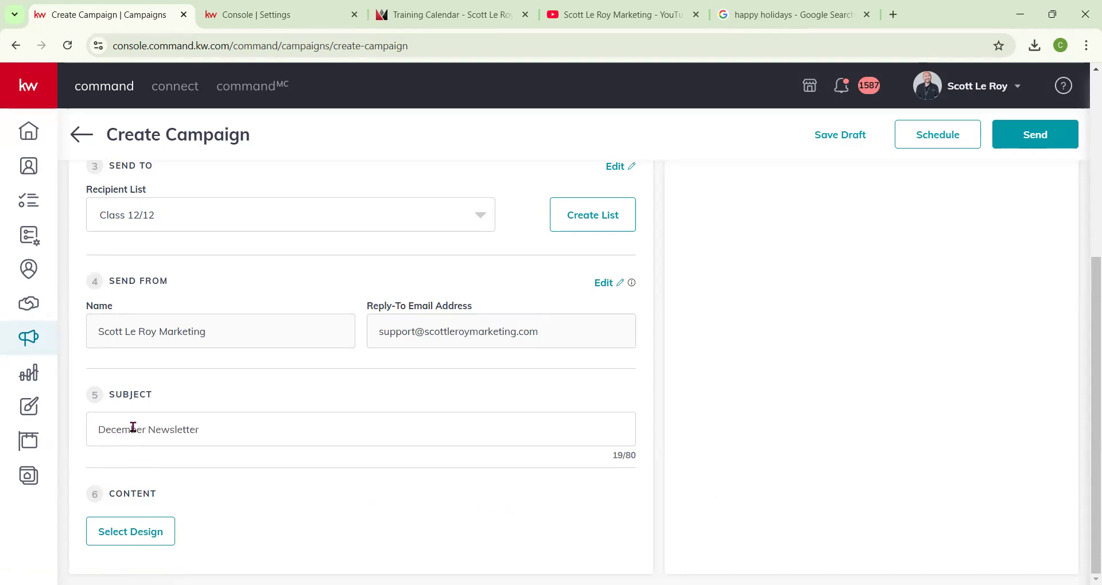
text(2024)
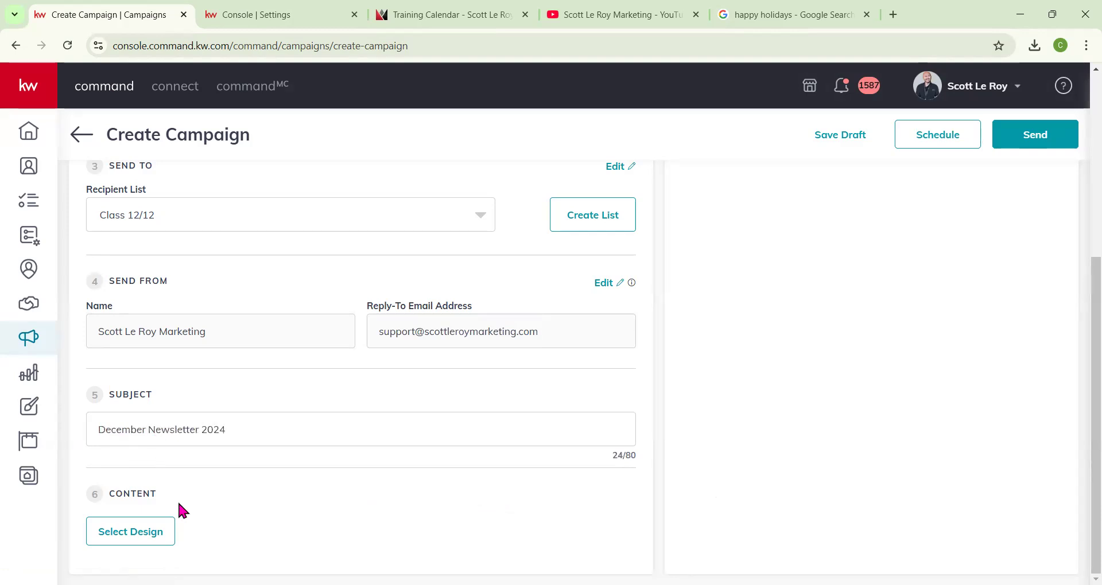
Select the Newsletter December template as the campaign content and save and close the design editor.
click(114, 534)
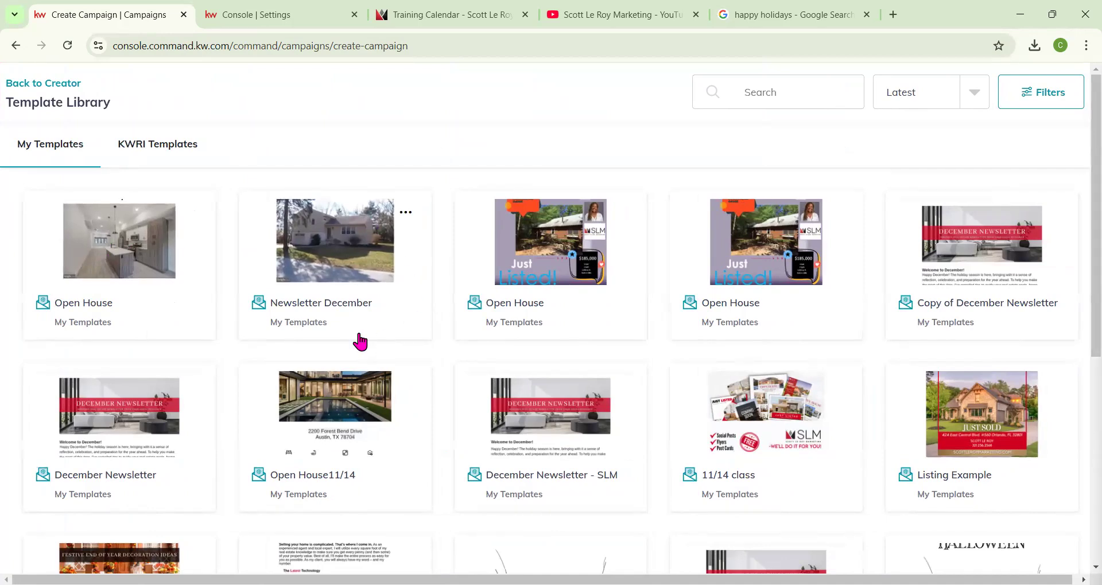
click(343, 271)
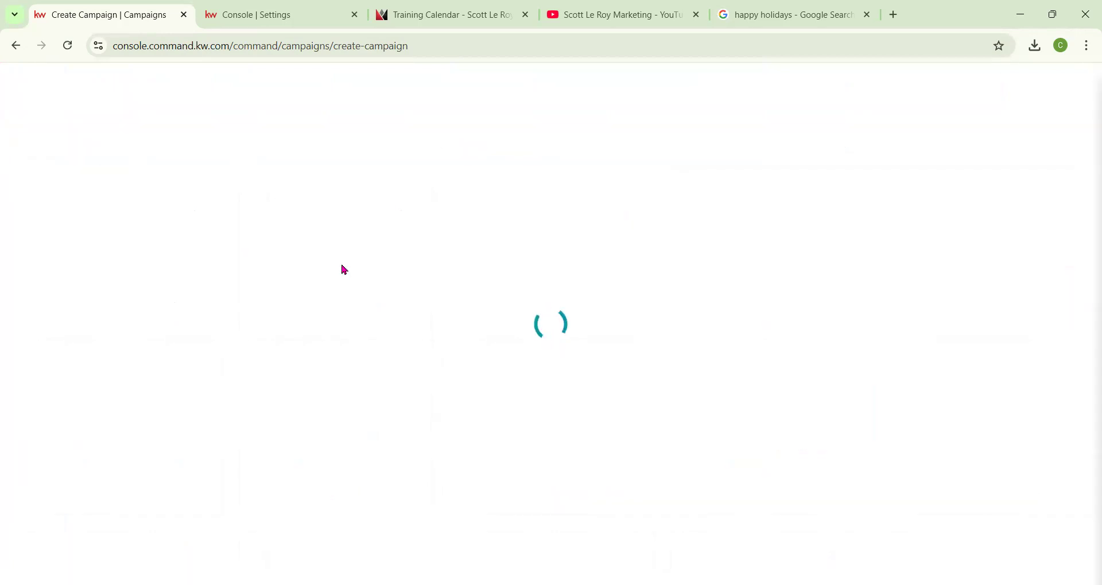
scroll(528, 425, down, 6)
scroll(511, 398, down, 10)
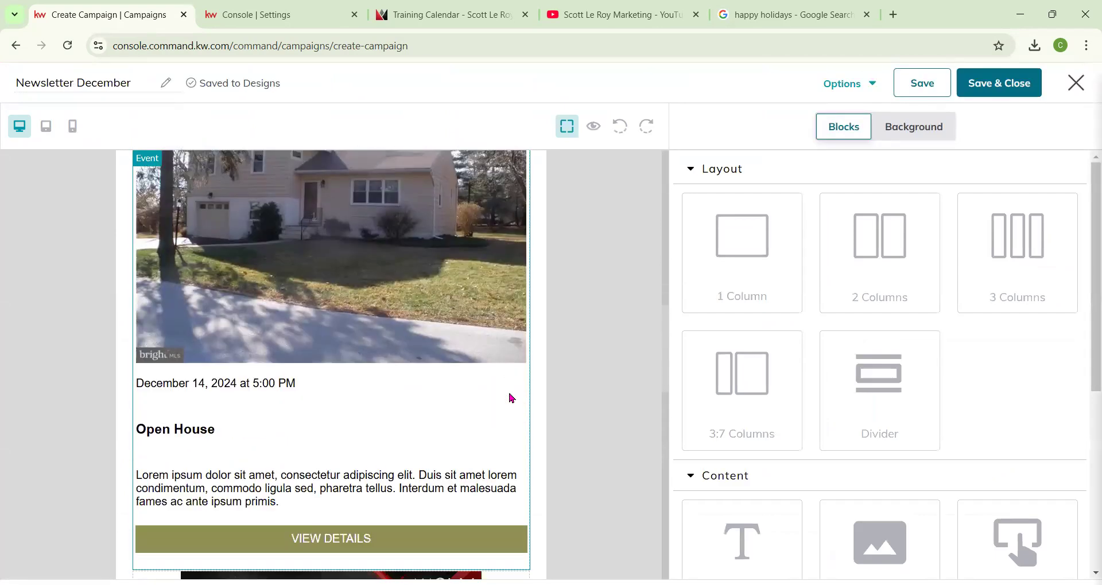
scroll(519, 402, down, 9)
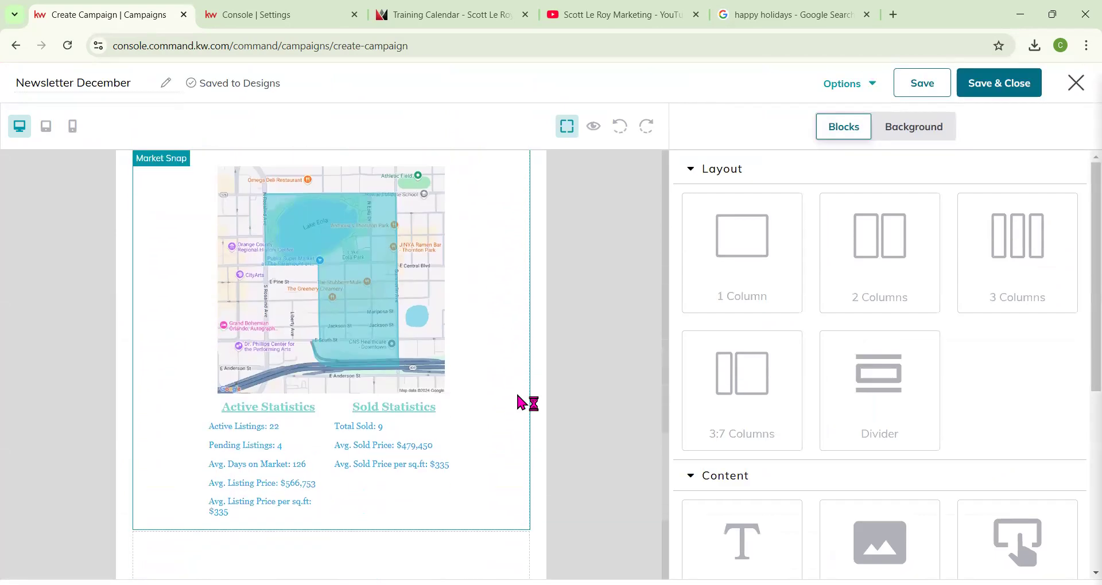
scroll(520, 401, down, 2)
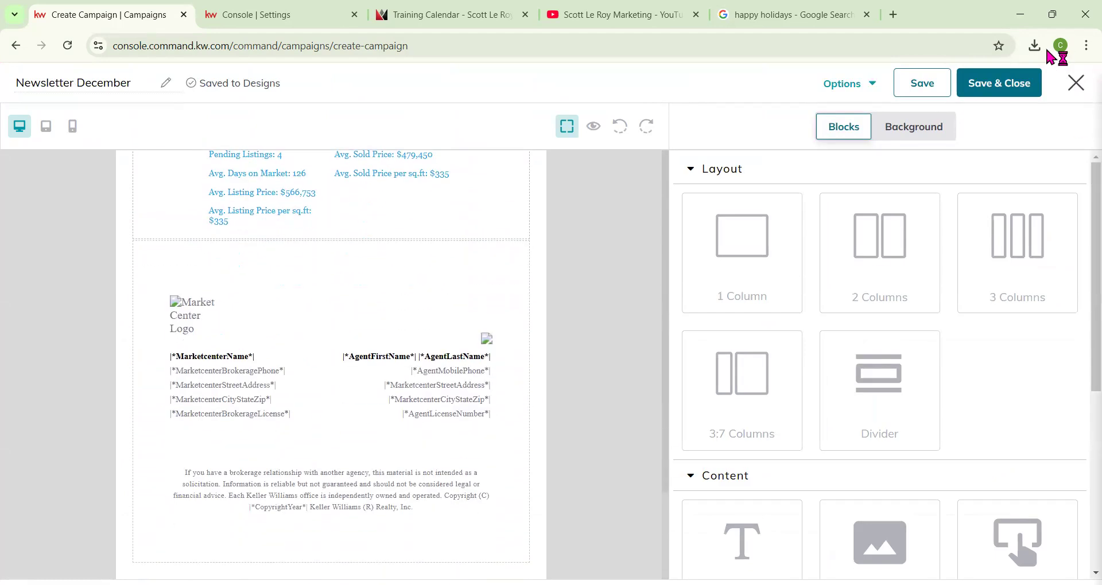
click(972, 83)
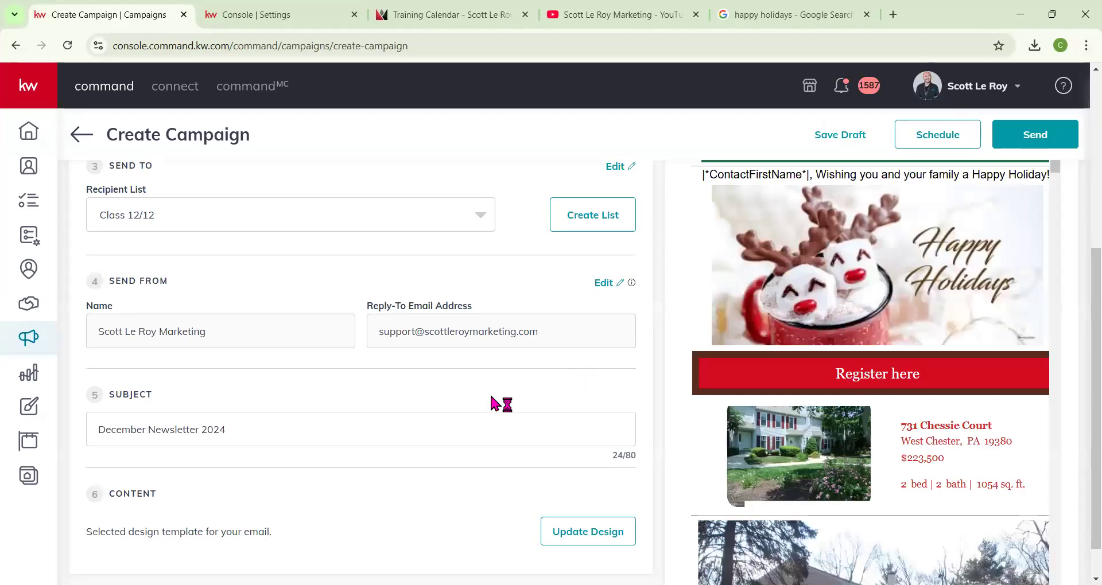
Review the campaign's email preview from top to bottom.
scroll(781, 396, up, 5)
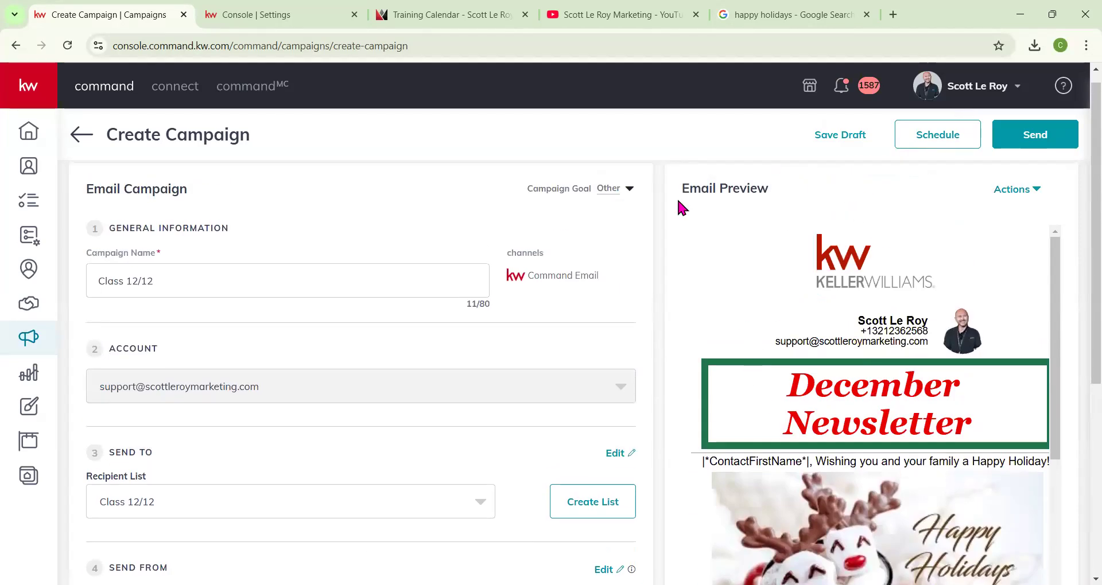
drag(679, 206, 772, 190)
scroll(1039, 373, down, 10)
scroll(920, 481, down, 15)
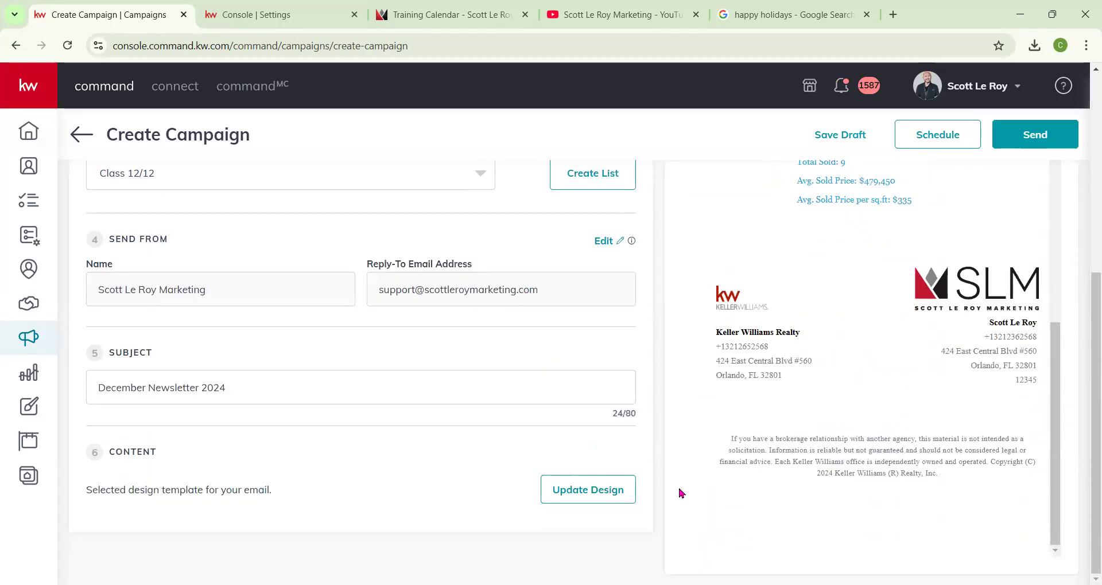
scroll(798, 380, up, 20)
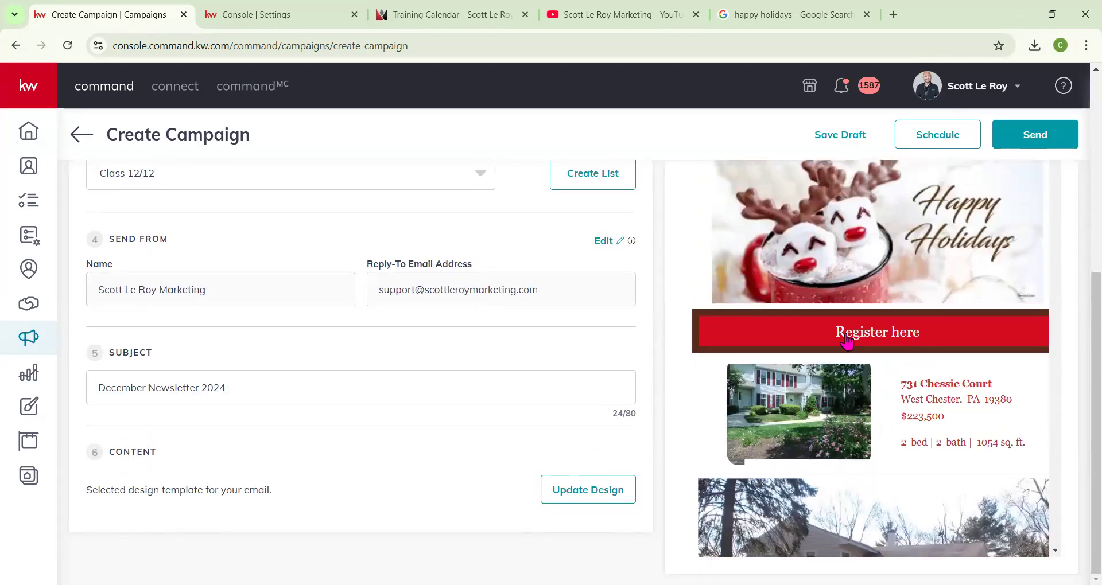
Open the Send Test Email dialog to review its recipient, sender and subject, and close it without sending.
click(1018, 204)
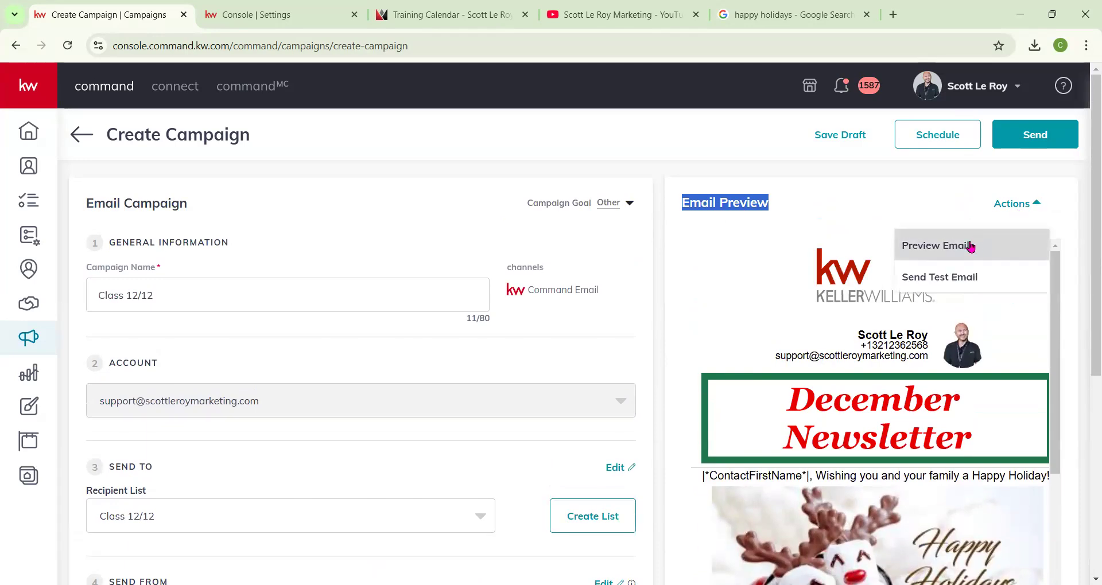
click(946, 278)
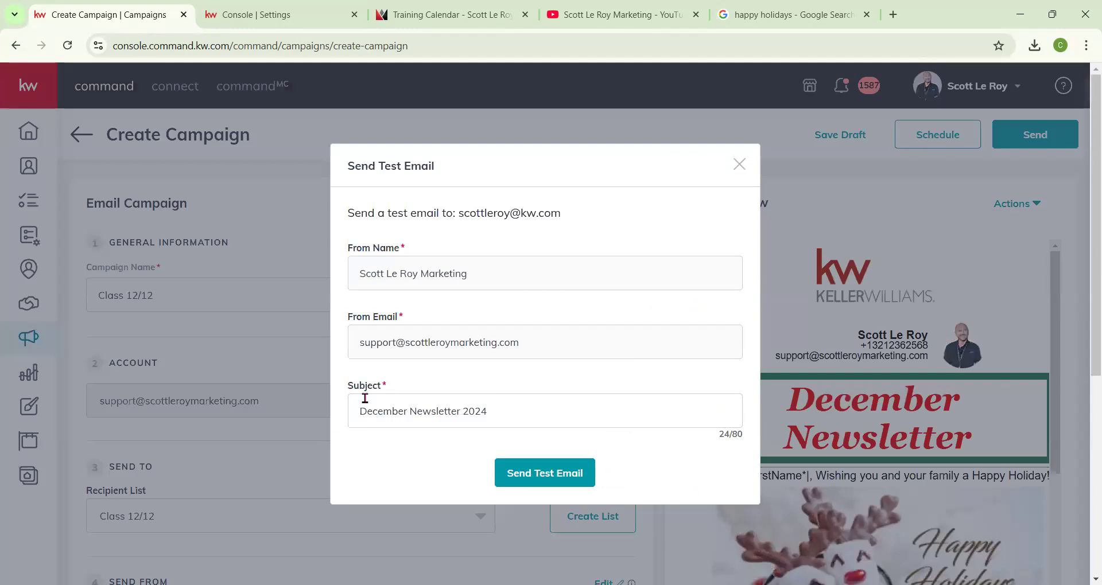
scroll(456, 290, down, 2)
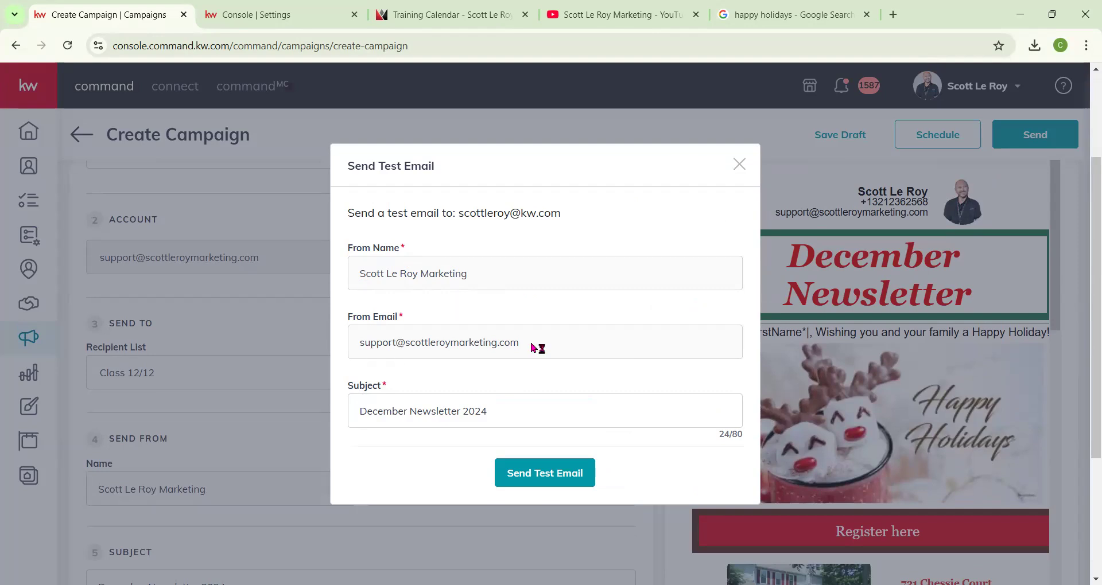
click(739, 165)
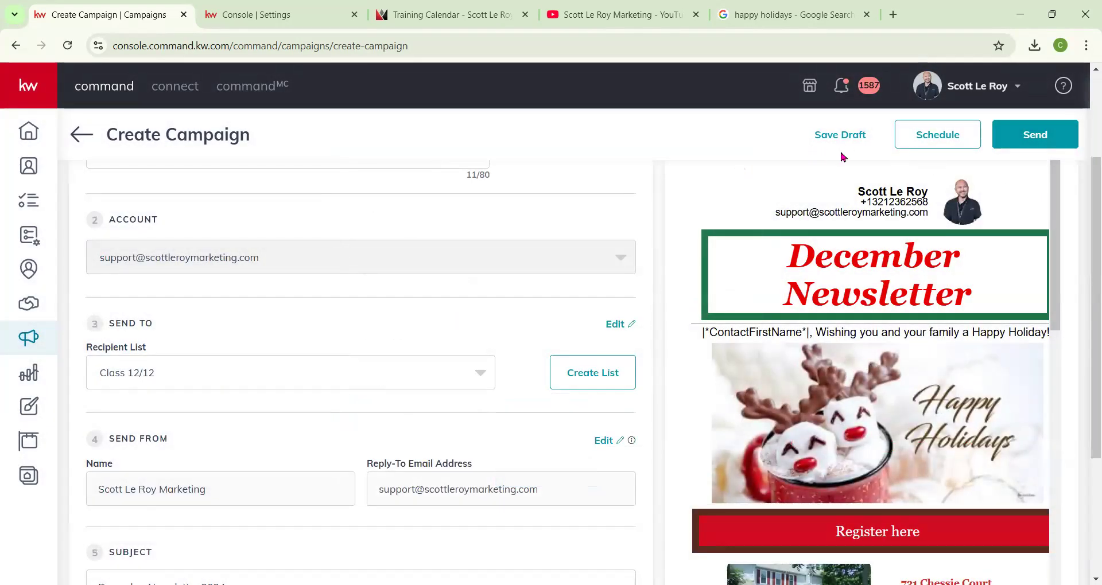
scroll(1014, 199, up, 3)
click(1013, 204)
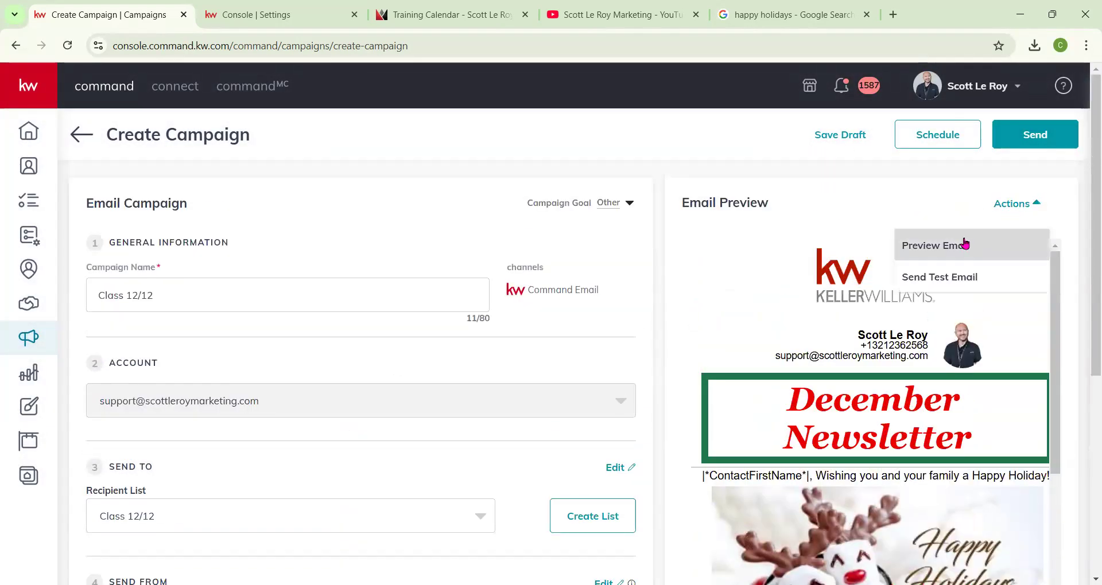
click(952, 275)
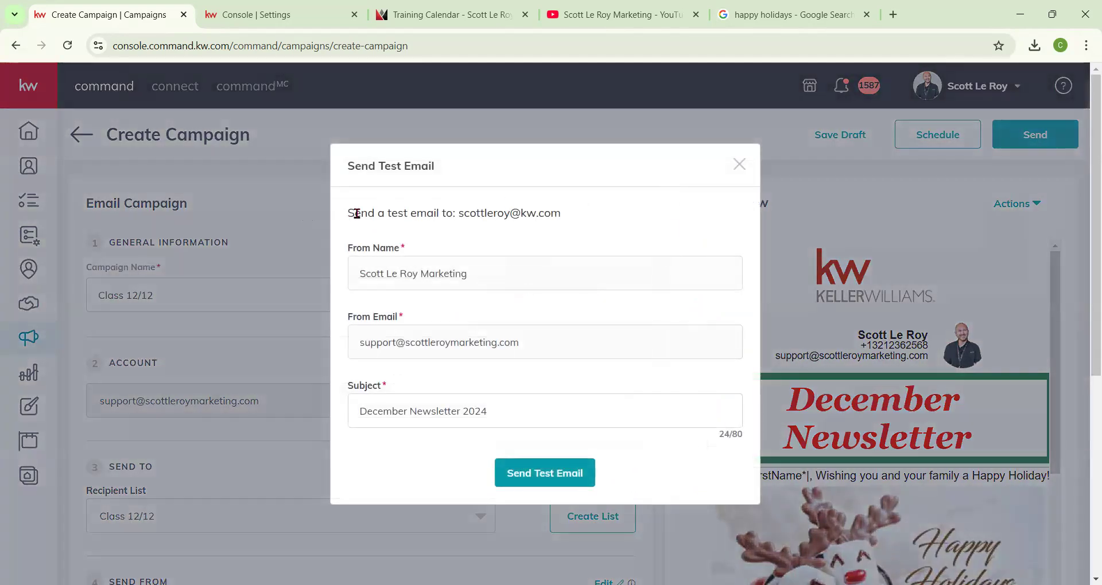
drag(355, 213, 576, 214)
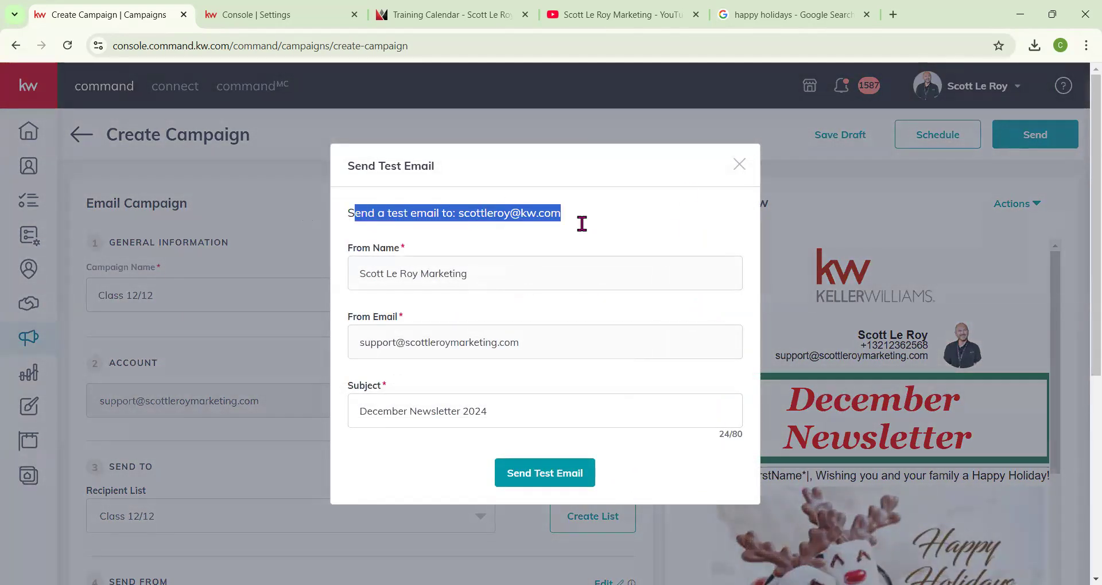
click(739, 164)
Save the campaign as a draft and exit.
scroll(990, 216, down, 10)
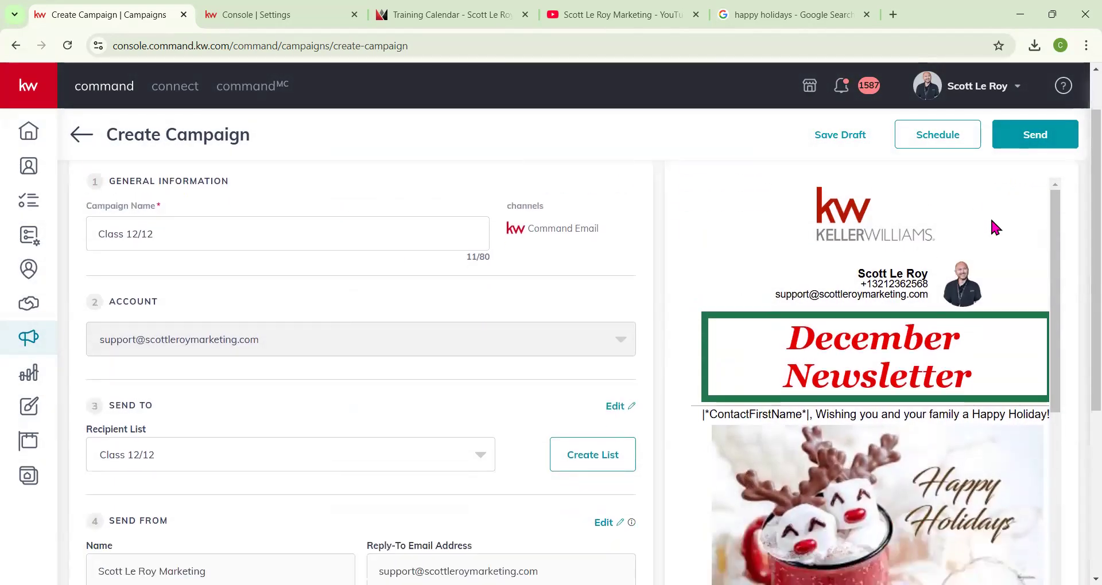
scroll(574, 358, down, 3)
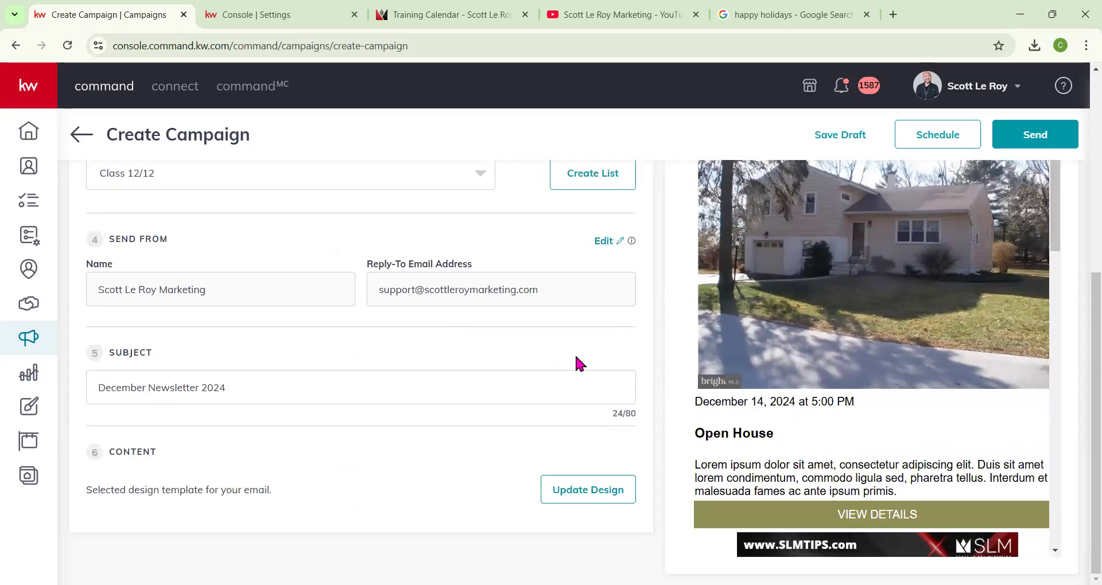
scroll(576, 362, up, 6)
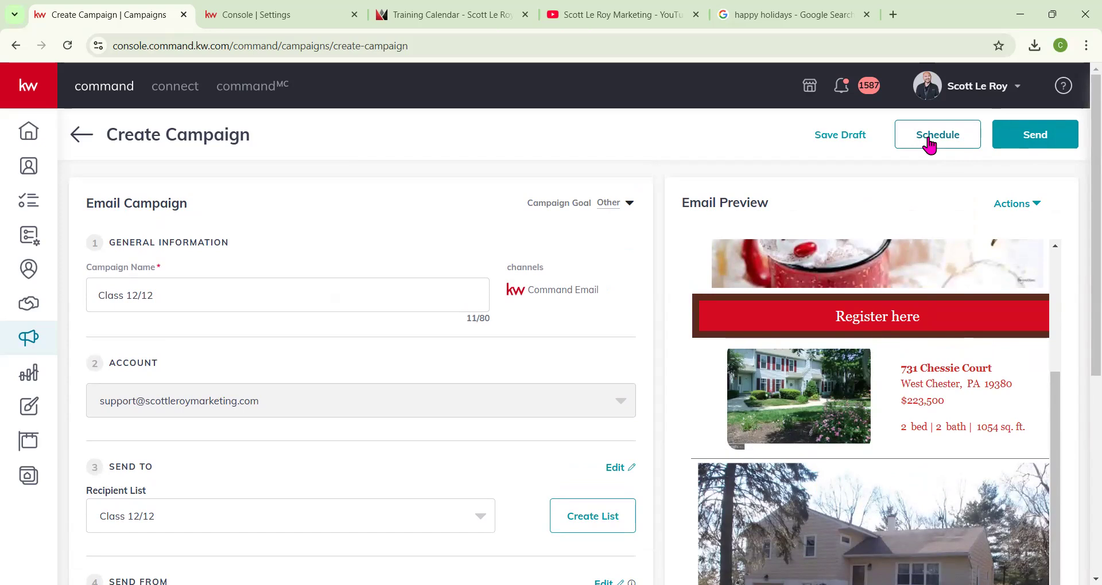
click(837, 145)
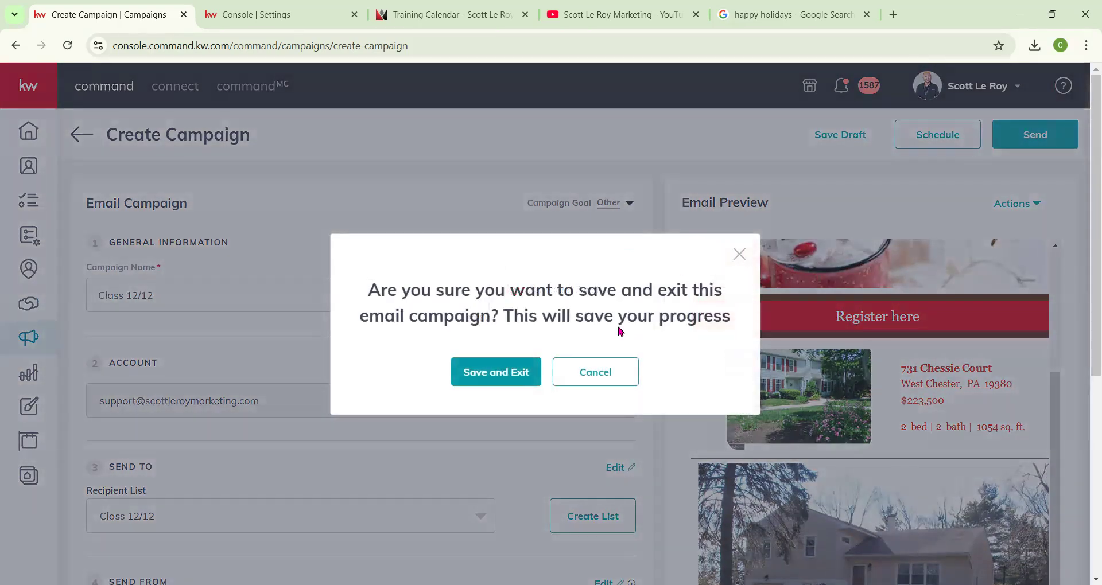
click(524, 373)
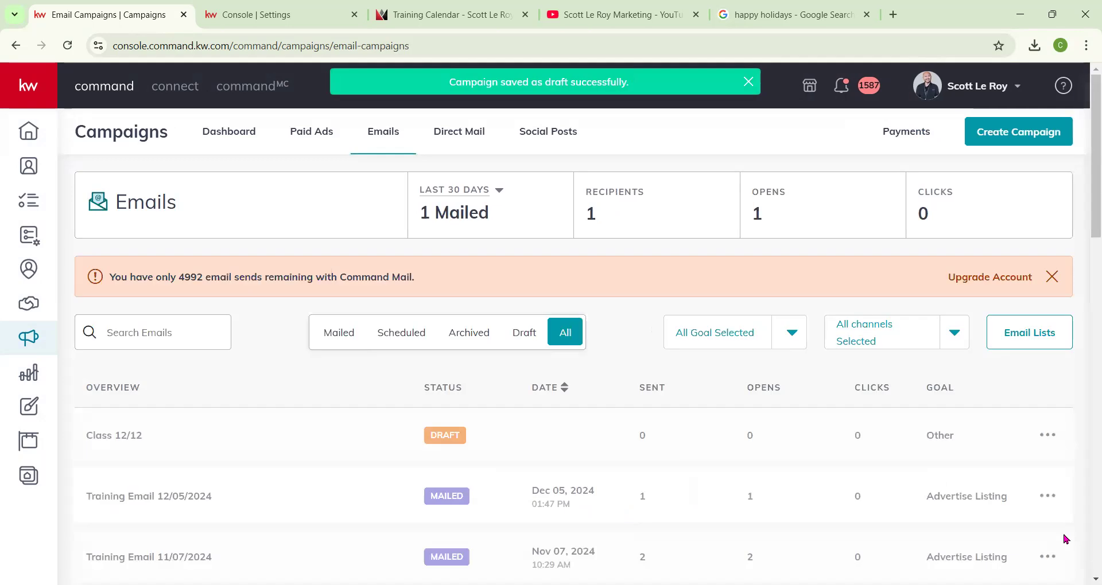
Review the Class 12/12 draft in the email campaigns list and its row actions.
drag(75, 435, 988, 442)
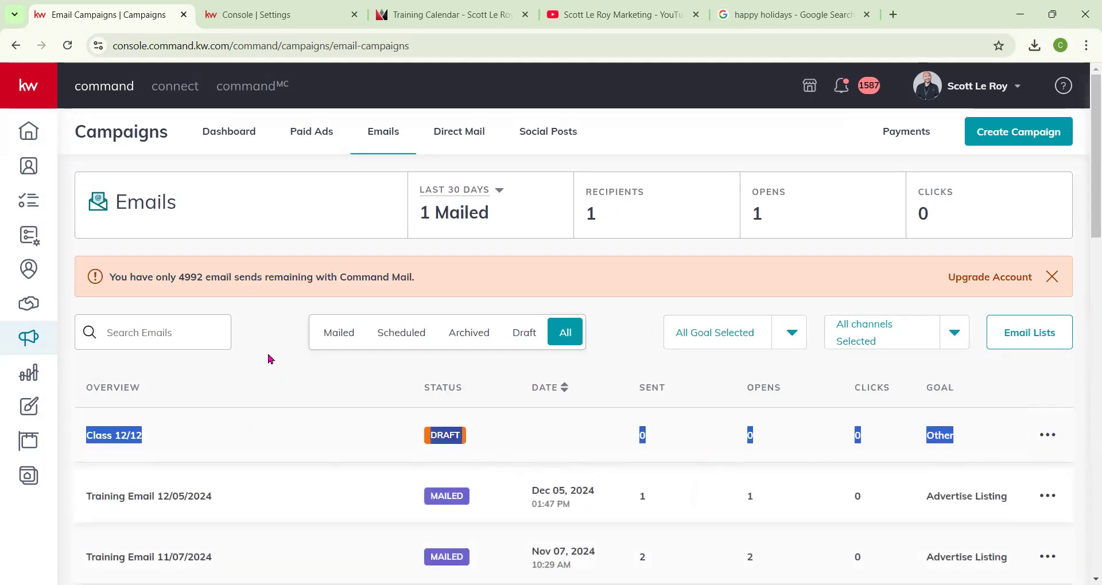
click(1049, 436)
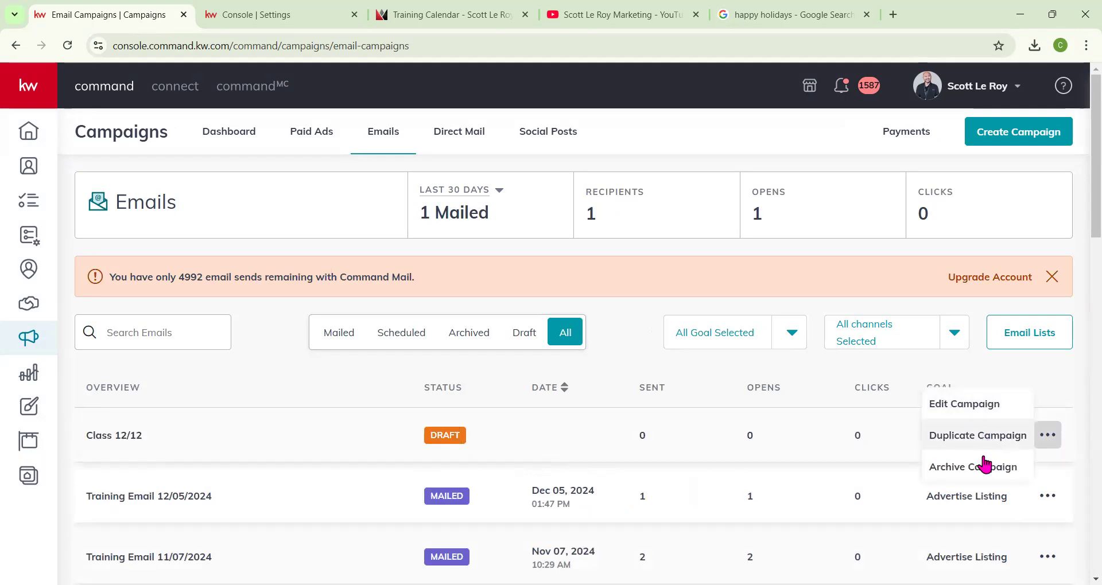
click(350, 385)
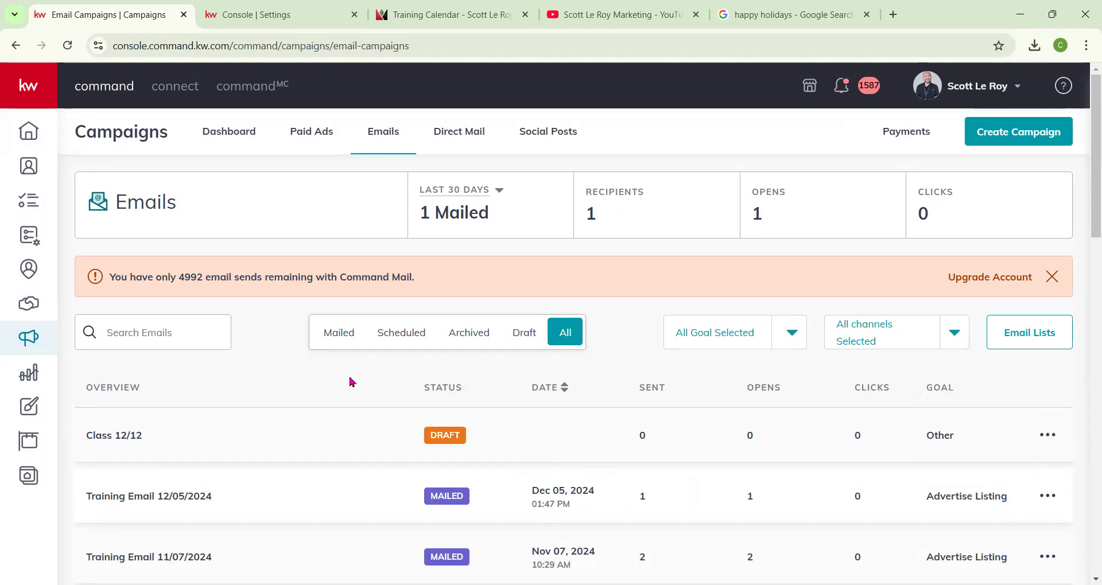
scroll(387, 370, down, 1)
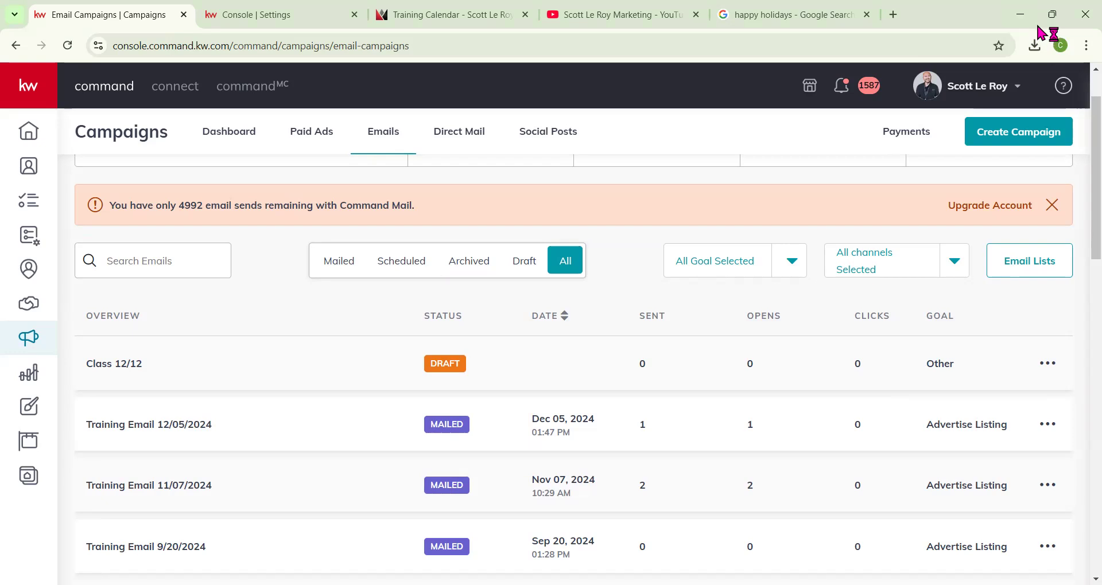
Review a previously received test email in Gmail, then return to the email campaigns tab.
click(1052, 14)
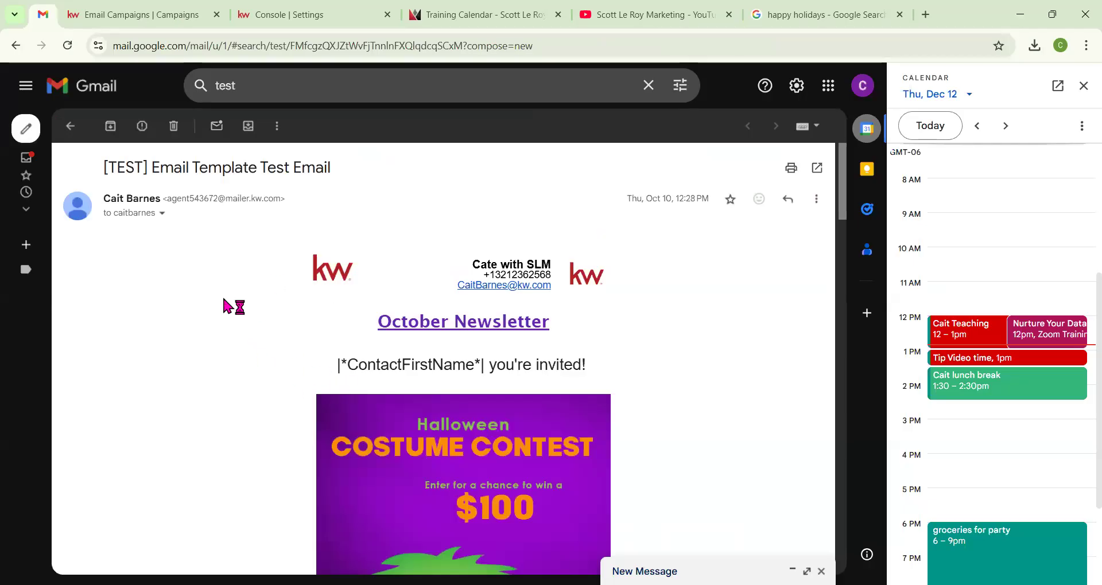
click(1082, 89)
drag(171, 165, 274, 165)
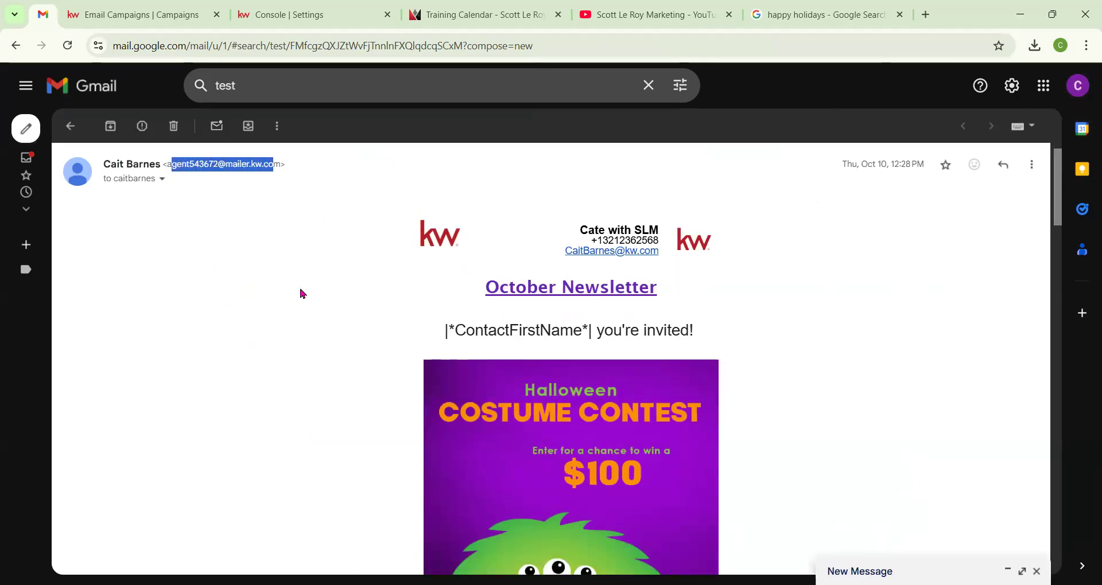
scroll(310, 298, down, 1)
scroll(314, 300, down, 15)
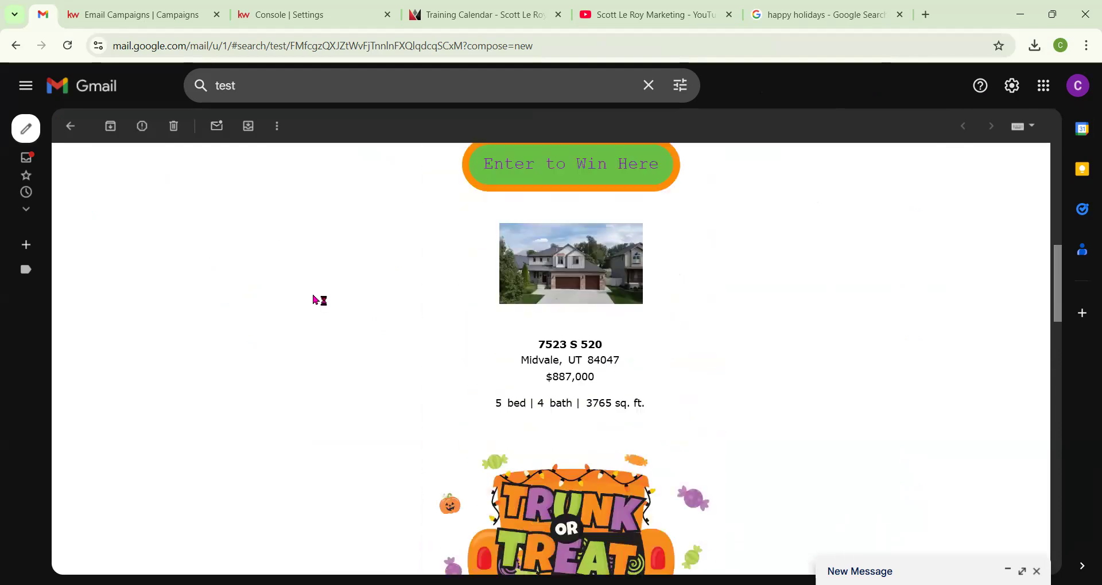
scroll(315, 305, down, 8)
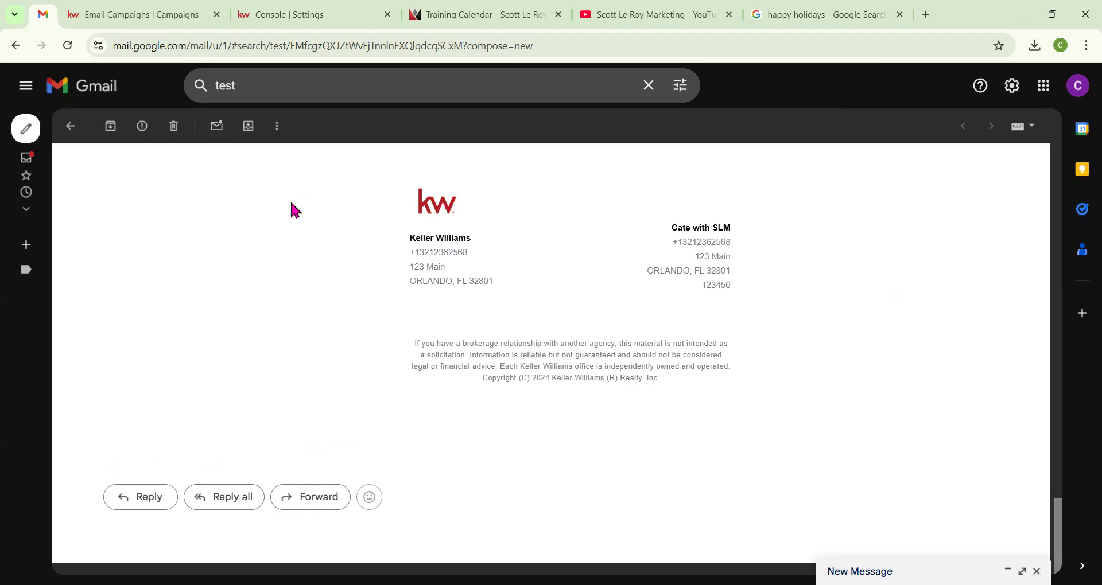
click(177, 12)
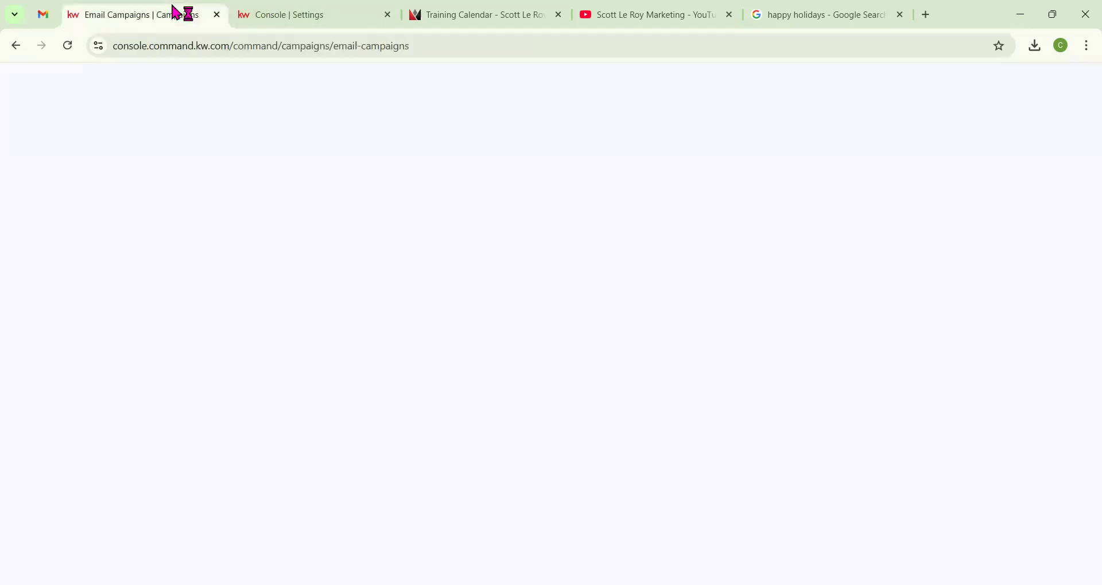